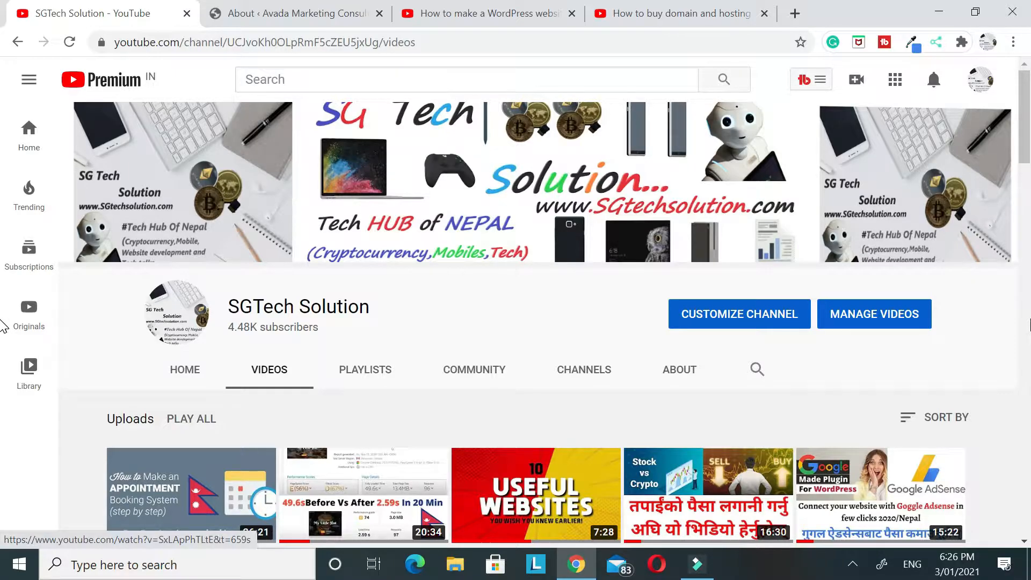
Review the SGTech Solution channel's uploads, including the WordPress with Elementor tutorial and the domain and hosting video
{"action": "scroll", "coordinate": [2, 326], "scroll_direction": "down", "scroll_amount": 4}
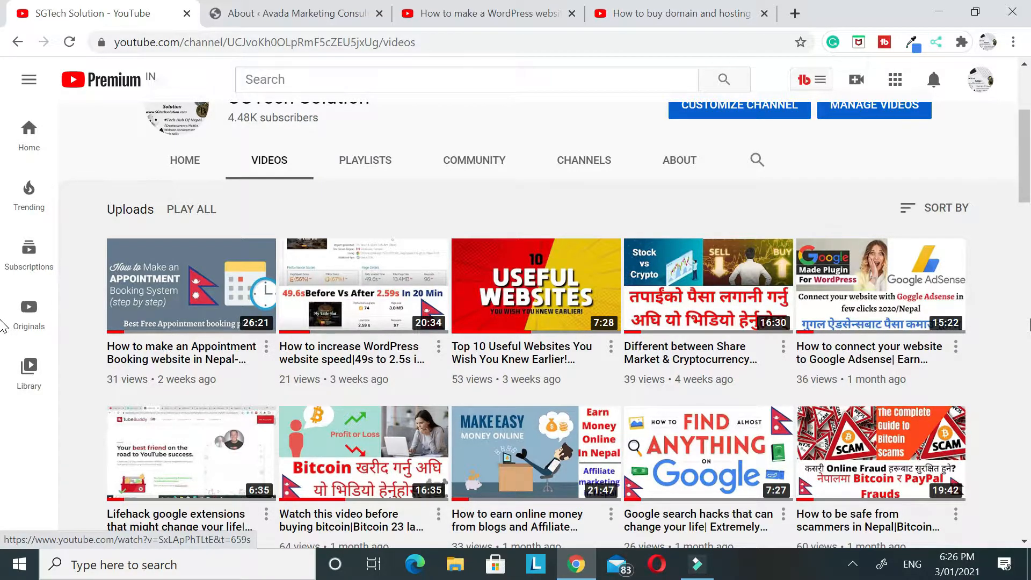
{"action": "scroll", "coordinate": [11, 325], "scroll_direction": "up", "scroll_amount": 2}
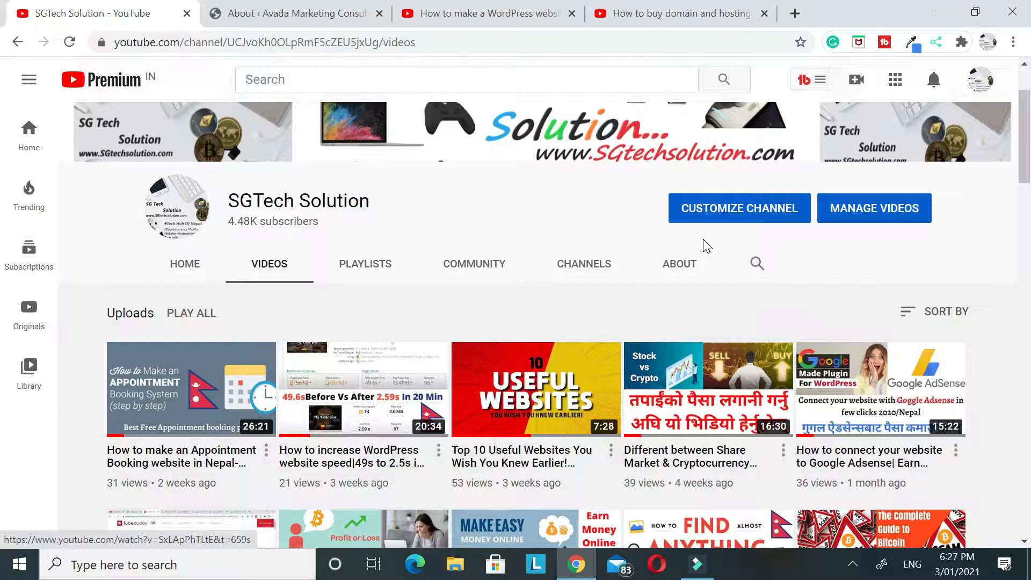
{"action": "left_click", "coordinate": [456, 16]}
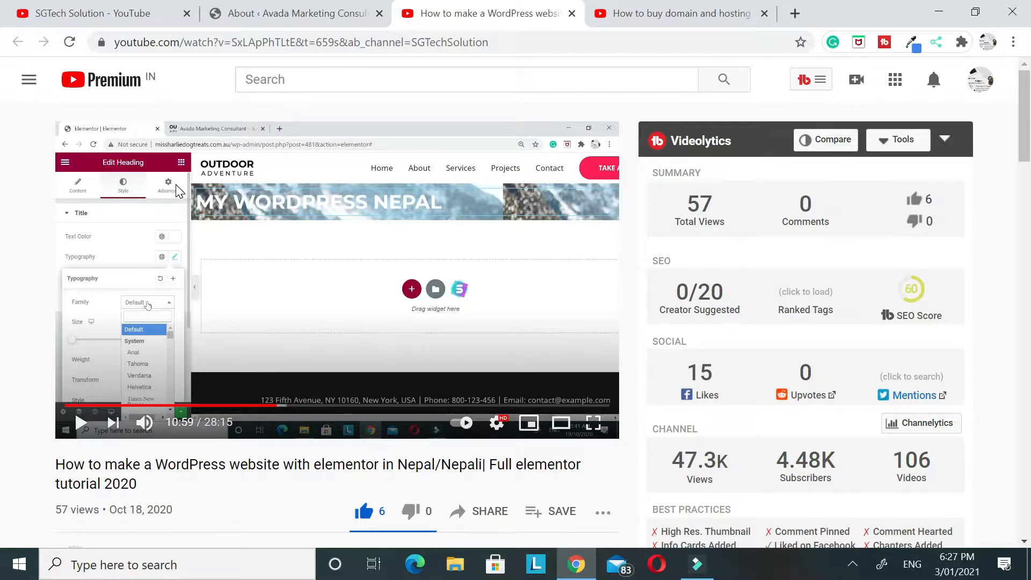
{"action": "mouse_move", "coordinate": [137, 488]}
{"action": "left_mouse_down"}
{"action": "mouse_move", "coordinate": [57, 471]}
{"action": "mouse_move", "coordinate": [149, 489]}
{"action": "left_mouse_up"}
{"action": "left_click", "coordinate": [156, 486]}
{"action": "left_click", "coordinate": [96, 14]}
{"action": "scroll", "coordinate": [420, 408], "scroll_direction": "down", "scroll_amount": 6}
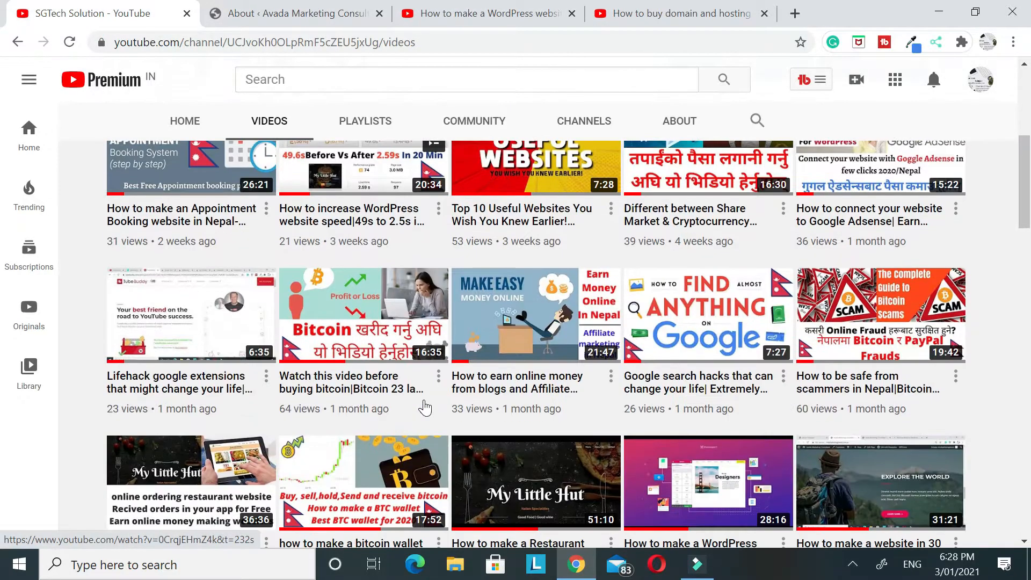
{"action": "scroll", "coordinate": [420, 408], "scroll_direction": "down", "scroll_amount": 1}
{"action": "scroll", "coordinate": [591, 397], "scroll_direction": "up", "scroll_amount": 1}
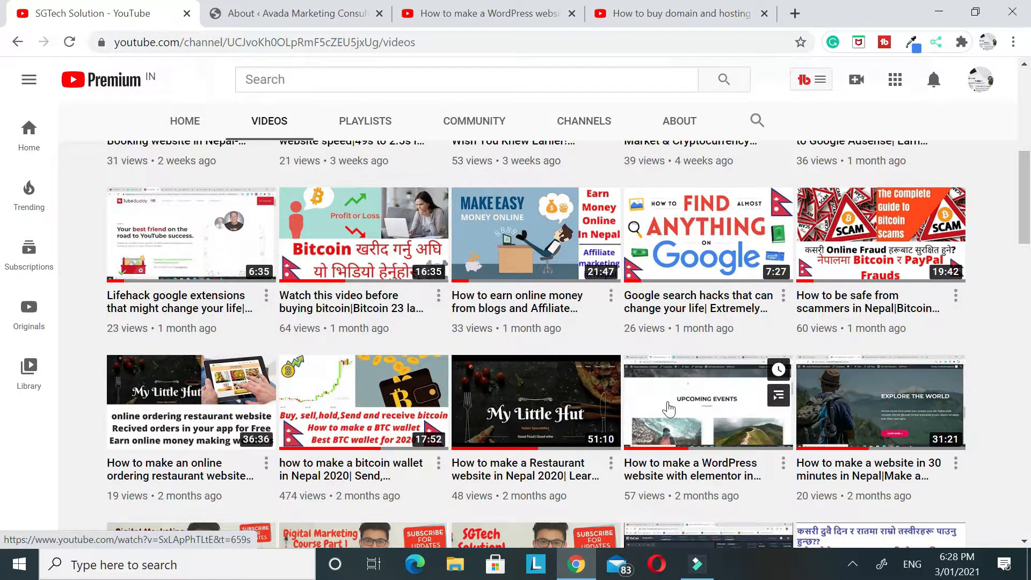
{"action": "left_click", "coordinate": [679, 14]}
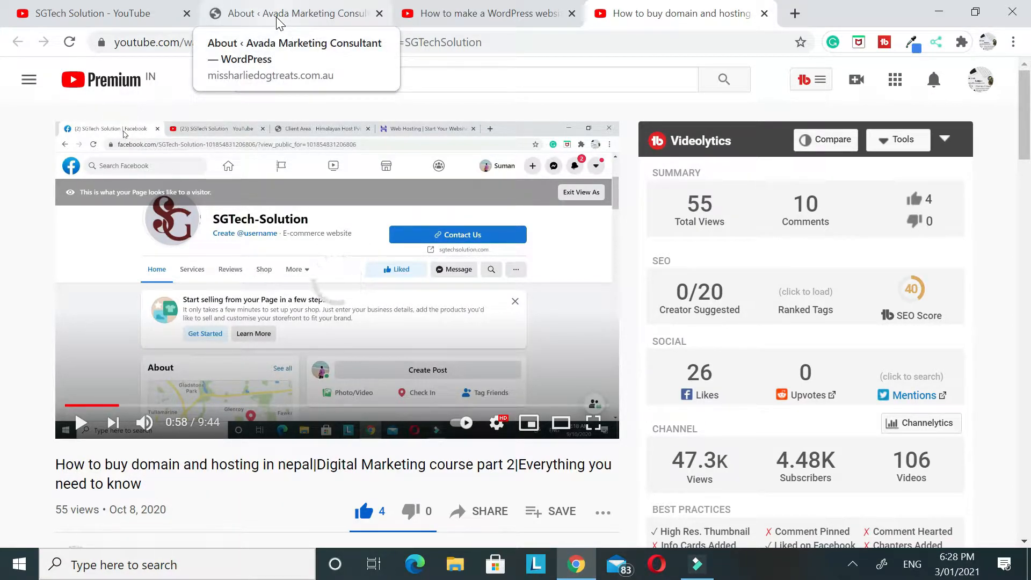
{"action": "left_click", "coordinate": [119, 16]}
{"action": "scroll", "coordinate": [491, 302], "scroll_direction": "down", "scroll_amount": 3}
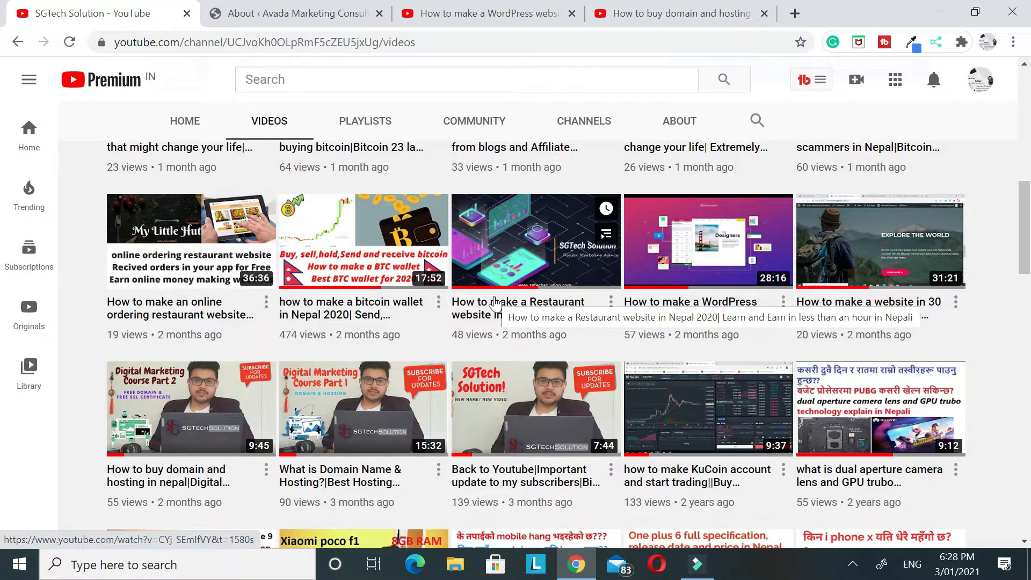
{"action": "scroll", "coordinate": [376, 343], "scroll_direction": "down", "scroll_amount": 3}
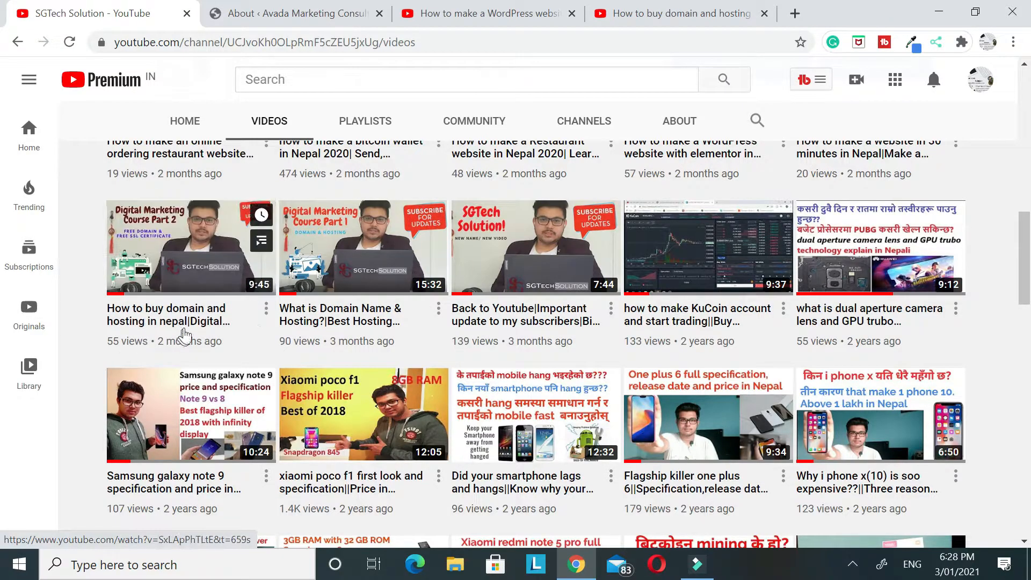
{"action": "scroll", "coordinate": [212, 275], "scroll_direction": "up", "scroll_amount": 10}
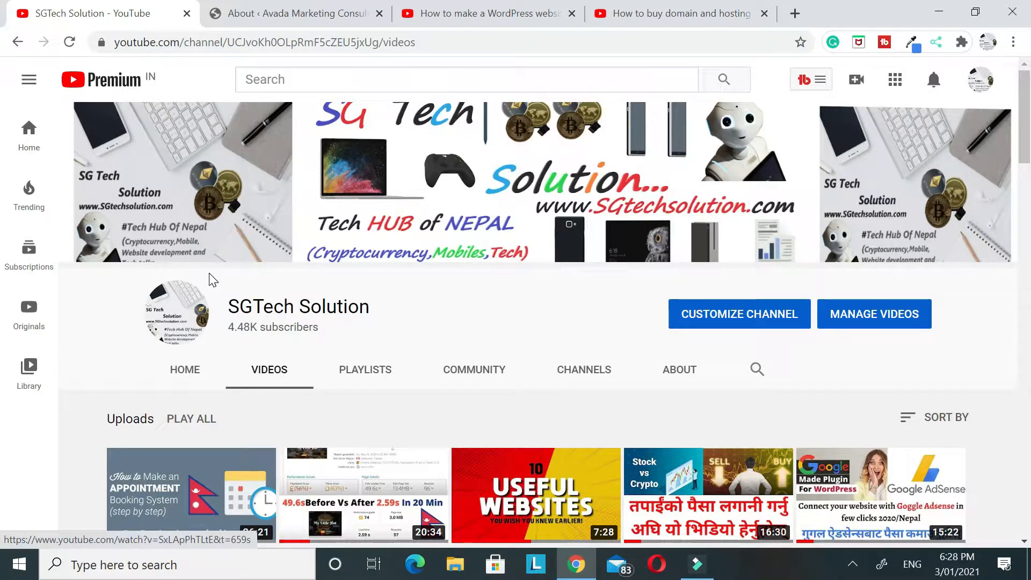
Switch to the WordPress dashboard and hide Site Health Status, At a Glance, Activity, Quick Draft, WordPress Events and News, and Welcome
{"action": "left_click", "coordinate": [311, 13]}
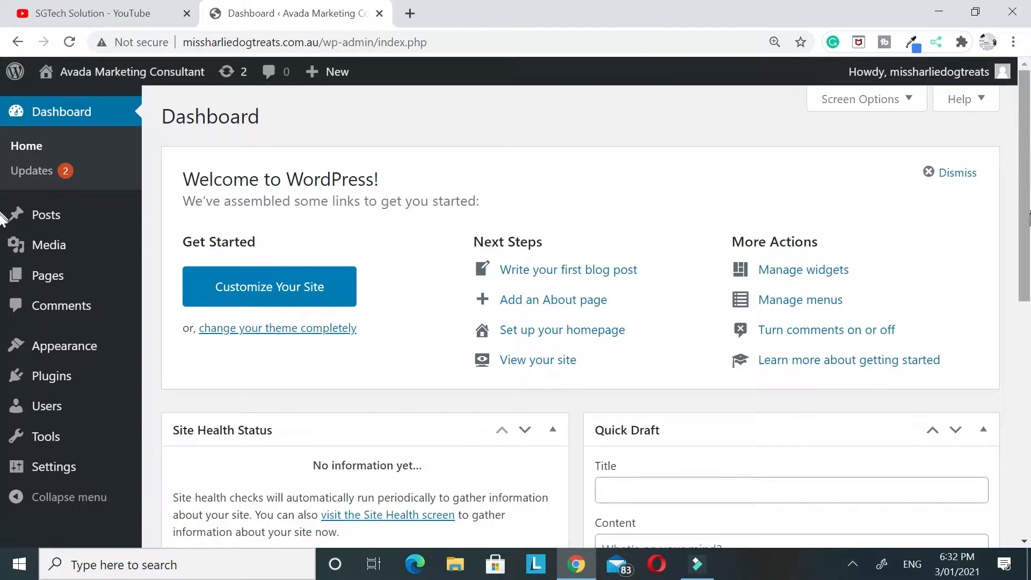
{"action": "scroll", "coordinate": [701, 264], "scroll_direction": "down", "scroll_amount": 9}
{"action": "scroll", "coordinate": [701, 263], "scroll_direction": "up", "scroll_amount": 7}
{"action": "scroll", "coordinate": [701, 266], "scroll_direction": "up", "scroll_amount": 3}
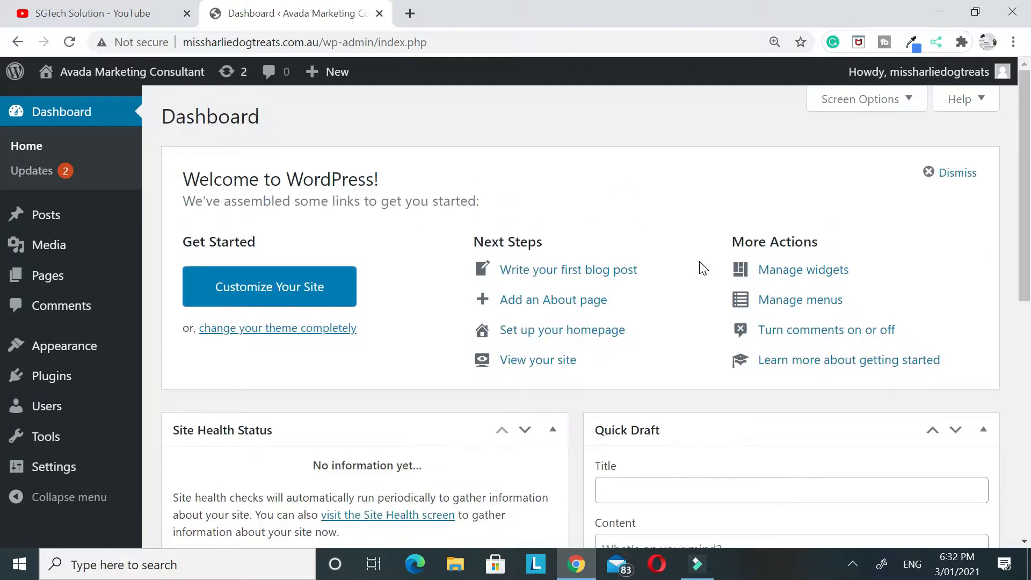
{"action": "left_click", "coordinate": [865, 101]}
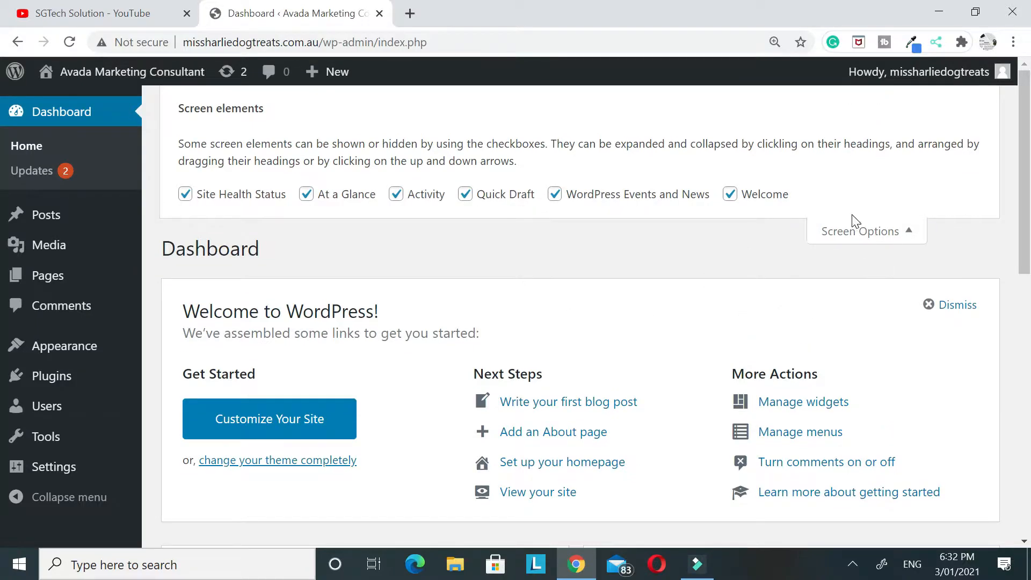
{"action": "left_click", "coordinate": [180, 195]}
{"action": "left_click", "coordinate": [306, 194]}
{"action": "left_click", "coordinate": [397, 193]}
{"action": "left_click", "coordinate": [465, 195]}
{"action": "left_click", "coordinate": [555, 195]}
{"action": "left_click", "coordinate": [731, 195]}
{"action": "left_click", "coordinate": [868, 231]}
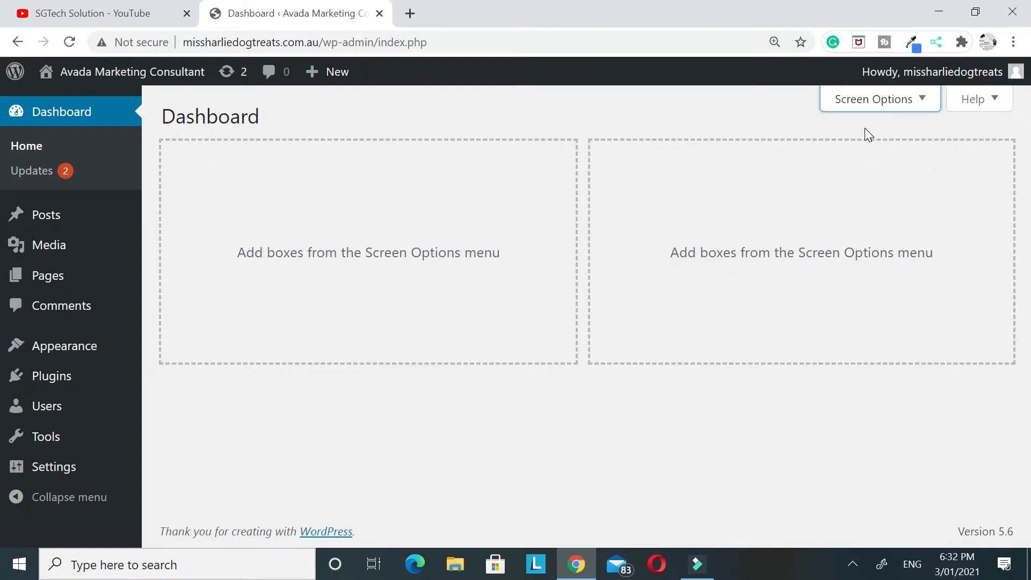
Move the Privacy Policy and Sample Page drafts to the trash with one bulk action
{"action": "left_click", "coordinate": [18, 284]}
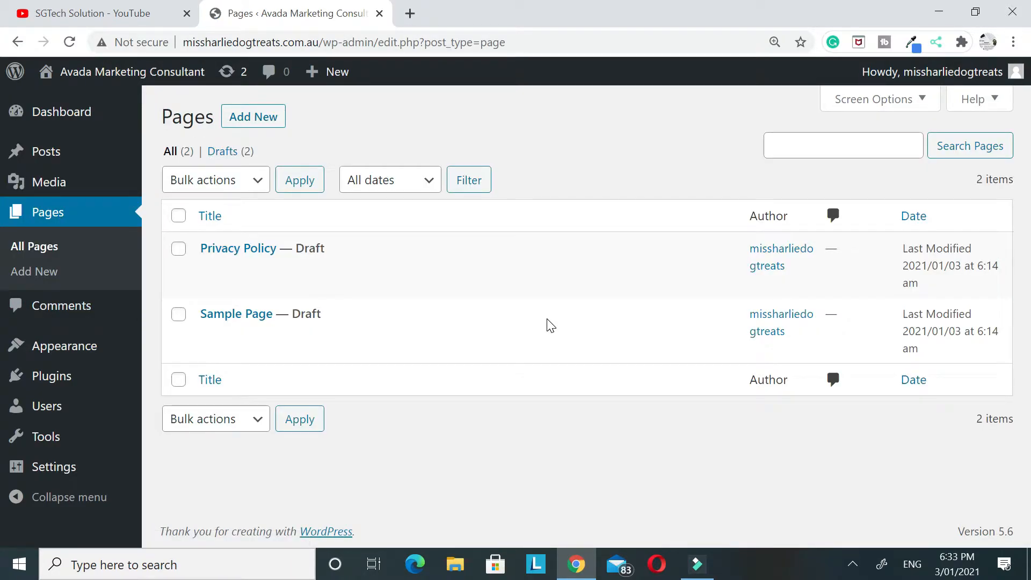
{"action": "left_click", "coordinate": [179, 249]}
{"action": "left_click", "coordinate": [179, 314]}
{"action": "left_click", "coordinate": [218, 183]}
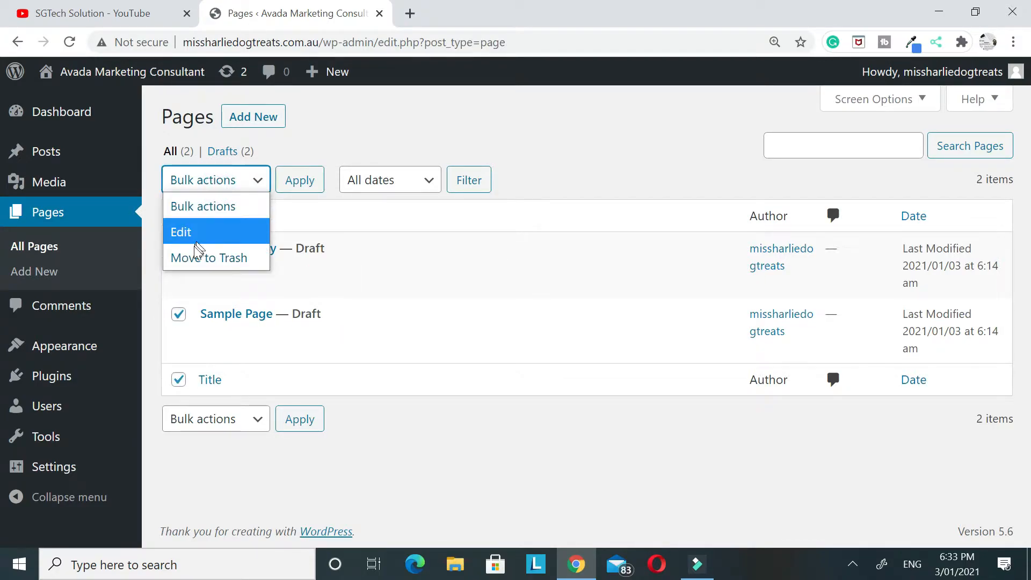
{"action": "left_click", "coordinate": [200, 259]}
{"action": "left_click", "coordinate": [297, 180]}
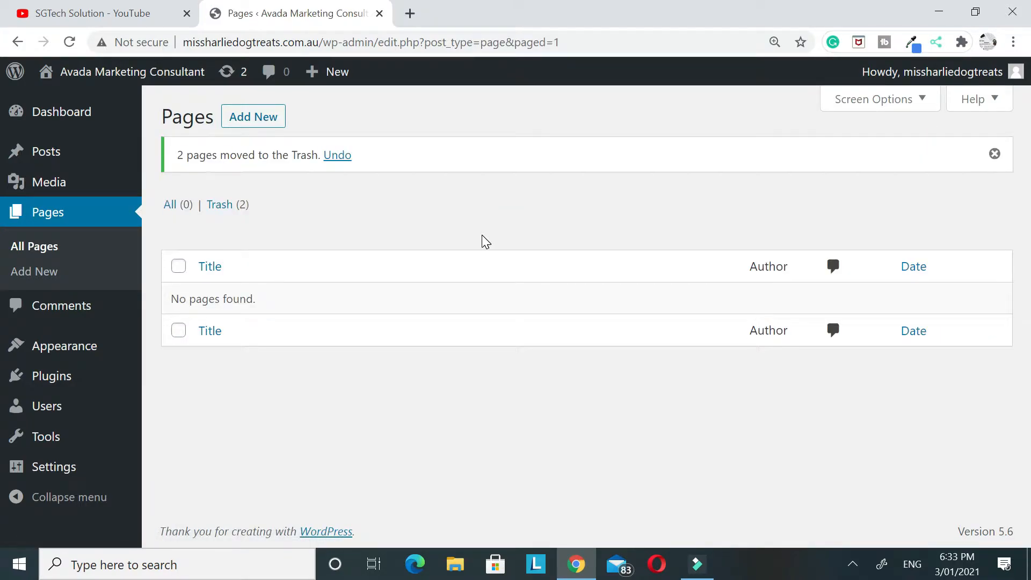
Set the site's permalink structure to Post name and save the changes
{"action": "mouse_move", "coordinate": [9, 419]}
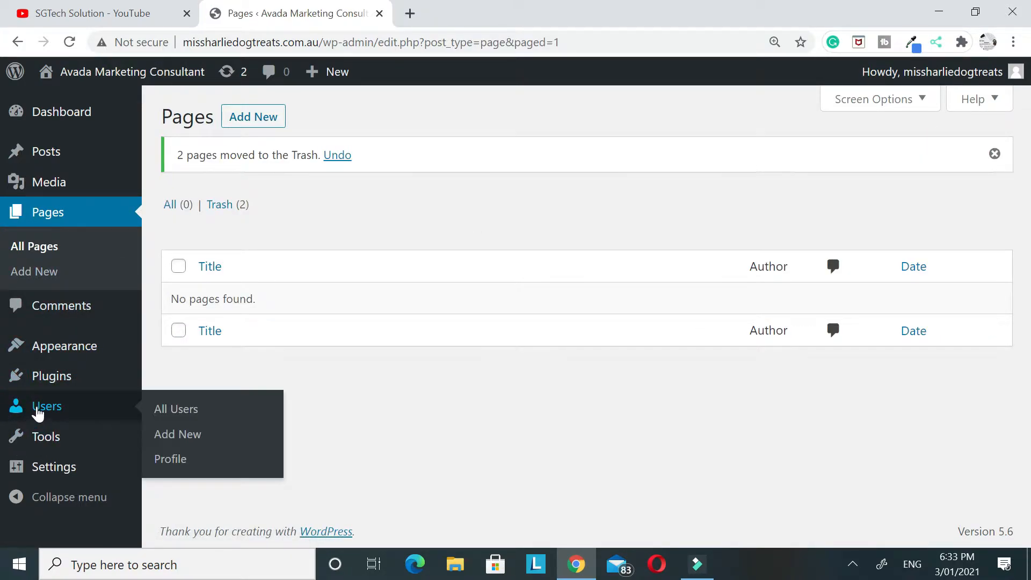
{"action": "mouse_move", "coordinate": [51, 471]}
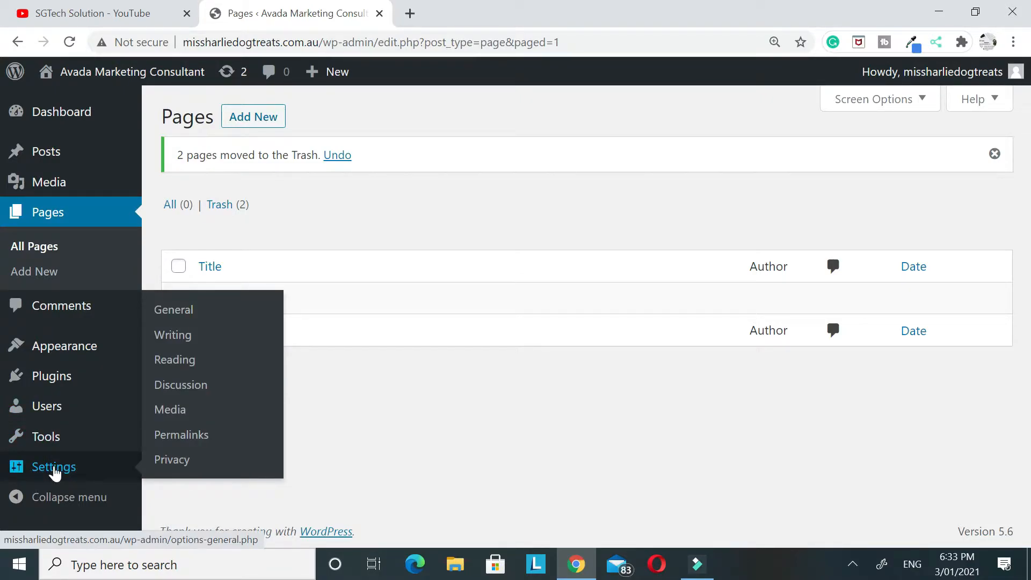
{"action": "left_click", "coordinate": [196, 437]}
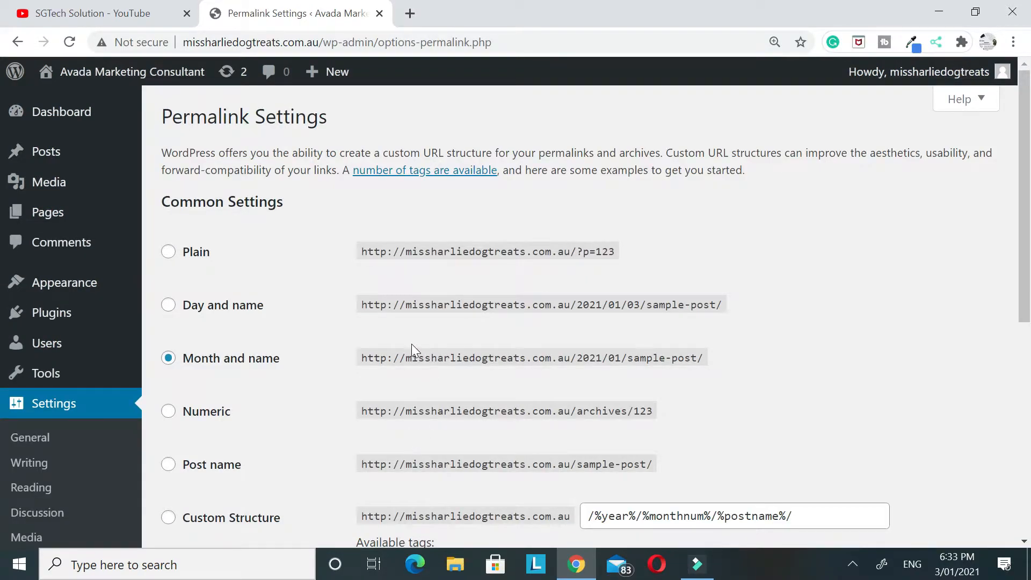
{"action": "scroll", "coordinate": [411, 344], "scroll_direction": "down", "scroll_amount": 1}
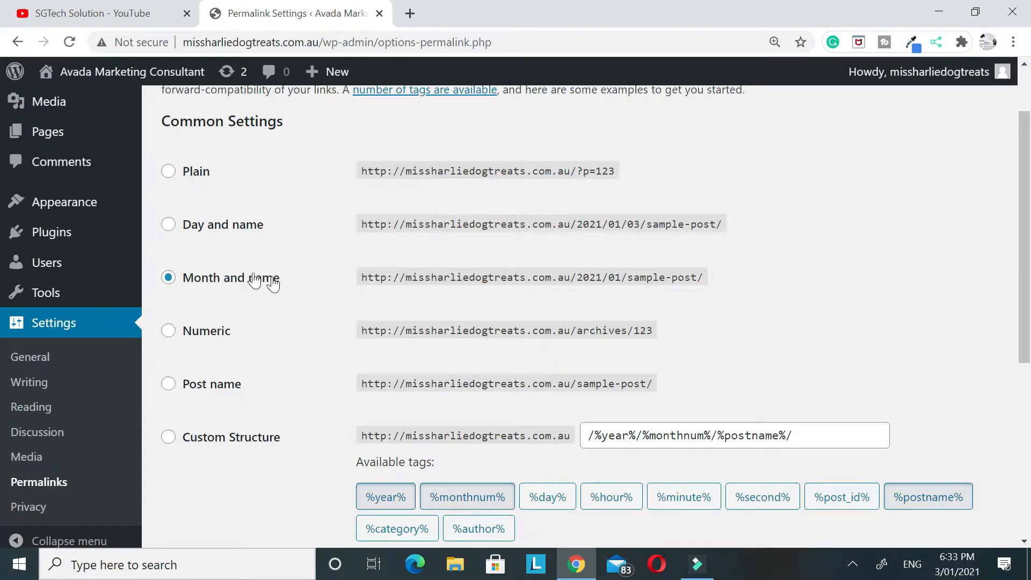
{"action": "left_click", "coordinate": [169, 384]}
{"action": "scroll", "coordinate": [349, 369], "scroll_direction": "down", "scroll_amount": 1}
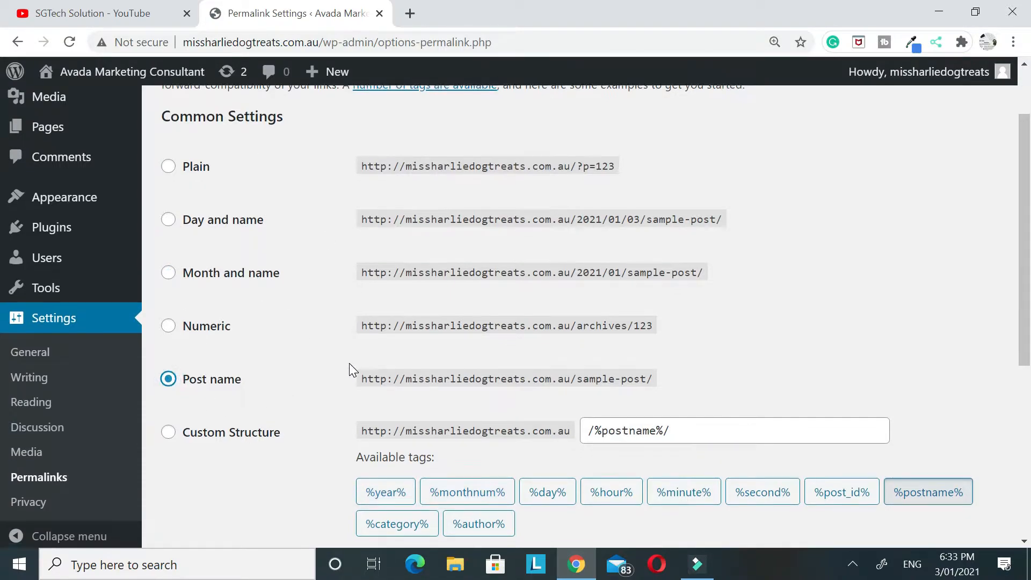
{"action": "scroll", "coordinate": [349, 370], "scroll_direction": "down", "scroll_amount": 5}
{"action": "left_click", "coordinate": [205, 481]}
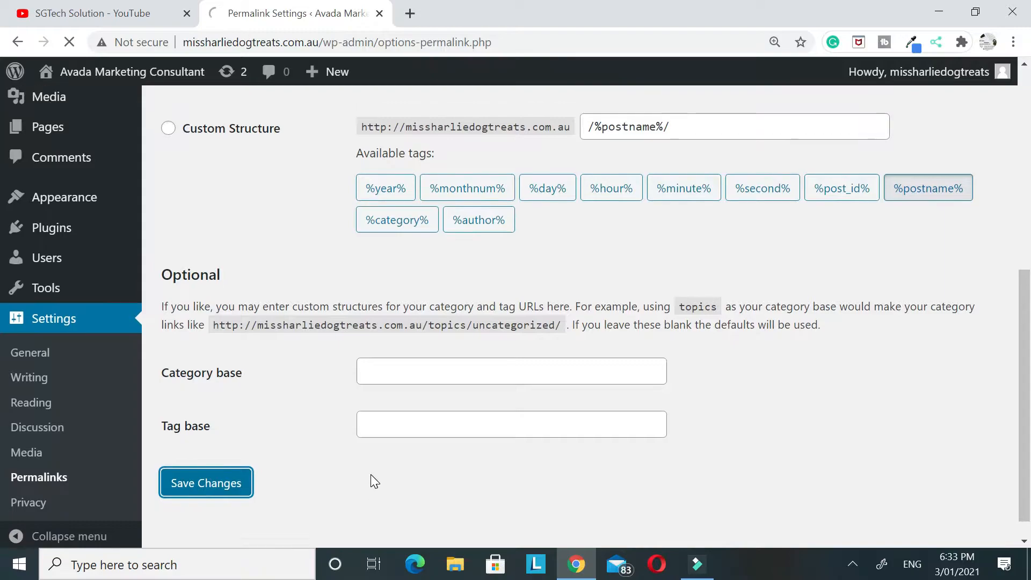
Examine the example URL given for the Post name structure in the permalink settings
{"action": "scroll", "coordinate": [552, 294], "scroll_direction": "up", "scroll_amount": 3}
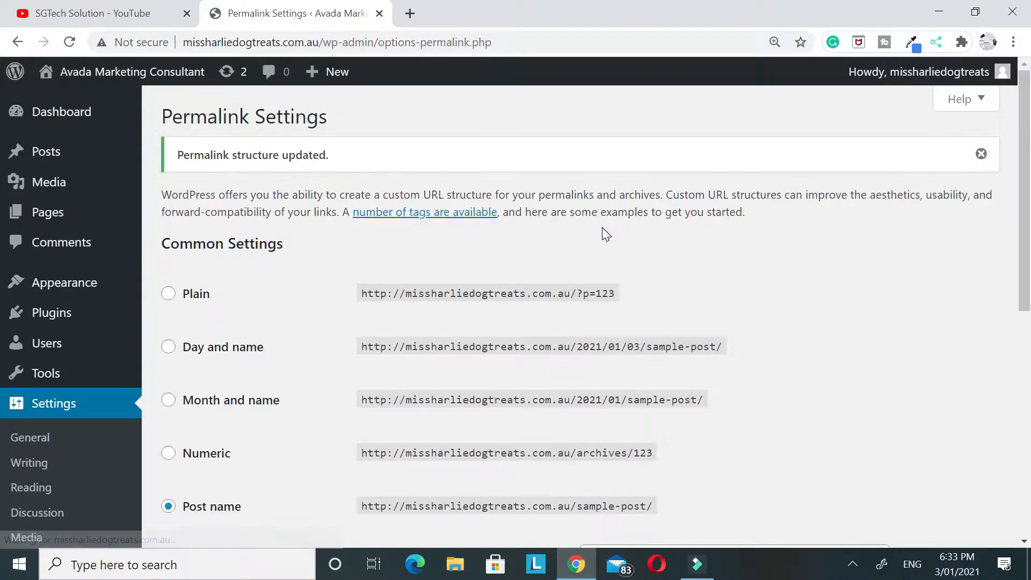
{"action": "scroll", "coordinate": [605, 234], "scroll_direction": "down", "scroll_amount": 2}
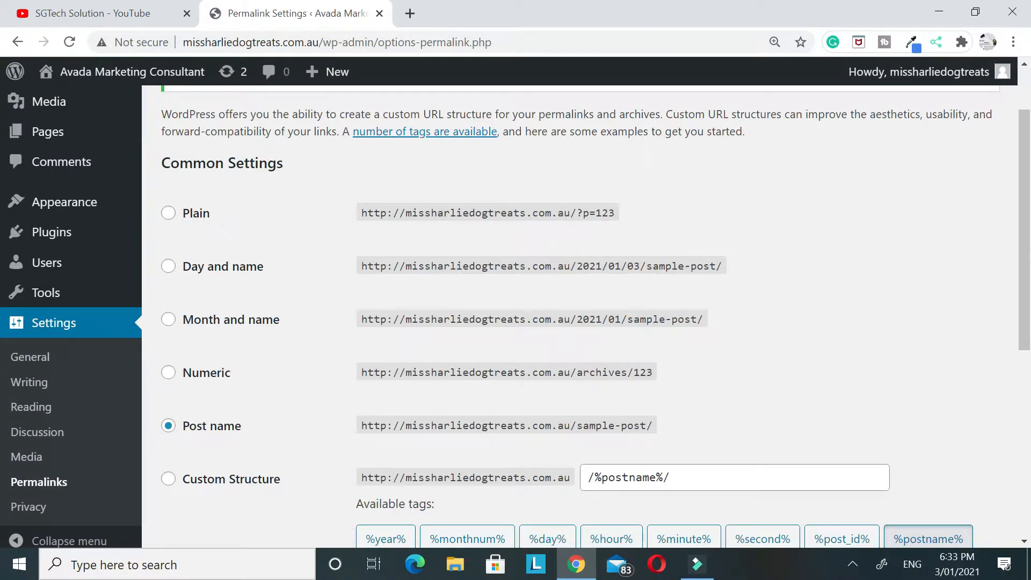
{"action": "left_click_drag", "start_coordinate": [367, 426], "coordinate": [707, 423]}
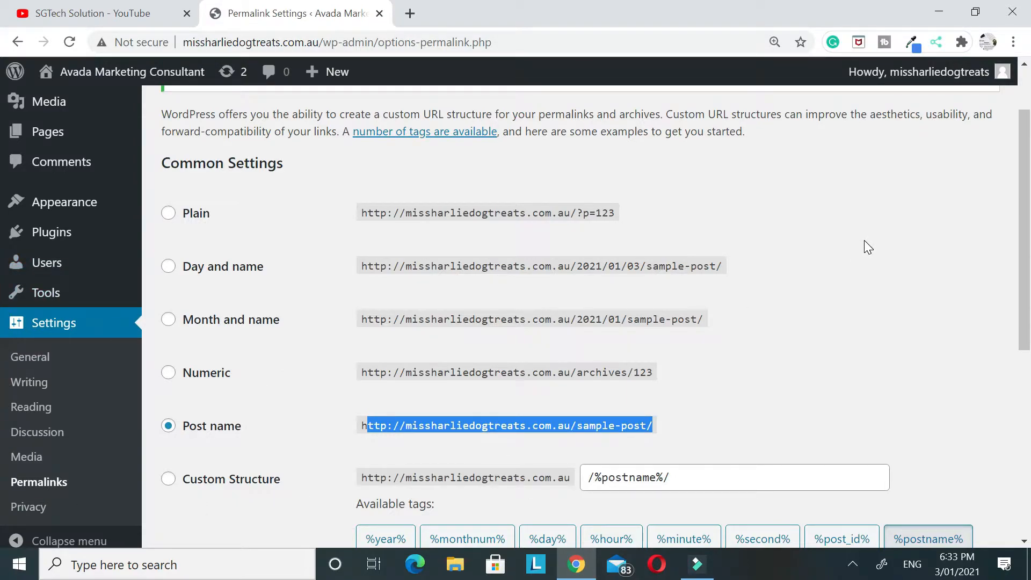
{"action": "scroll", "coordinate": [831, 221], "scroll_direction": "up", "scroll_amount": 1}
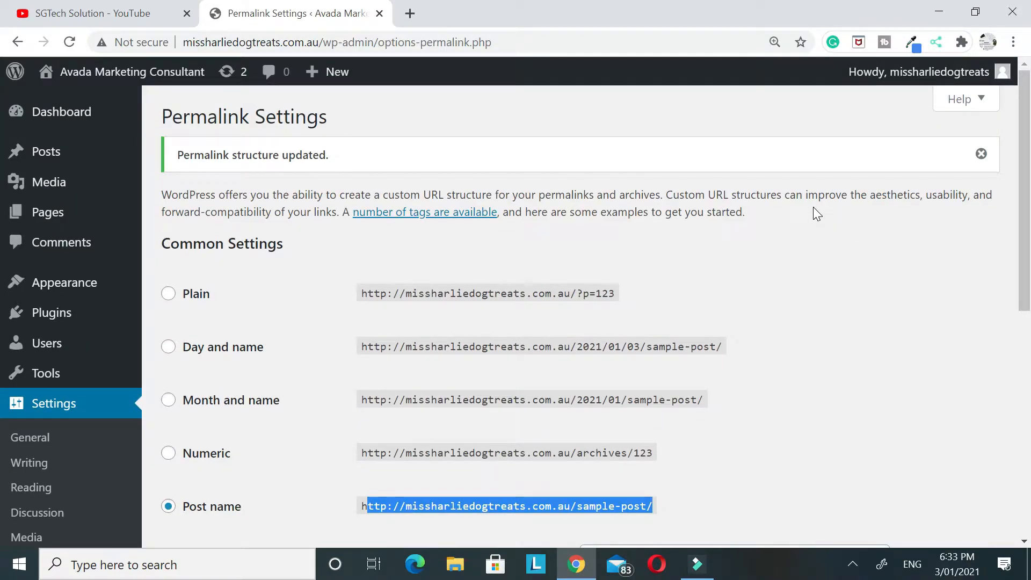
Find the Astra theme among the popular themes and activate it for the site
{"action": "mouse_move", "coordinate": [51, 290]}
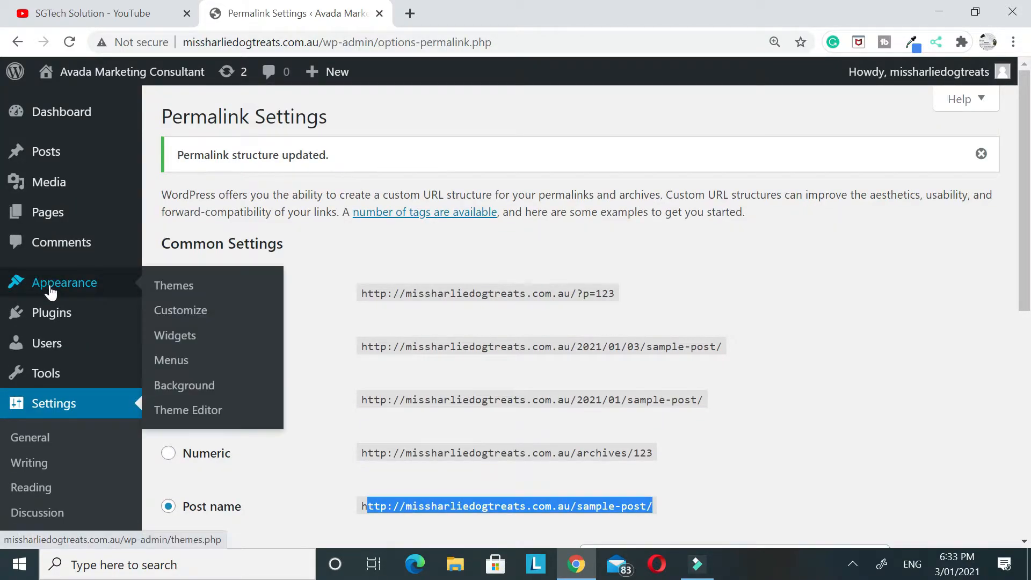
{"action": "left_click", "coordinate": [51, 290]}
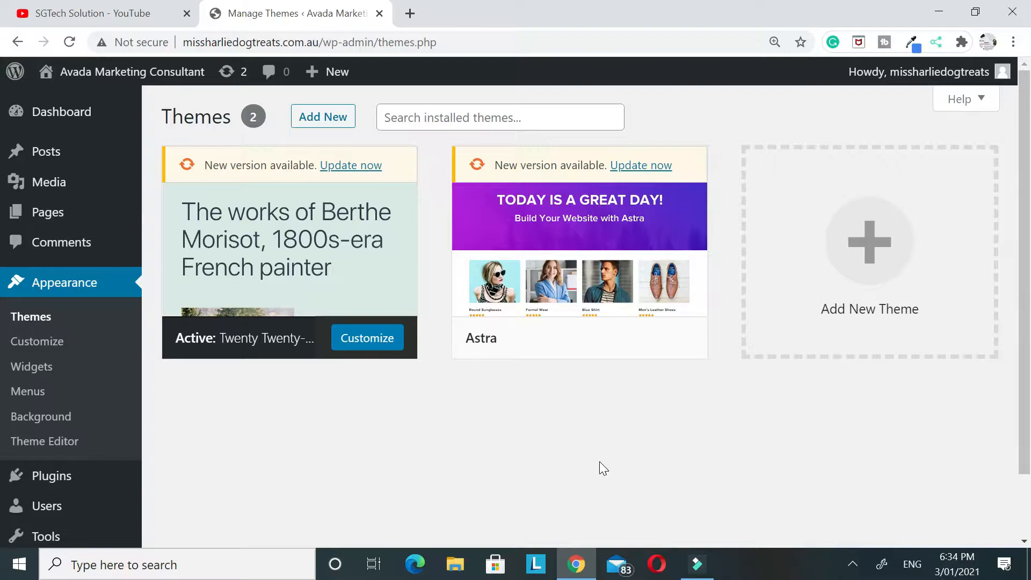
{"action": "left_click", "coordinate": [335, 118]}
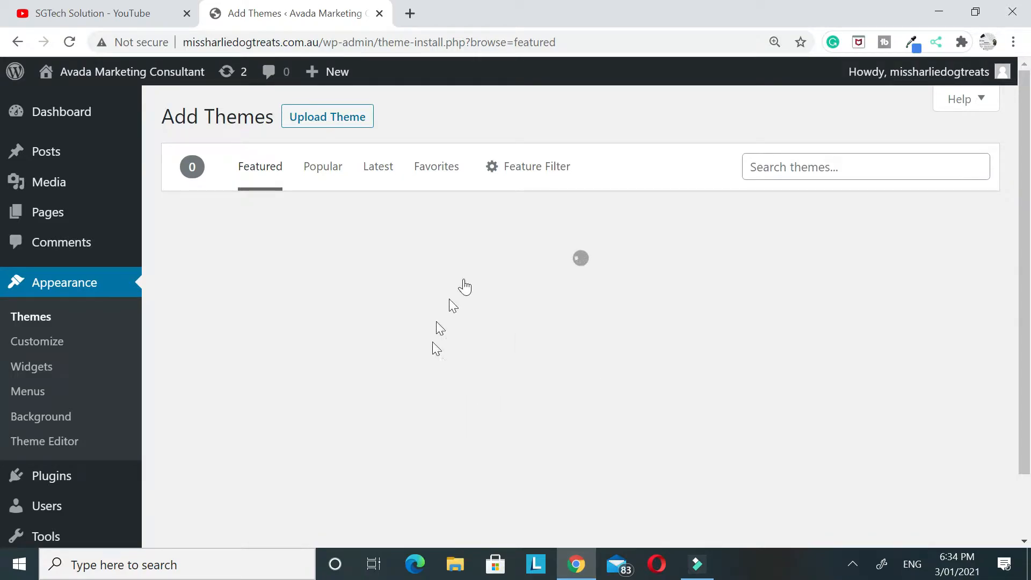
{"action": "left_click", "coordinate": [333, 166]}
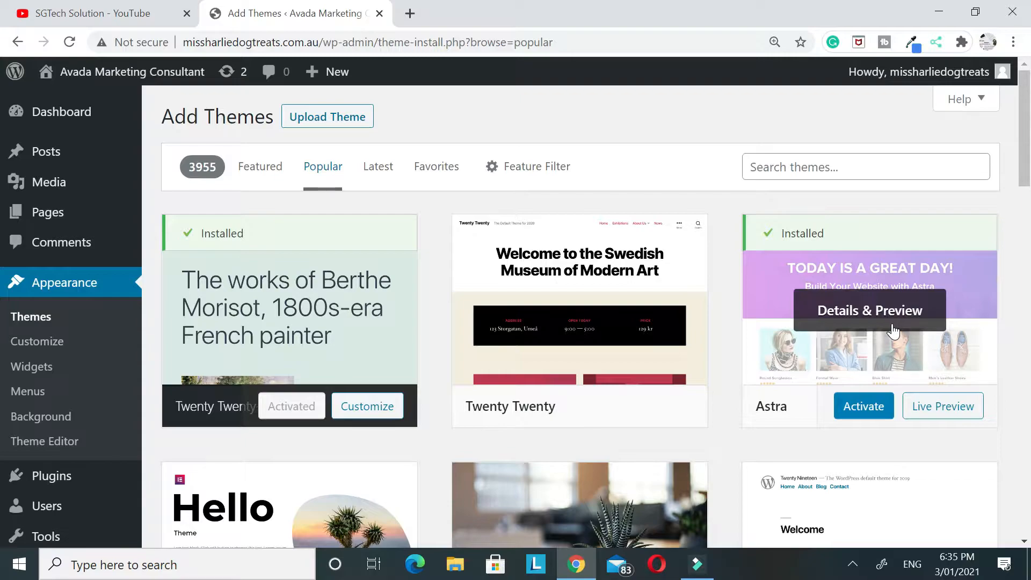
{"action": "left_click", "coordinate": [874, 408]}
{"action": "left_click", "coordinate": [865, 415]}
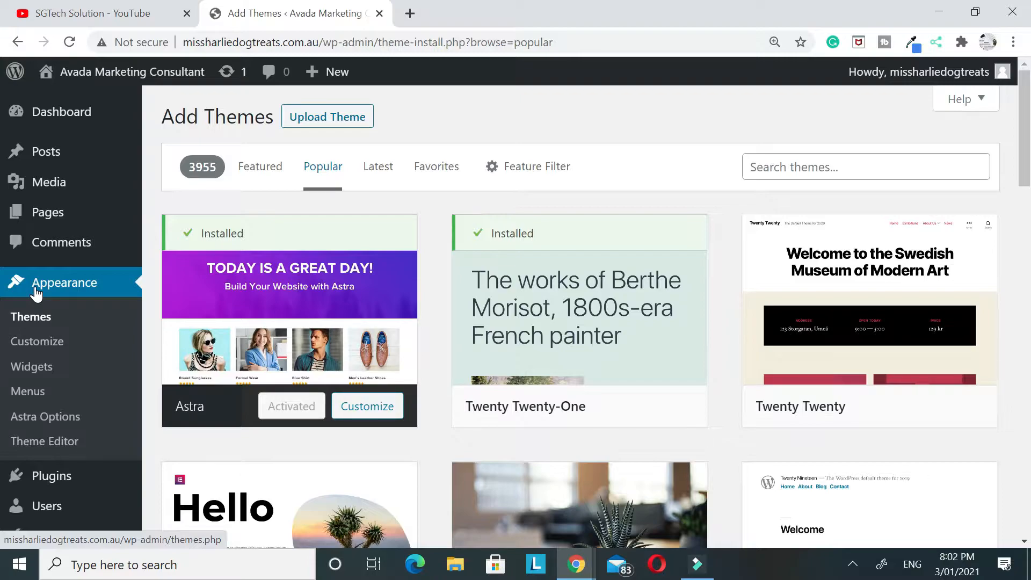
Review the list of installed plugins down to the Starter Templates entry
{"action": "scroll", "coordinate": [21, 296], "scroll_direction": "down", "scroll_amount": 4}
{"action": "mouse_move", "coordinate": [49, 239]}
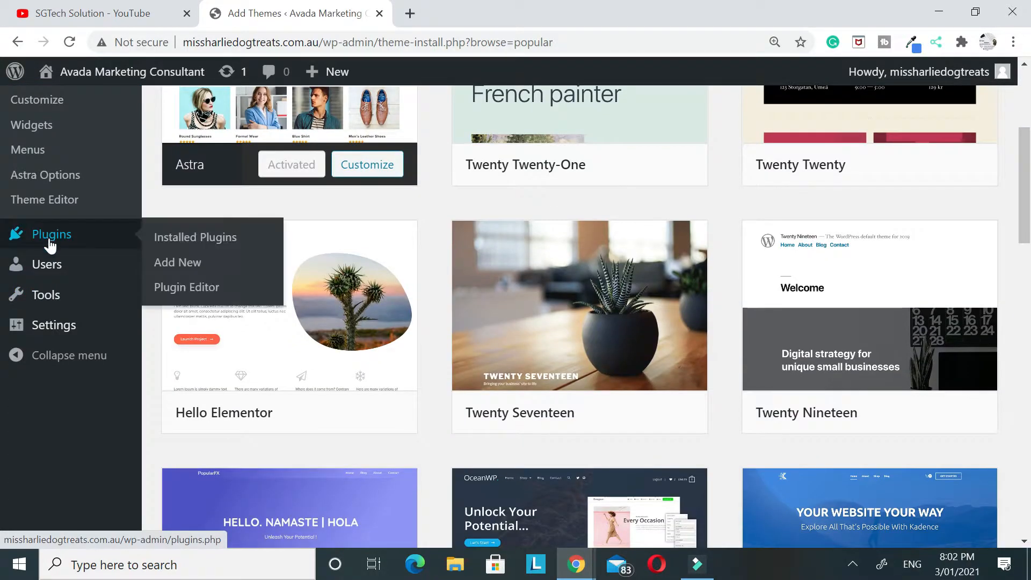
{"action": "left_click", "coordinate": [176, 237]}
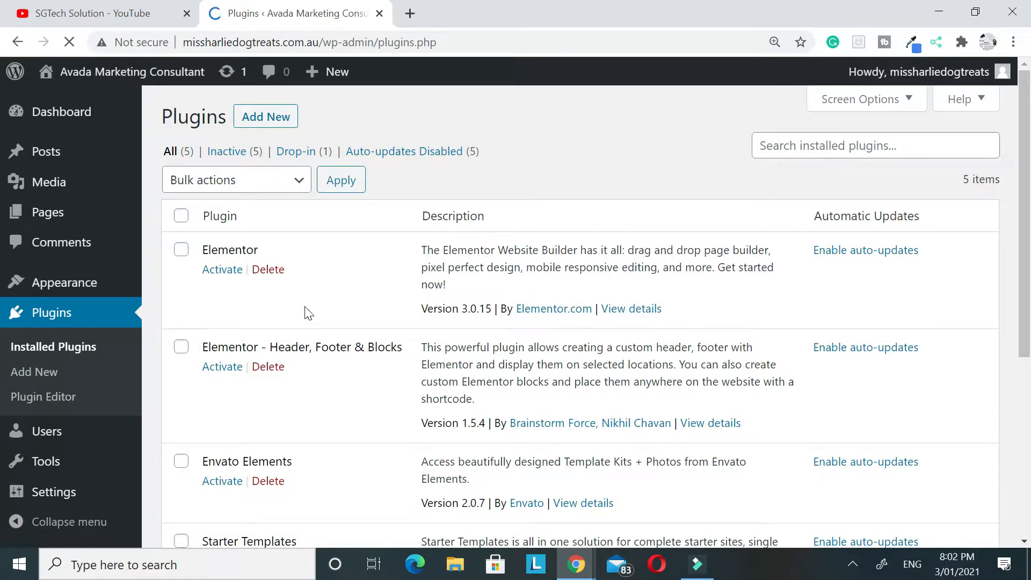
{"action": "scroll", "coordinate": [310, 315], "scroll_direction": "down", "scroll_amount": 3}
{"action": "left_click_drag", "start_coordinate": [194, 376], "coordinate": [315, 370]}
{"action": "scroll", "coordinate": [332, 402], "scroll_direction": "up", "scroll_amount": 3}
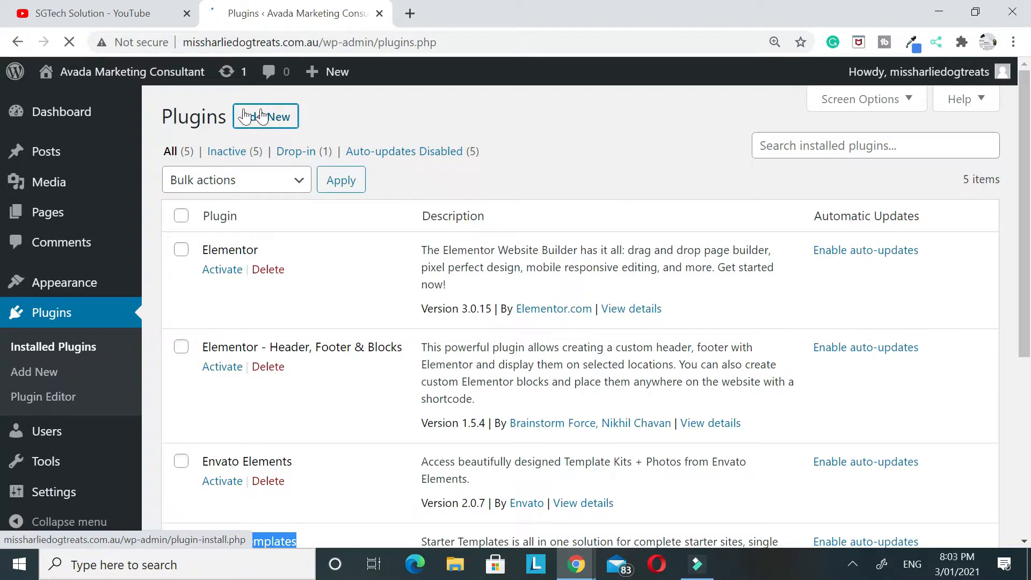
Search the plugin directory for astra and activate the Starter Templates plugin
{"action": "left_click", "coordinate": [776, 171]}
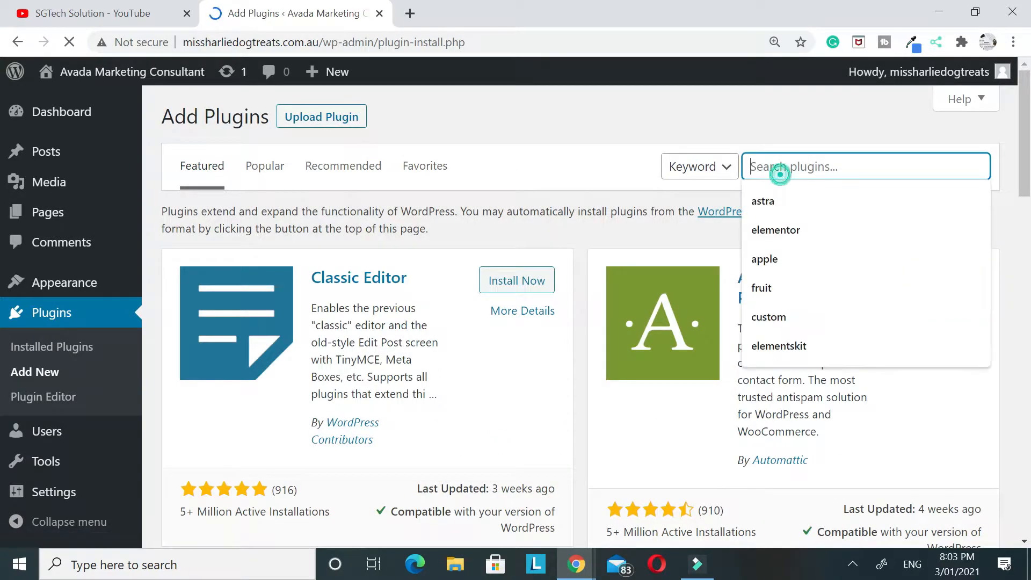
{"action": "left_click", "coordinate": [771, 200]}
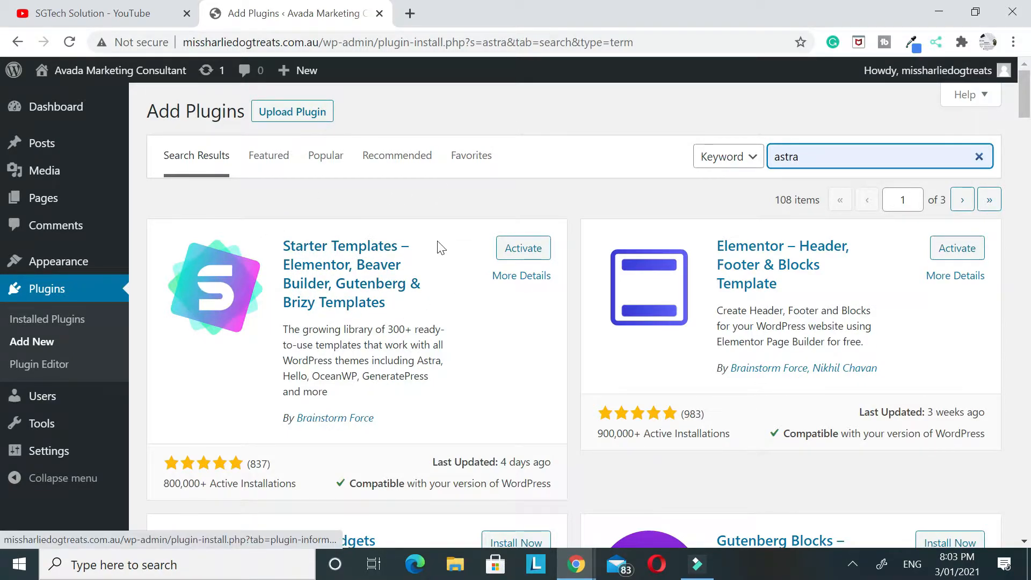
{"action": "left_click", "coordinate": [524, 248]}
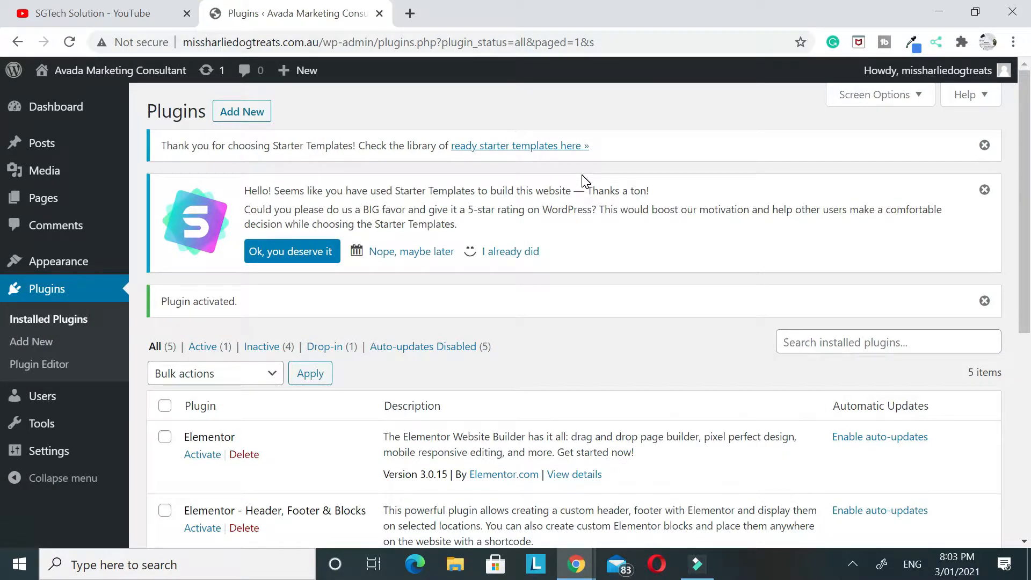
Open the Starter Templates library from the installed plugins and choose Elementor as the page builder
{"action": "scroll", "coordinate": [586, 182], "scroll_direction": "down", "scroll_amount": 5}
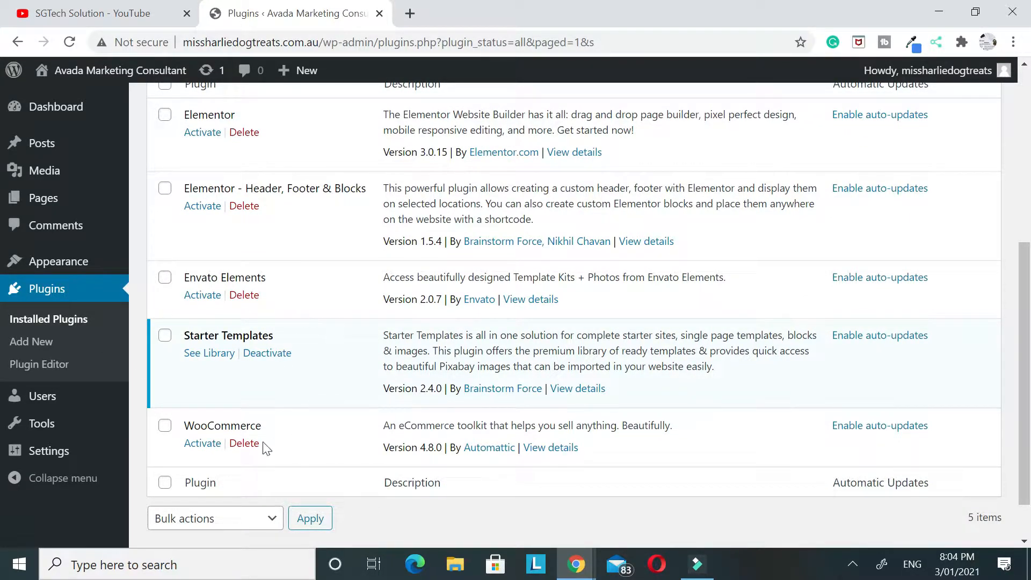
{"action": "left_click", "coordinate": [203, 355]}
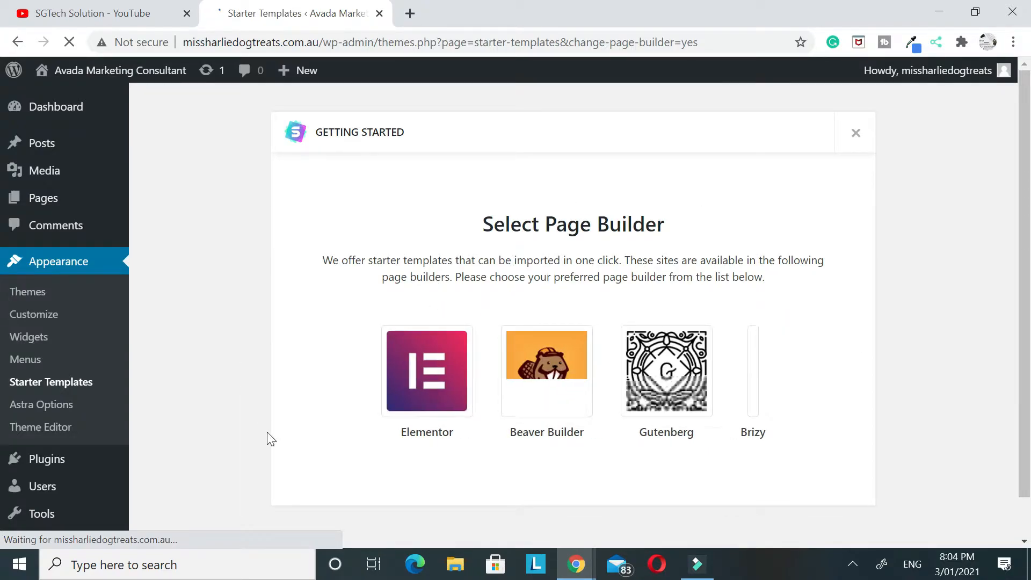
{"action": "left_click", "coordinate": [375, 376]}
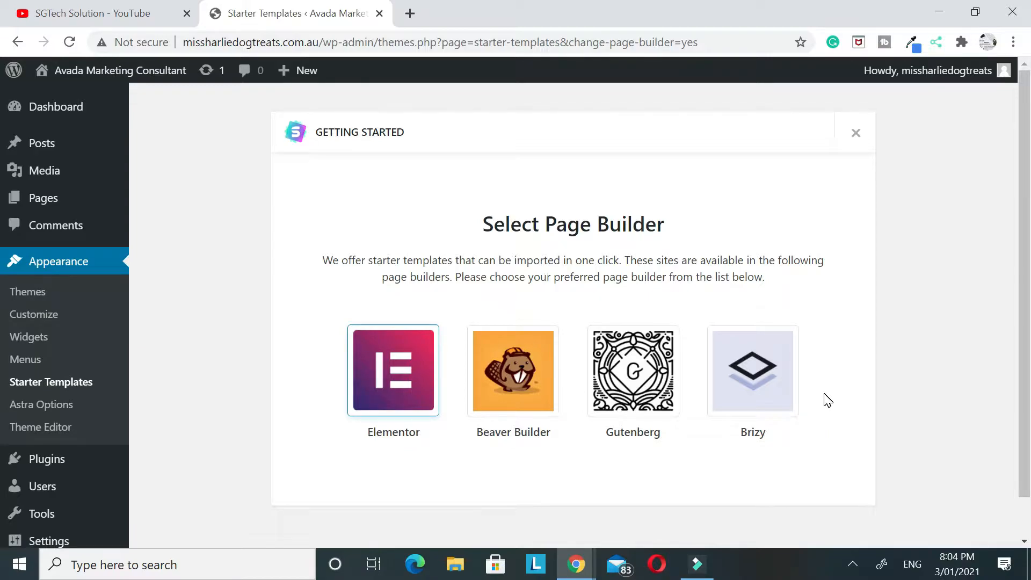
{"action": "left_click", "coordinate": [393, 359]}
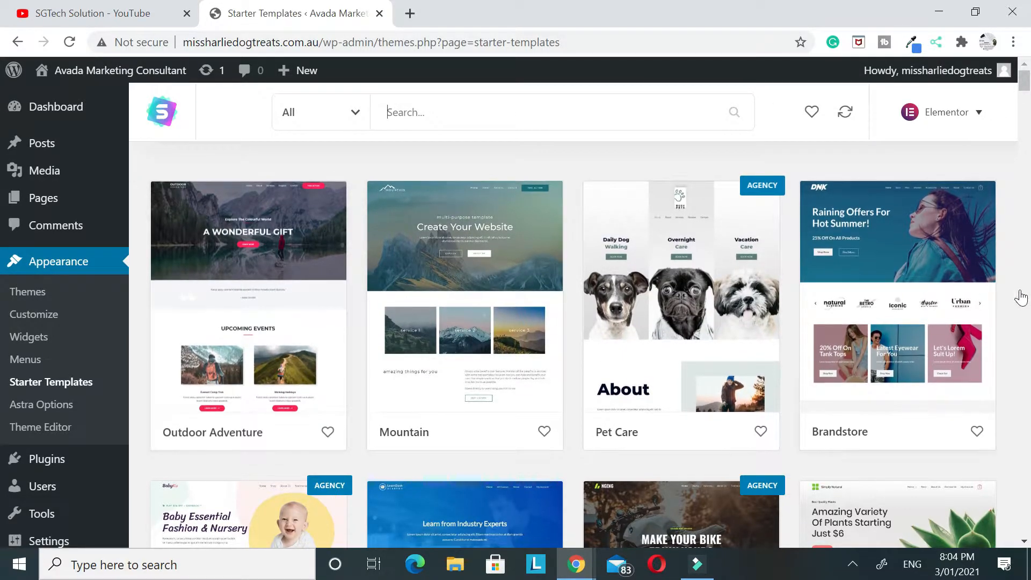
Browse the starter templates and filter them to the eCommerce category with only free designs
{"action": "scroll", "coordinate": [470, 338], "scroll_direction": "down", "scroll_amount": 10}
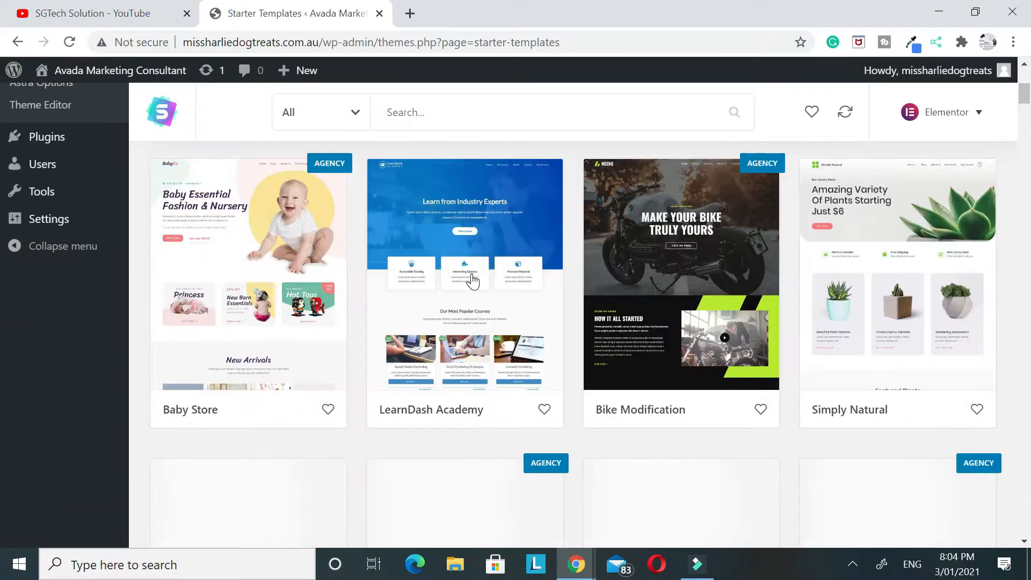
{"action": "scroll", "coordinate": [559, 281], "scroll_direction": "up", "scroll_amount": 5}
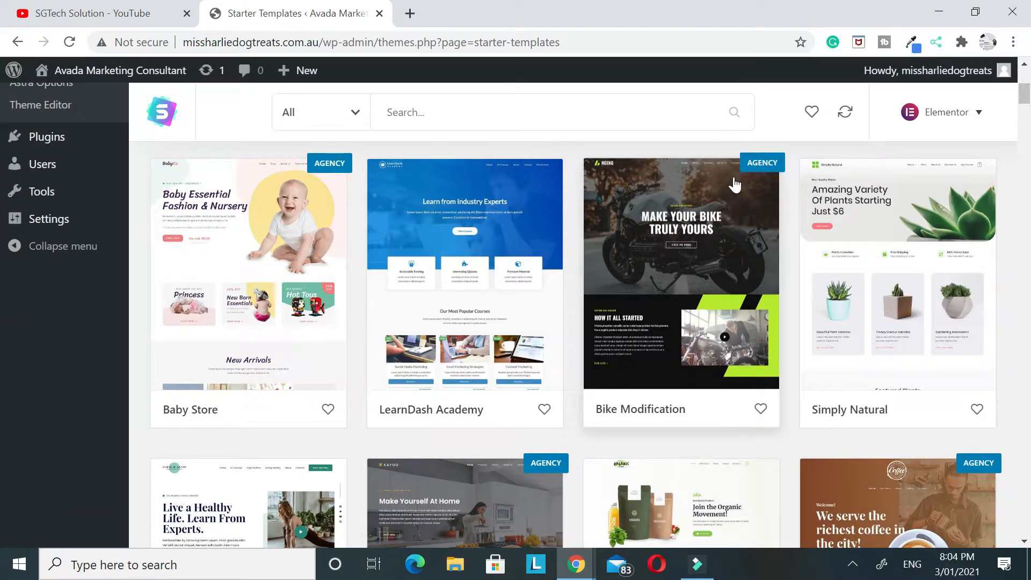
{"action": "scroll", "coordinate": [732, 282], "scroll_direction": "up", "scroll_amount": 3}
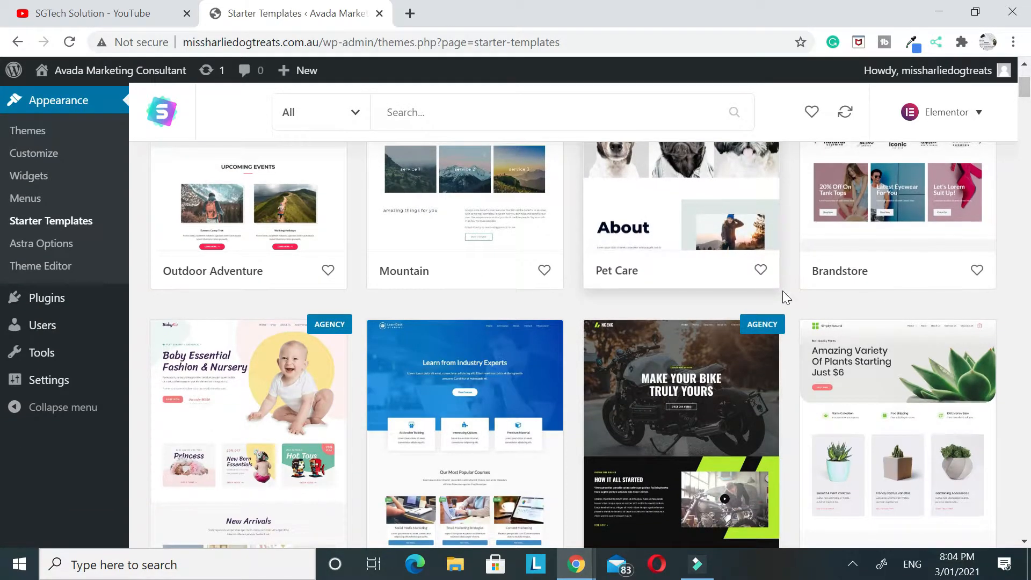
{"action": "scroll", "coordinate": [783, 292], "scroll_direction": "up", "scroll_amount": 3}
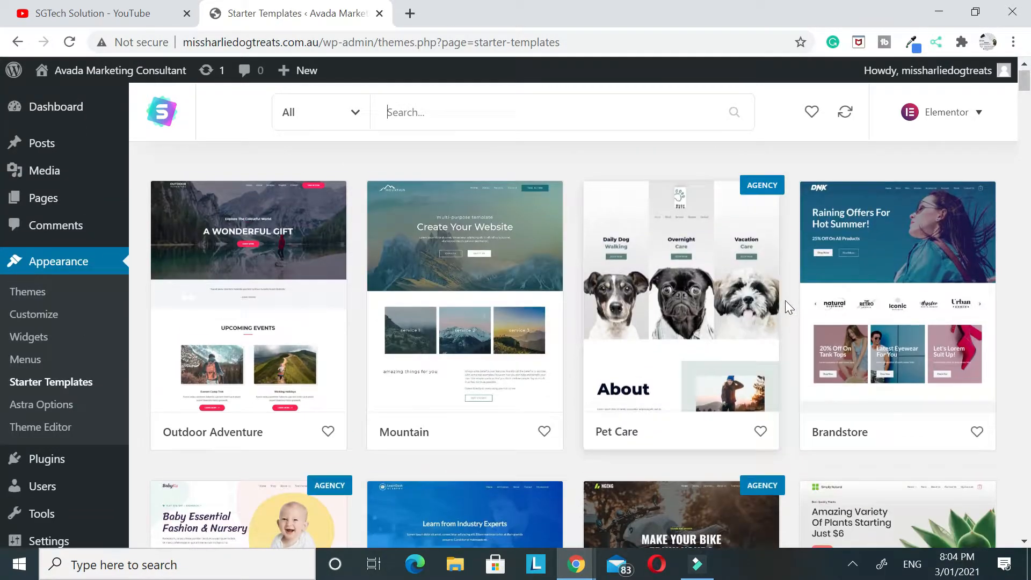
{"action": "left_click", "coordinate": [353, 114]}
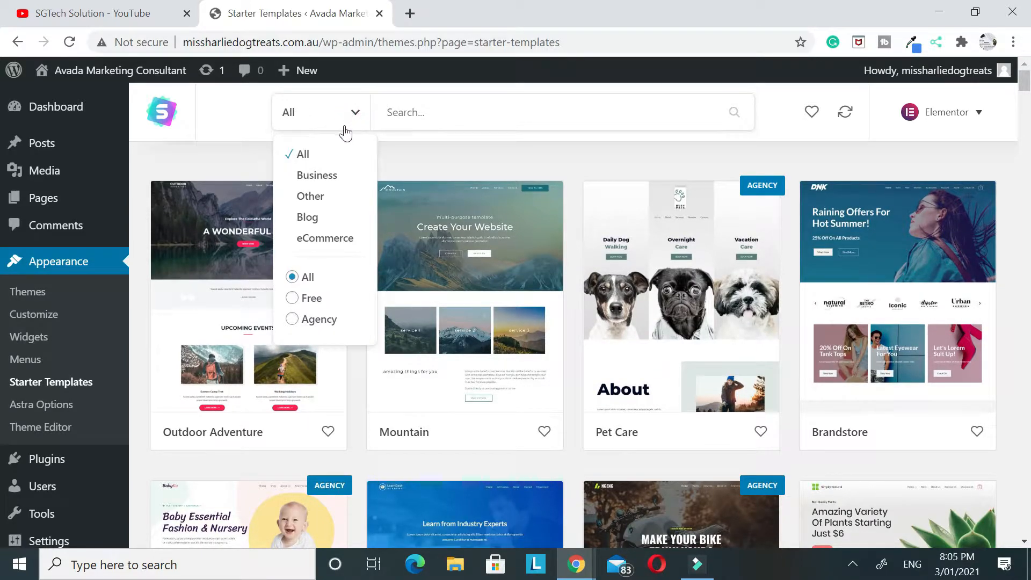
{"action": "left_click", "coordinate": [304, 240]}
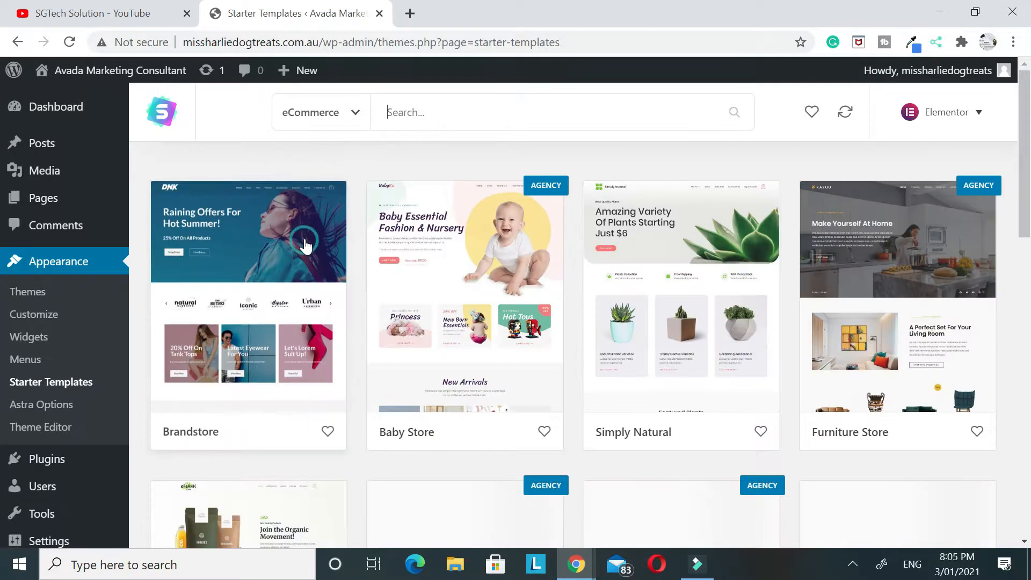
{"action": "left_click", "coordinate": [320, 123]}
{"action": "left_click", "coordinate": [293, 298]}
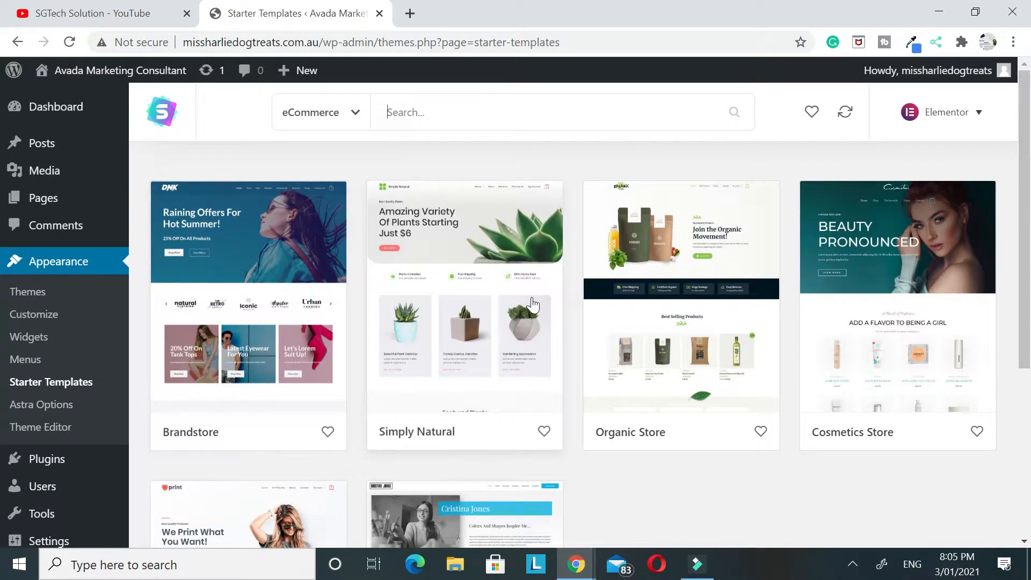
Look through the free eCommerce templates and open the details of the Custom Printing template
{"action": "scroll", "coordinate": [614, 329], "scroll_direction": "down", "scroll_amount": 3}
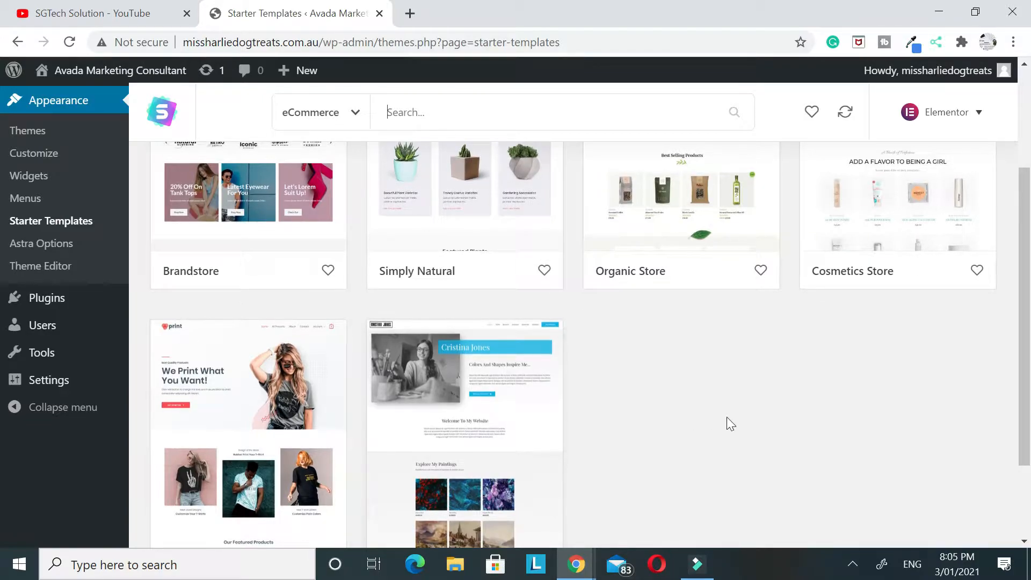
{"action": "scroll", "coordinate": [725, 417], "scroll_direction": "up", "scroll_amount": 3}
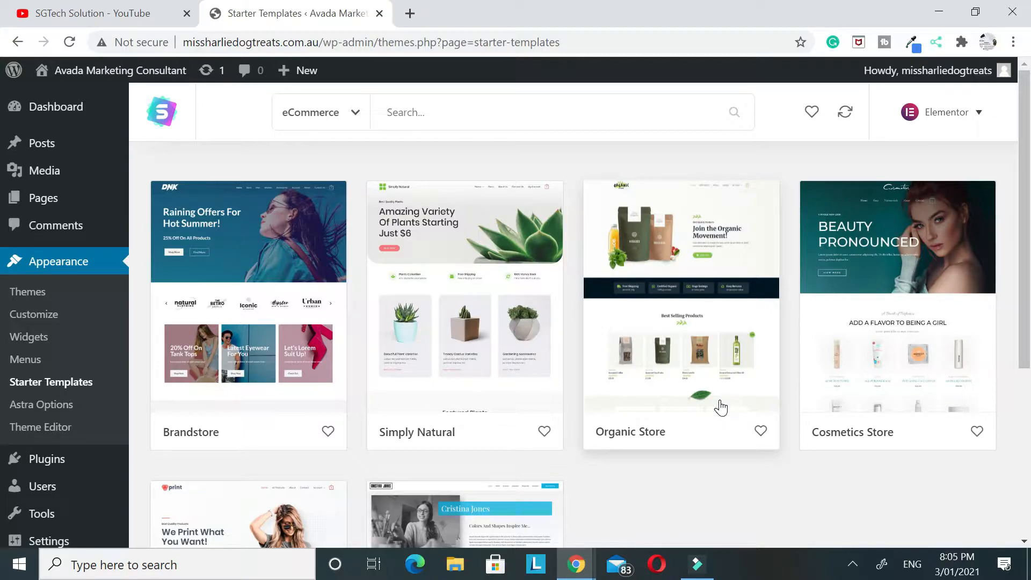
{"action": "scroll", "coordinate": [697, 373], "scroll_direction": "down", "scroll_amount": 5}
{"action": "left_click", "coordinate": [262, 331]}
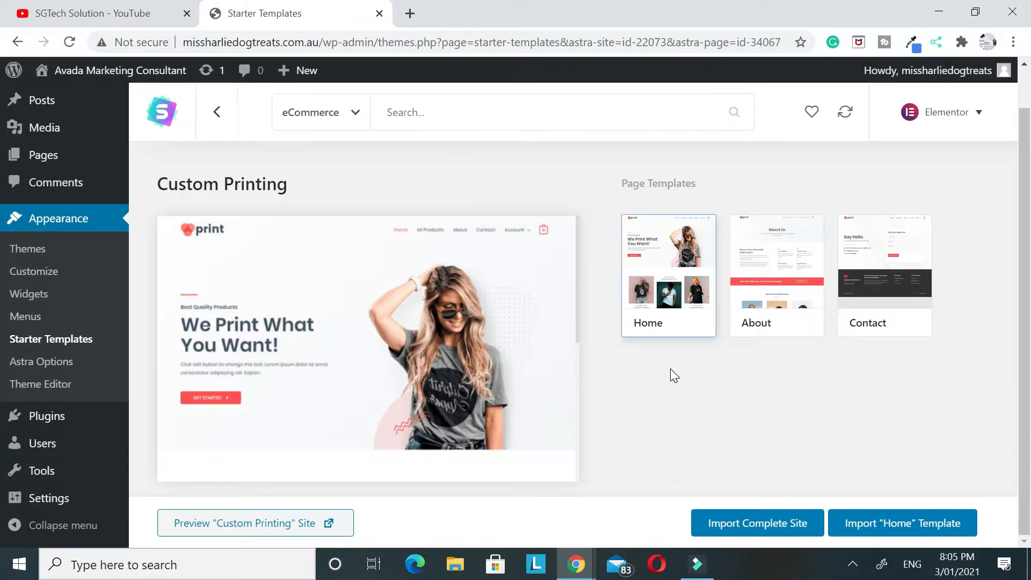
Preview the Custom Printing demo site and examine its homepage from the banner down through the product sections
{"action": "left_click", "coordinate": [286, 525]}
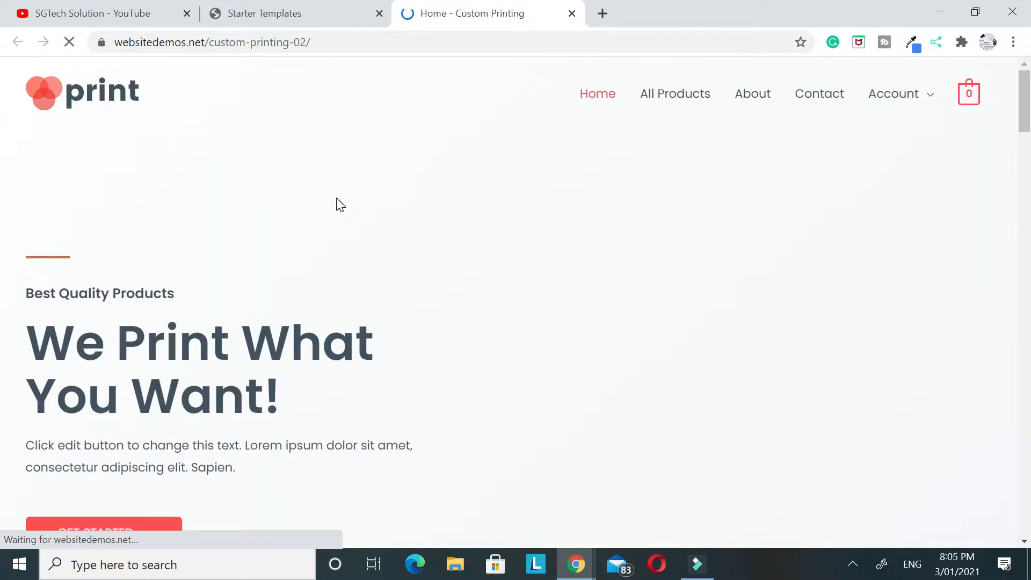
{"action": "scroll", "coordinate": [759, 153], "scroll_direction": "down", "scroll_amount": 15}
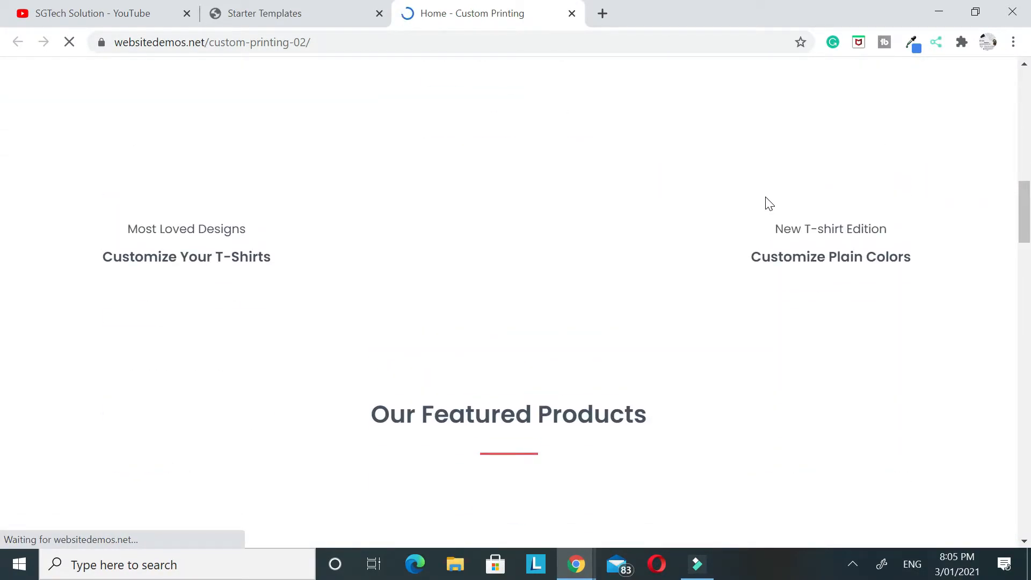
{"action": "scroll", "coordinate": [766, 197], "scroll_direction": "up", "scroll_amount": 11}
{"action": "scroll", "coordinate": [765, 202], "scroll_direction": "down", "scroll_amount": 1}
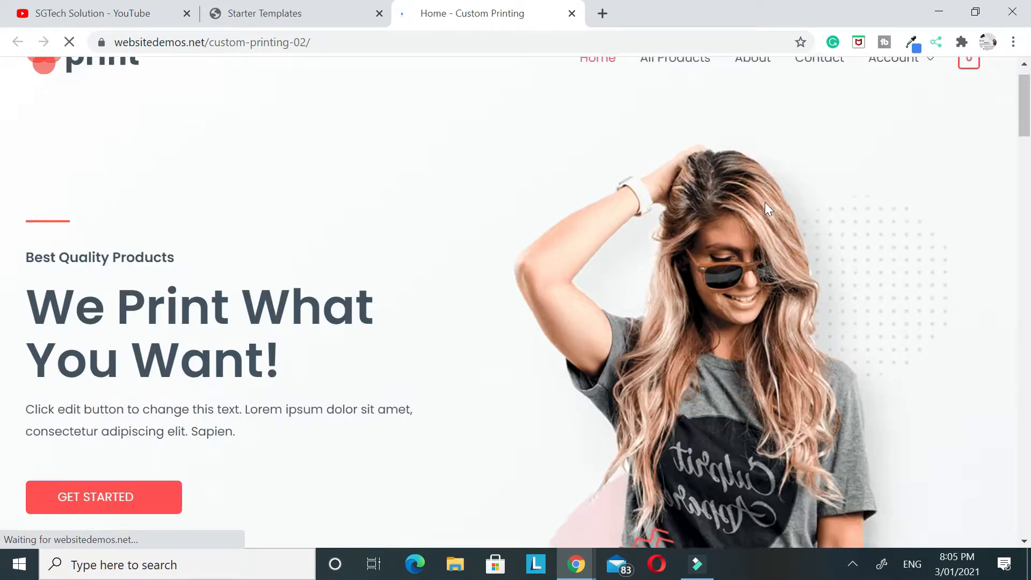
{"action": "scroll", "coordinate": [765, 202], "scroll_direction": "down", "scroll_amount": 11}
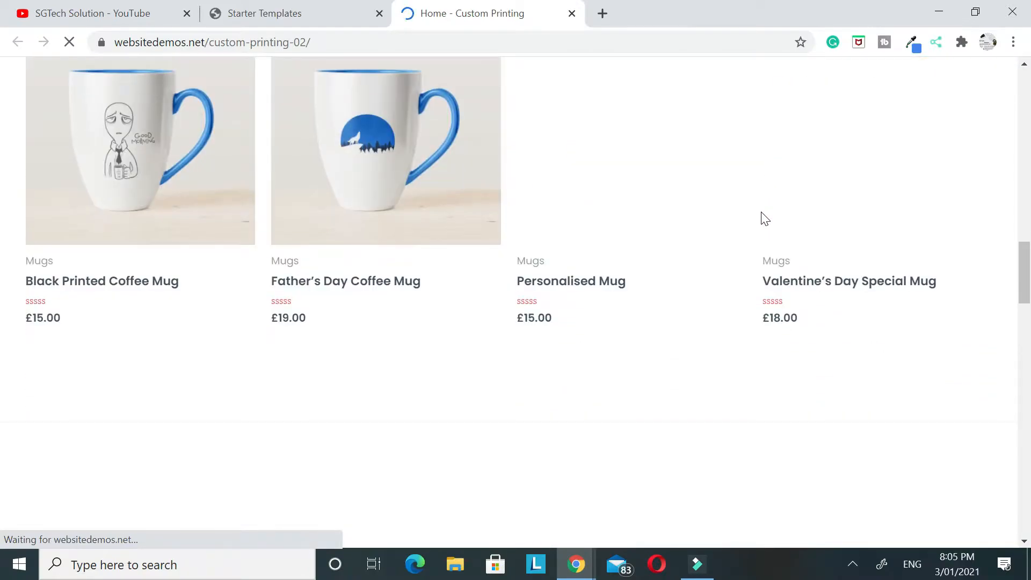
{"action": "scroll", "coordinate": [765, 218], "scroll_direction": "down", "scroll_amount": 18}
{"action": "scroll", "coordinate": [752, 213], "scroll_direction": "down", "scroll_amount": 15}
{"action": "scroll", "coordinate": [751, 217], "scroll_direction": "up", "scroll_amount": 15}
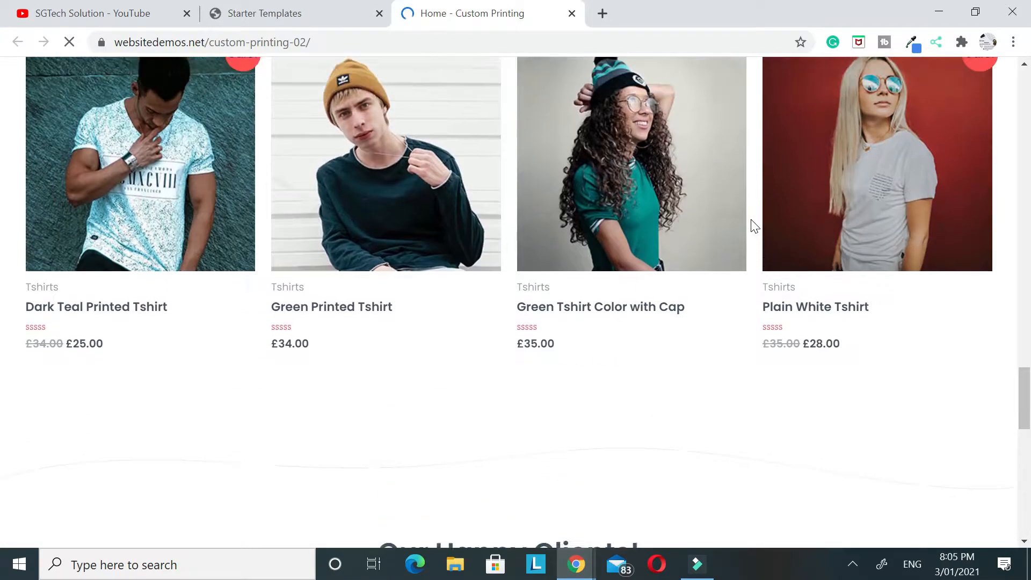
{"action": "scroll", "coordinate": [755, 226], "scroll_direction": "up", "scroll_amount": 18}
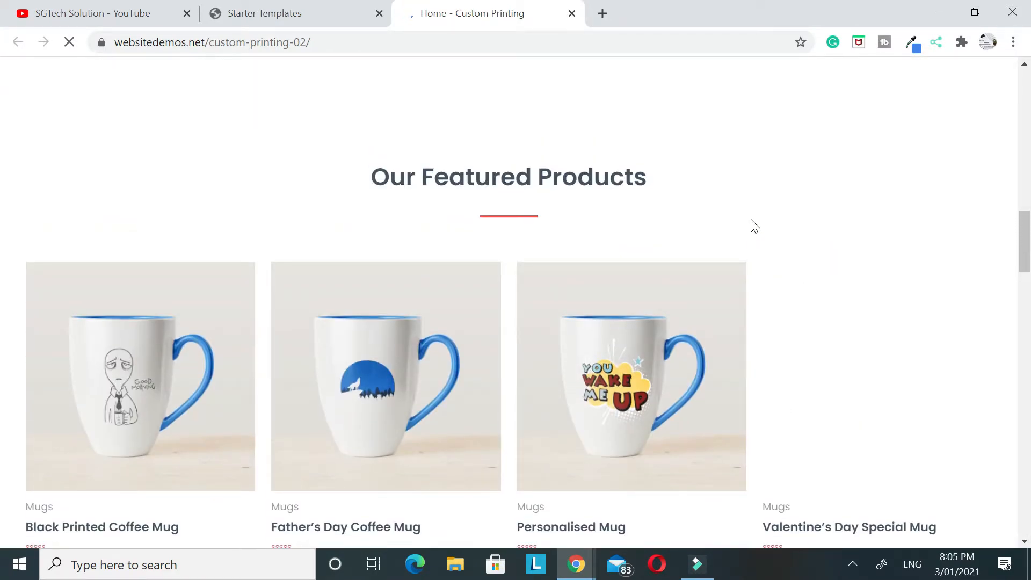
{"action": "scroll", "coordinate": [754, 224], "scroll_direction": "up", "scroll_amount": 18}
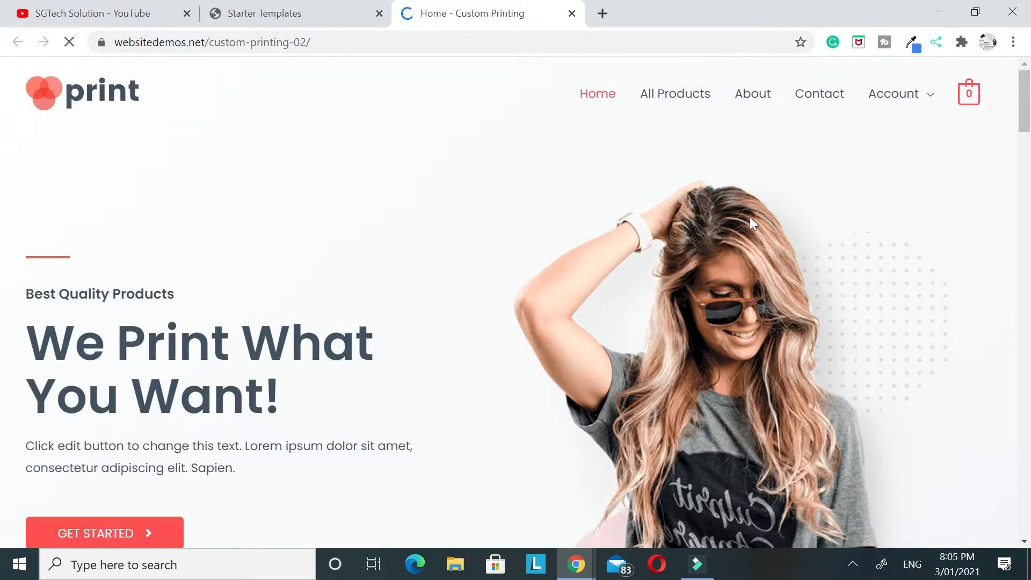
Return to the list of free eCommerce templates and open the Brandstore template
{"action": "left_click", "coordinate": [258, 14]}
{"action": "left_click", "coordinate": [213, 112]}
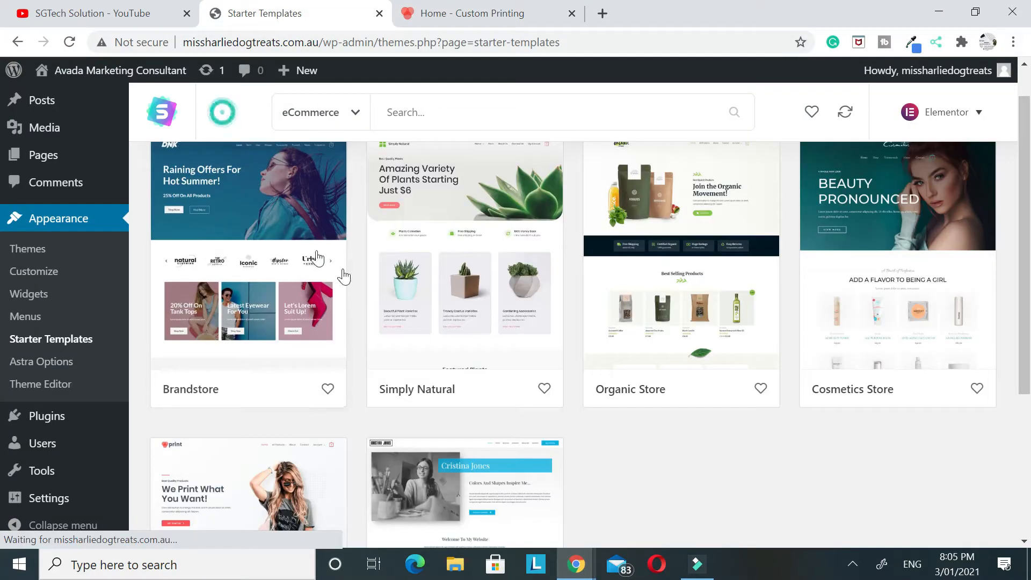
{"action": "scroll", "coordinate": [239, 246], "scroll_direction": "down", "scroll_amount": 1}
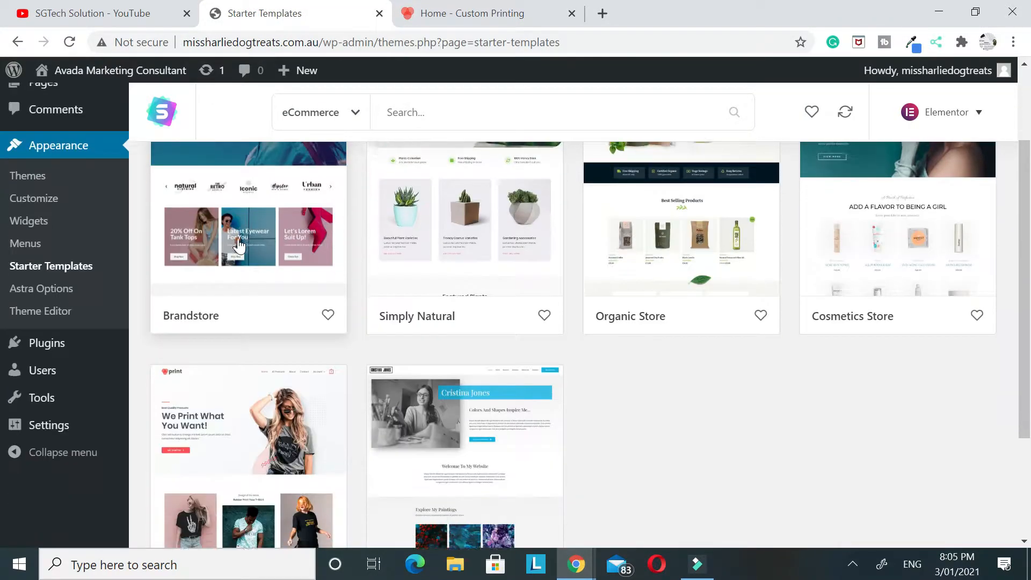
{"action": "scroll", "coordinate": [239, 246], "scroll_direction": "up", "scroll_amount": 2}
{"action": "left_click", "coordinate": [220, 263]}
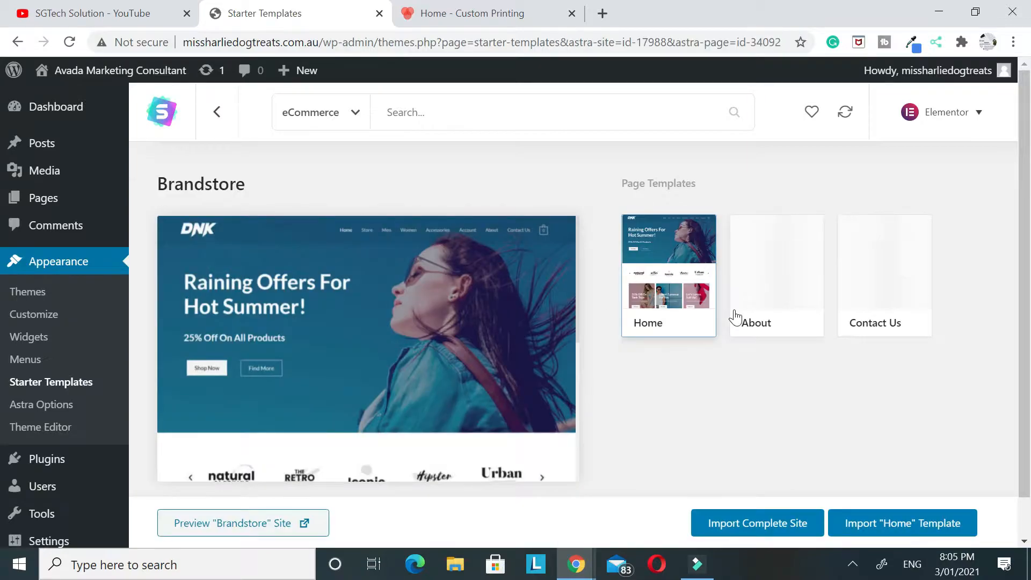
Preview the Brandstore demo site and look through its homepage sections
{"action": "left_click", "coordinate": [218, 521]}
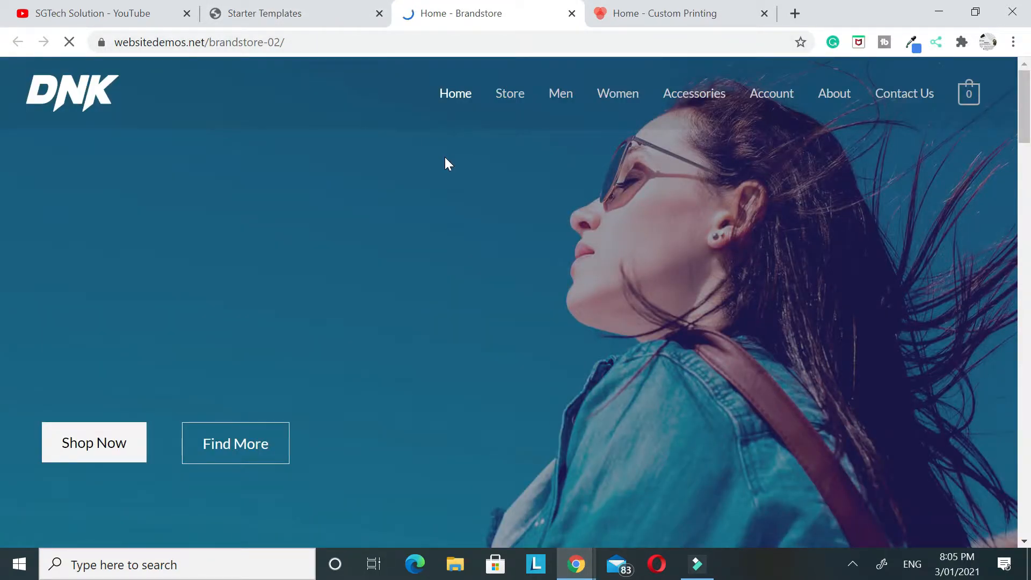
{"action": "scroll", "coordinate": [447, 161], "scroll_direction": "down", "scroll_amount": 20}
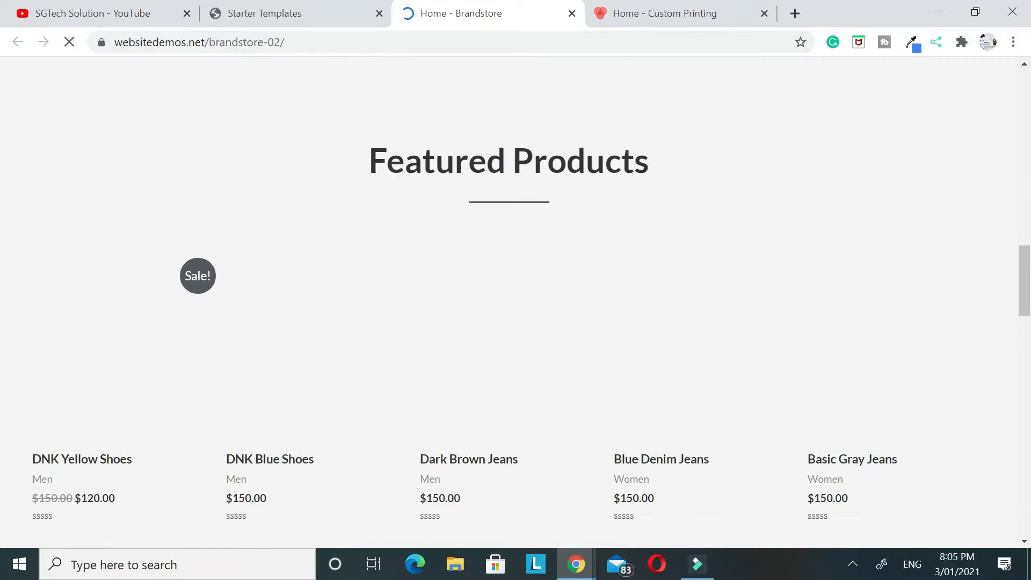
{"action": "scroll", "coordinate": [429, 214], "scroll_direction": "down", "scroll_amount": 5}
{"action": "scroll", "coordinate": [428, 215], "scroll_direction": "up", "scroll_amount": 6}
{"action": "scroll", "coordinate": [428, 215], "scroll_direction": "down", "scroll_amount": 6}
{"action": "scroll", "coordinate": [424, 221], "scroll_direction": "down", "scroll_amount": 5}
{"action": "scroll", "coordinate": [418, 223], "scroll_direction": "up", "scroll_amount": 20}
Close both demo previews and import the complete Brandstore site with customizer settings, widgets, required plugins and content
{"action": "left_click", "coordinate": [658, 6]}
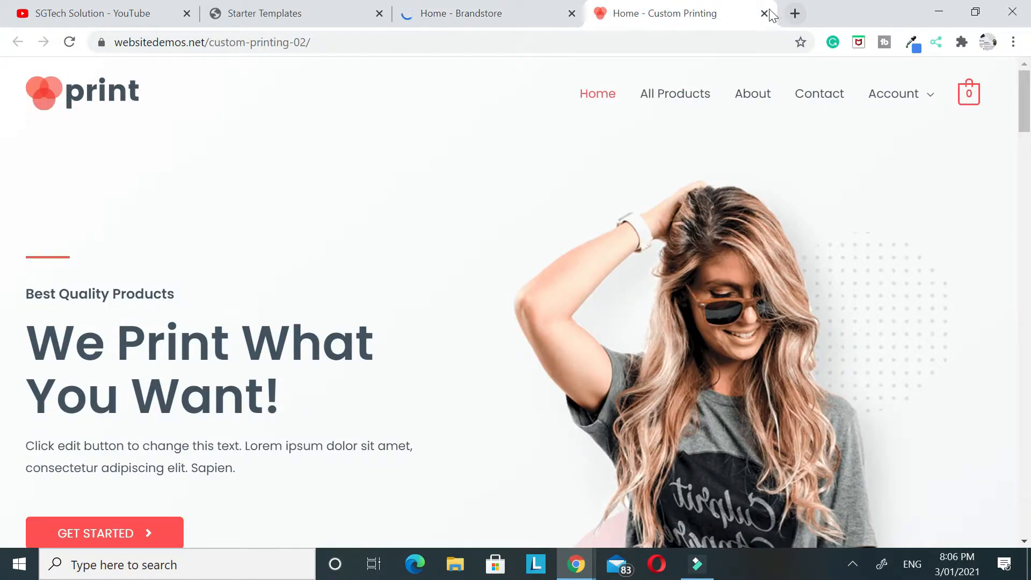
{"action": "left_click", "coordinate": [765, 13]}
{"action": "left_click", "coordinate": [572, 13]}
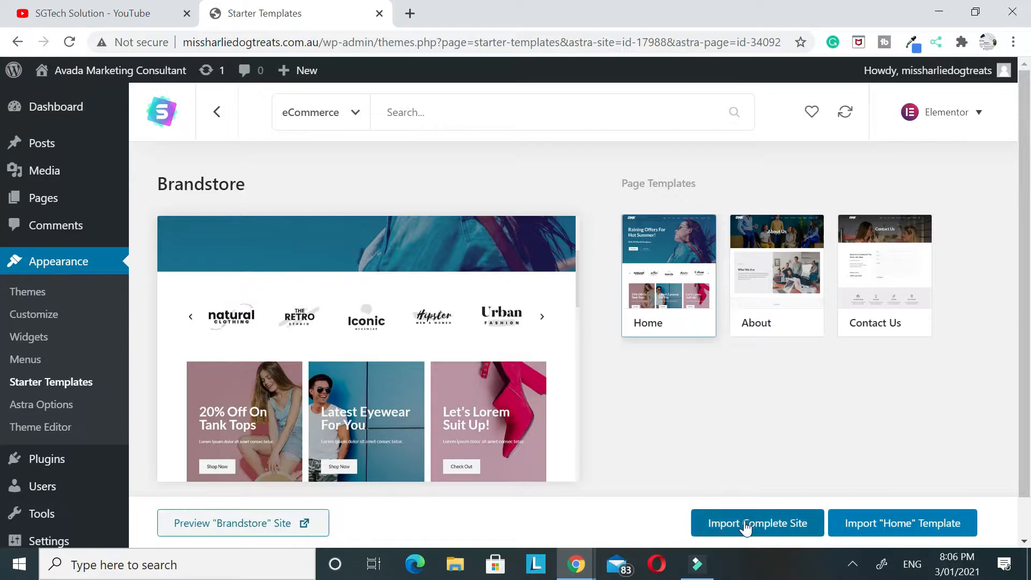
{"action": "left_click", "coordinate": [771, 534]}
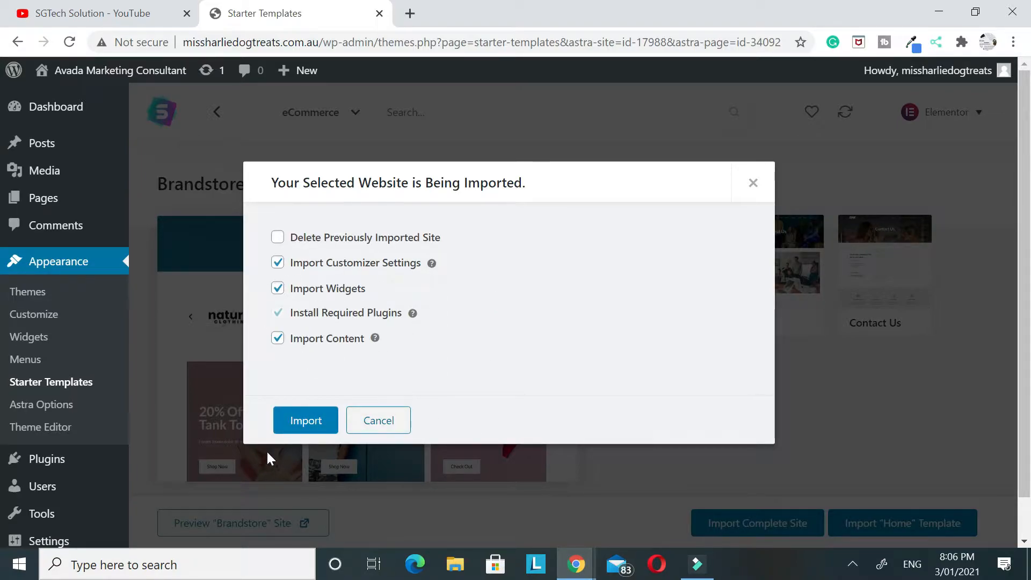
{"action": "left_click", "coordinate": [300, 427]}
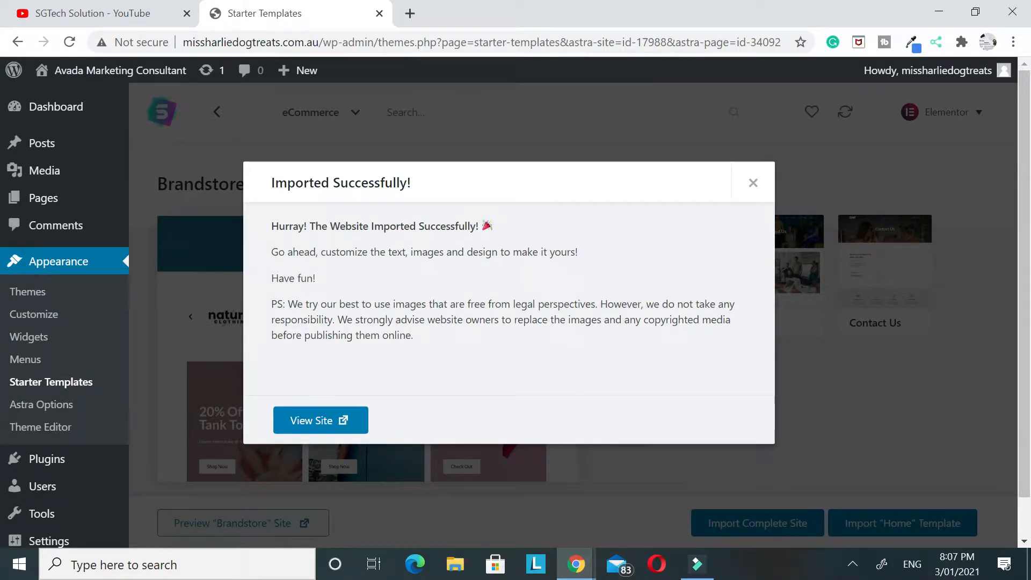
View the newly imported website and look through its homepage down to the Special Edition offer
{"action": "left_click_drag", "start_coordinate": [322, 226], "coordinate": [492, 226]}
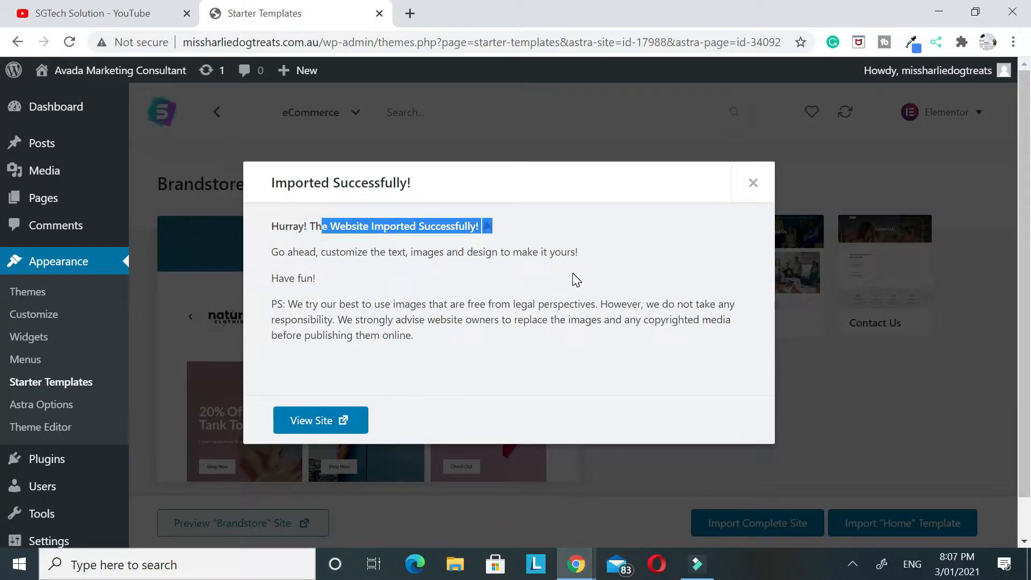
{"action": "left_click", "coordinate": [351, 415]}
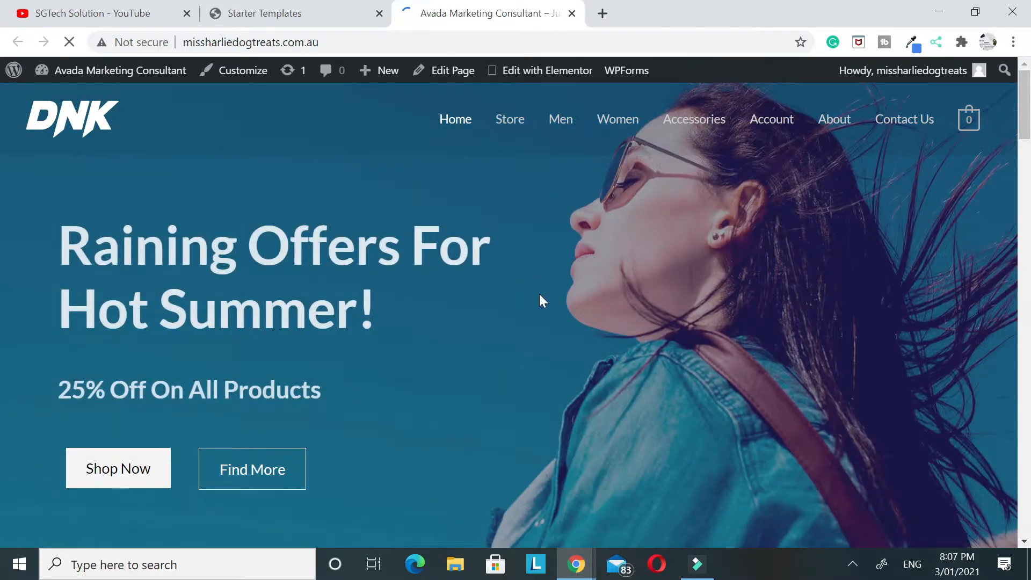
{"action": "scroll", "coordinate": [539, 294], "scroll_direction": "down", "scroll_amount": 18}
{"action": "scroll", "coordinate": [534, 285], "scroll_direction": "down", "scroll_amount": 18}
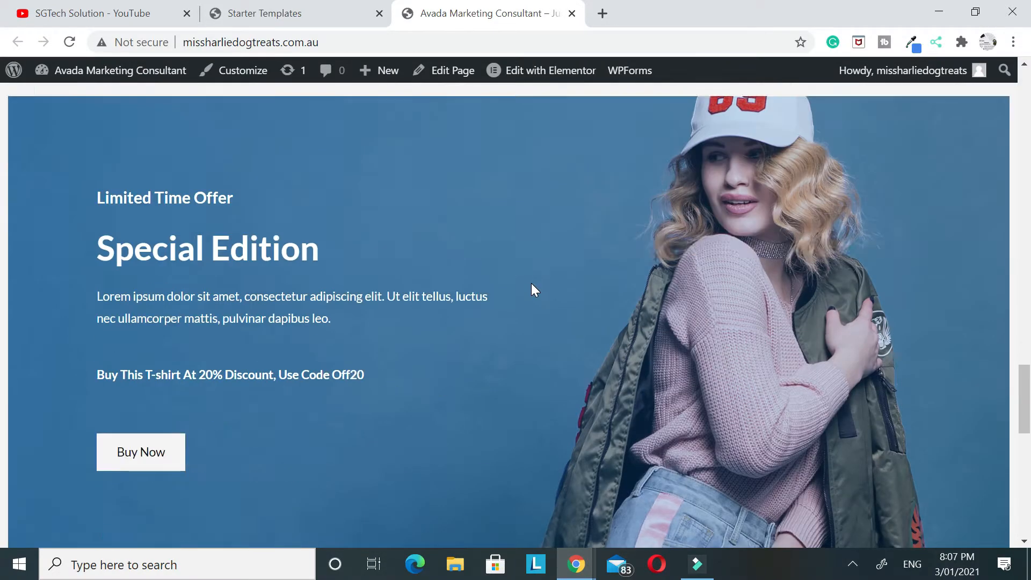
Look through the imported homepage's product, offer and feature sections, ending back at the hero section
{"action": "scroll", "coordinate": [532, 295], "scroll_direction": "up", "scroll_amount": 11}
{"action": "scroll", "coordinate": [530, 294], "scroll_direction": "up", "scroll_amount": 20}
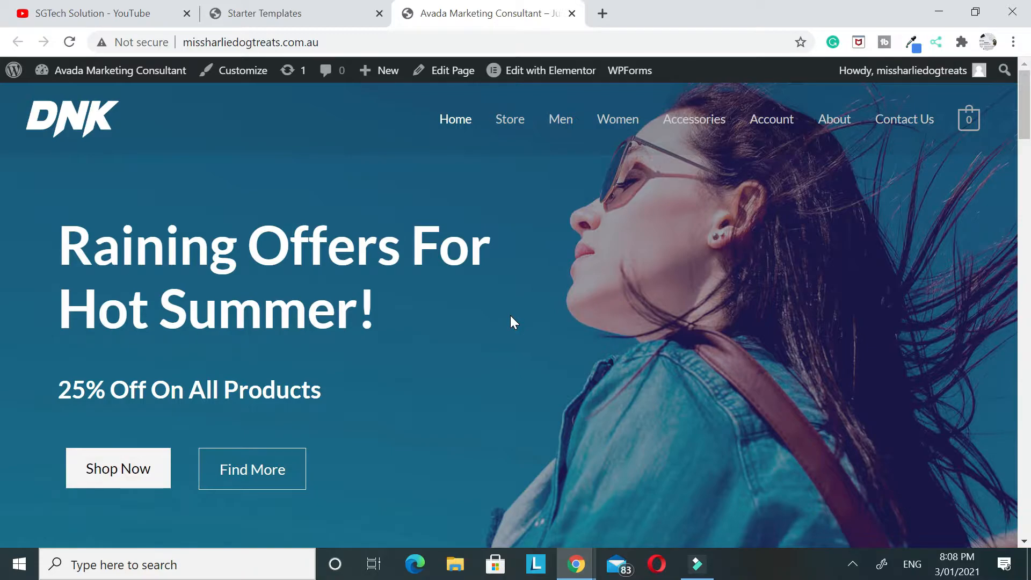
{"action": "scroll", "coordinate": [376, 414], "scroll_direction": "down", "scroll_amount": 20}
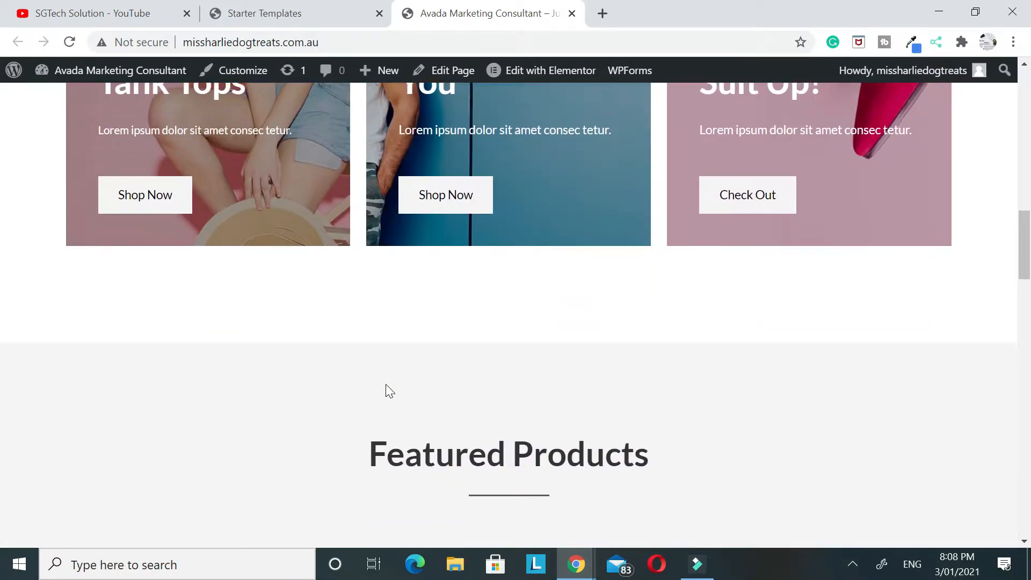
{"action": "scroll", "coordinate": [385, 384], "scroll_direction": "down", "scroll_amount": 15}
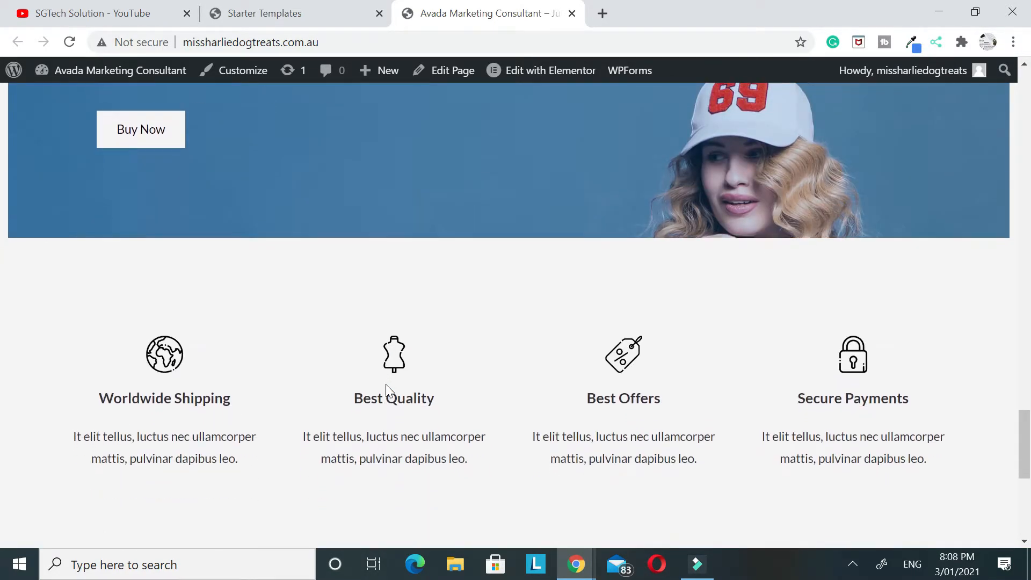
{"action": "scroll", "coordinate": [385, 385], "scroll_direction": "up", "scroll_amount": 14}
{"action": "scroll", "coordinate": [386, 391], "scroll_direction": "up", "scroll_amount": 20}
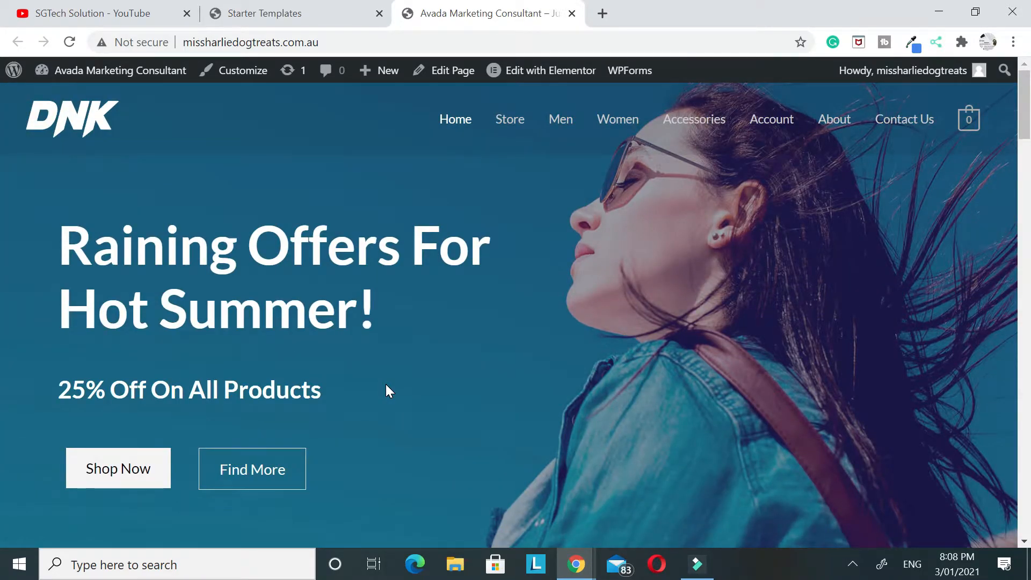
Dismiss the import success message and open the imported homepage for editing with Elementor
{"action": "left_click", "coordinate": [316, 14]}
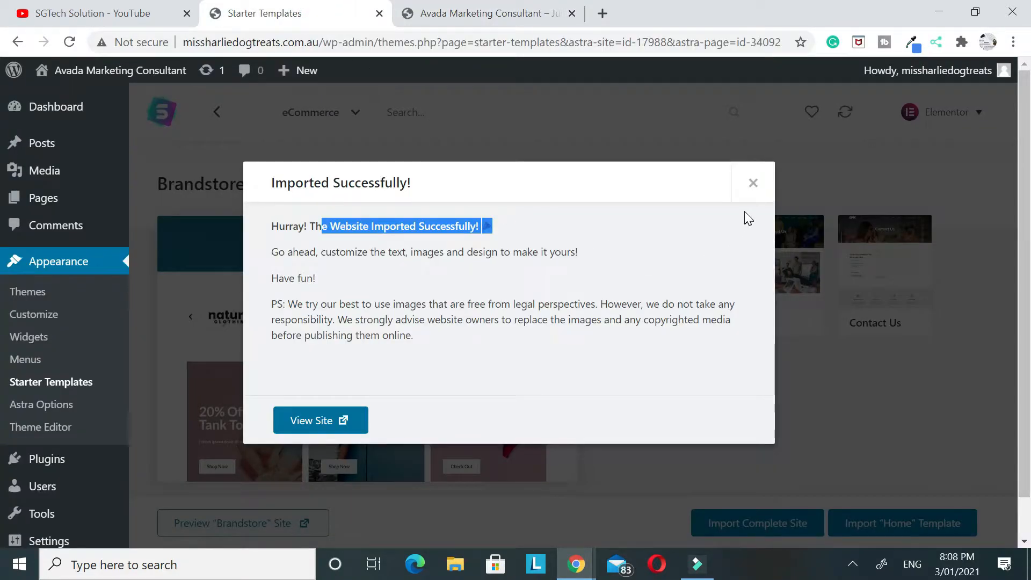
{"action": "left_click", "coordinate": [751, 181]}
{"action": "left_click", "coordinate": [513, 13]}
{"action": "scroll", "coordinate": [515, 285], "scroll_direction": "down", "scroll_amount": 10}
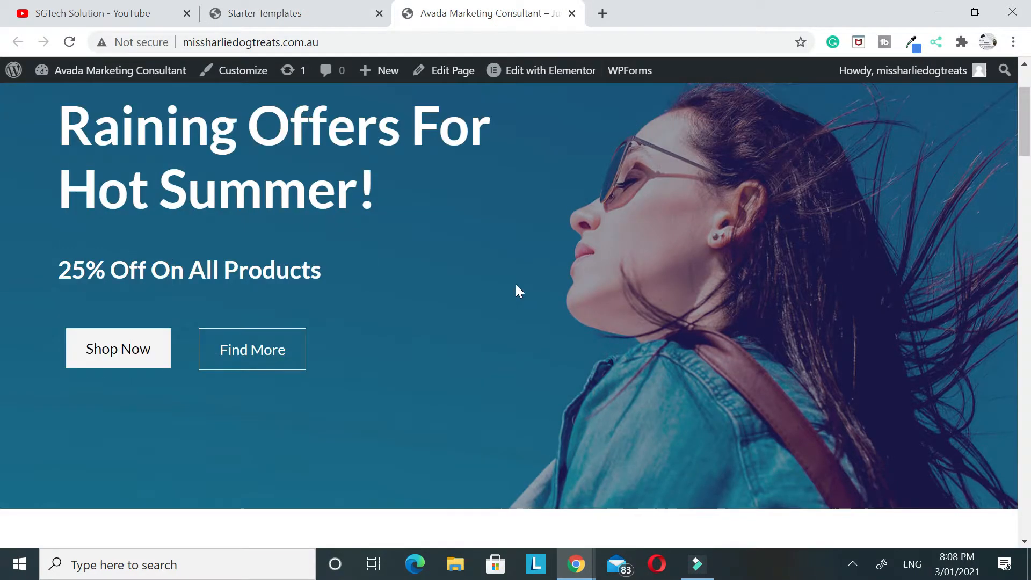
{"action": "scroll", "coordinate": [509, 288], "scroll_direction": "up", "scroll_amount": 10}
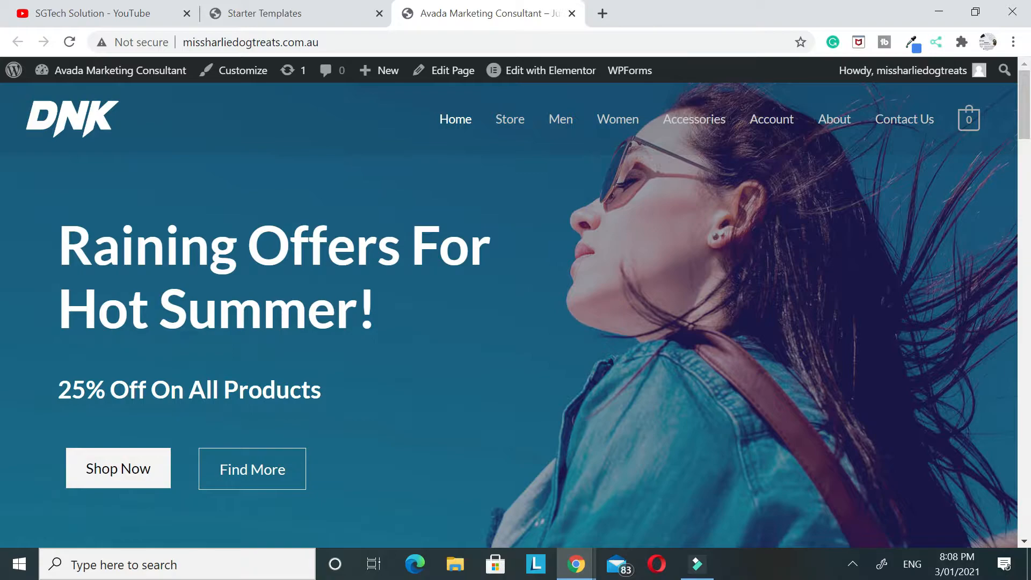
{"action": "left_click", "coordinate": [554, 70]}
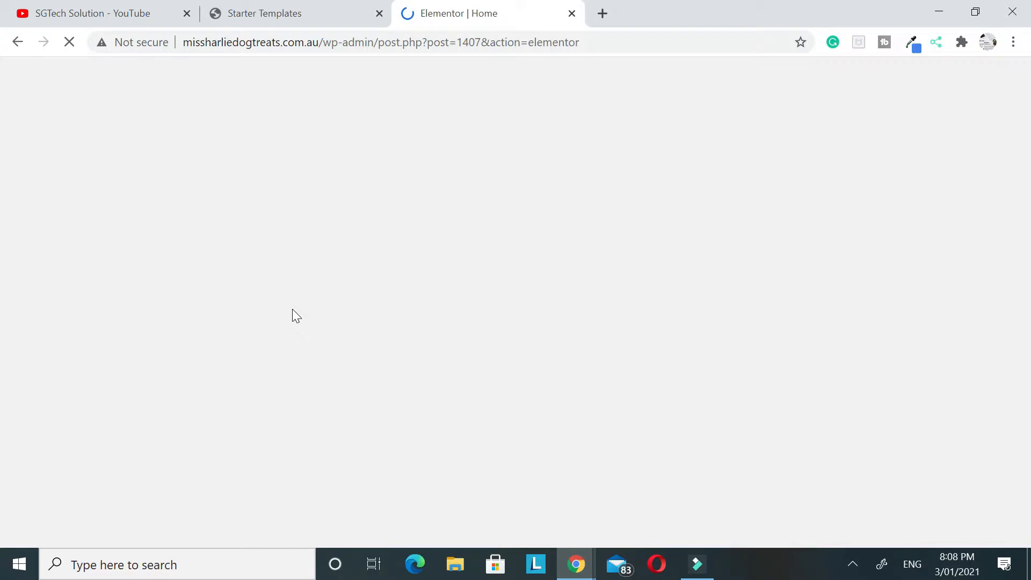
Load the WordPress dashboard in the Starter Templates tab and return to the Elementor editor
{"action": "left_click", "coordinate": [305, 14]}
{"action": "scroll", "coordinate": [101, 272], "scroll_direction": "down", "scroll_amount": 1}
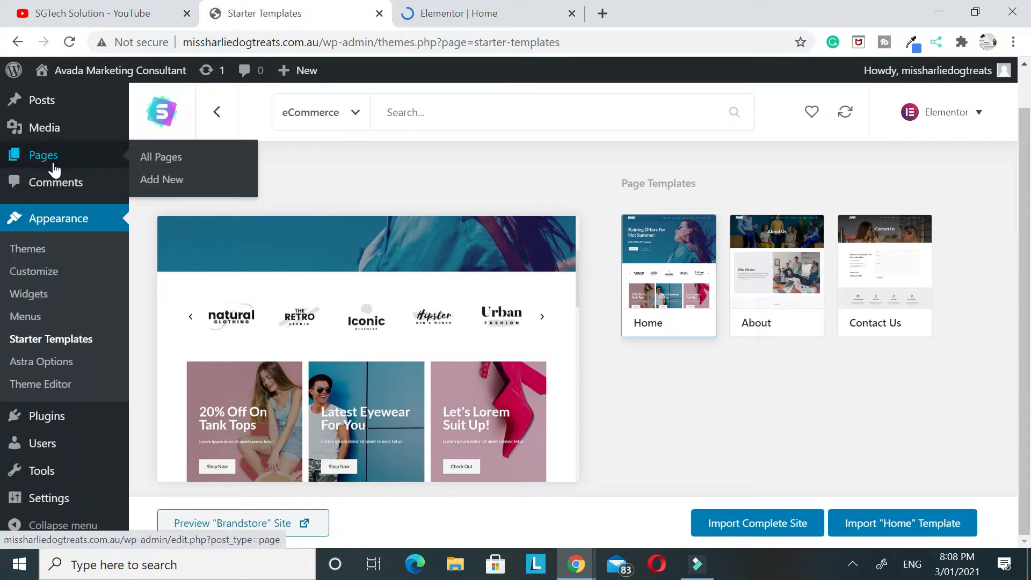
{"action": "mouse_move", "coordinate": [76, 442]}
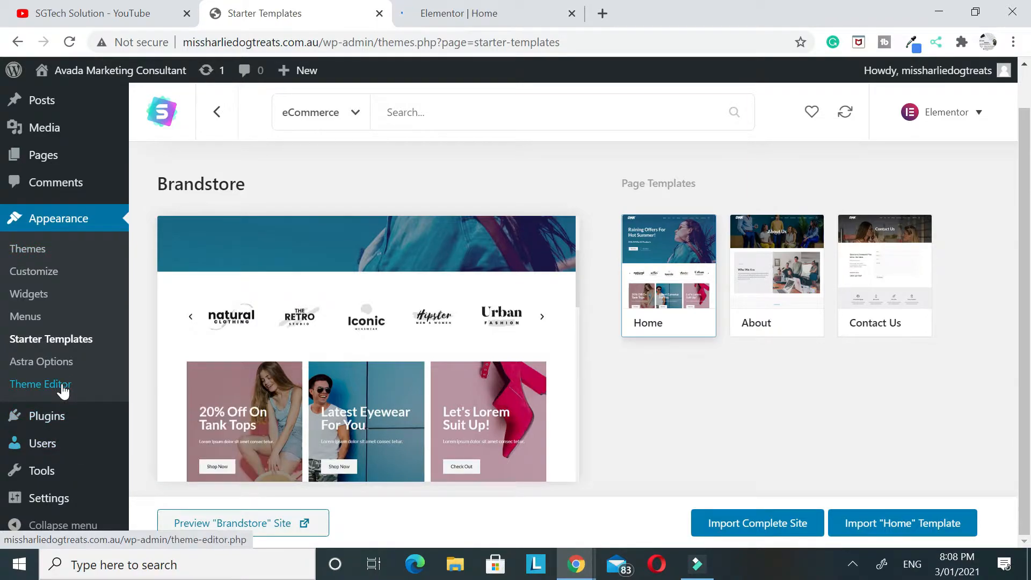
{"action": "scroll", "coordinate": [43, 322], "scroll_direction": "up", "scroll_amount": 1}
{"action": "left_click", "coordinate": [57, 108]}
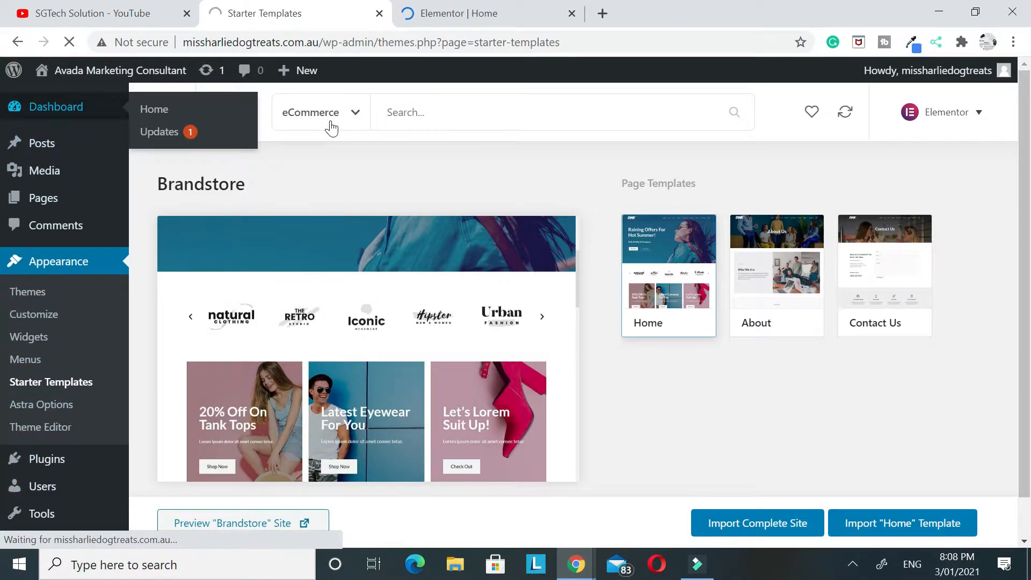
{"action": "left_click", "coordinate": [471, 14]}
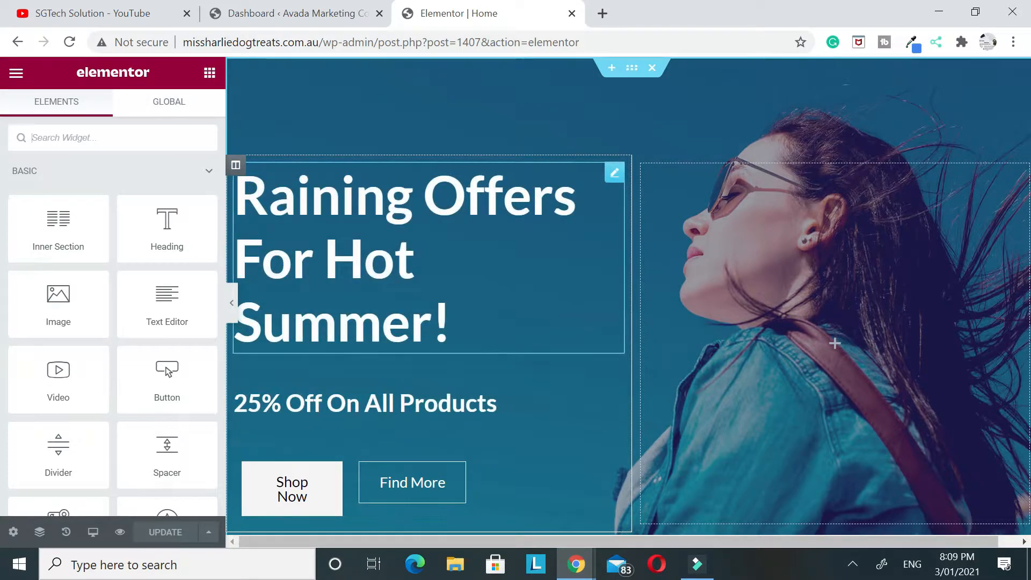
Change the hero subheading below "Raining Offers For Hot Summer!" to "15% Off On All Products"
{"action": "left_click", "coordinate": [350, 303]}
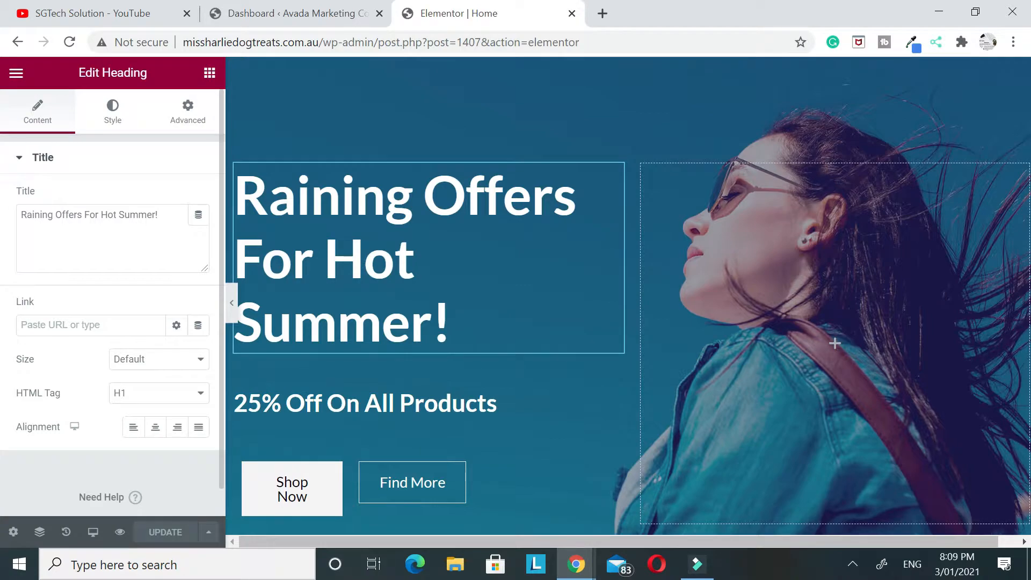
{"action": "scroll", "coordinate": [351, 311], "scroll_direction": "down", "scroll_amount": 2}
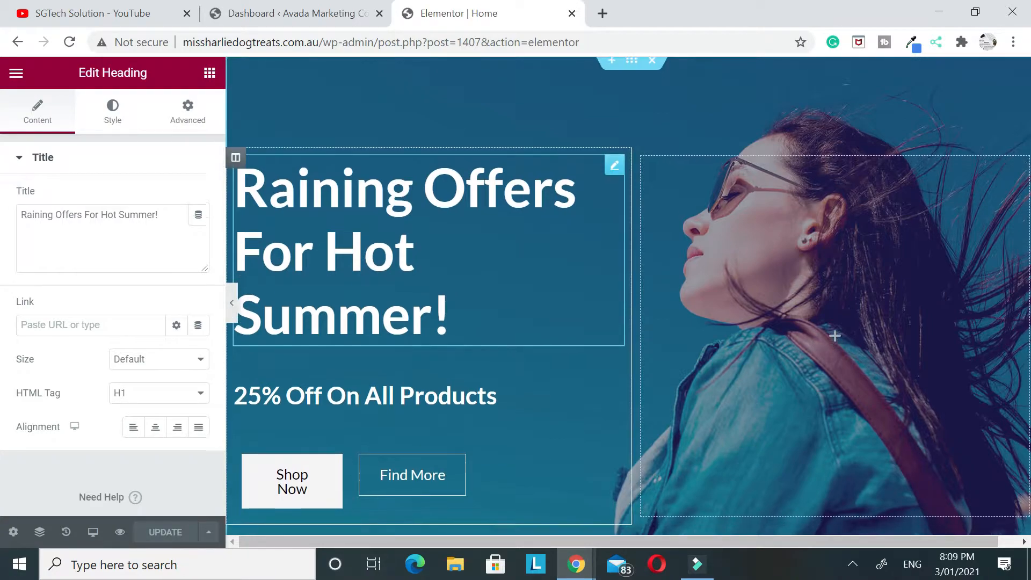
{"action": "left_click", "coordinate": [350, 315]}
{"action": "left_click", "coordinate": [26, 217]}
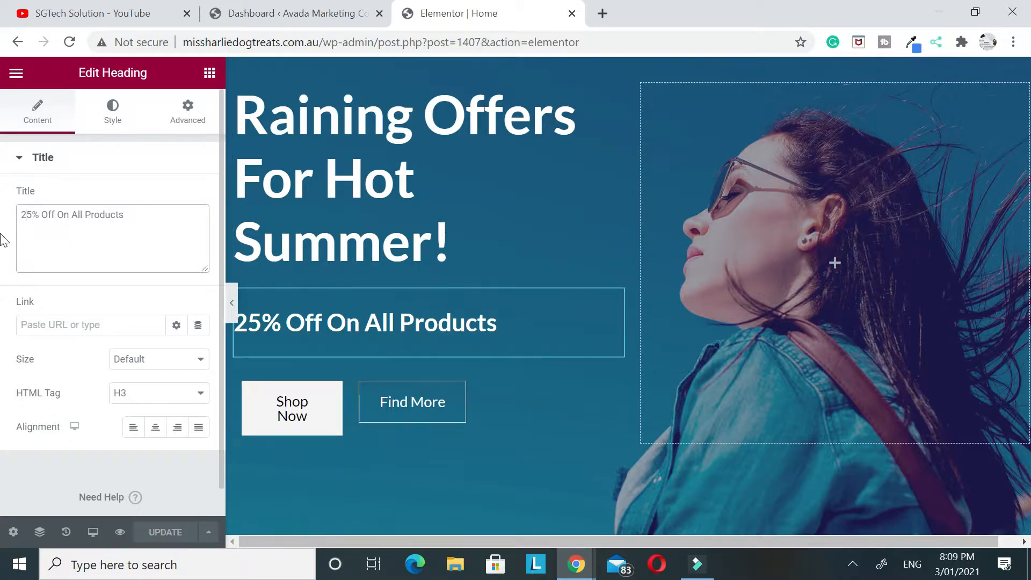
{"action": "left_click", "coordinate": [370, 180]}
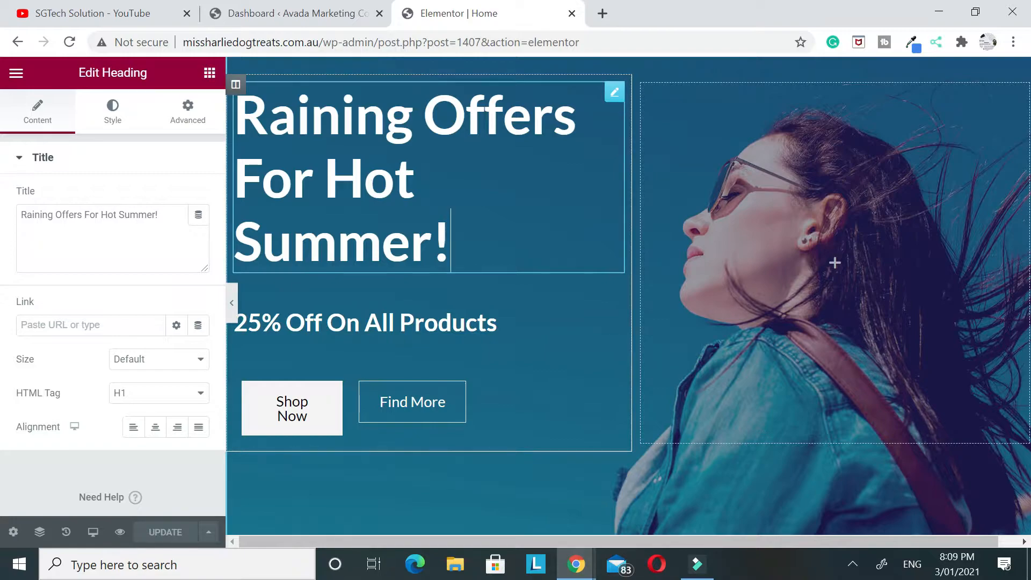
{"action": "left_click", "coordinate": [332, 325]}
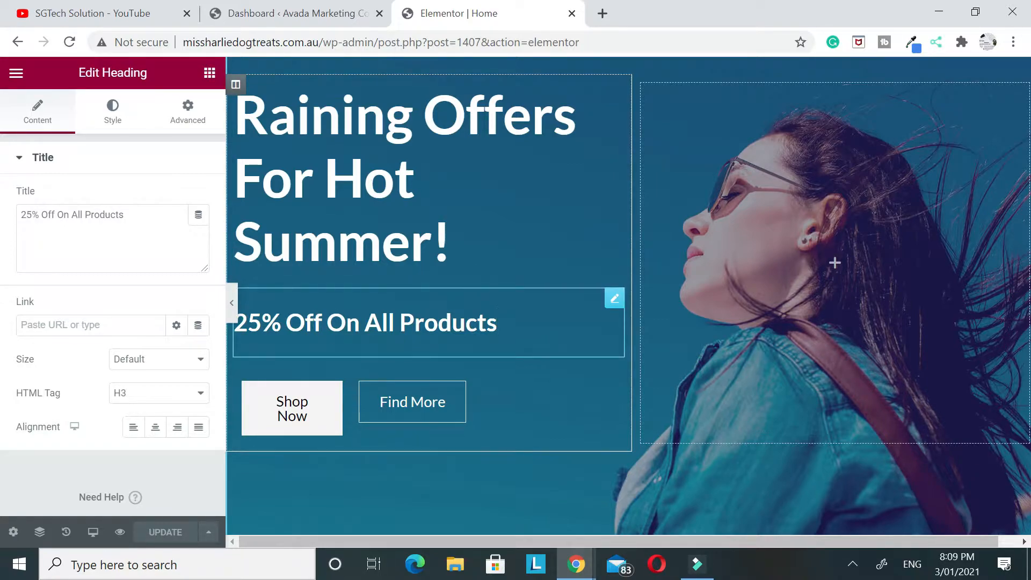
{"action": "left_click", "coordinate": [25, 214]}
{"action": "key", "text": "BackSpace"}
{"action": "type", "text": "1"}
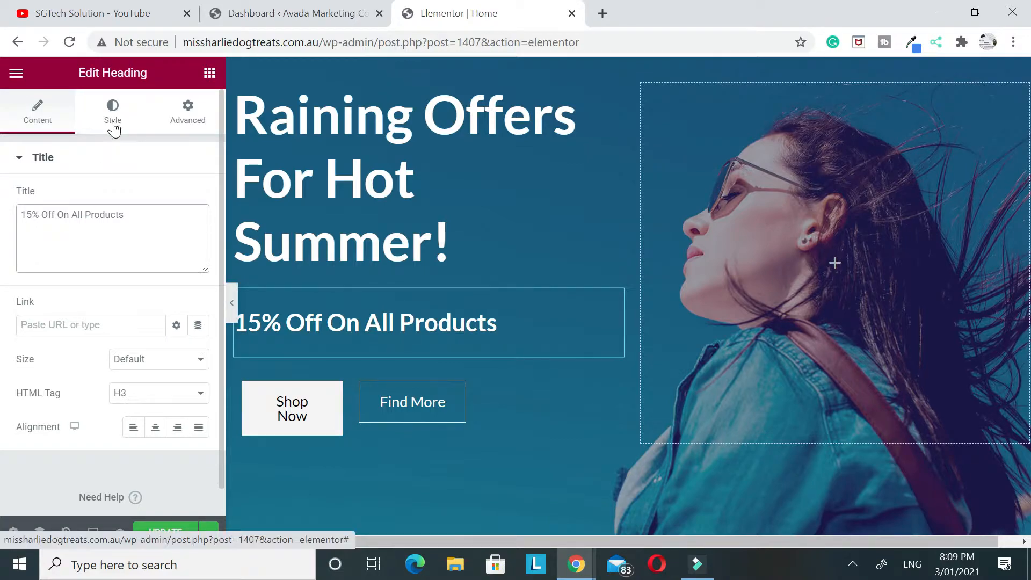
Try red and set the hero subheading's text color to black
{"action": "left_click", "coordinate": [114, 129]}
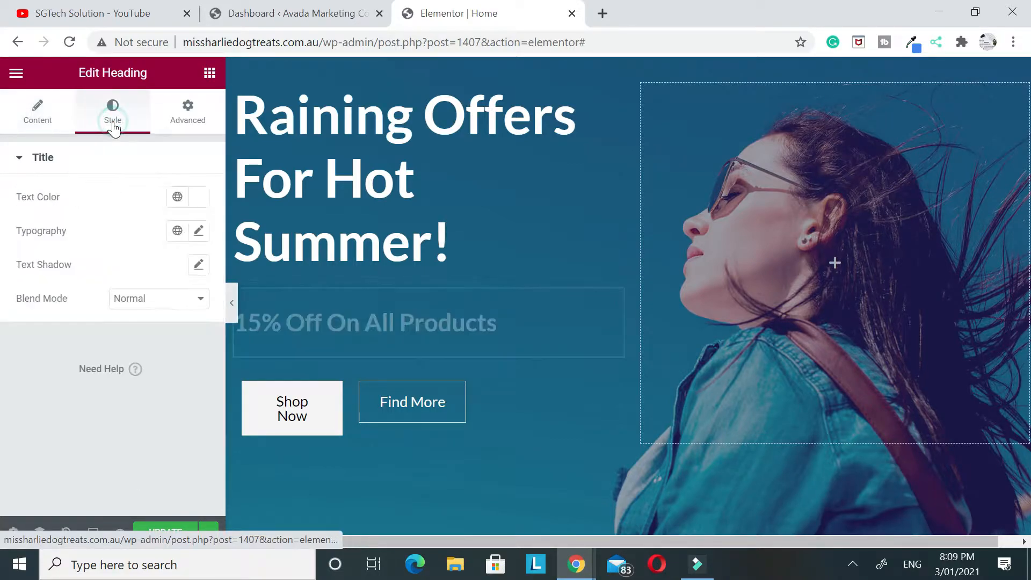
{"action": "left_click", "coordinate": [199, 197]}
{"action": "left_click_drag", "start_coordinate": [190, 291], "coordinate": [304, 256]}
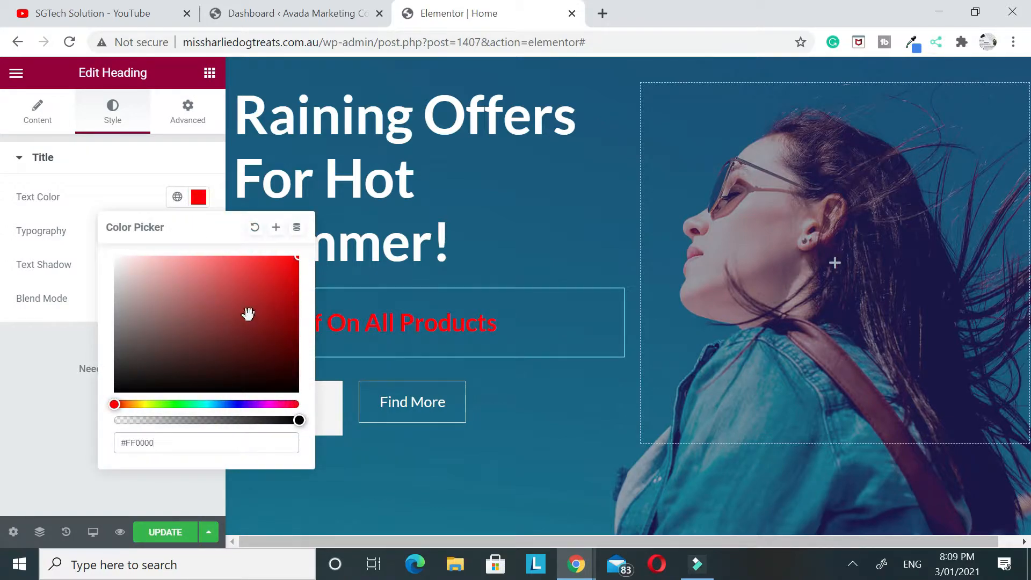
{"action": "left_click", "coordinate": [231, 404]}
{"action": "mouse_move", "coordinate": [180, 378]}
{"action": "left_mouse_down"}
{"action": "mouse_move", "coordinate": [161, 365]}
{"action": "mouse_move", "coordinate": [78, 407]}
{"action": "left_mouse_up"}
{"action": "left_click", "coordinate": [4, 413]}
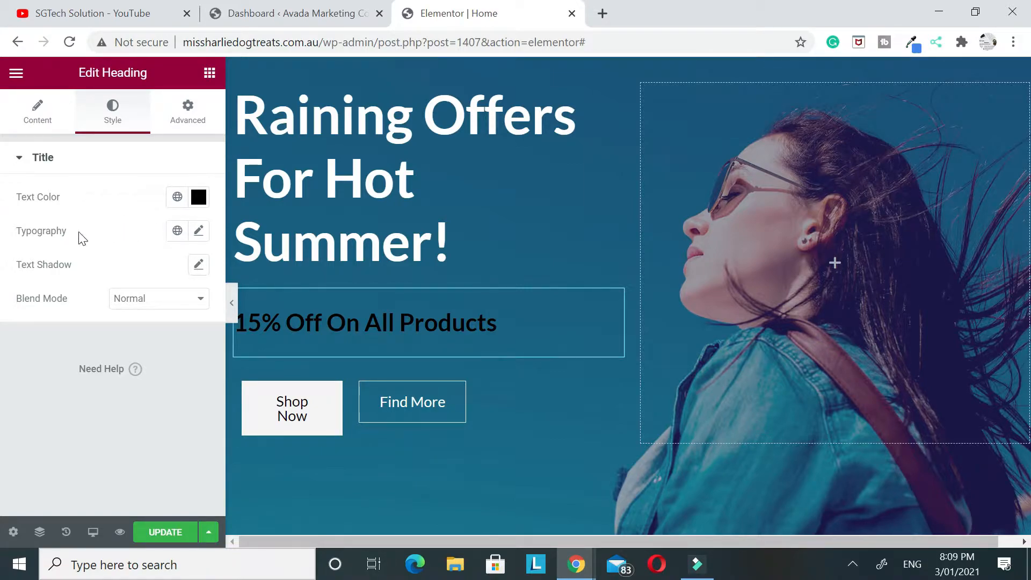
Set the hero subheading's font family to Merriweather in its typography settings
{"action": "left_click", "coordinate": [198, 232]}
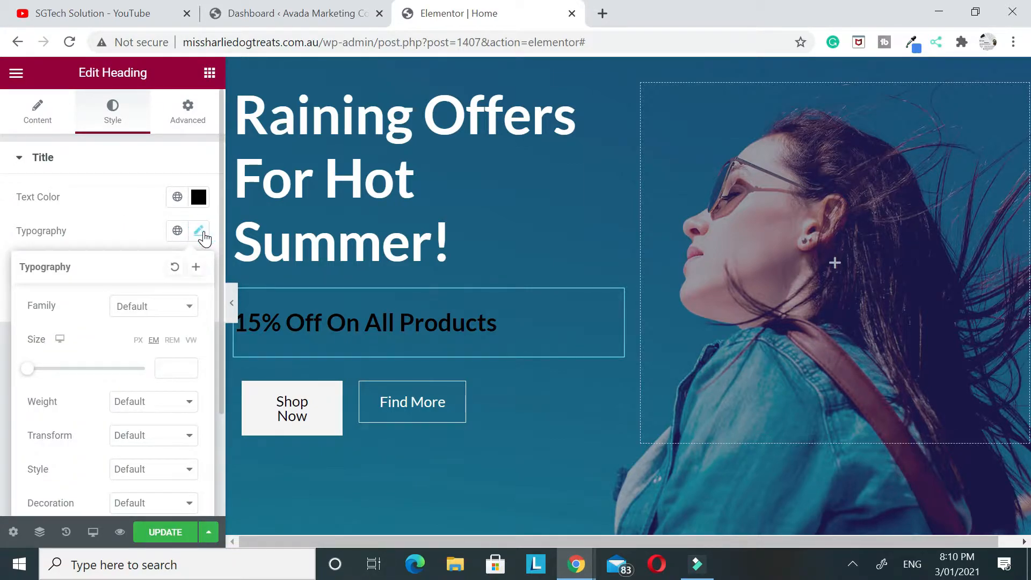
{"action": "scroll", "coordinate": [206, 238], "scroll_direction": "down", "scroll_amount": 2}
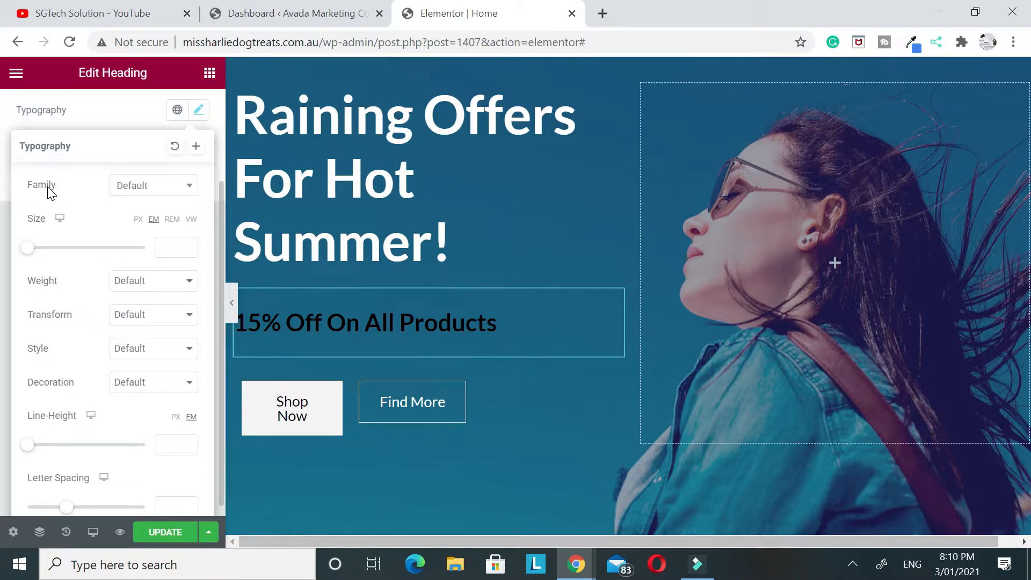
{"action": "left_click", "coordinate": [146, 189]}
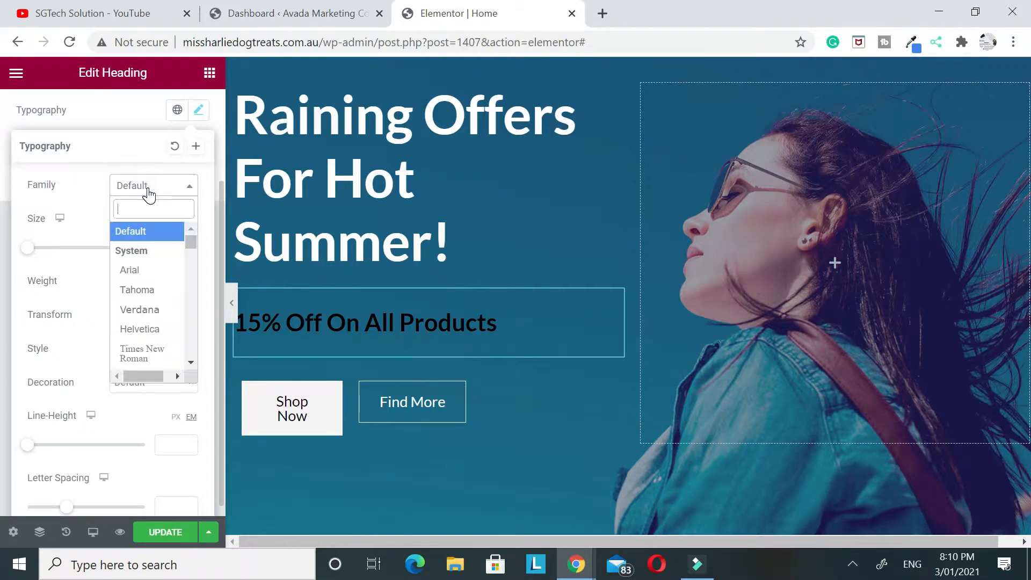
{"action": "type", "text": "merr"}
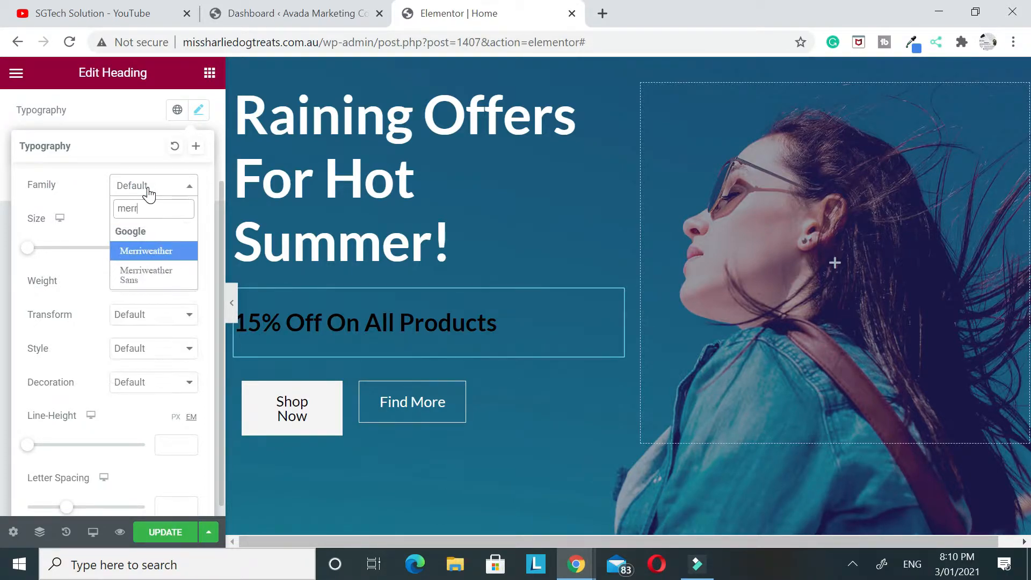
{"action": "left_click", "coordinate": [160, 251]}
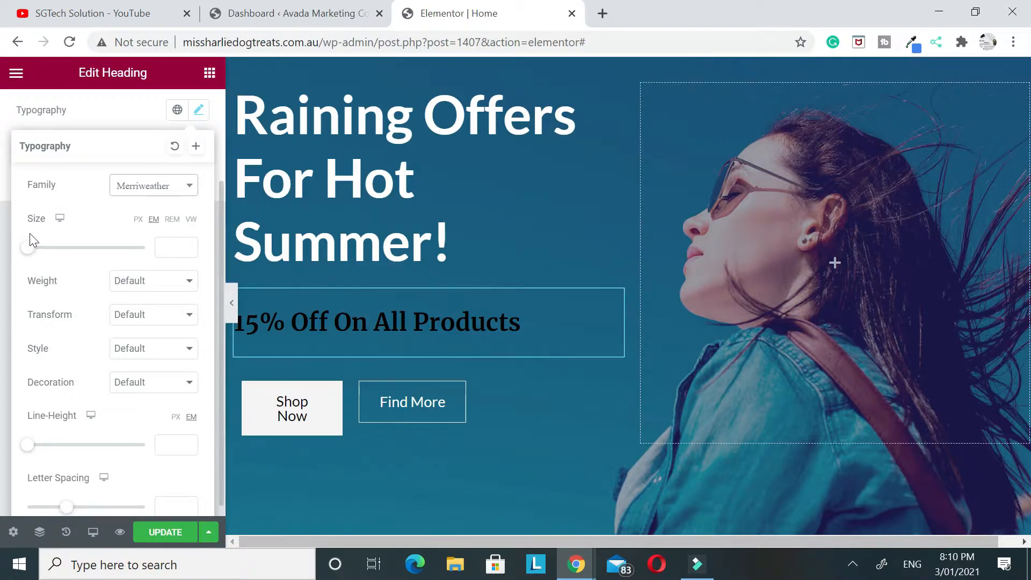
Set the hero subheading's font size to 2.3 em, try weight 100 and settle on Bold
{"action": "left_click_drag", "start_coordinate": [31, 251], "coordinate": [55, 247]}
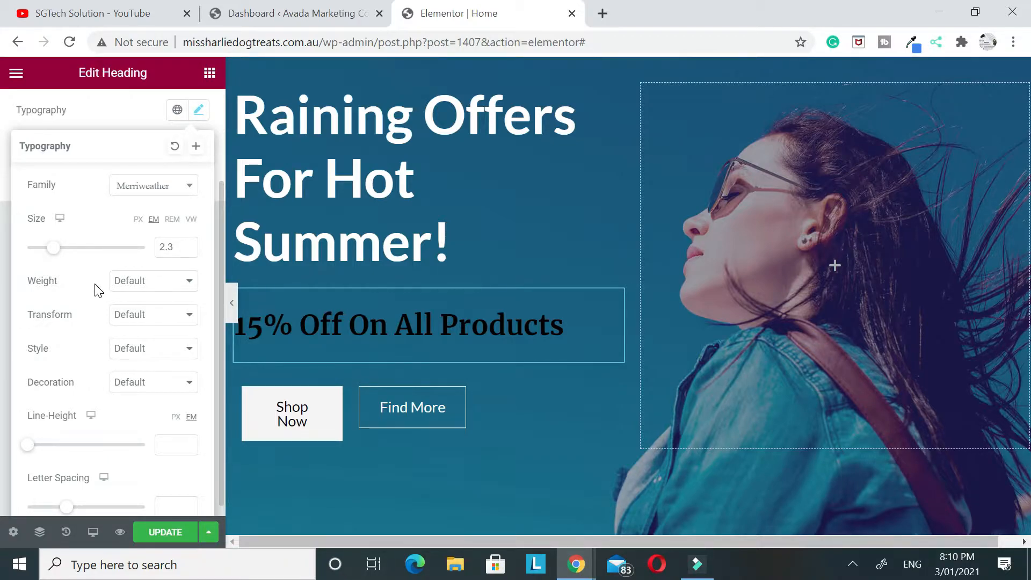
{"action": "left_click", "coordinate": [124, 281]}
{"action": "scroll", "coordinate": [141, 225], "scroll_direction": "down", "scroll_amount": 1}
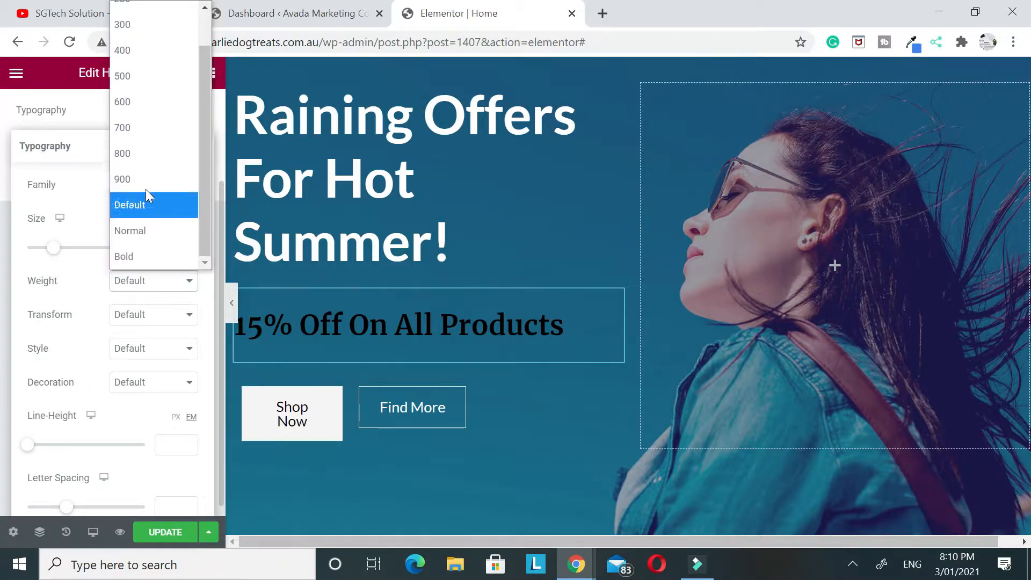
{"action": "scroll", "coordinate": [145, 241], "scroll_direction": "up", "scroll_amount": 1}
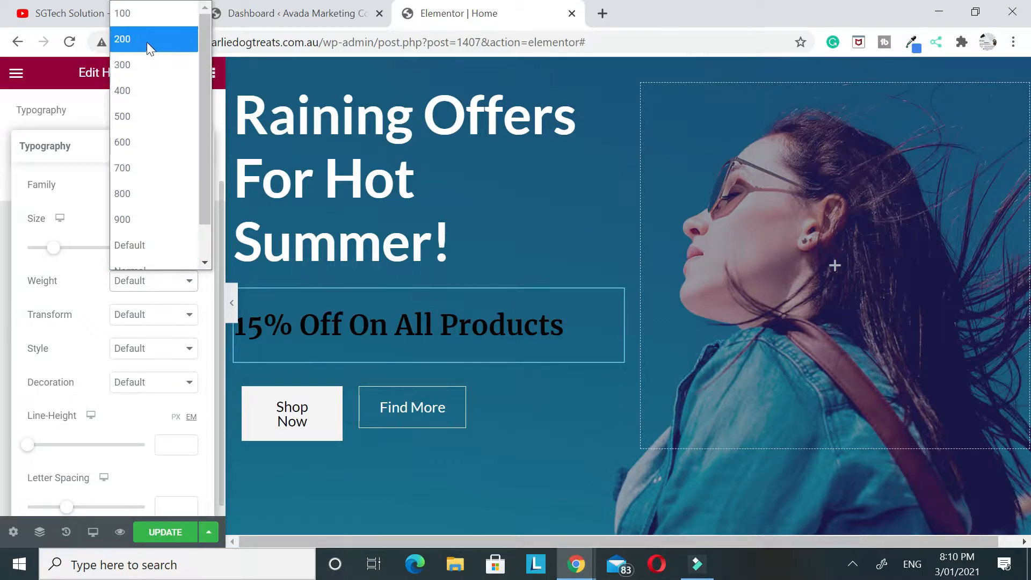
{"action": "left_click", "coordinate": [139, 16]}
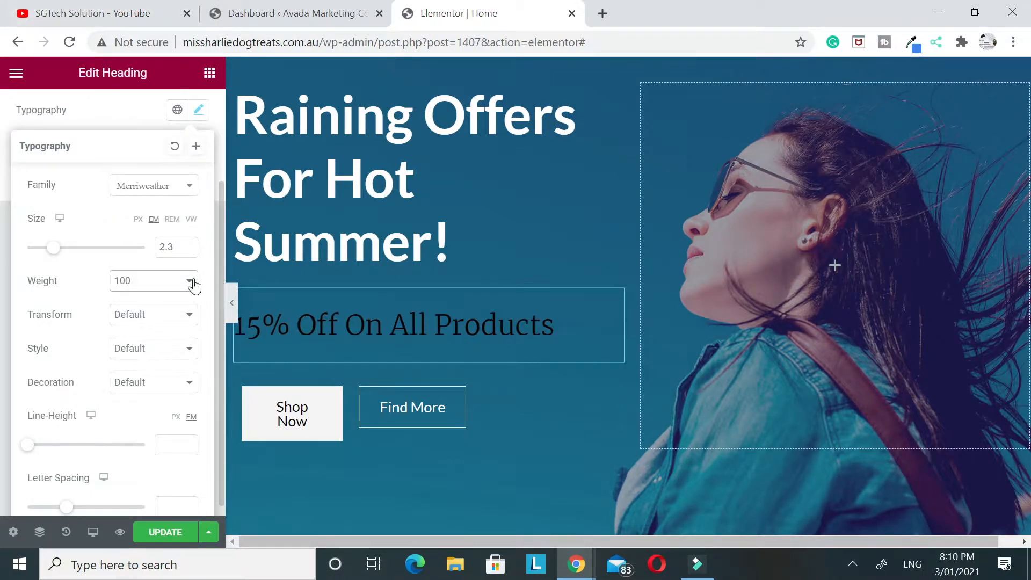
{"action": "left_click", "coordinate": [141, 284]}
{"action": "scroll", "coordinate": [138, 233], "scroll_direction": "down", "scroll_amount": 2}
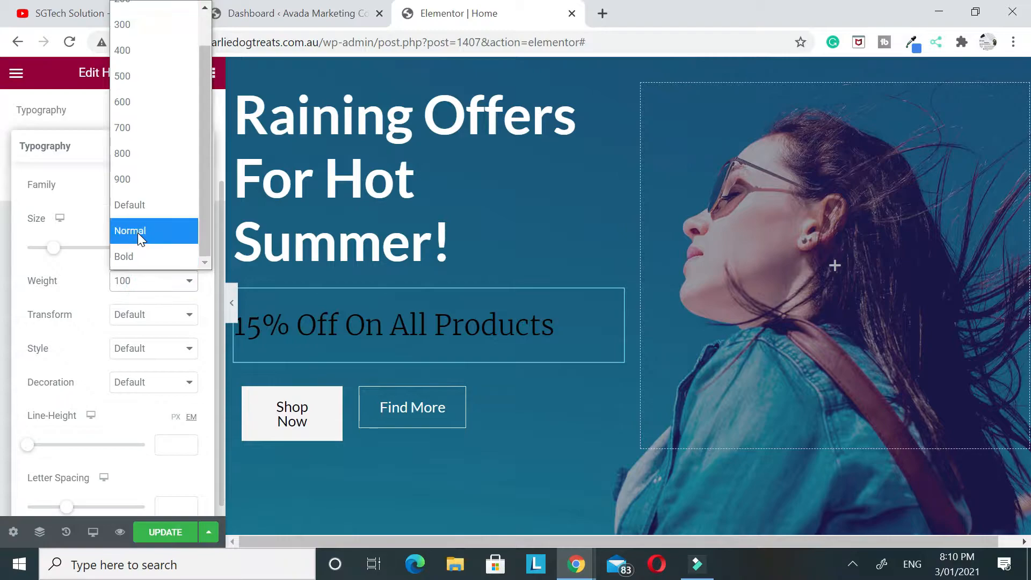
{"action": "left_click", "coordinate": [140, 260]}
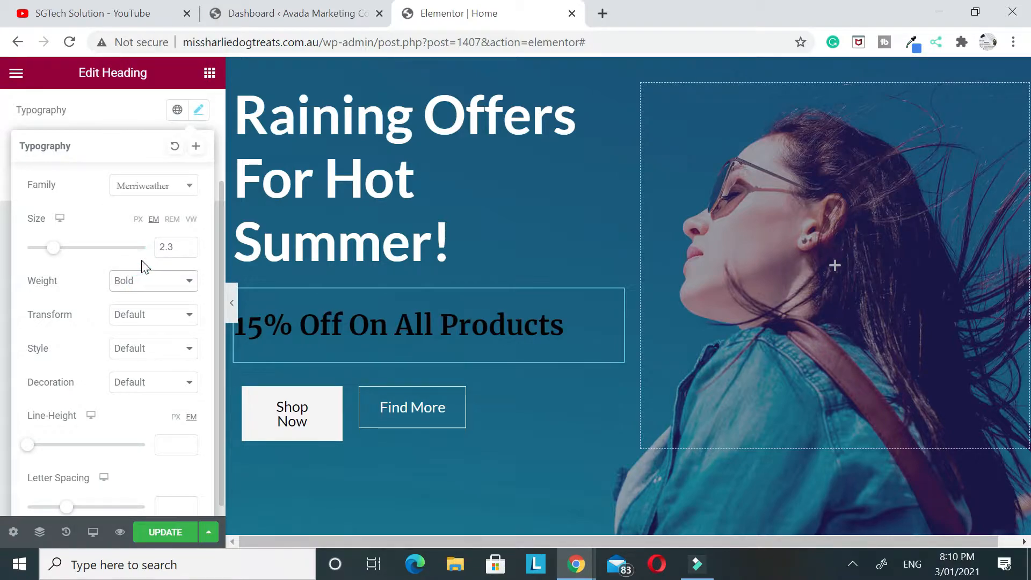
Review the remaining typography options and save the homepage changes
{"action": "scroll", "coordinate": [140, 273], "scroll_direction": "down", "scroll_amount": 1}
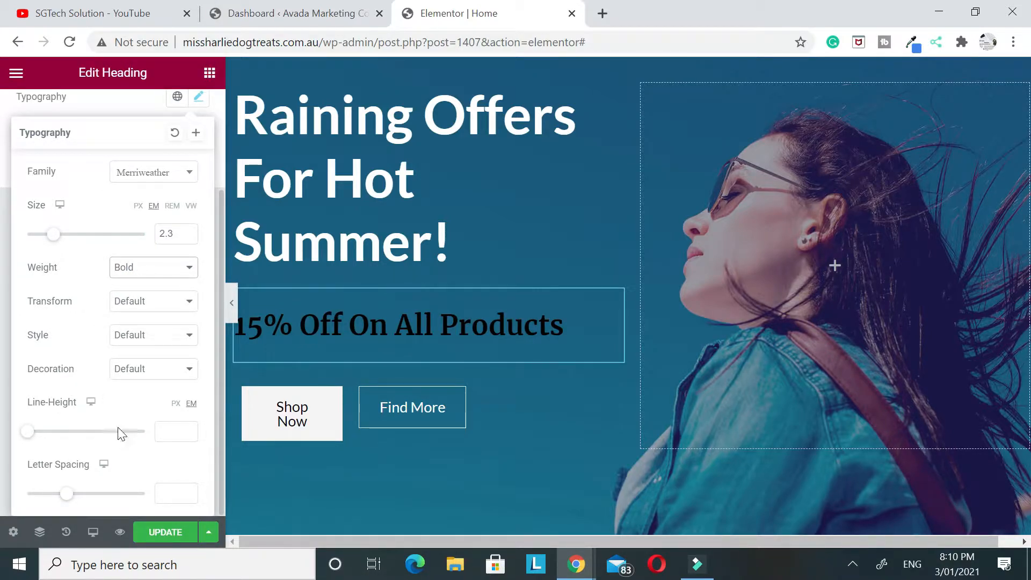
{"action": "scroll", "coordinate": [119, 427], "scroll_direction": "up", "scroll_amount": 3}
{"action": "left_click", "coordinate": [156, 533]}
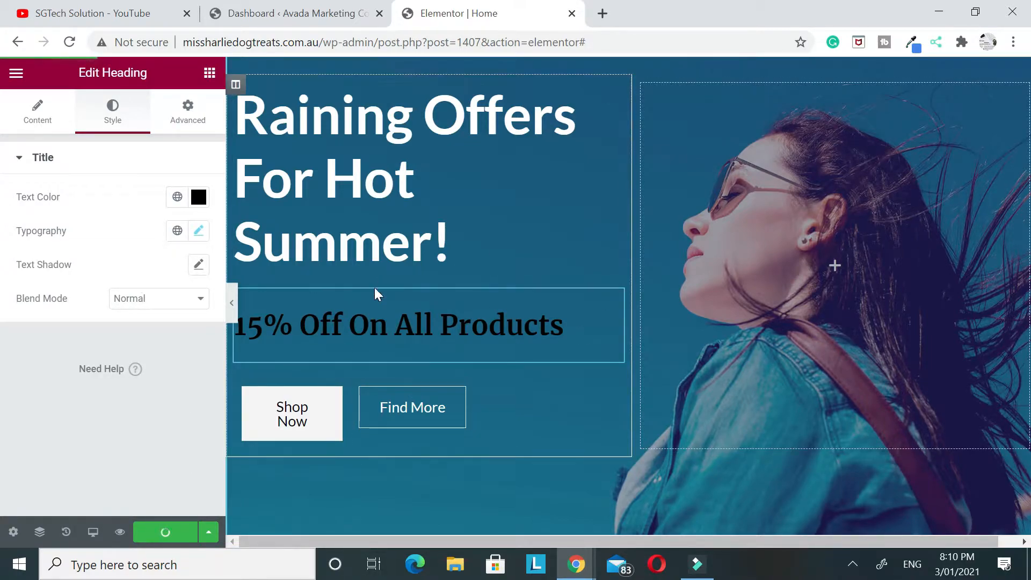
Try the Info, Success and Warning types on the hero's Shop Now button and settle on Danger
{"action": "left_click", "coordinate": [312, 435]}
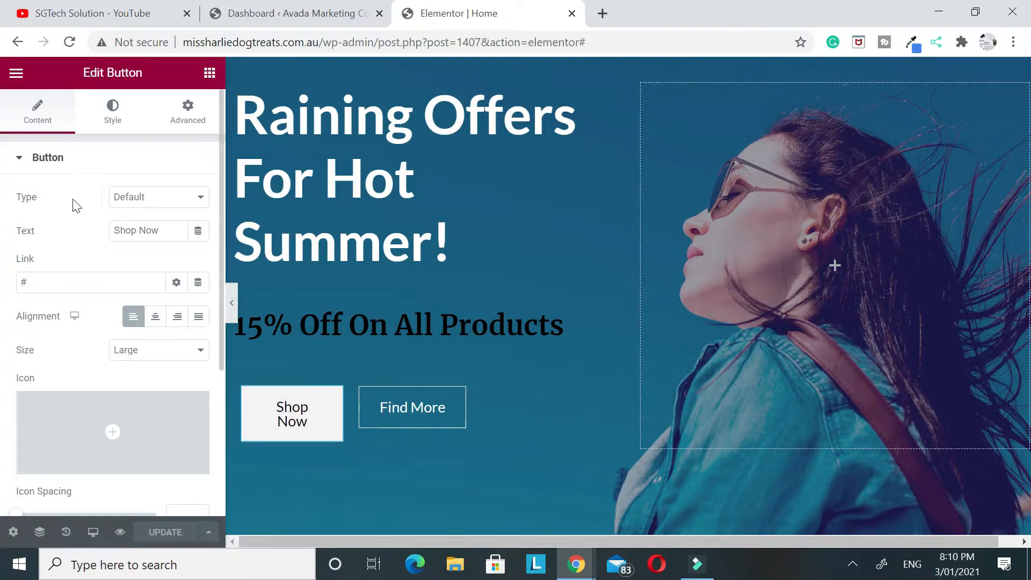
{"action": "left_click", "coordinate": [144, 204]}
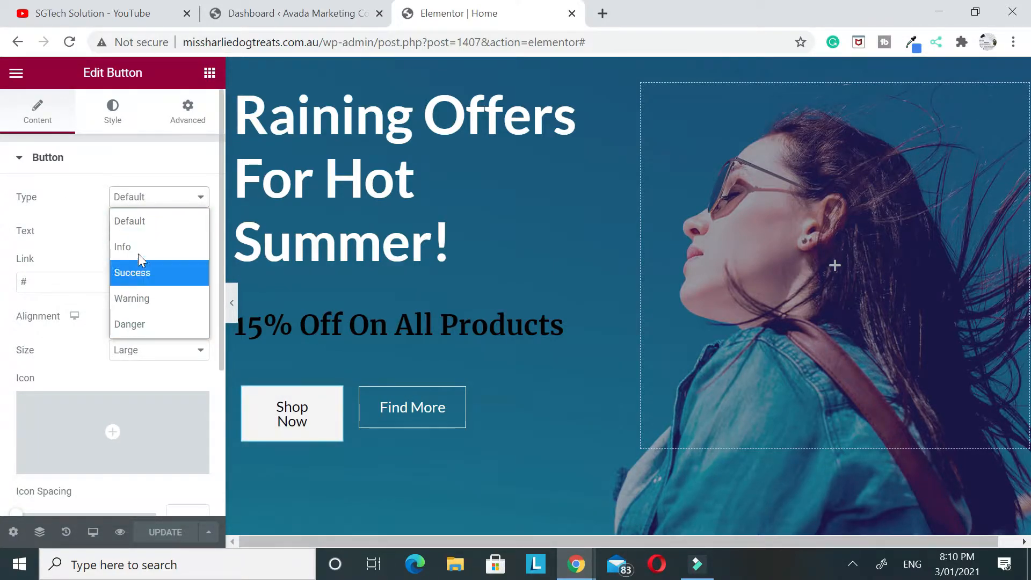
{"action": "left_click", "coordinate": [132, 247]}
{"action": "left_click", "coordinate": [143, 197]}
{"action": "left_click", "coordinate": [123, 272]}
{"action": "left_click", "coordinate": [163, 169]}
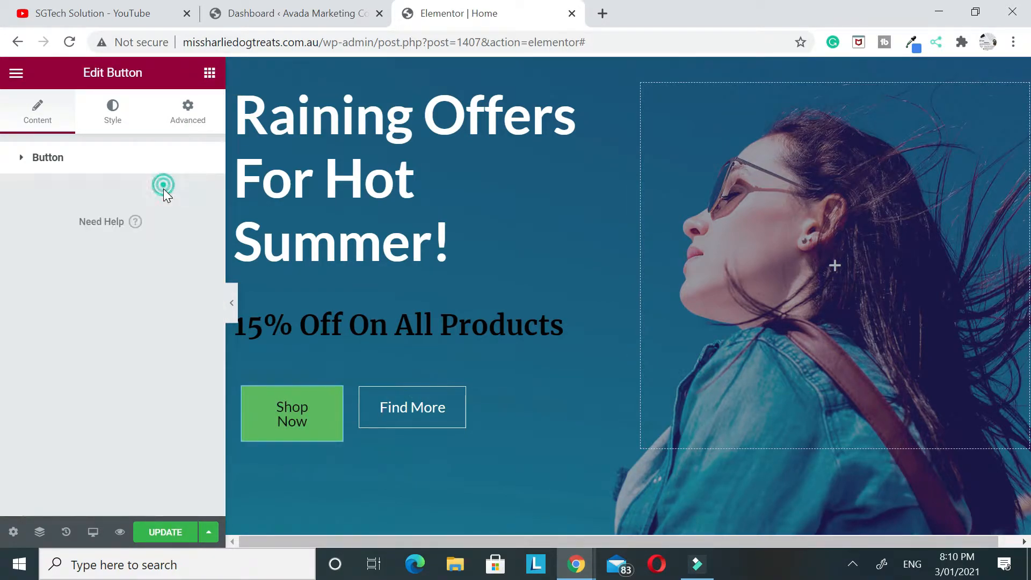
{"action": "left_click", "coordinate": [58, 161]}
{"action": "left_click", "coordinate": [160, 197]}
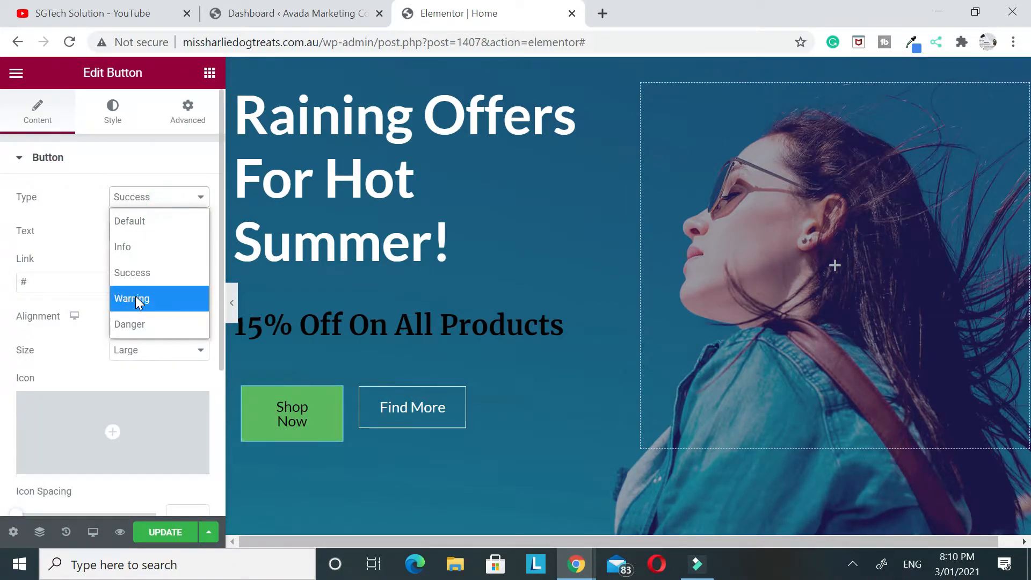
{"action": "left_click", "coordinate": [138, 298]}
{"action": "left_click", "coordinate": [128, 200]}
{"action": "left_click", "coordinate": [131, 325]}
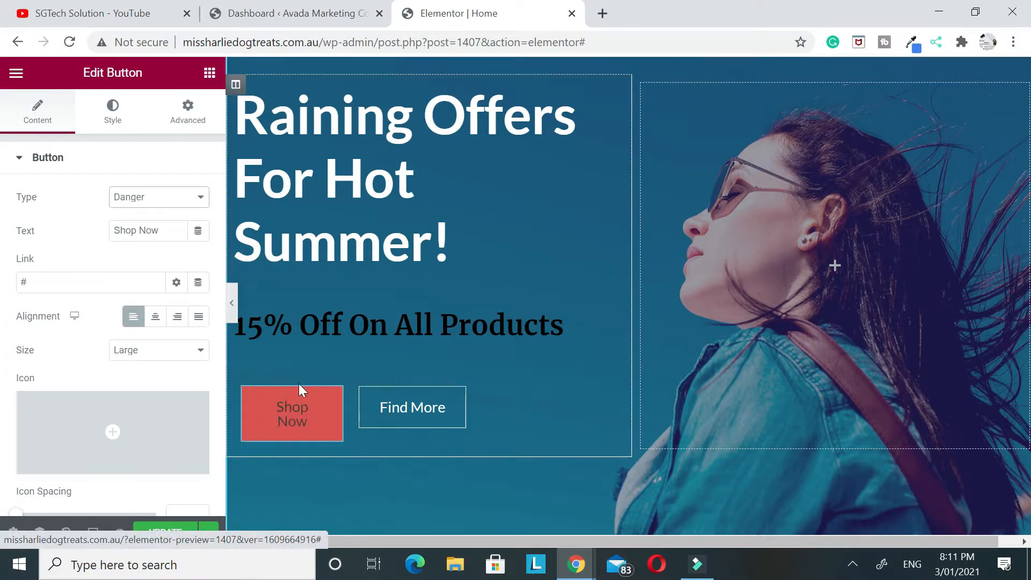
Change the red hero button's text to "Shop Now!" and save the homepage
{"action": "left_click", "coordinate": [163, 231]}
{"action": "type", "text": "!"}
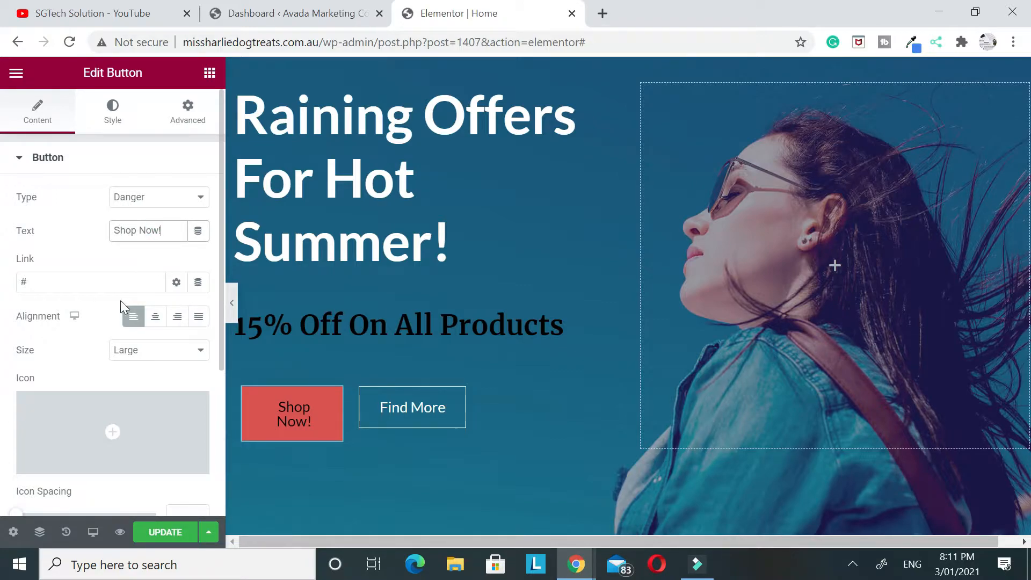
{"action": "double_click", "coordinate": [54, 282]}
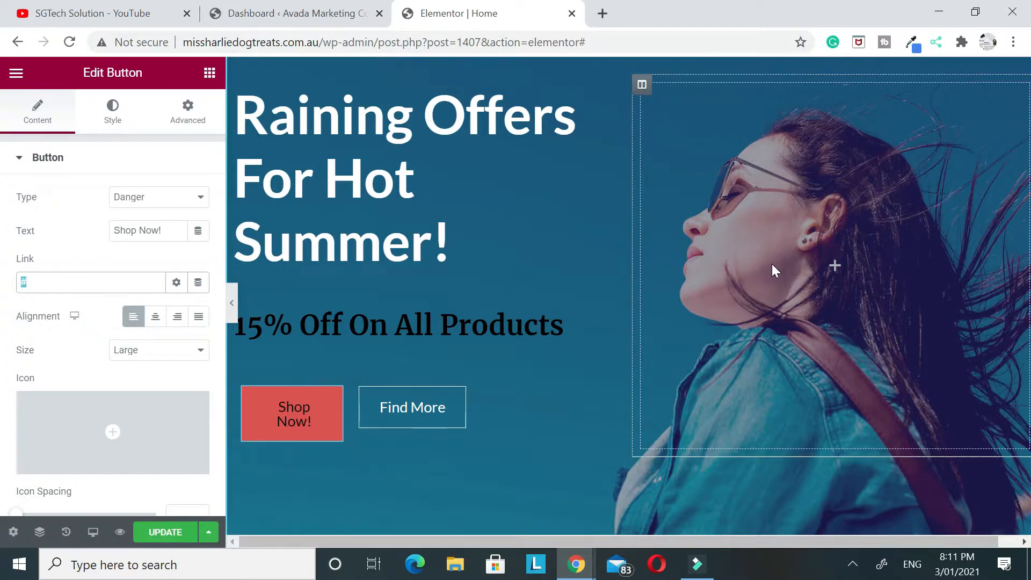
{"action": "left_click", "coordinate": [156, 532]}
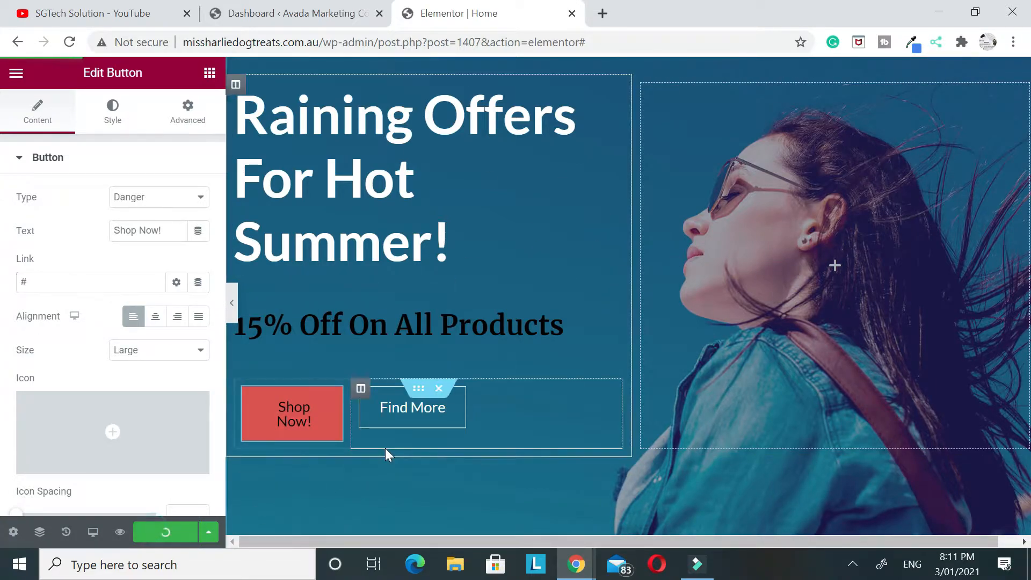
Delete the brand logo carousel below the hero, look over the rest of the homepage and save the changes
{"action": "scroll", "coordinate": [547, 312], "scroll_direction": "down", "scroll_amount": 8}
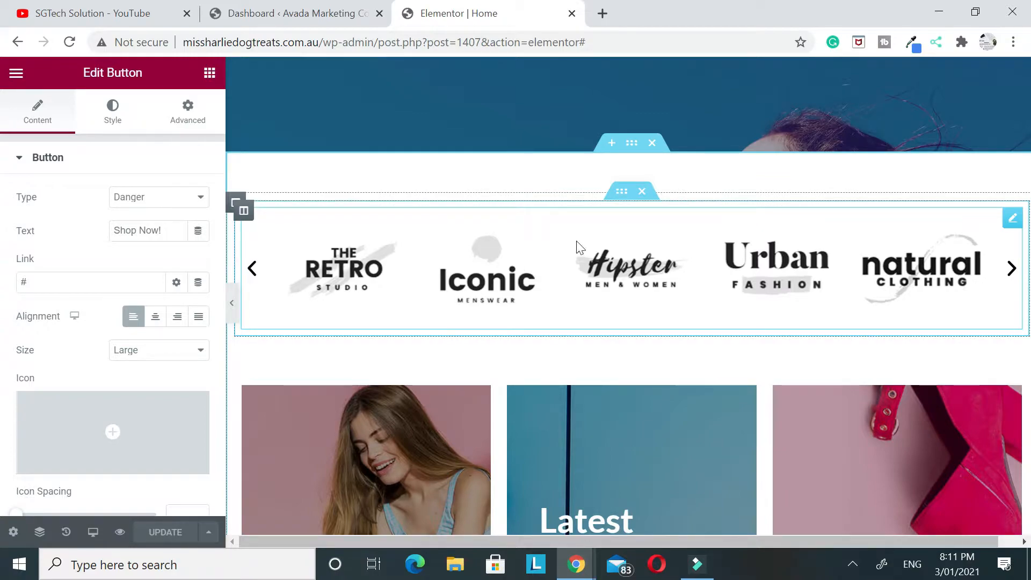
{"action": "left_click", "coordinate": [643, 194]}
{"action": "scroll", "coordinate": [591, 220], "scroll_direction": "down", "scroll_amount": 12}
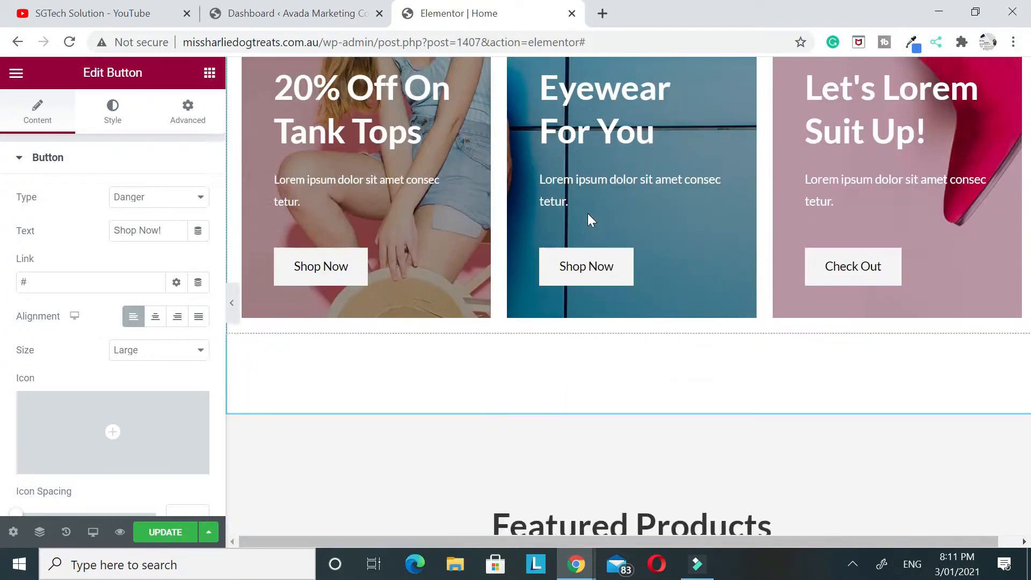
{"action": "scroll", "coordinate": [654, 199], "scroll_direction": "down", "scroll_amount": 8}
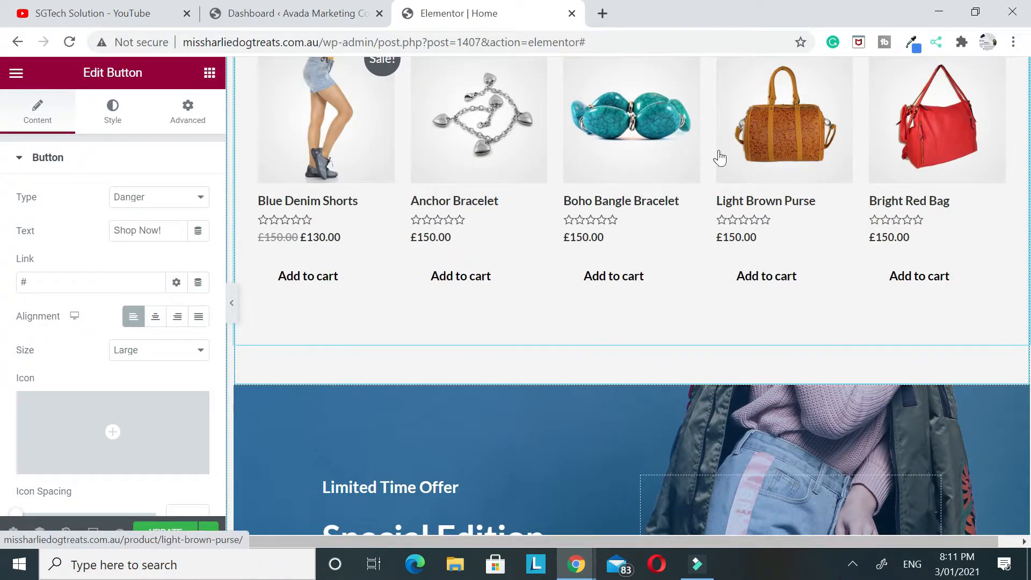
{"action": "scroll", "coordinate": [612, 206], "scroll_direction": "down", "scroll_amount": 10}
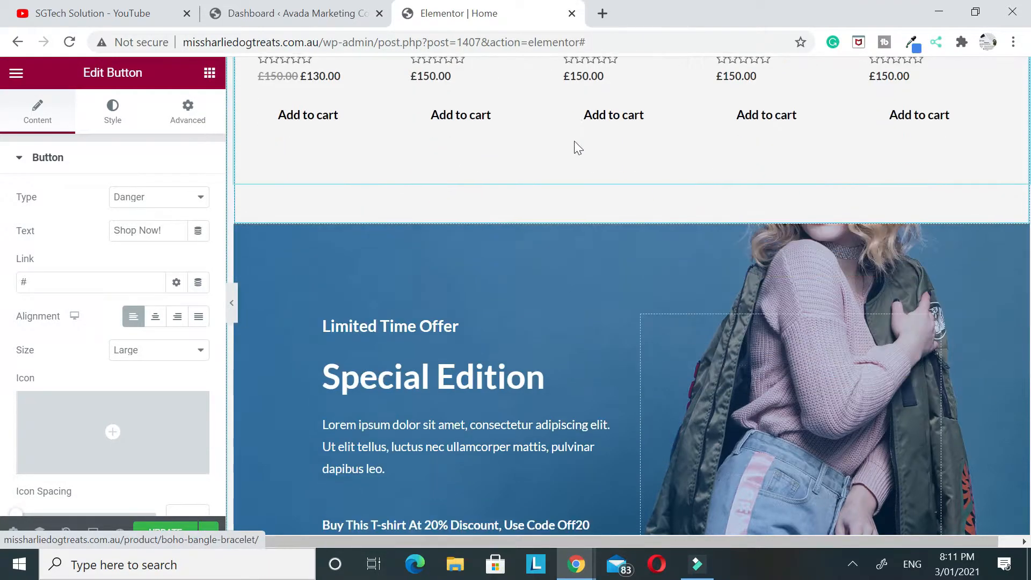
{"action": "scroll", "coordinate": [598, 244], "scroll_direction": "down", "scroll_amount": 4}
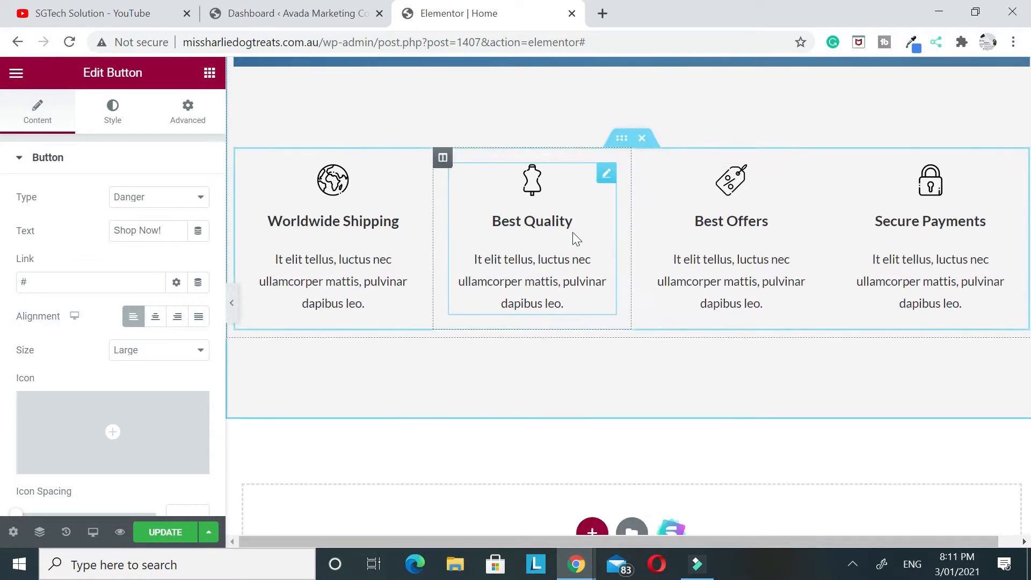
{"action": "scroll", "coordinate": [889, 231], "scroll_direction": "down", "scroll_amount": 3}
{"action": "scroll", "coordinate": [886, 230], "scroll_direction": "up", "scroll_amount": 7}
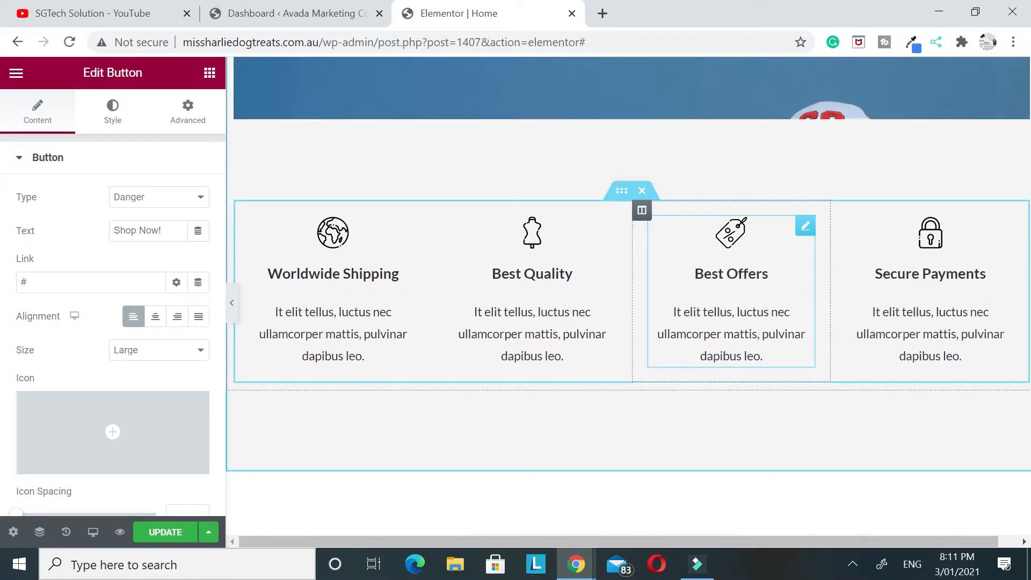
{"action": "left_click", "coordinate": [163, 532]}
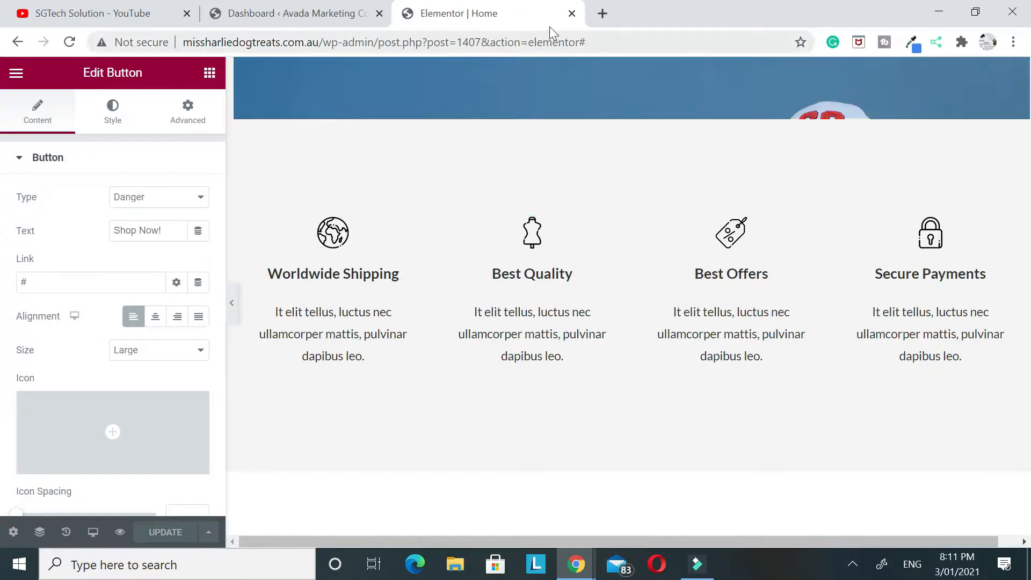
Replace the hero section's background image with women-fashion-free-img.jpg from the media library
{"action": "scroll", "coordinate": [556, 192], "scroll_direction": "up", "scroll_amount": 15}
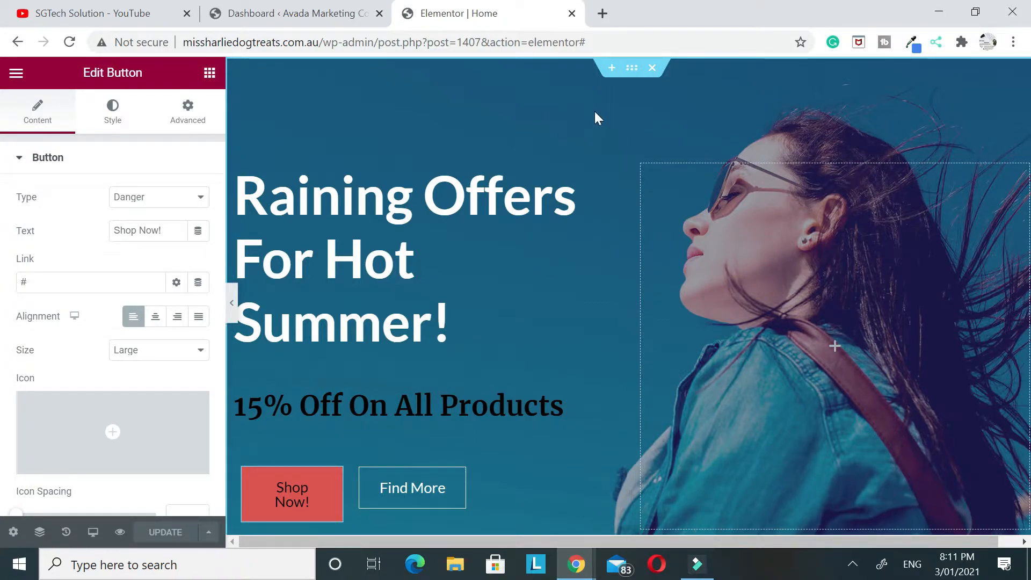
{"action": "left_click", "coordinate": [632, 69]}
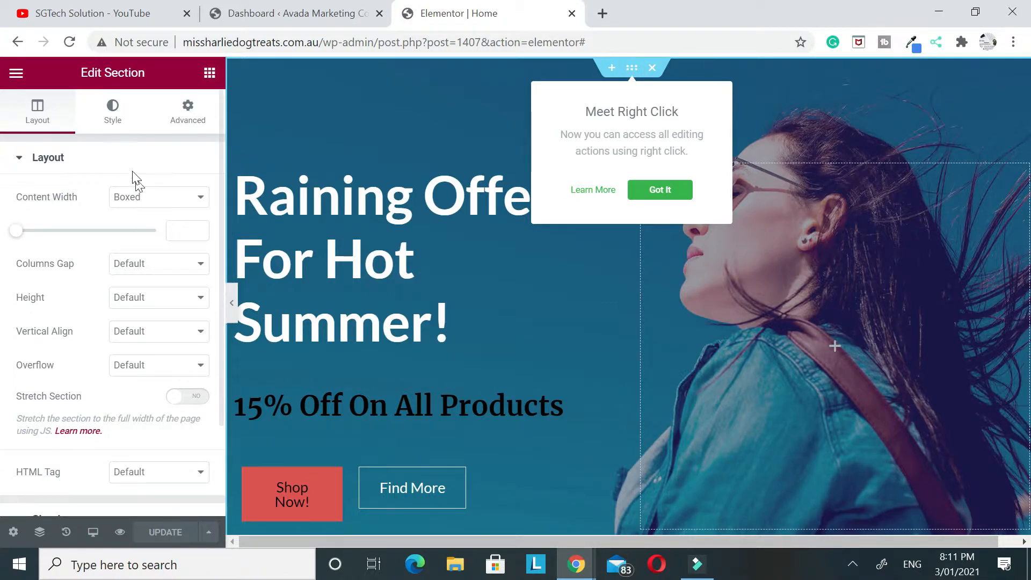
{"action": "left_click", "coordinate": [121, 120]}
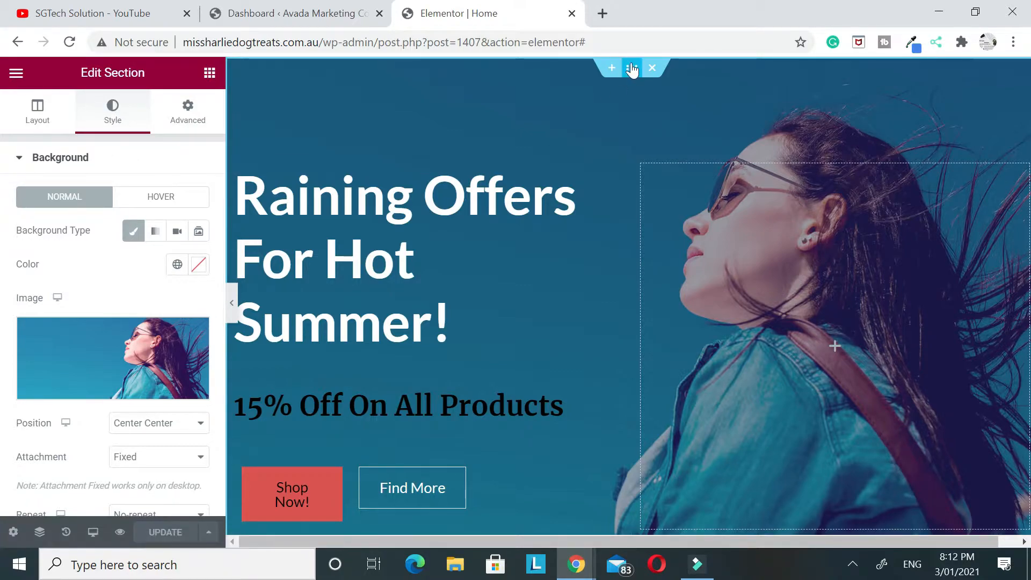
{"action": "left_click", "coordinate": [113, 351]}
{"action": "left_click", "coordinate": [119, 140]}
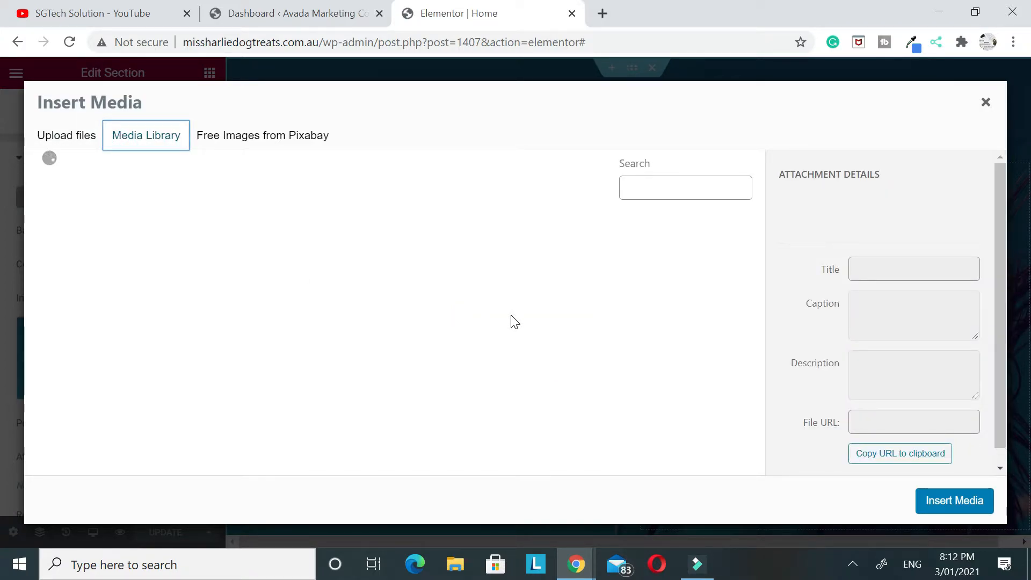
{"action": "left_click", "coordinate": [54, 140]}
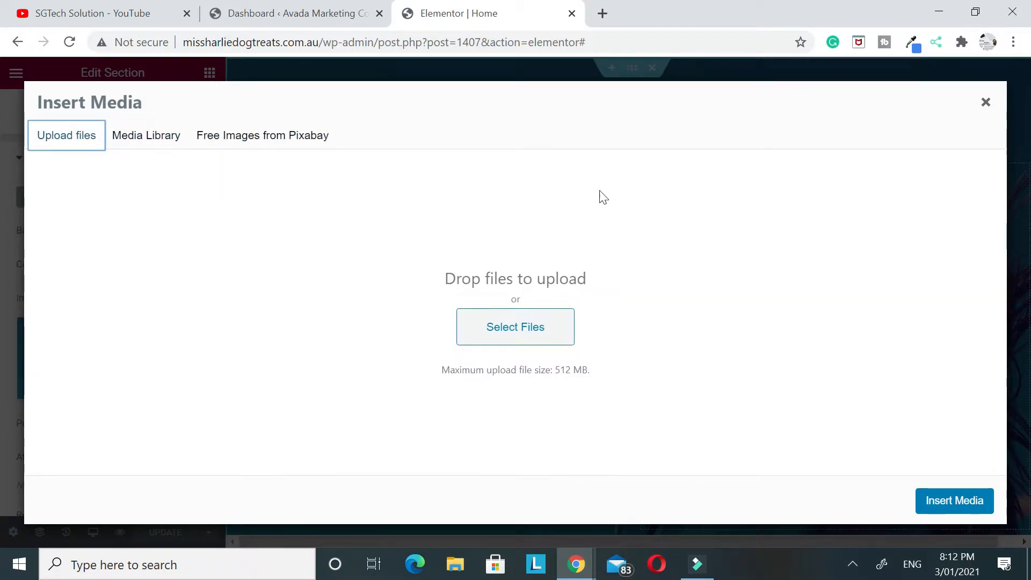
{"action": "left_click", "coordinate": [137, 144]}
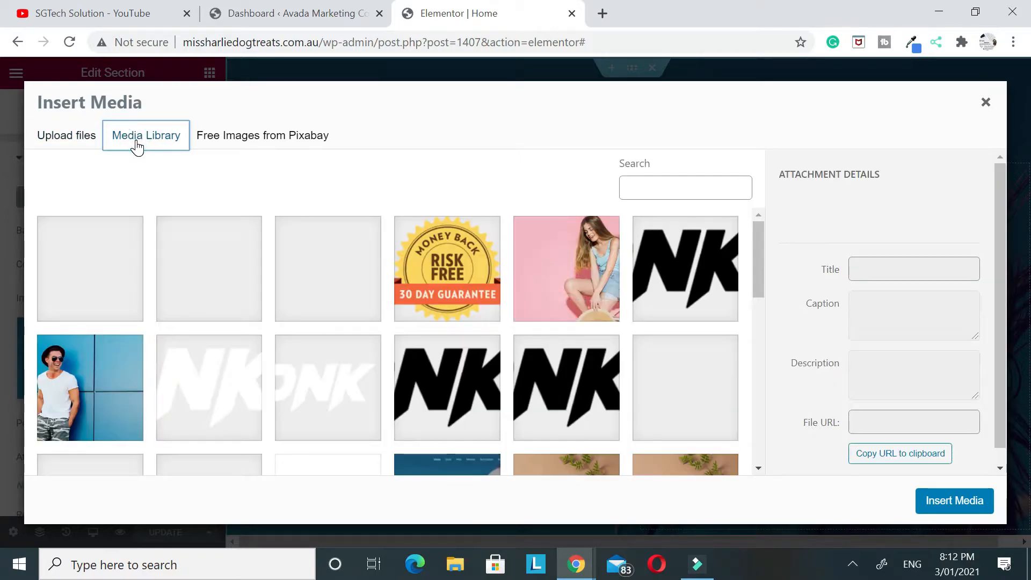
{"action": "left_click", "coordinate": [579, 253]}
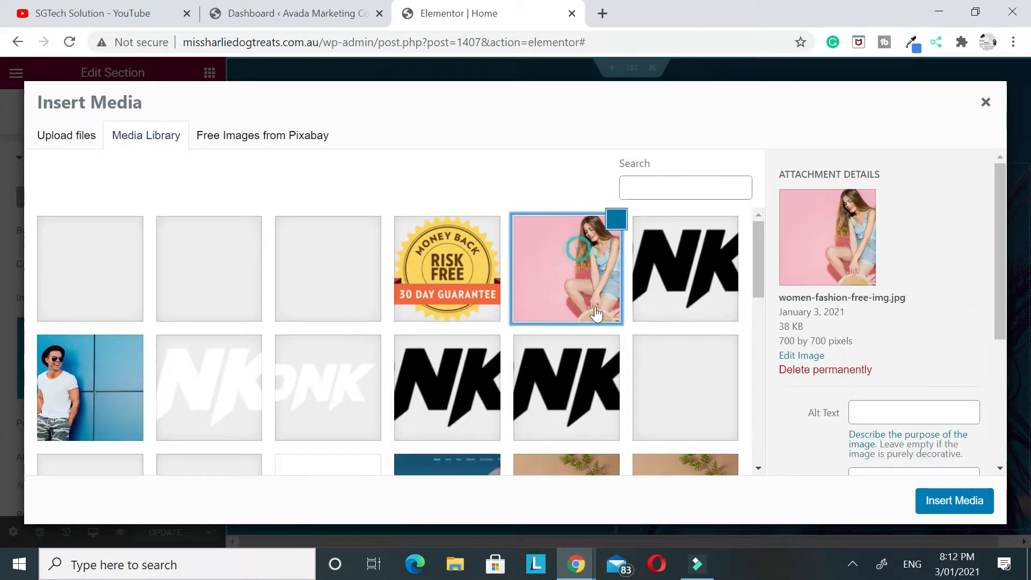
{"action": "left_click", "coordinate": [952, 502]}
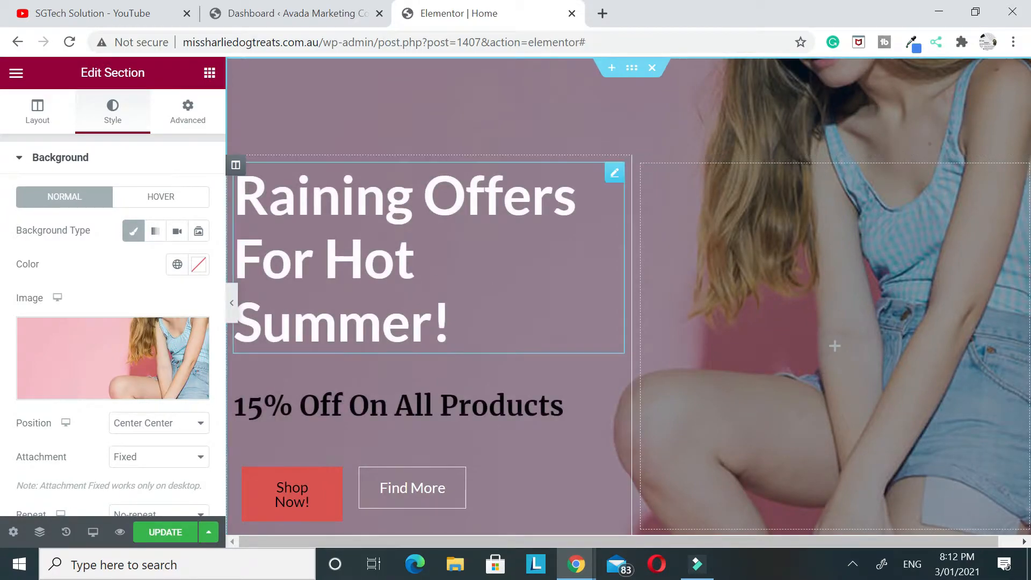
Preview the new hero background at full page width and save the homepage
{"action": "left_click", "coordinate": [234, 303]}
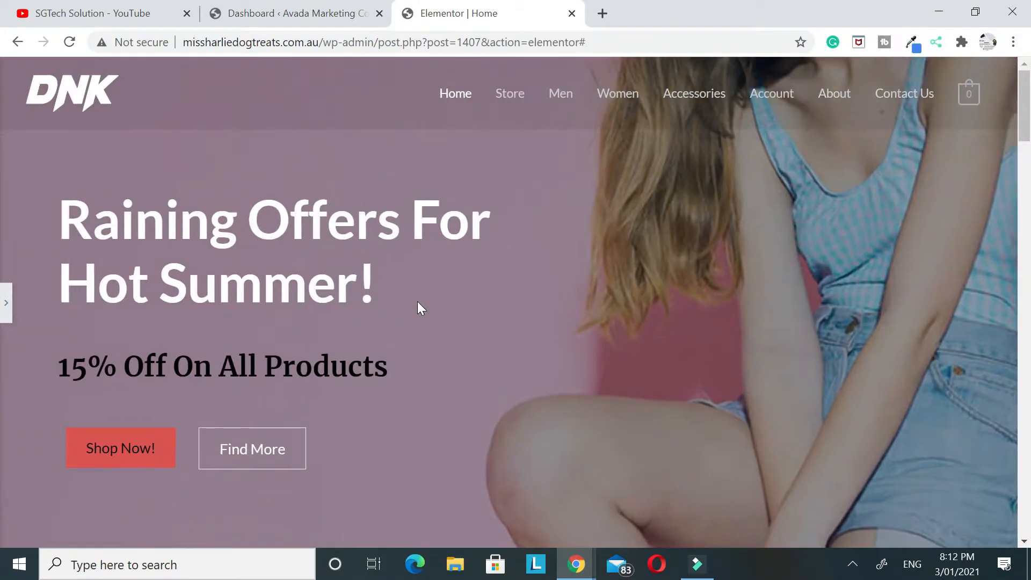
{"action": "left_click", "coordinate": [5, 302]}
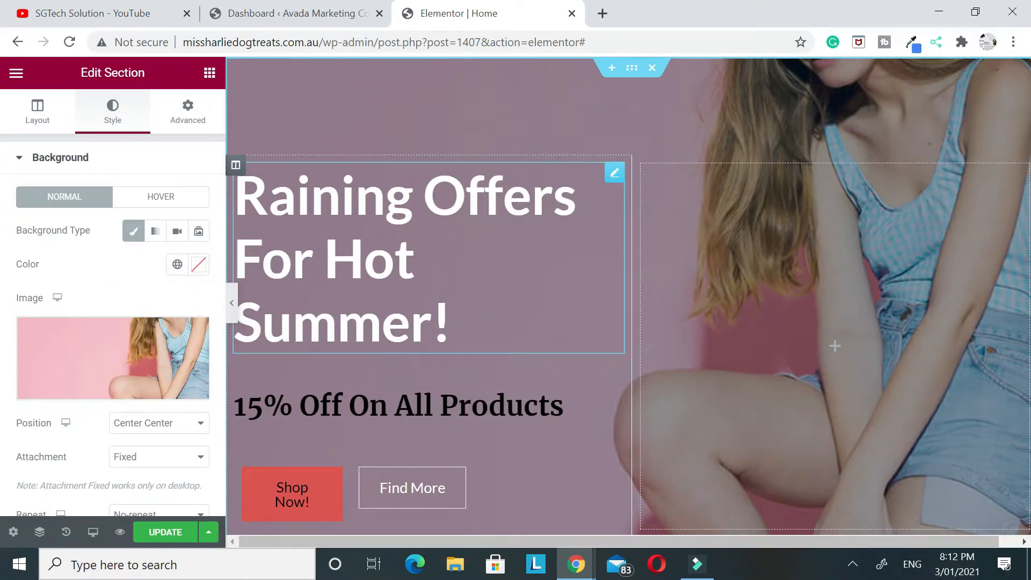
{"action": "left_click", "coordinate": [161, 532]}
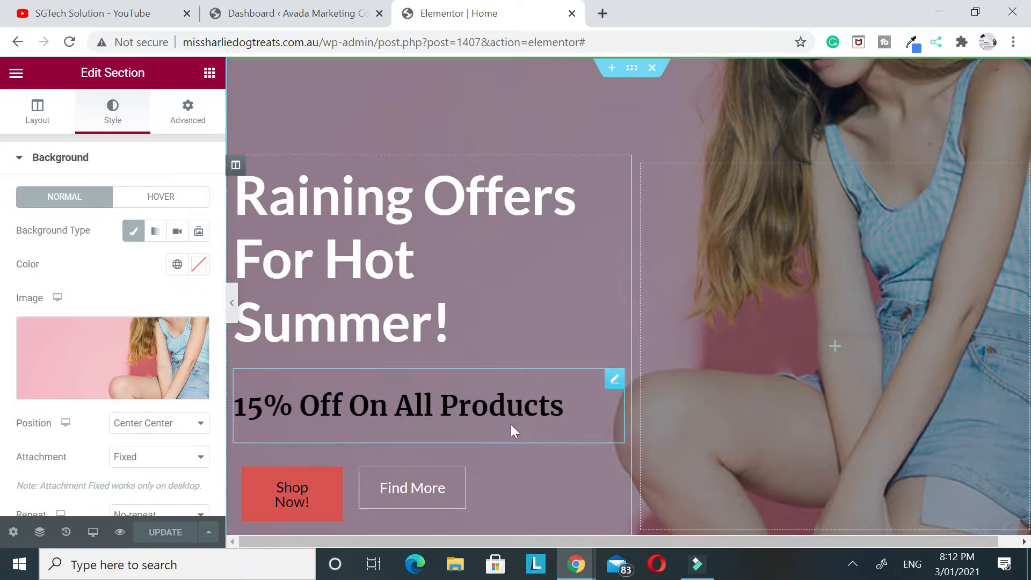
Look through the homepage sections and open the background style settings of the "20% Off On Tank Tops" column
{"action": "scroll", "coordinate": [559, 312], "scroll_direction": "down", "scroll_amount": 15}
{"action": "scroll", "coordinate": [642, 309], "scroll_direction": "down", "scroll_amount": 8}
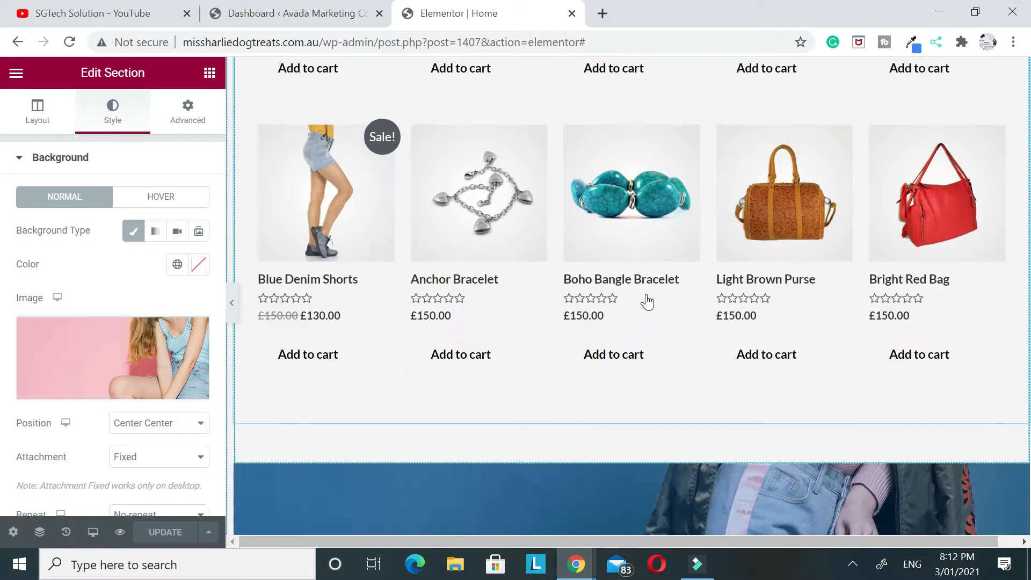
{"action": "scroll", "coordinate": [647, 300], "scroll_direction": "up", "scroll_amount": 11}
{"action": "scroll", "coordinate": [333, 209], "scroll_direction": "up", "scroll_amount": 3}
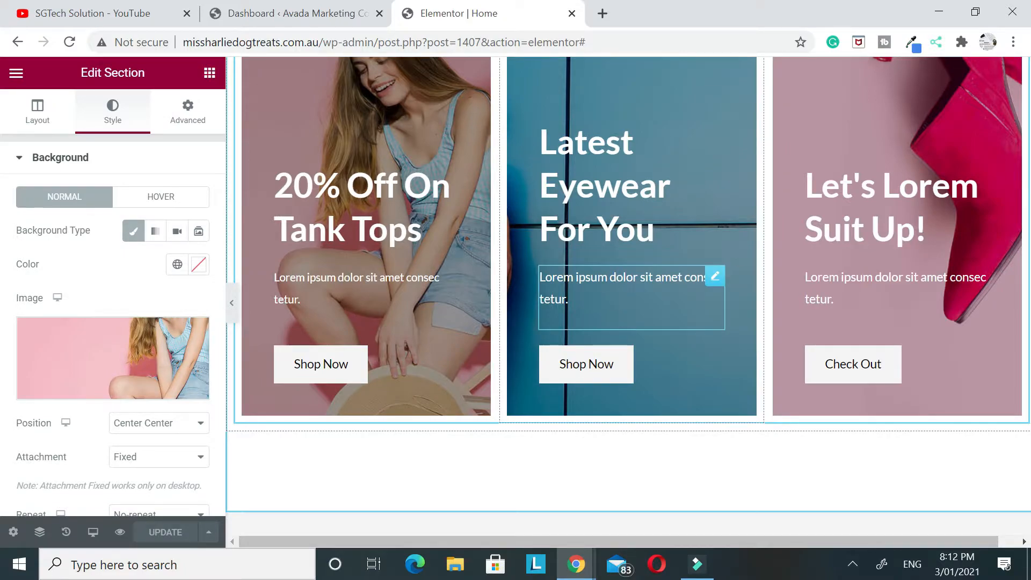
{"action": "scroll", "coordinate": [817, 317], "scroll_direction": "down", "scroll_amount": 7}
{"action": "scroll", "coordinate": [771, 260], "scroll_direction": "up", "scroll_amount": 6}
{"action": "scroll", "coordinate": [618, 259], "scroll_direction": "up", "scroll_amount": 7}
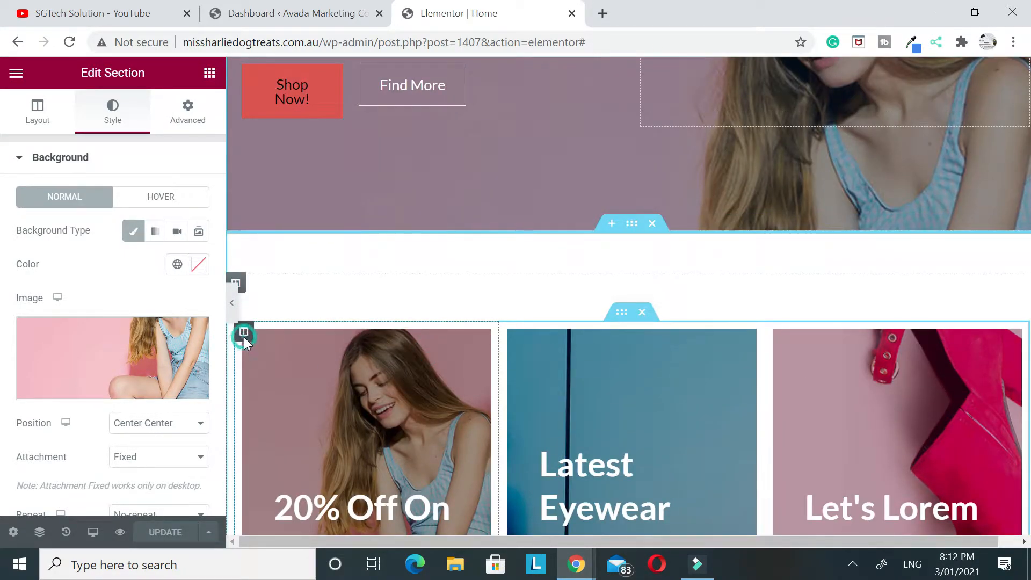
{"action": "left_click", "coordinate": [243, 331]}
{"action": "left_click", "coordinate": [113, 110]}
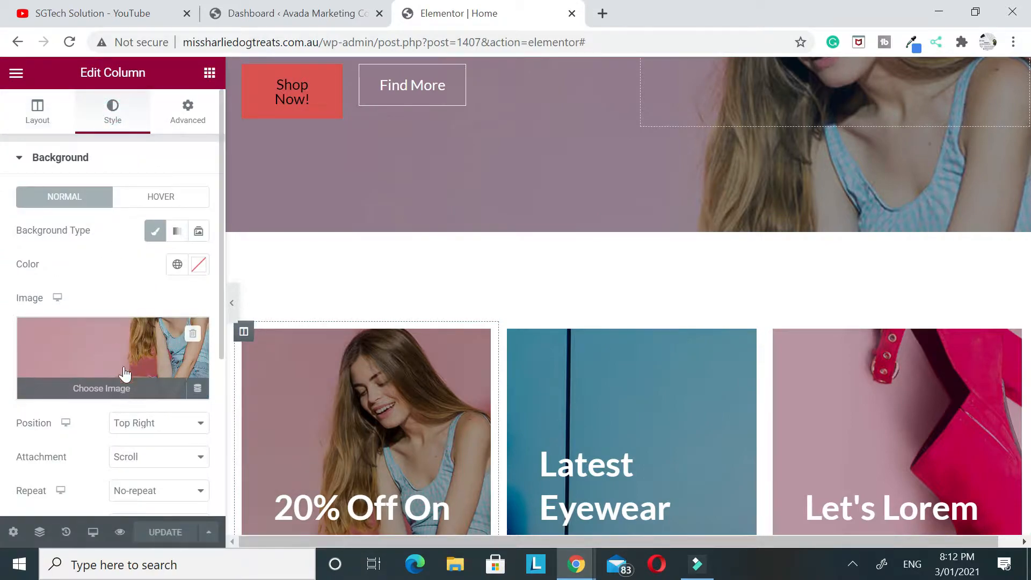
Close the homepage editor and dismiss the secure connection and Starter Templates notices on the WordPress dashboard
{"action": "scroll", "coordinate": [402, 395], "scroll_direction": "down", "scroll_amount": 12}
{"action": "scroll", "coordinate": [649, 408], "scroll_direction": "down", "scroll_amount": 7}
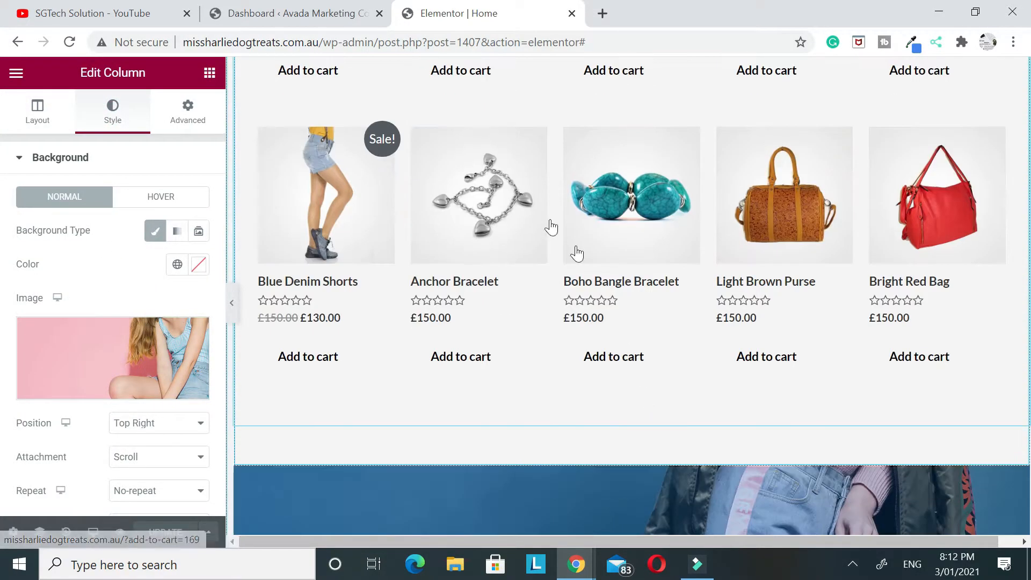
{"action": "scroll", "coordinate": [696, 268], "scroll_direction": "down", "scroll_amount": 9}
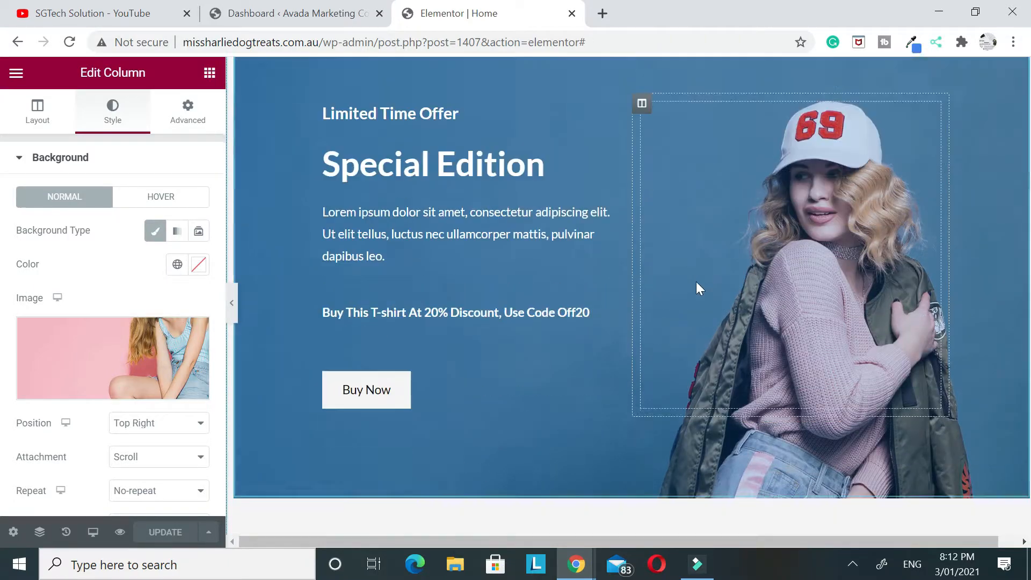
{"action": "left_click", "coordinate": [571, 13]}
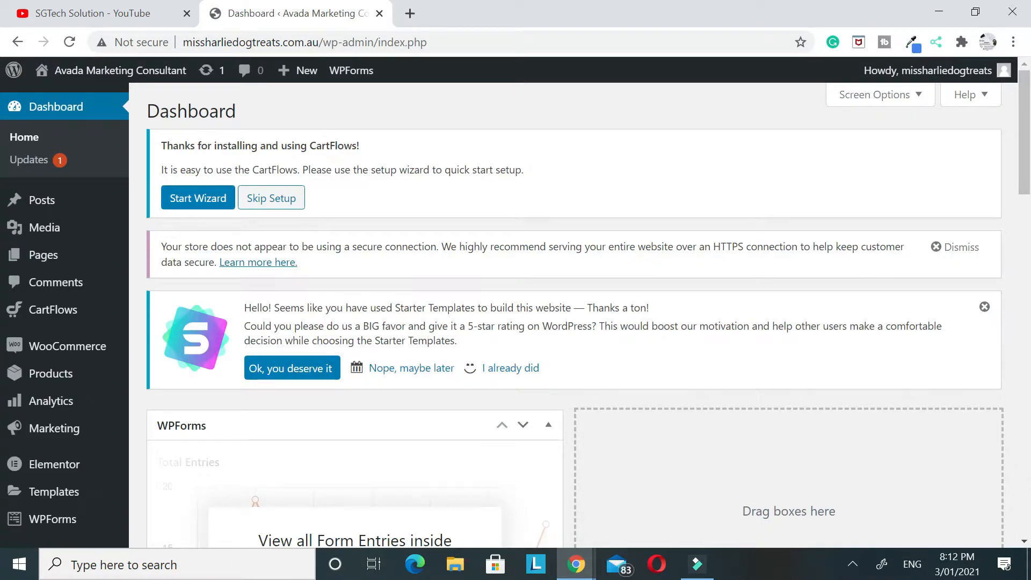
{"action": "left_click", "coordinate": [943, 246]}
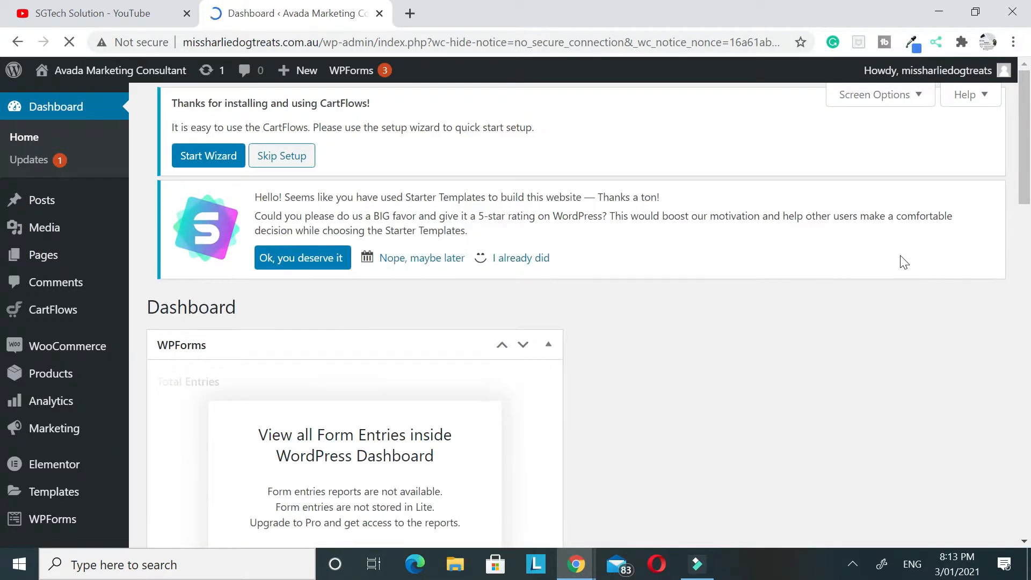
{"action": "left_click", "coordinate": [453, 317]}
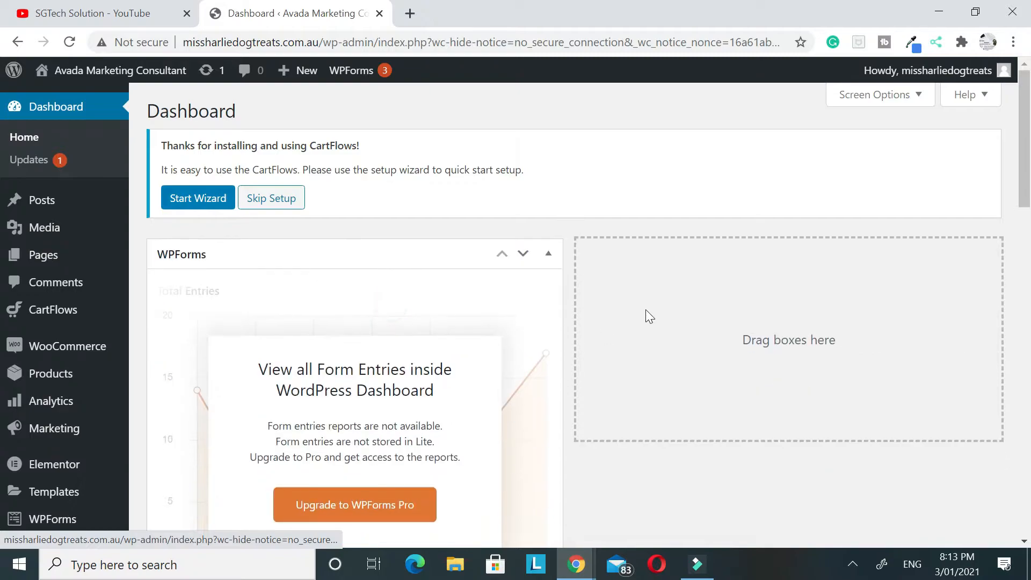
Review the installed plugins and activate the Envato Elements plugin
{"action": "scroll", "coordinate": [11, 429], "scroll_direction": "down", "scroll_amount": 3}
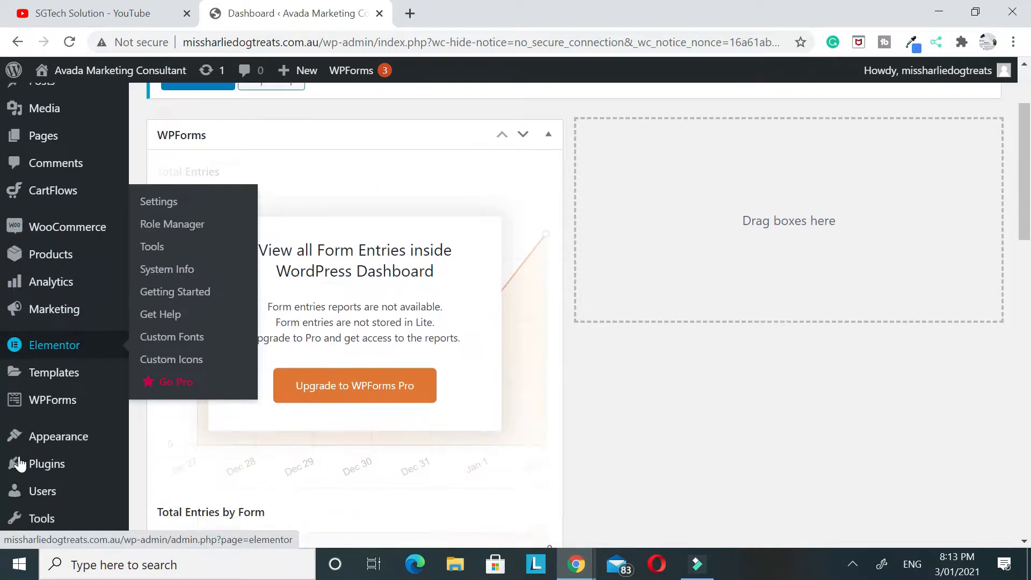
{"action": "mouse_move", "coordinate": [18, 433]}
{"action": "left_click", "coordinate": [79, 430]}
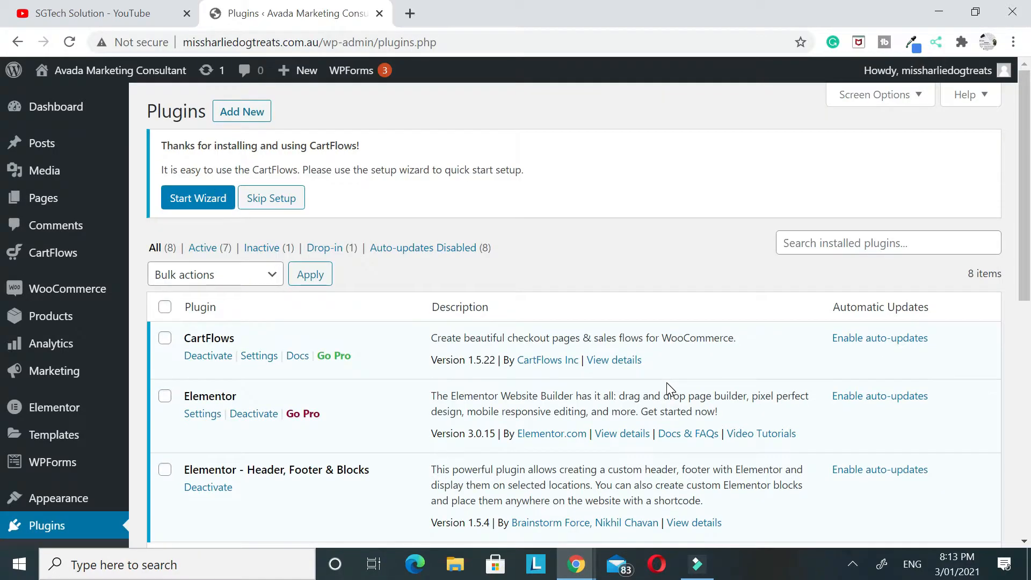
{"action": "scroll", "coordinate": [666, 383], "scroll_direction": "down", "scroll_amount": 6}
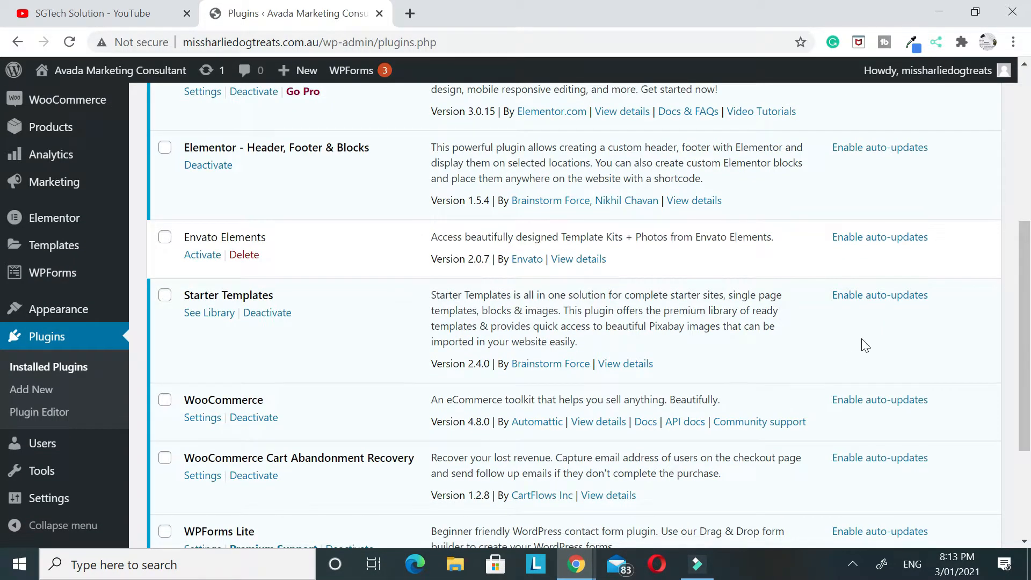
{"action": "scroll", "coordinate": [865, 345], "scroll_direction": "down", "scroll_amount": 3}
{"action": "scroll", "coordinate": [426, 304], "scroll_direction": "up", "scroll_amount": 5}
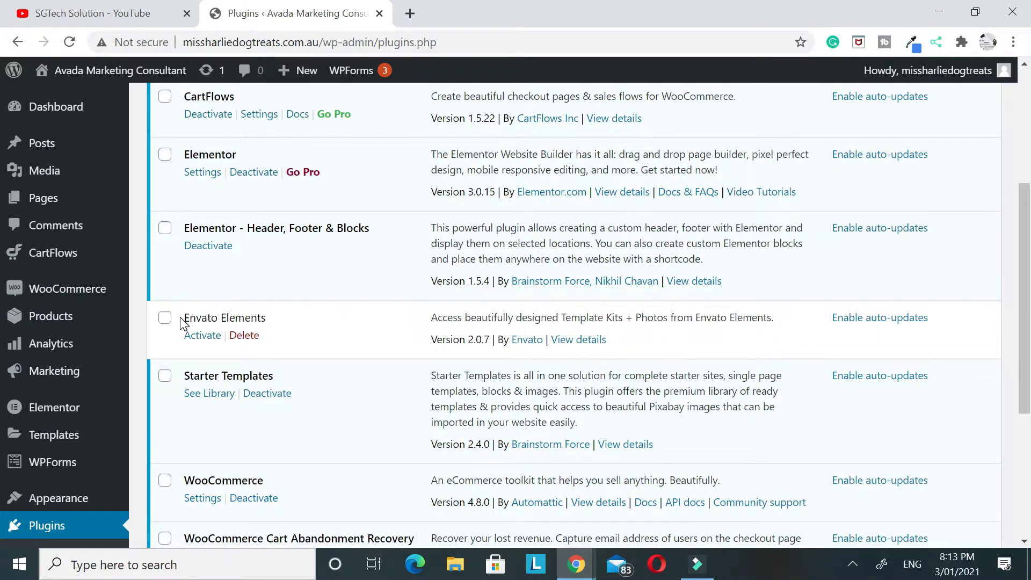
{"action": "left_click_drag", "start_coordinate": [183, 320], "coordinate": [251, 318]}
{"action": "scroll", "coordinate": [252, 203], "scroll_direction": "up", "scroll_amount": 5}
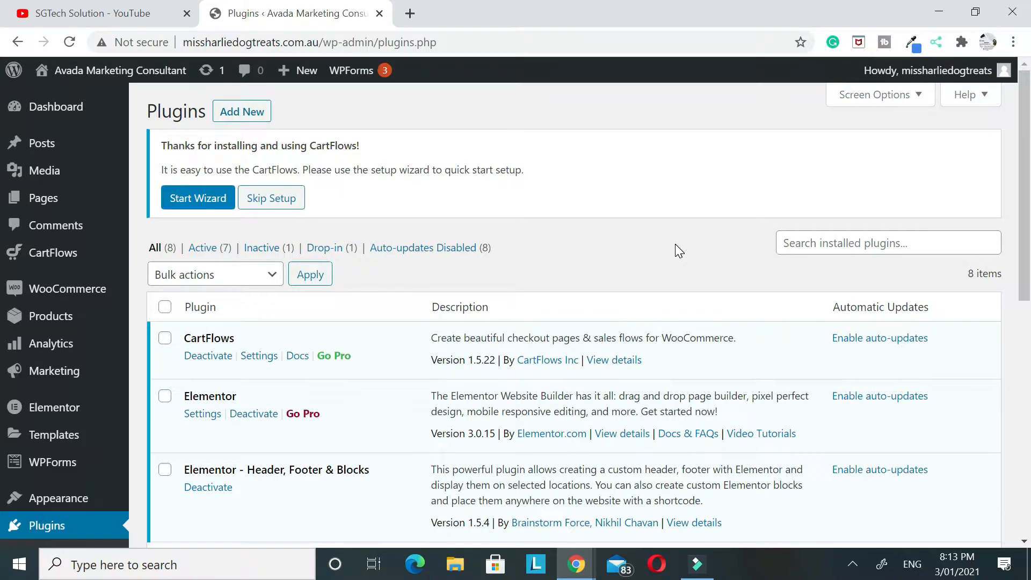
{"action": "scroll", "coordinate": [675, 245], "scroll_direction": "down", "scroll_amount": 5}
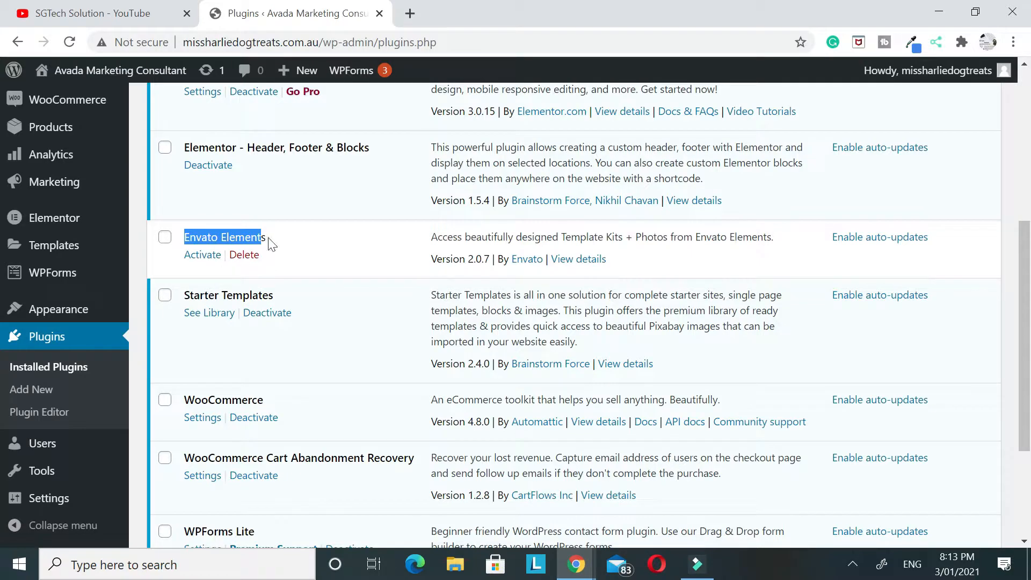
{"action": "triple_click", "coordinate": [272, 237]}
{"action": "left_click", "coordinate": [196, 257]}
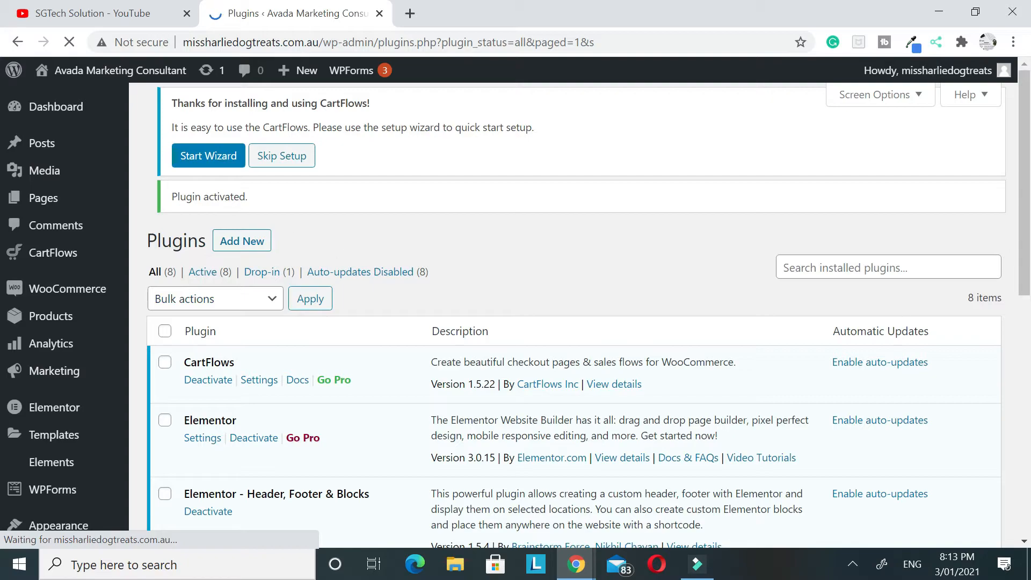
Open the site's homepage in a new browser tab and start editing it with Elementor
{"action": "right_click", "coordinate": [140, 72]}
{"action": "left_click", "coordinate": [183, 92]}
{"action": "left_click", "coordinate": [408, 8]}
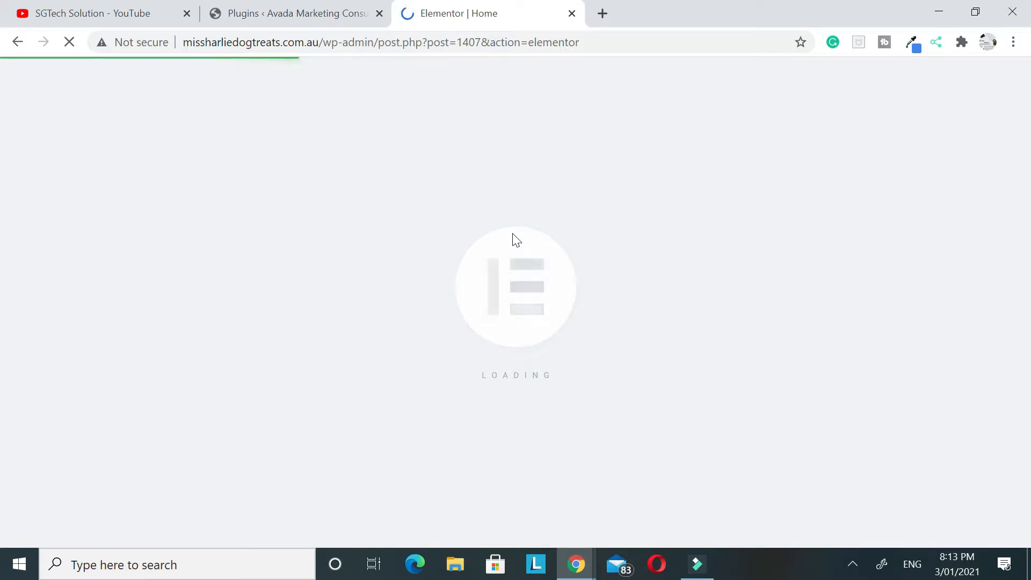
{"action": "left_click", "coordinate": [322, 13]}
{"action": "left_click", "coordinate": [475, 13]}
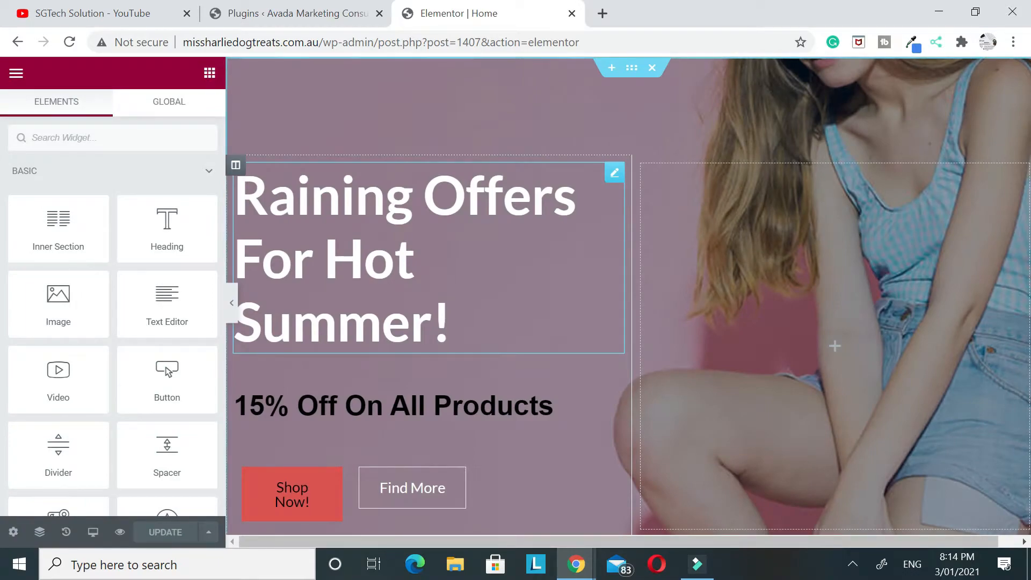
View the column structures offered for a new section above the three promo columns and discard the empty section
{"action": "scroll", "coordinate": [661, 285], "scroll_direction": "down", "scroll_amount": 9}
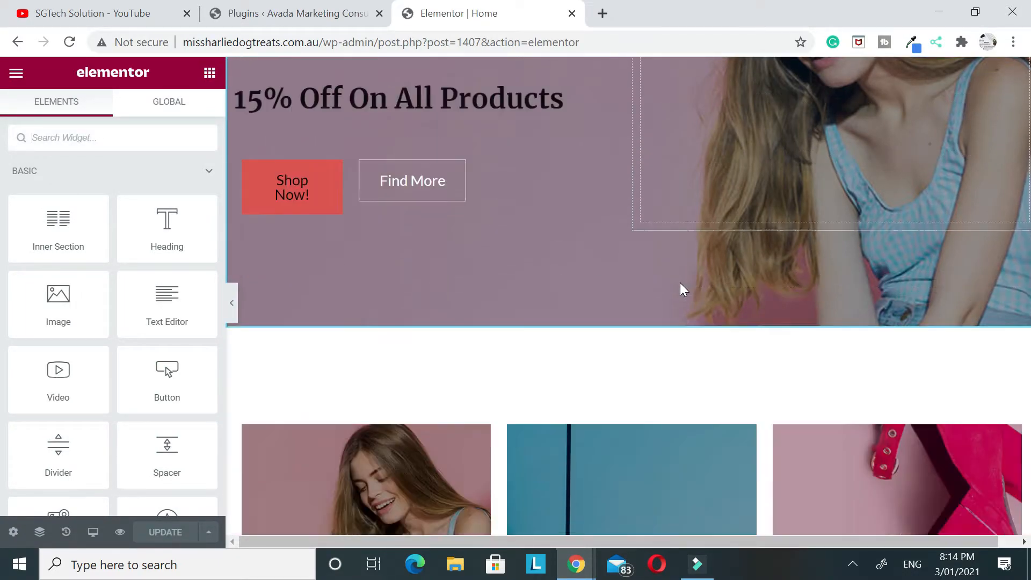
{"action": "scroll", "coordinate": [661, 166], "scroll_direction": "up", "scroll_amount": 2}
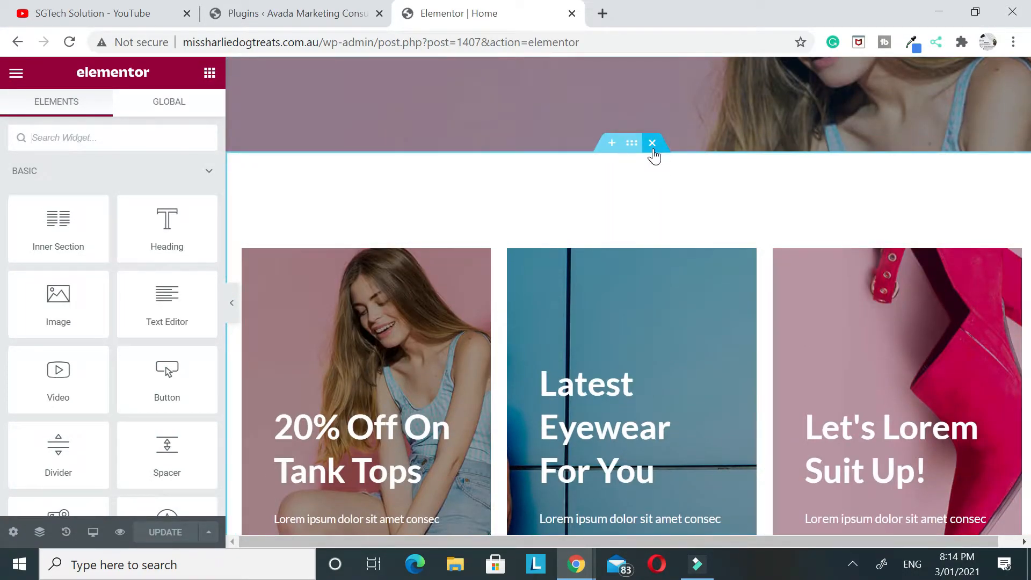
{"action": "left_click", "coordinate": [612, 143]}
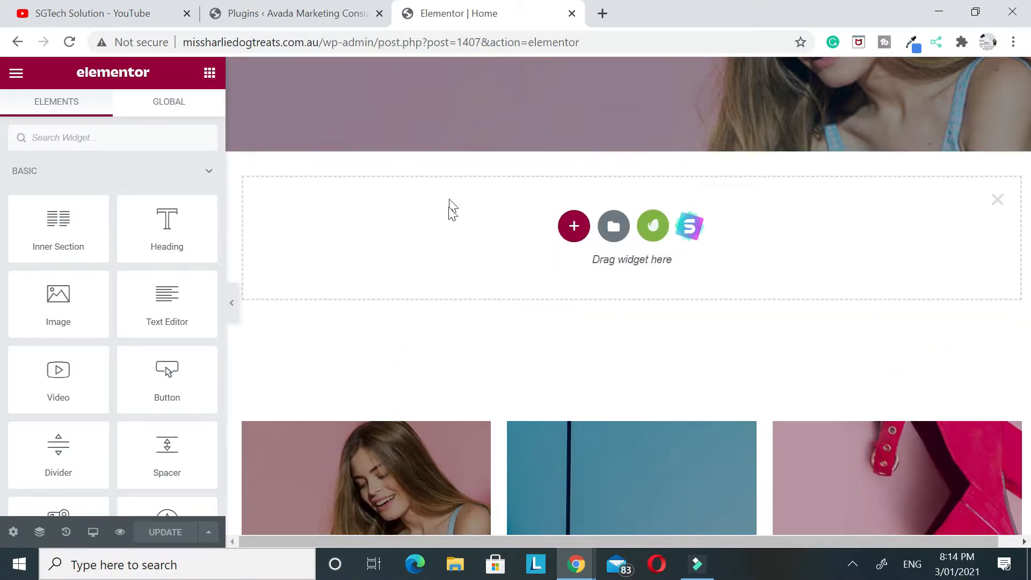
{"action": "left_click", "coordinate": [574, 226]}
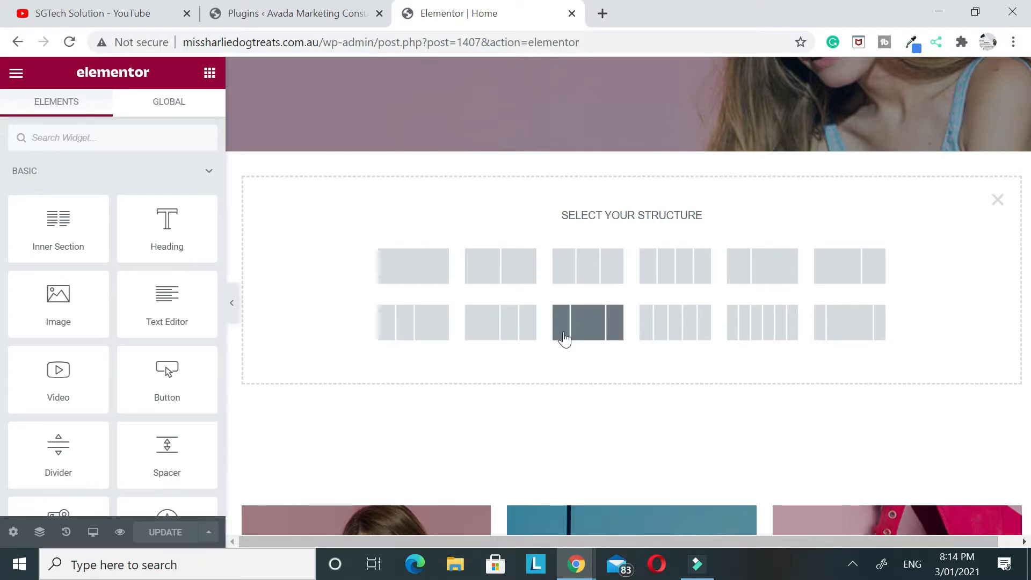
{"action": "left_click", "coordinate": [998, 200]}
Open the Envato Elements library from a new section above the promo columns and browse its free template kits
{"action": "left_click", "coordinate": [613, 143]}
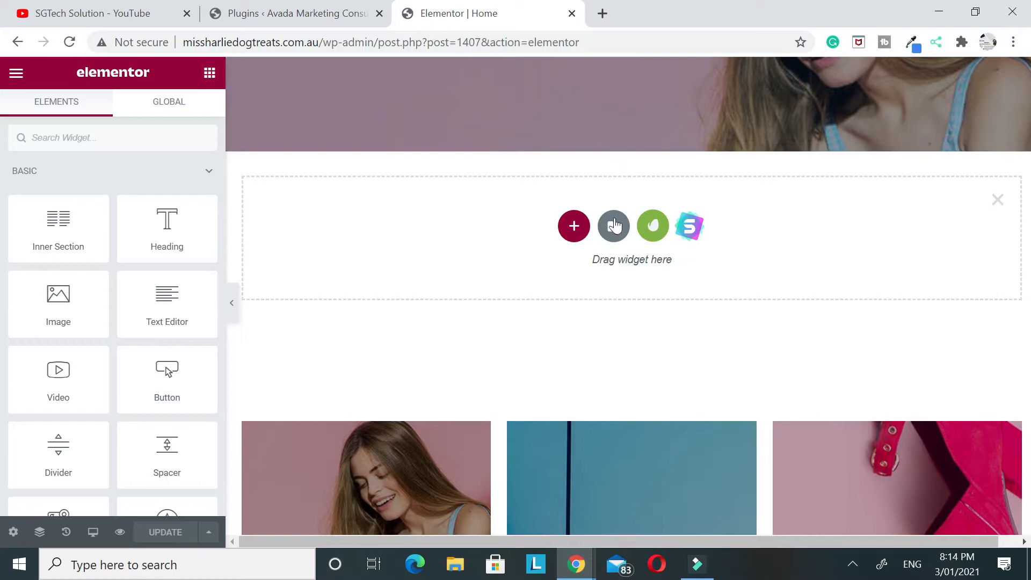
{"action": "left_click", "coordinate": [659, 223]}
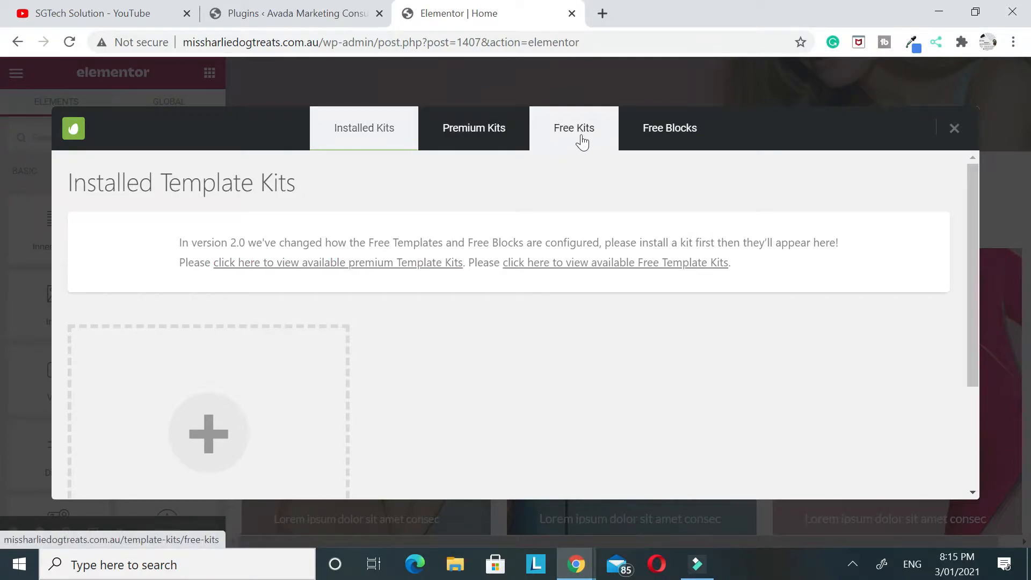
{"action": "left_click", "coordinate": [562, 132]}
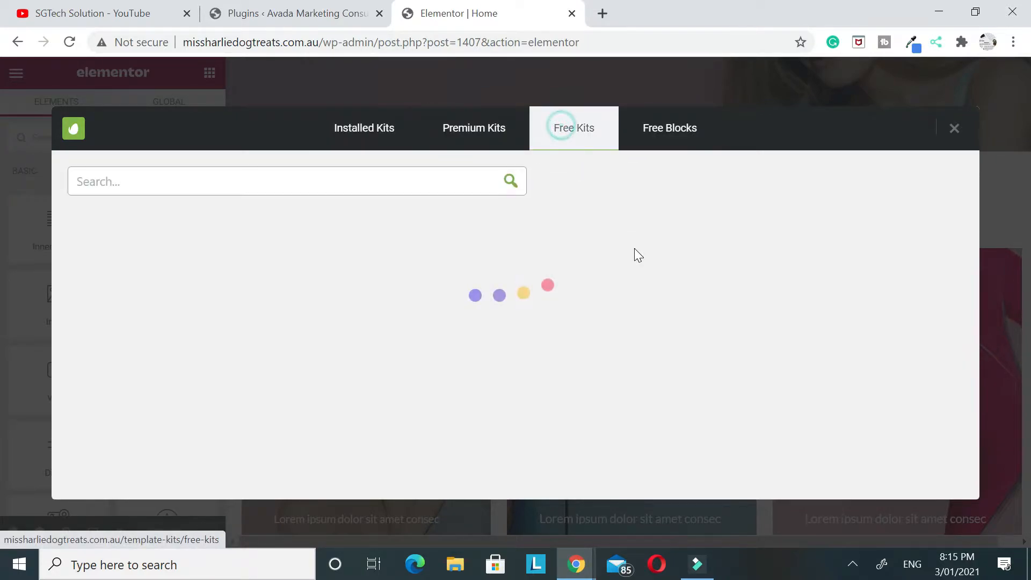
{"action": "scroll", "coordinate": [638, 256], "scroll_direction": "down", "scroll_amount": 4}
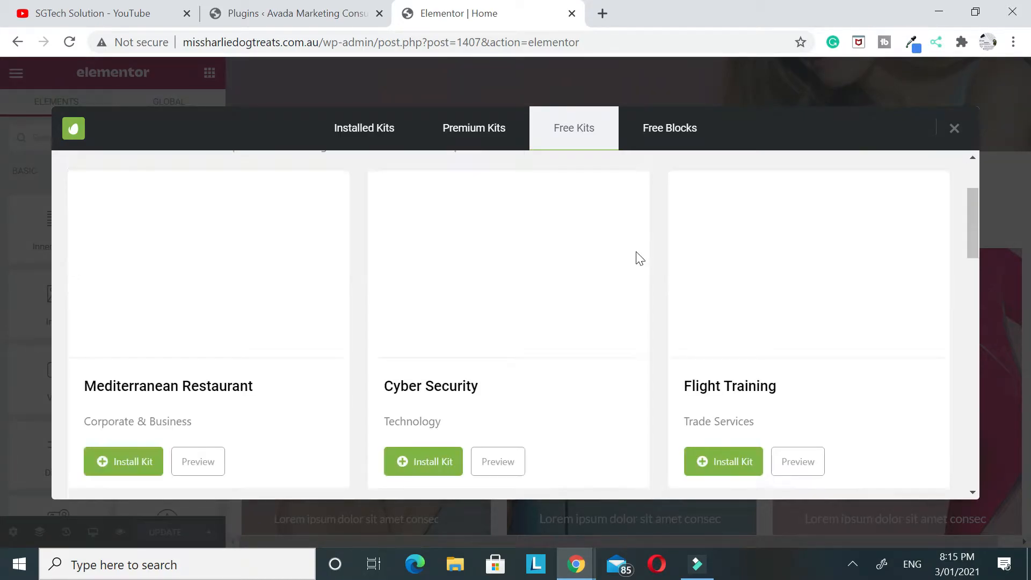
{"action": "scroll", "coordinate": [639, 259], "scroll_direction": "up", "scroll_amount": 4}
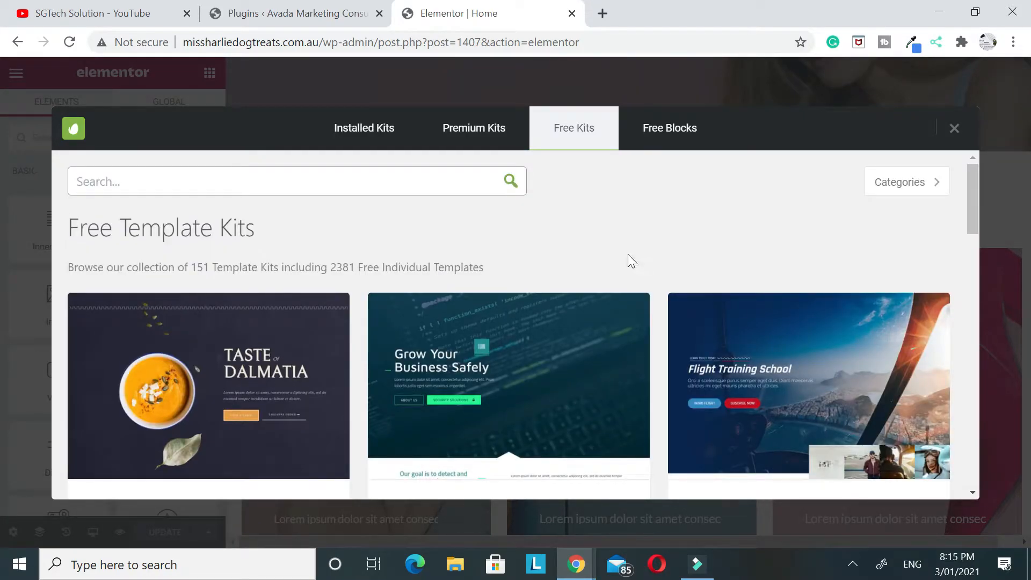
{"action": "scroll", "coordinate": [385, 374], "scroll_direction": "down", "scroll_amount": 15}
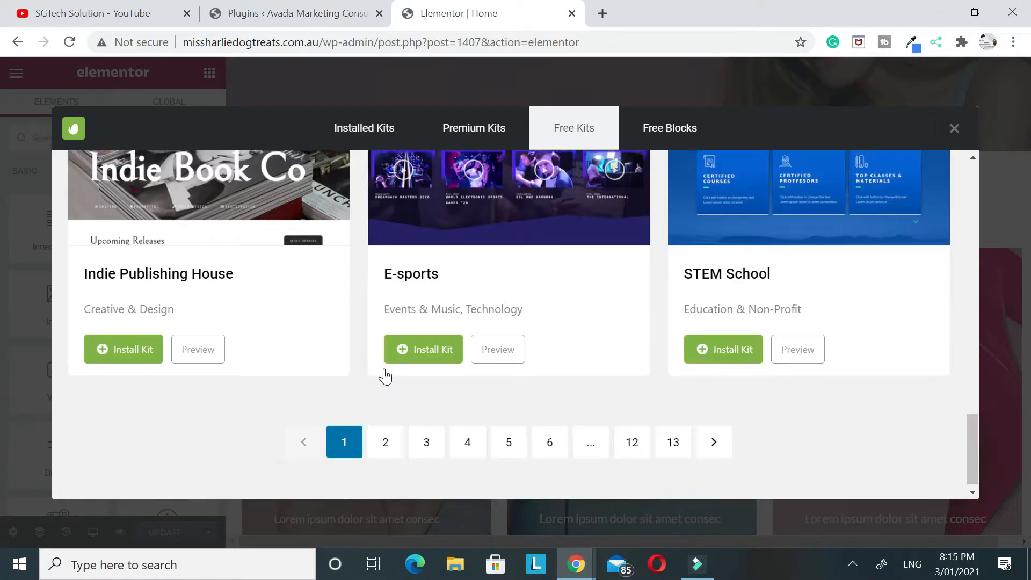
{"action": "scroll", "coordinate": [384, 374], "scroll_direction": "up", "scroll_amount": 15}
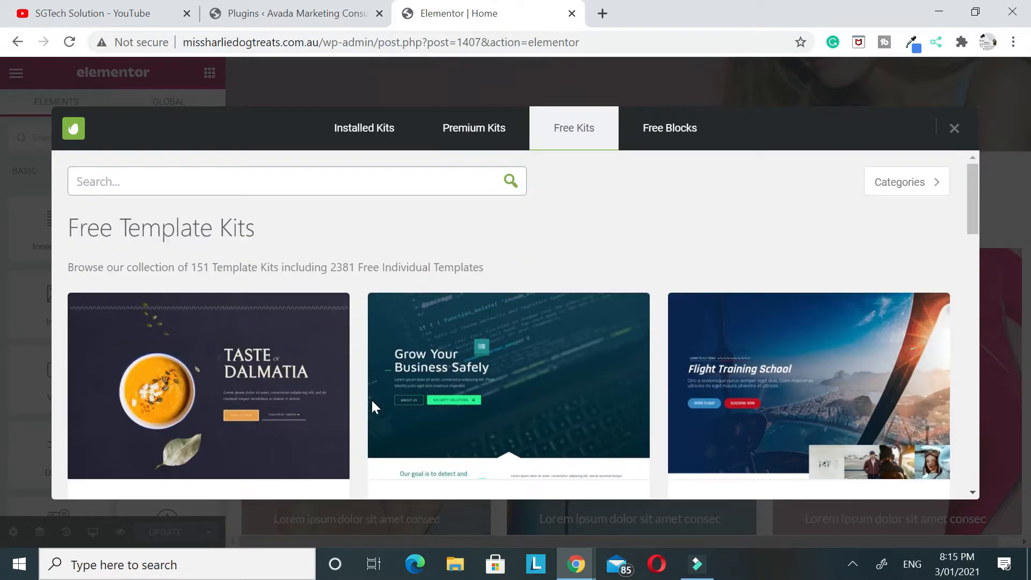
Browse the Services templates among the Envato free blocks and close the library without inserting one
{"action": "left_click", "coordinate": [660, 150]}
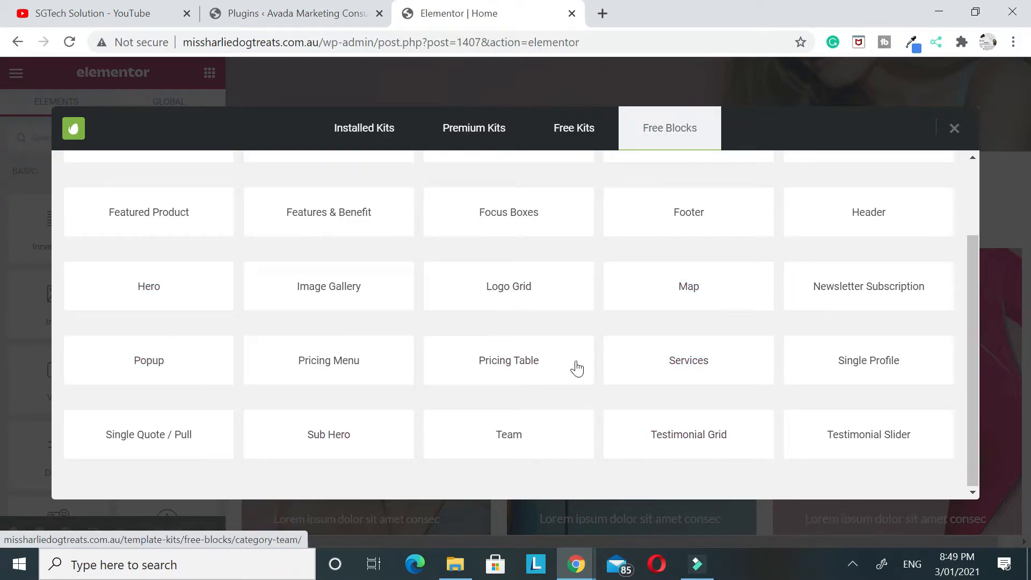
{"action": "left_click", "coordinate": [683, 369]}
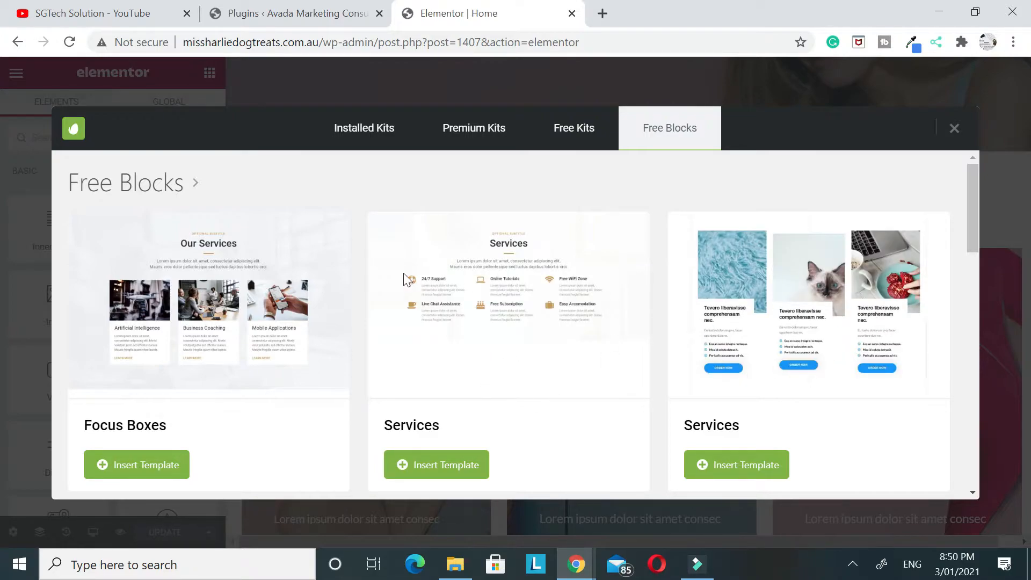
{"action": "scroll", "coordinate": [375, 287], "scroll_direction": "down", "scroll_amount": 10}
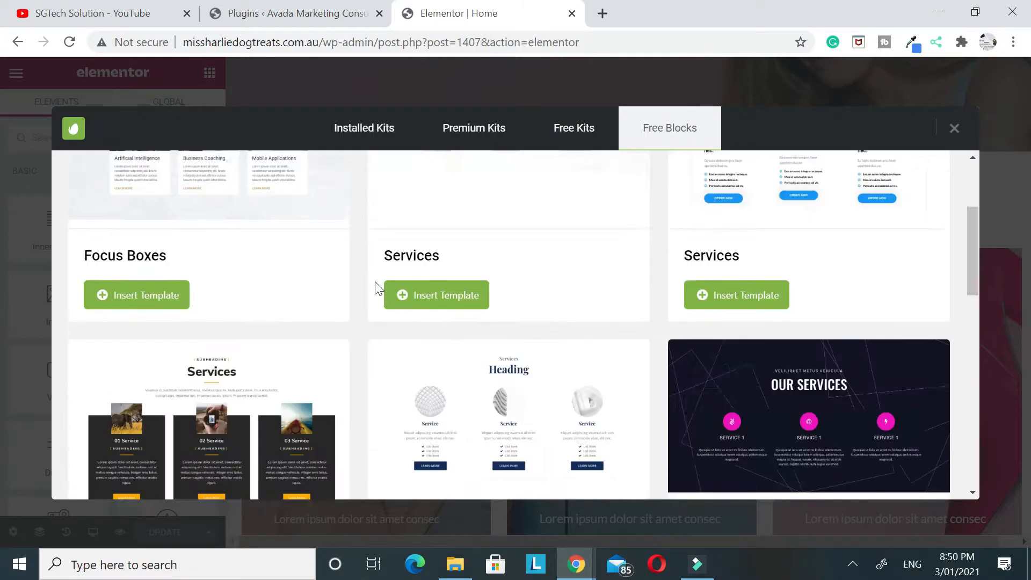
{"action": "scroll", "coordinate": [375, 288], "scroll_direction": "up", "scroll_amount": 10}
{"action": "scroll", "coordinate": [368, 318], "scroll_direction": "down", "scroll_amount": 5}
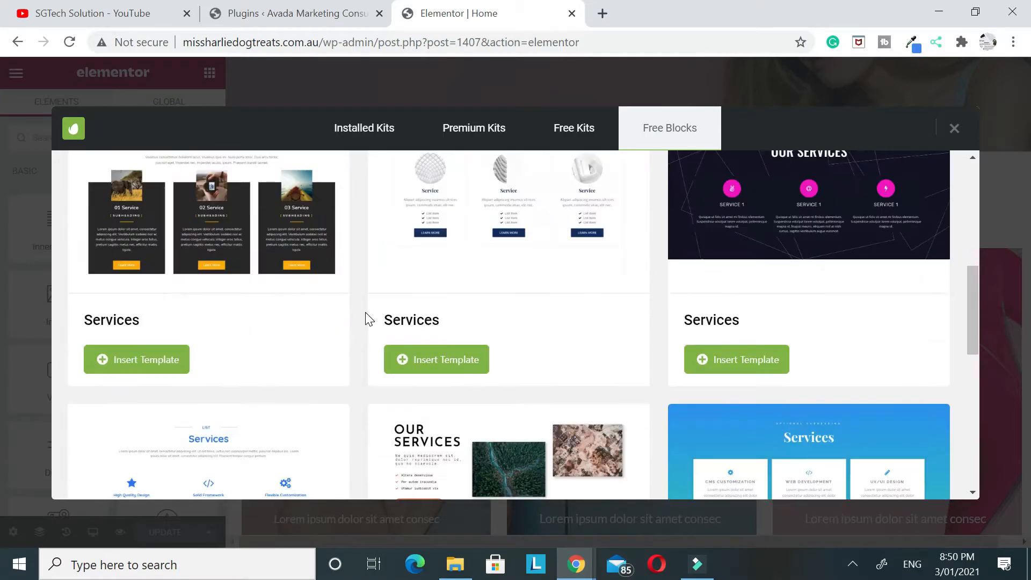
{"action": "scroll", "coordinate": [366, 318], "scroll_direction": "up", "scroll_amount": 5}
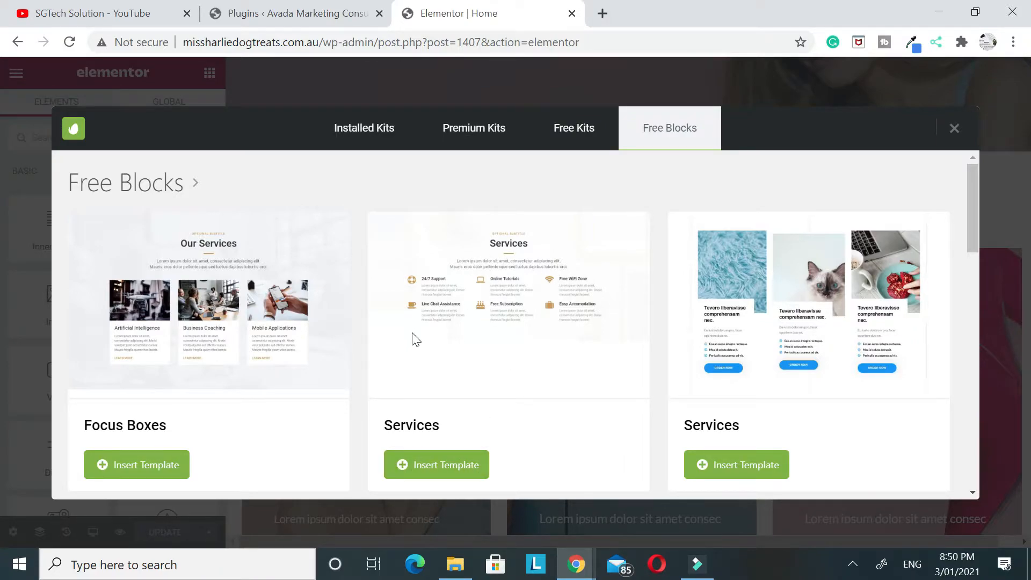
{"action": "left_click", "coordinate": [954, 130]}
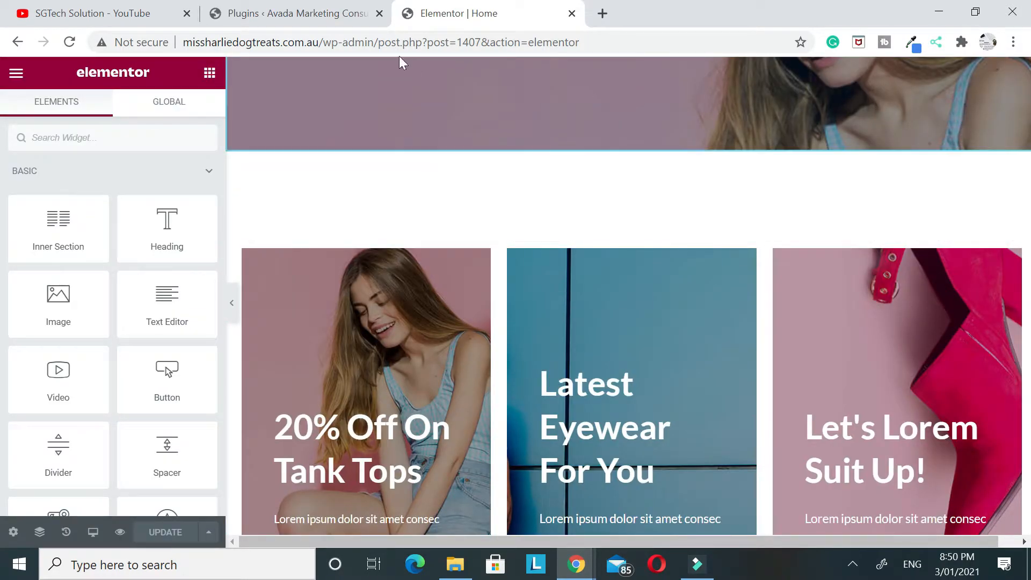
Return to the WordPress dashboard tab and look through the list of all site pages
{"action": "left_click", "coordinate": [296, 13]}
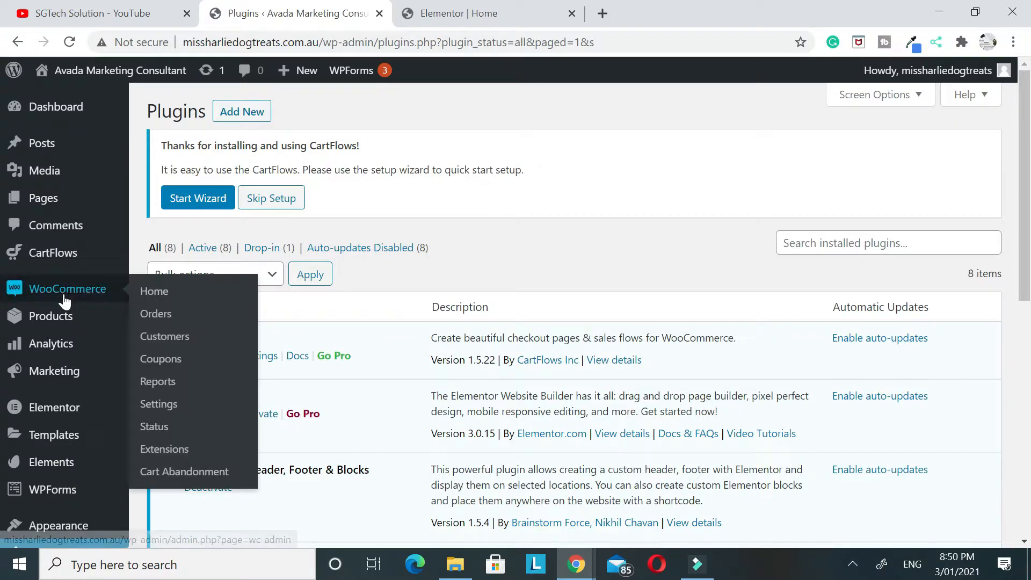
{"action": "mouse_move", "coordinate": [64, 320]}
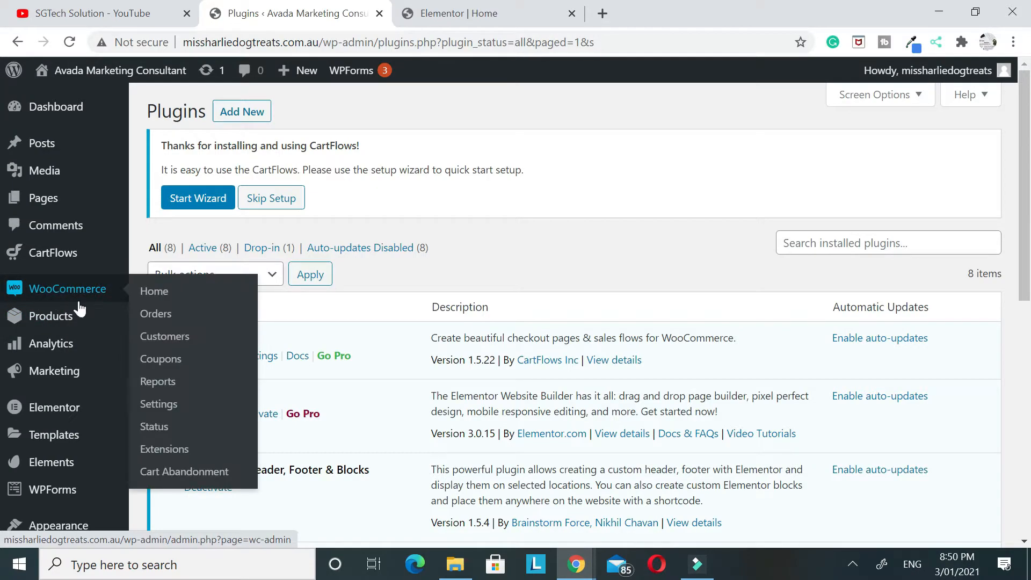
{"action": "left_click", "coordinate": [45, 203]}
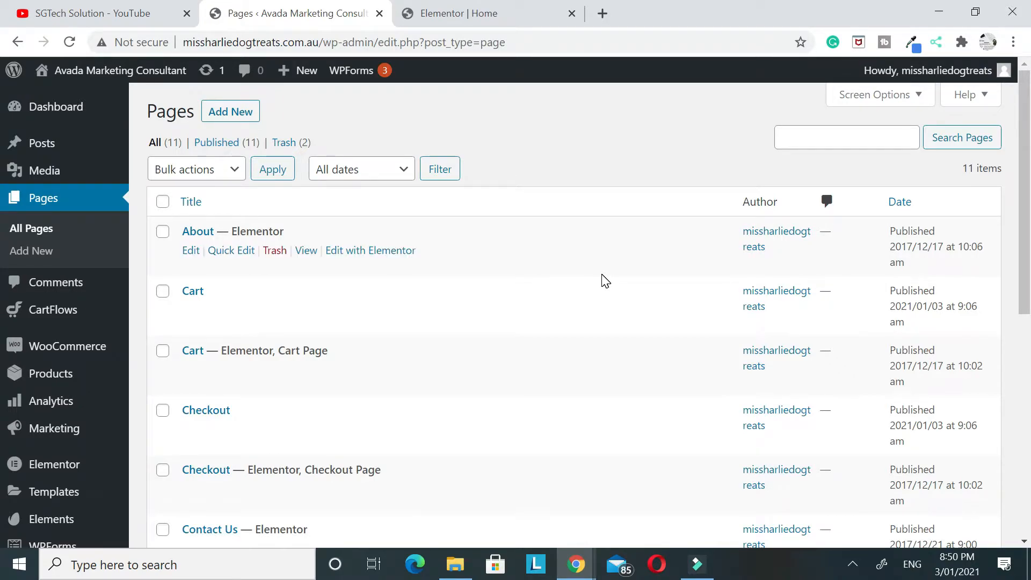
{"action": "scroll", "coordinate": [596, 281], "scroll_direction": "down", "scroll_amount": 4}
{"action": "scroll", "coordinate": [590, 293], "scroll_direction": "up", "scroll_amount": 4}
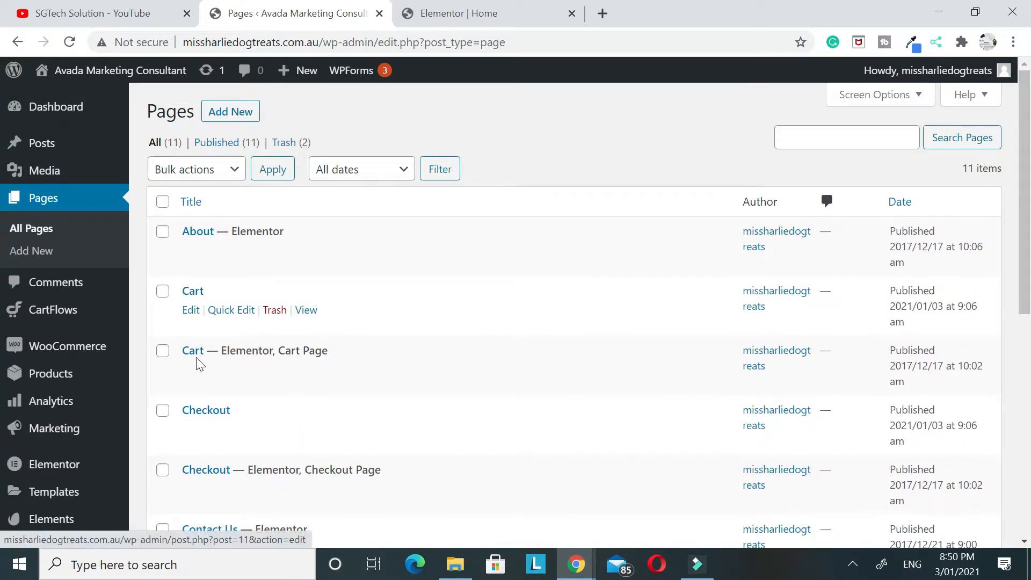
{"action": "scroll", "coordinate": [184, 350], "scroll_direction": "down", "scroll_amount": 4}
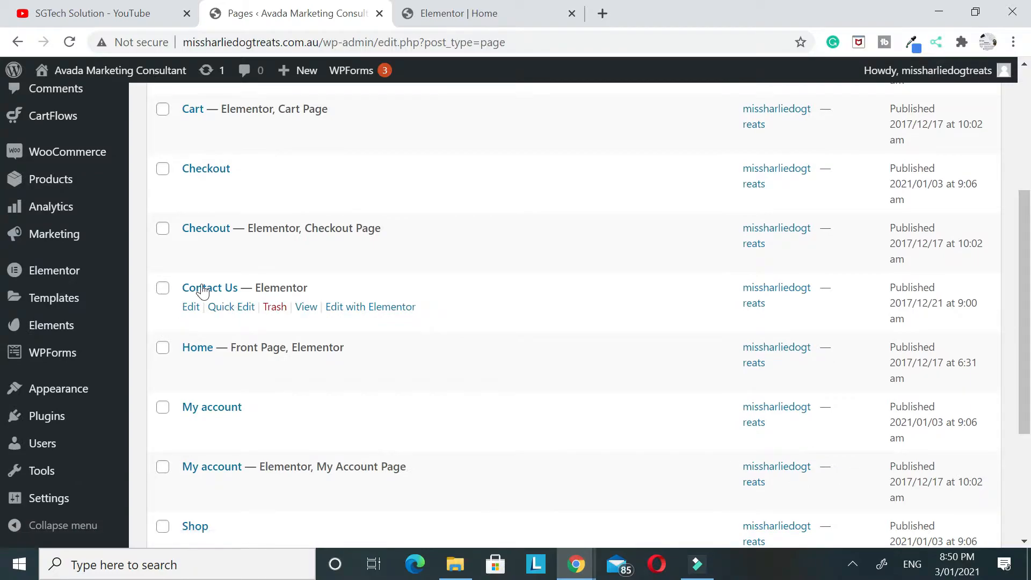
{"action": "scroll", "coordinate": [336, 320], "scroll_direction": "down", "scroll_amount": 1}
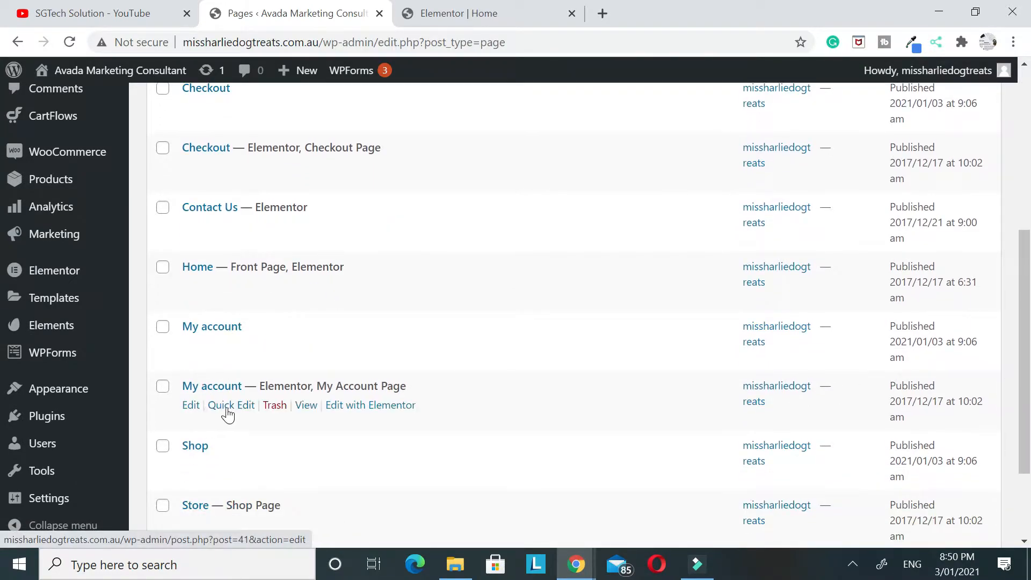
{"action": "scroll", "coordinate": [315, 410], "scroll_direction": "down", "scroll_amount": 2}
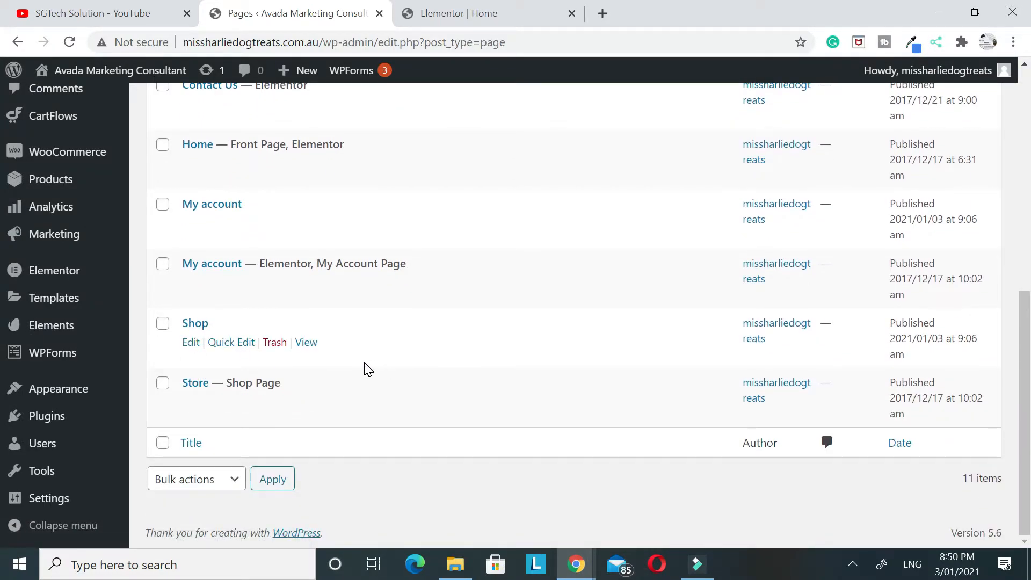
{"action": "scroll", "coordinate": [365, 370], "scroll_direction": "up", "scroll_amount": 5}
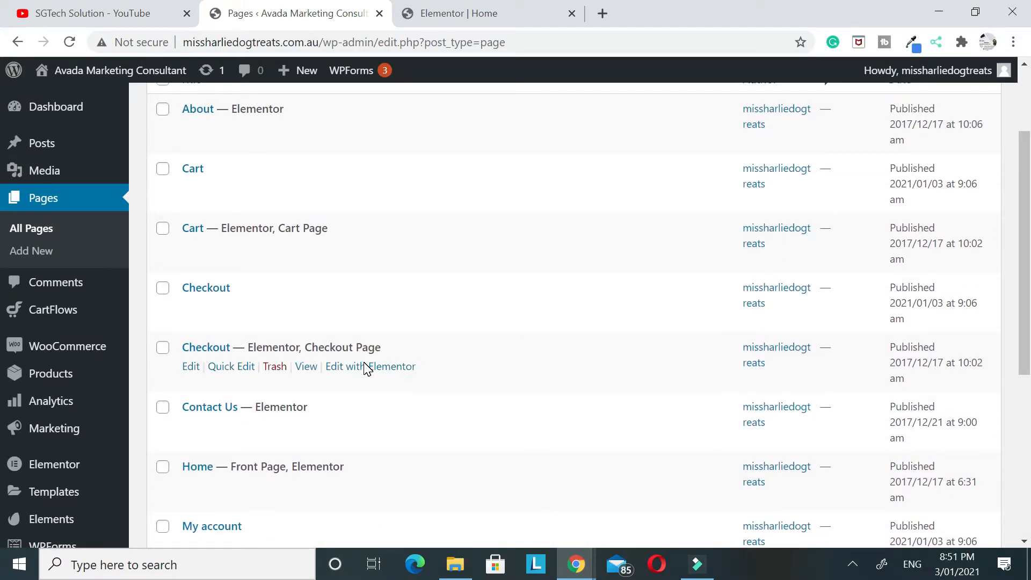
{"action": "scroll", "coordinate": [365, 370], "scroll_direction": "up", "scroll_amount": 2}
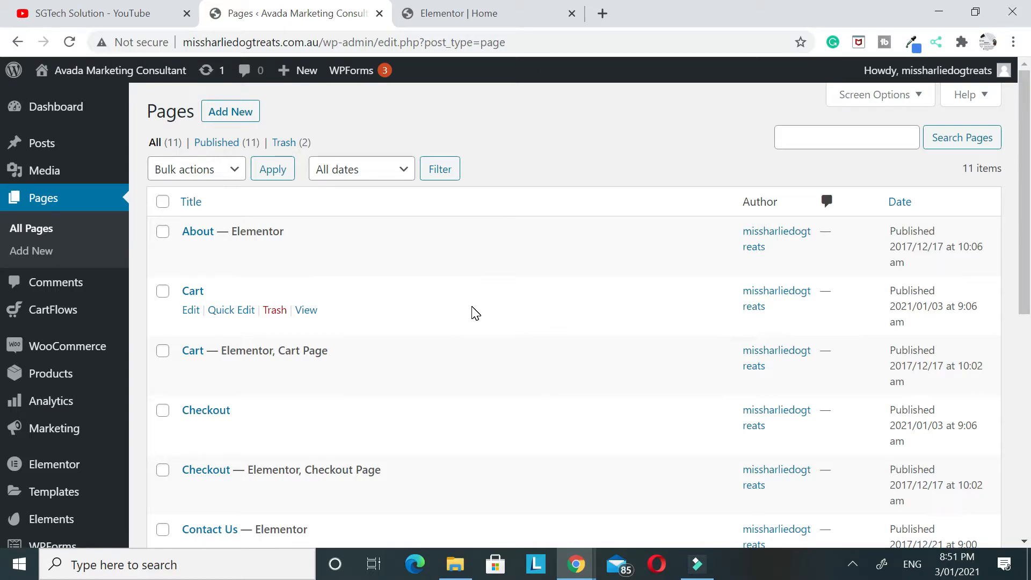
Open the list of all WooCommerce products and look through the demo items
{"action": "scroll", "coordinate": [81, 289], "scroll_direction": "down", "scroll_amount": 2}
{"action": "scroll", "coordinate": [81, 289], "scroll_direction": "down", "scroll_amount": 1}
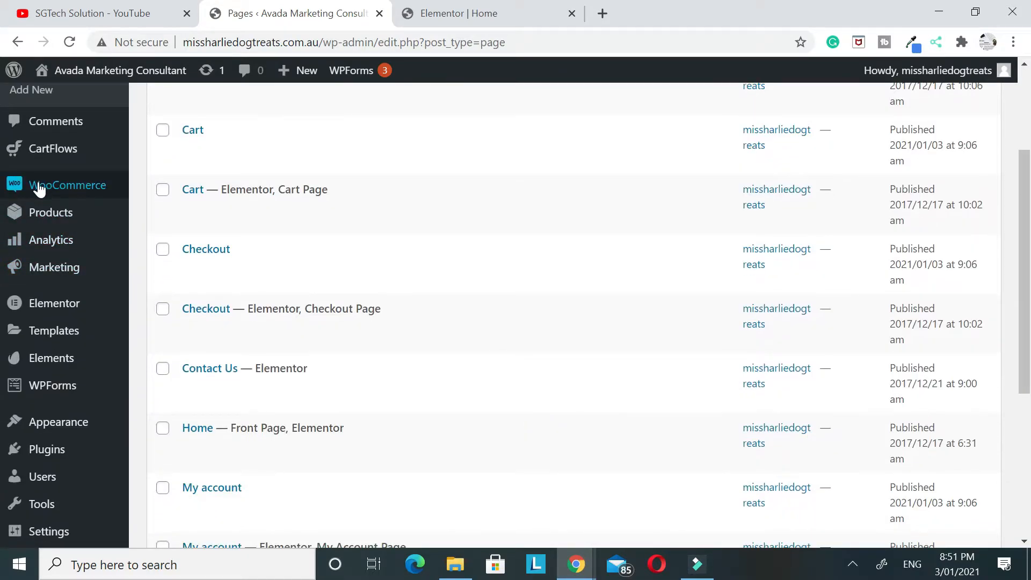
{"action": "mouse_move", "coordinate": [39, 215]}
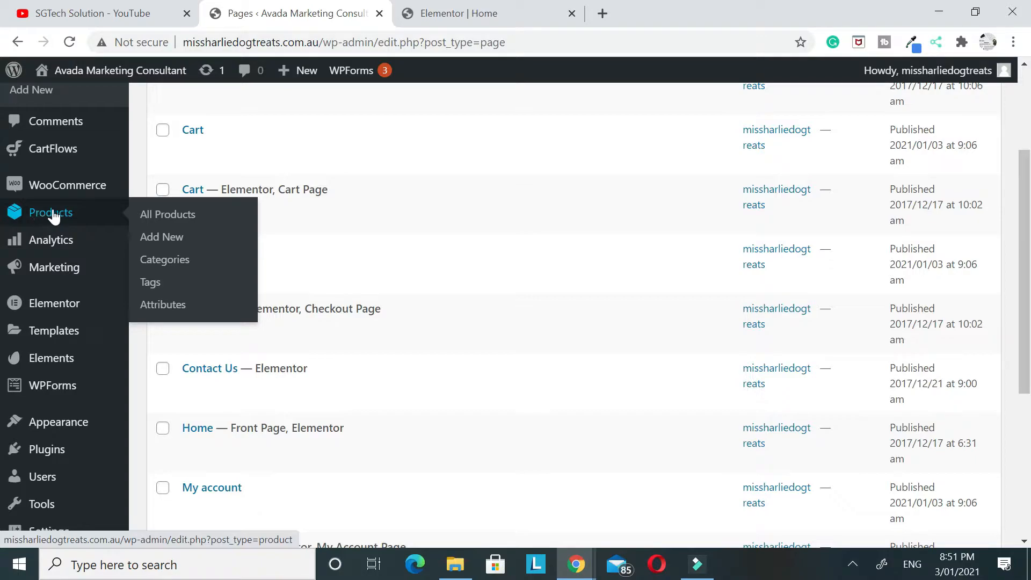
{"action": "left_click", "coordinate": [164, 214]}
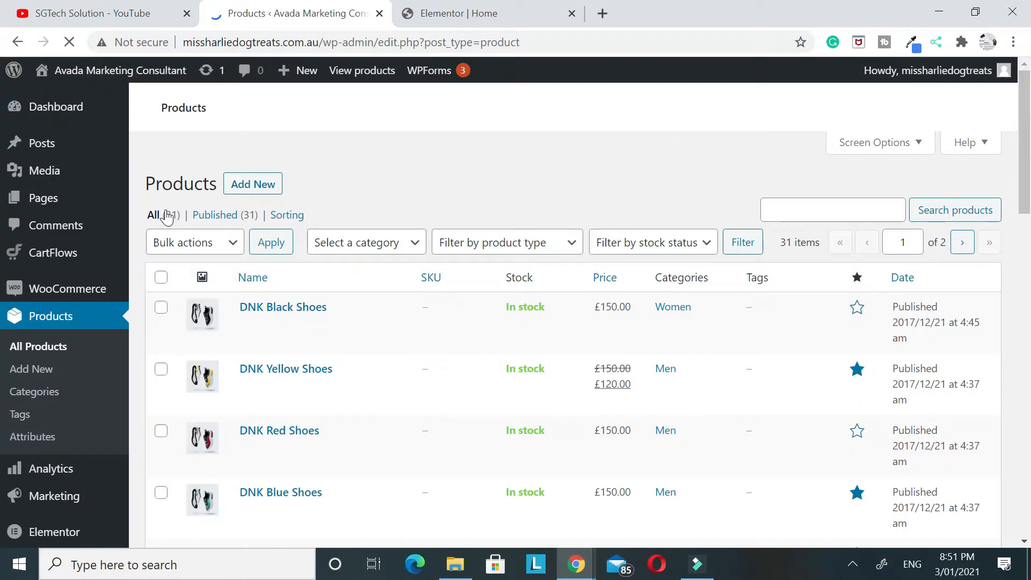
{"action": "scroll", "coordinate": [456, 392], "scroll_direction": "down", "scroll_amount": 20}
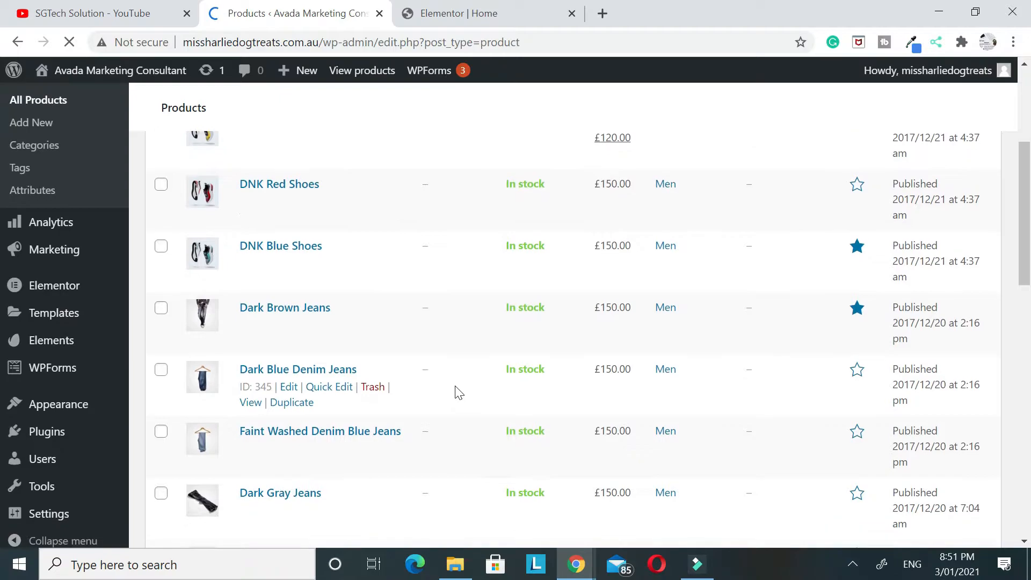
{"action": "scroll", "coordinate": [455, 395], "scroll_direction": "down", "scroll_amount": 3}
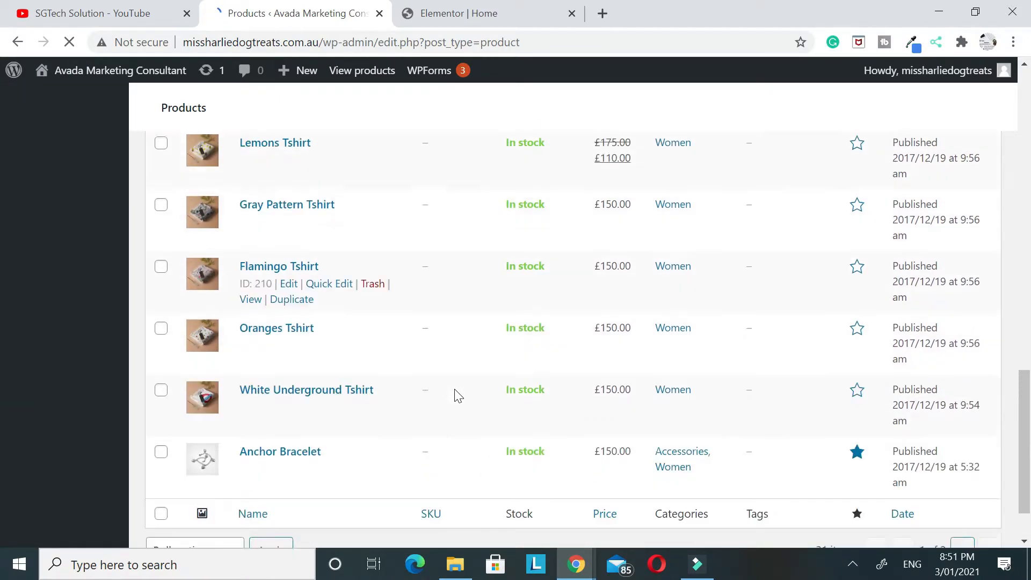
{"action": "scroll", "coordinate": [455, 395], "scroll_direction": "up", "scroll_amount": 20}
Select every product on the first page of the products list and move them all to Trash
{"action": "left_click", "coordinate": [161, 278]}
{"action": "left_click", "coordinate": [210, 252]}
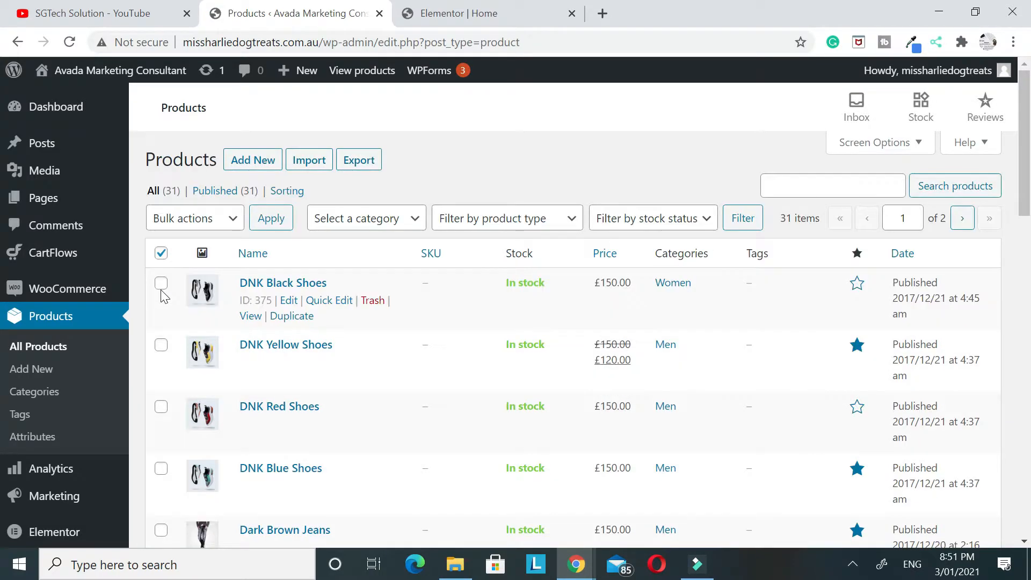
{"action": "left_click", "coordinate": [157, 254]}
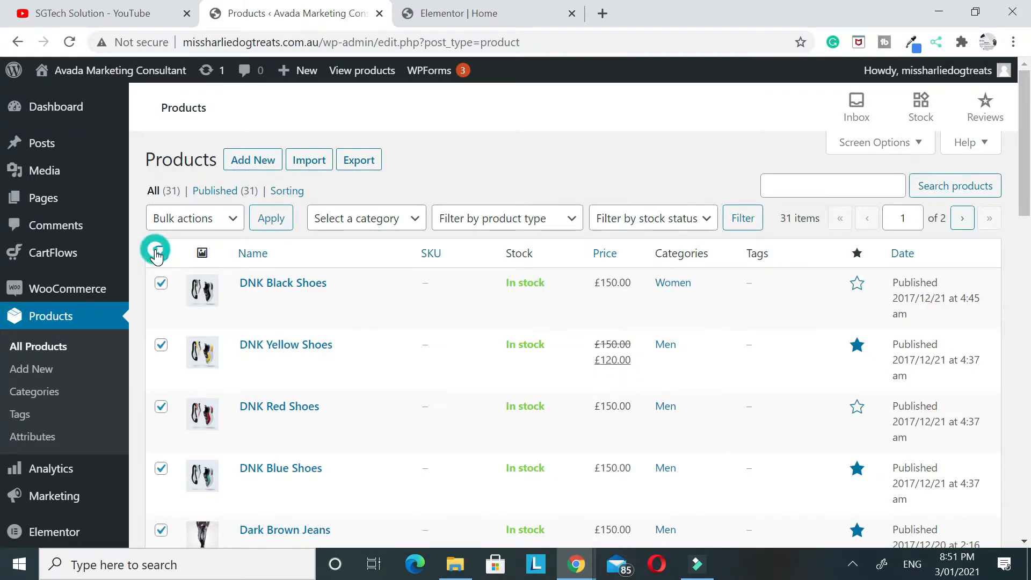
{"action": "left_click", "coordinate": [187, 220]}
{"action": "left_click", "coordinate": [173, 295]}
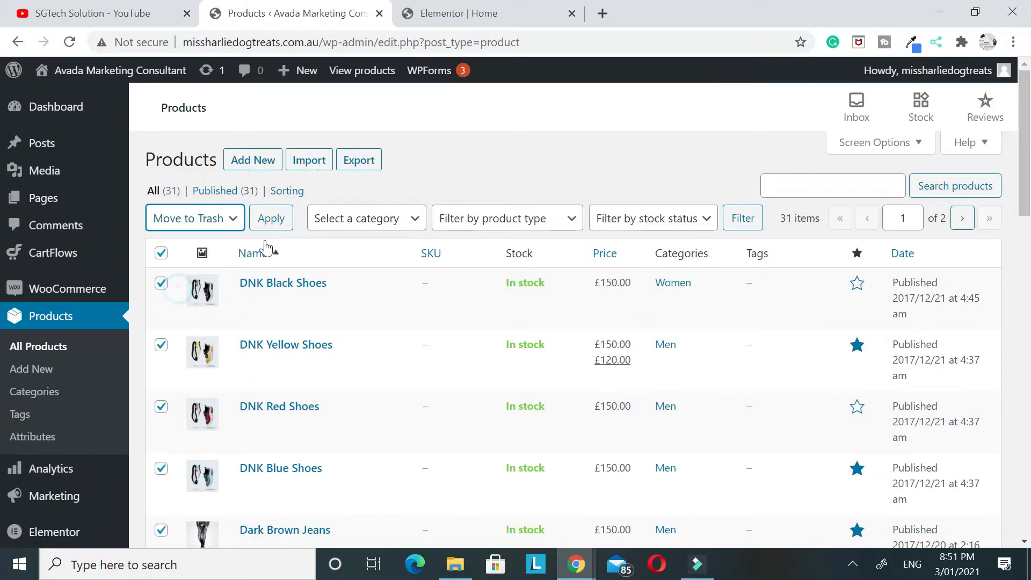
{"action": "left_click", "coordinate": [270, 221]}
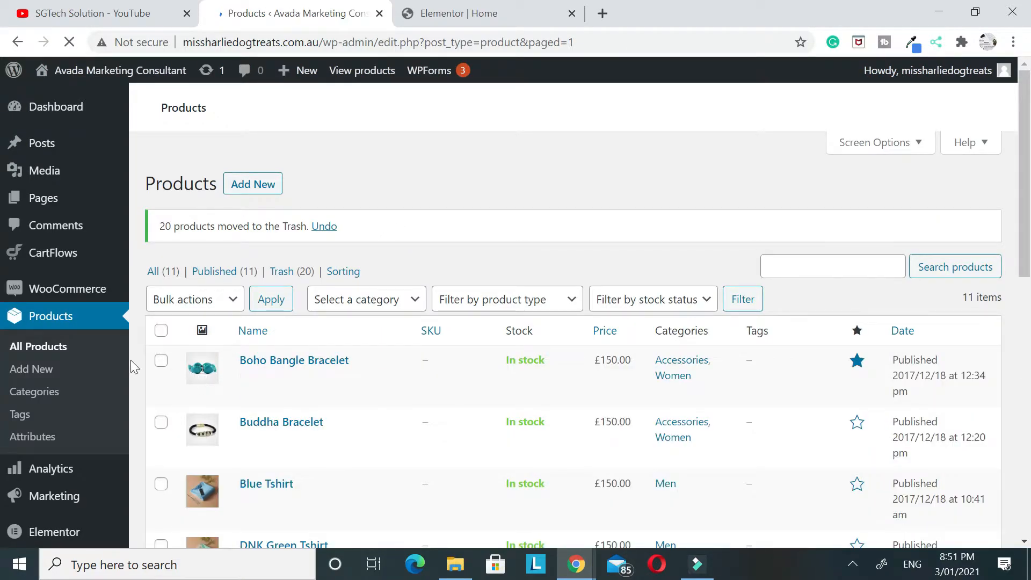
Select all the remaining demo products, starting with Boho Bangle Bracelet, and move them to Trash in bulk
{"action": "left_click", "coordinate": [160, 330]}
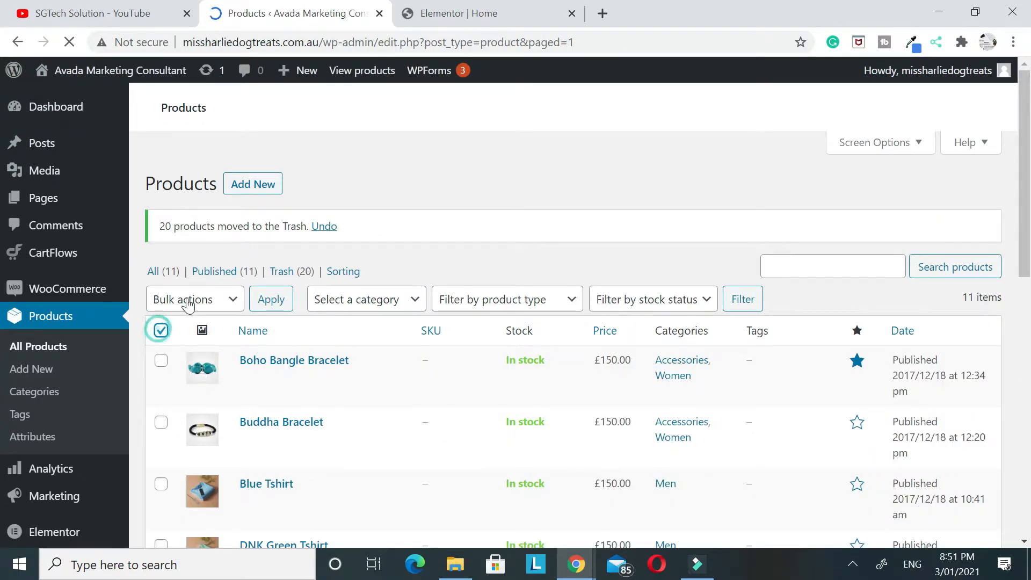
{"action": "left_click", "coordinate": [160, 330]}
{"action": "scroll", "coordinate": [218, 322], "scroll_direction": "down", "scroll_amount": 2}
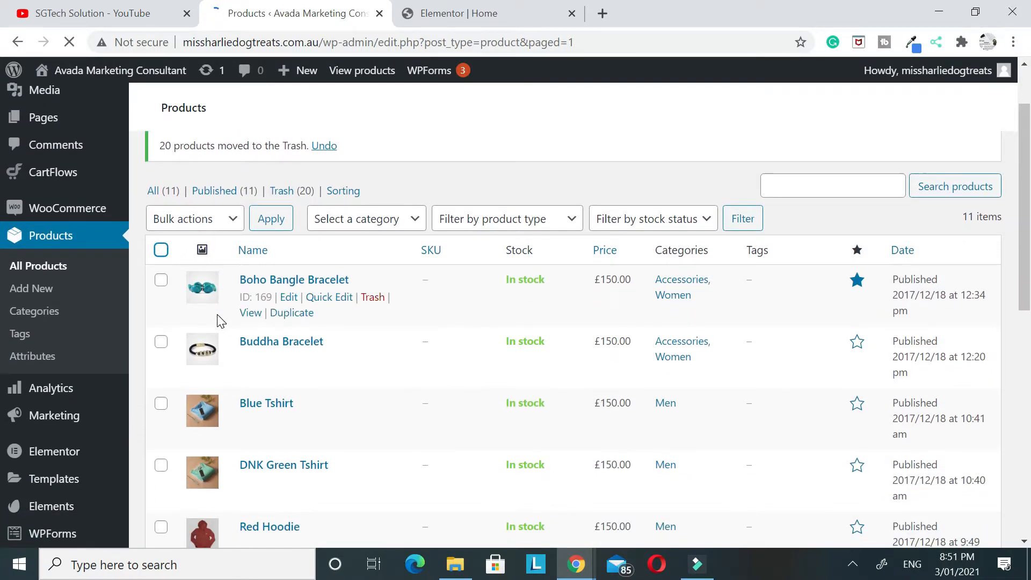
{"action": "scroll", "coordinate": [218, 323], "scroll_direction": "down", "scroll_amount": 10}
{"action": "scroll", "coordinate": [218, 322], "scroll_direction": "up", "scroll_amount": 12}
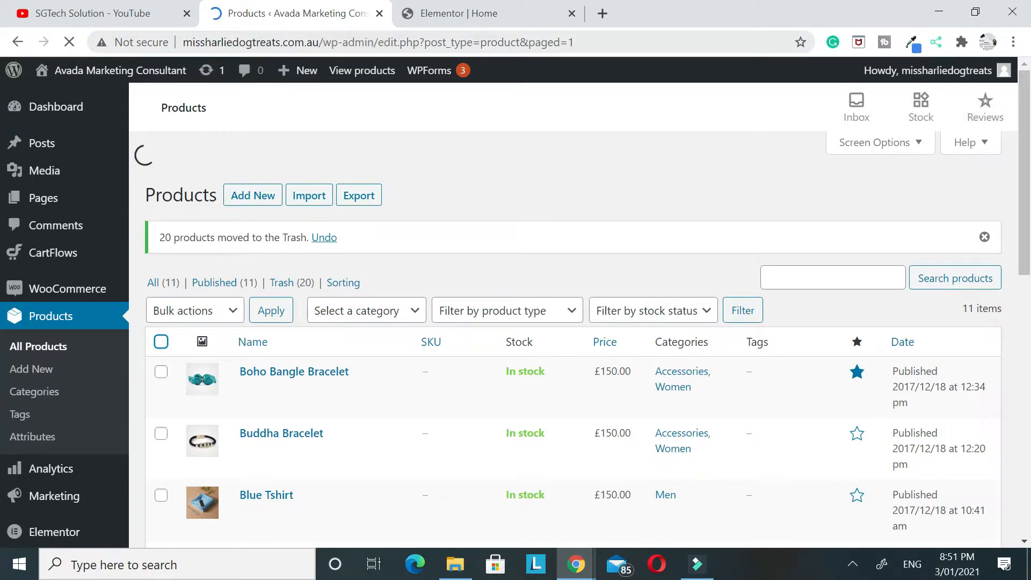
{"action": "left_click", "coordinate": [161, 308]}
{"action": "left_click", "coordinate": [175, 281]}
{"action": "left_click", "coordinate": [190, 352]}
{"action": "left_click", "coordinate": [271, 276]}
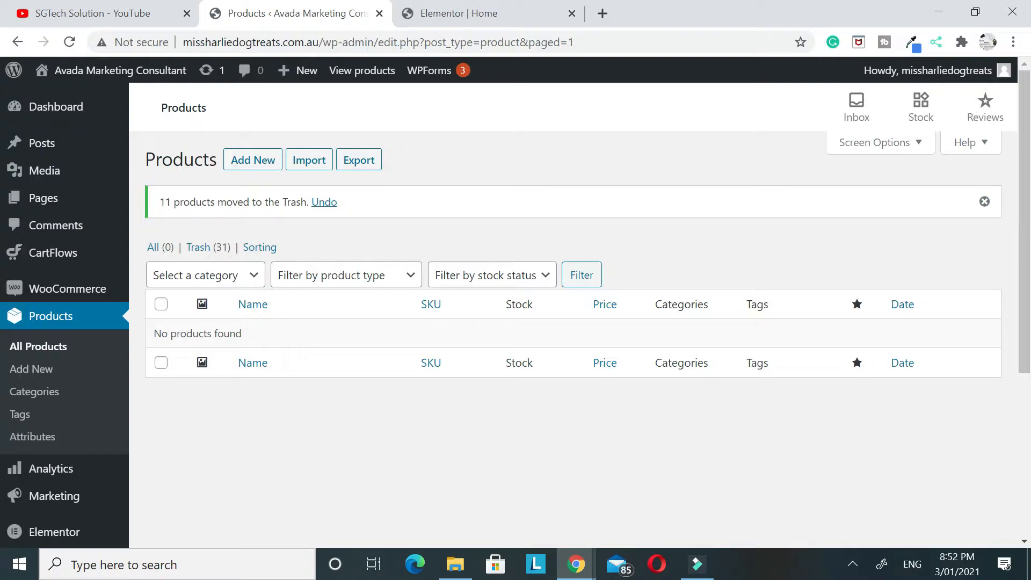
Look over the homepage's hero and promo sections in the Elementor tab and close that tab
{"action": "left_click", "coordinate": [518, 14]}
{"action": "scroll", "coordinate": [633, 270], "scroll_direction": "up", "scroll_amount": 8}
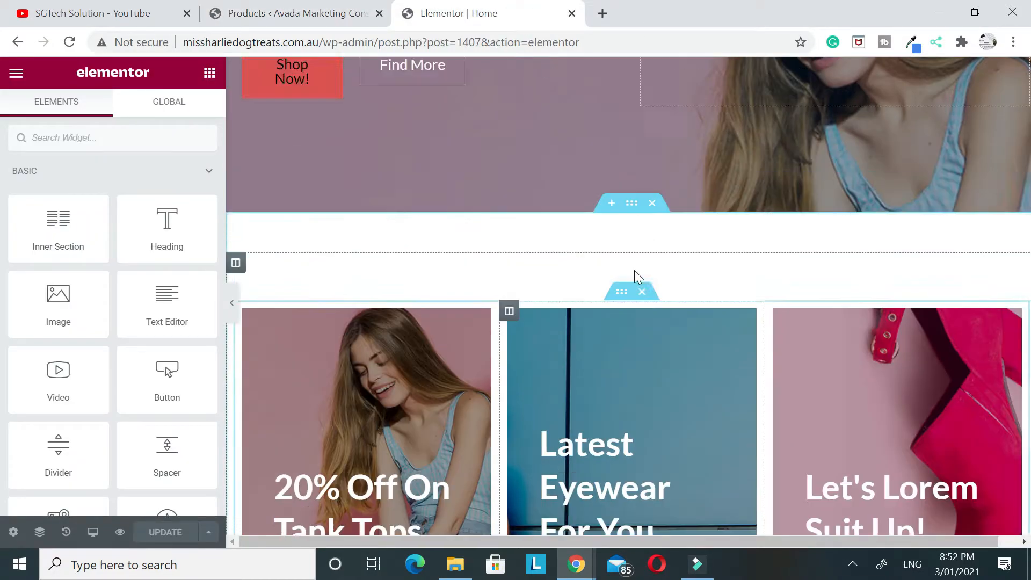
{"action": "scroll", "coordinate": [505, 226], "scroll_direction": "down", "scroll_amount": 4}
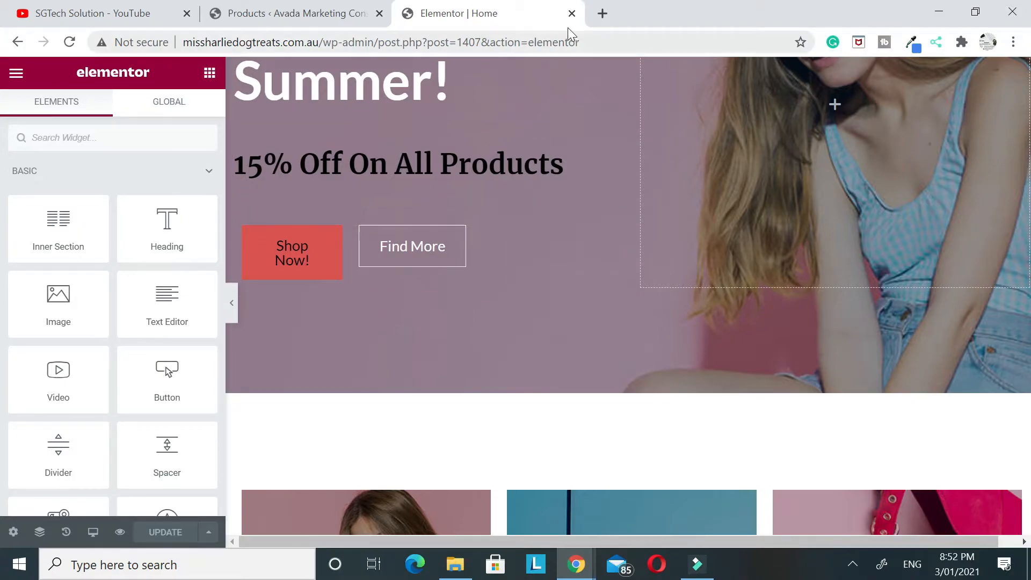
{"action": "left_click", "coordinate": [572, 13]}
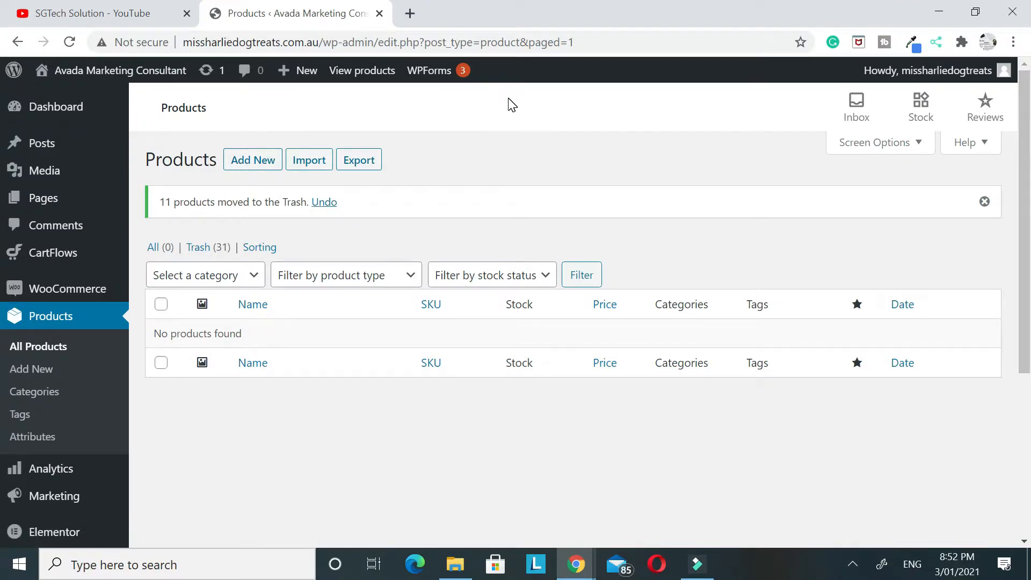
Start a new WooCommerce product and name it "Hat"
{"action": "left_click", "coordinate": [236, 160]}
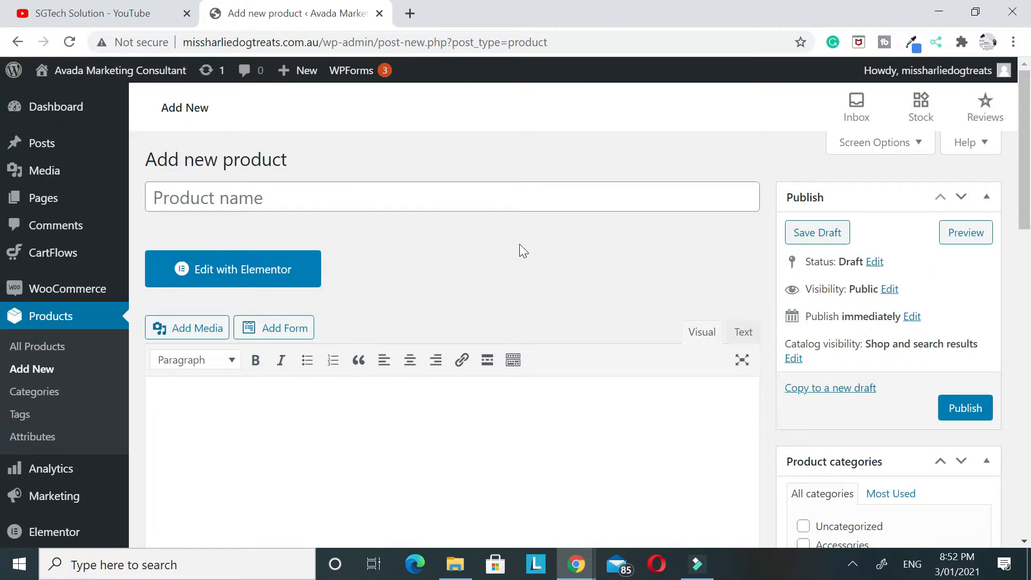
{"action": "left_click", "coordinate": [354, 201]}
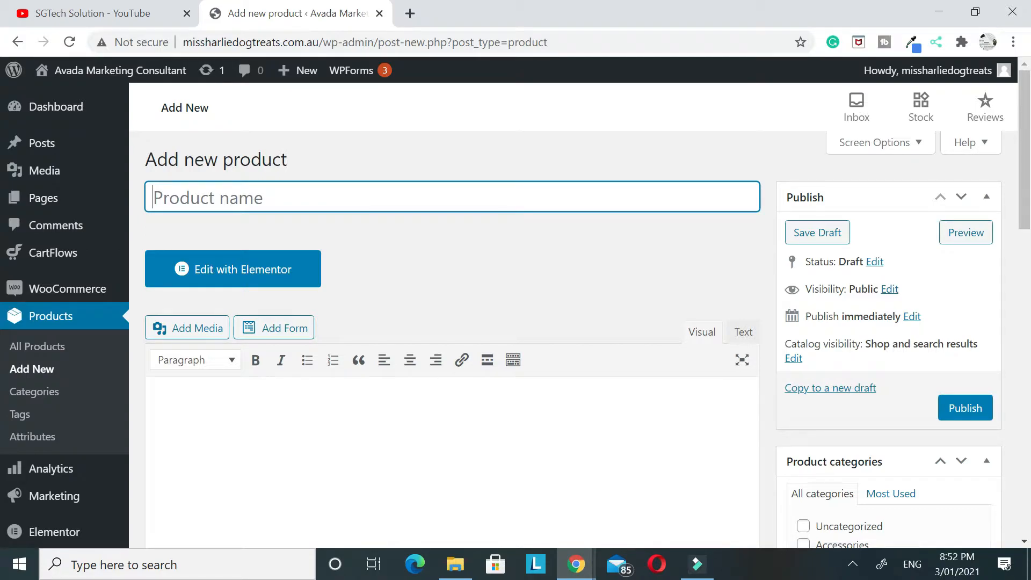
{"action": "type", "text": "Hat"}
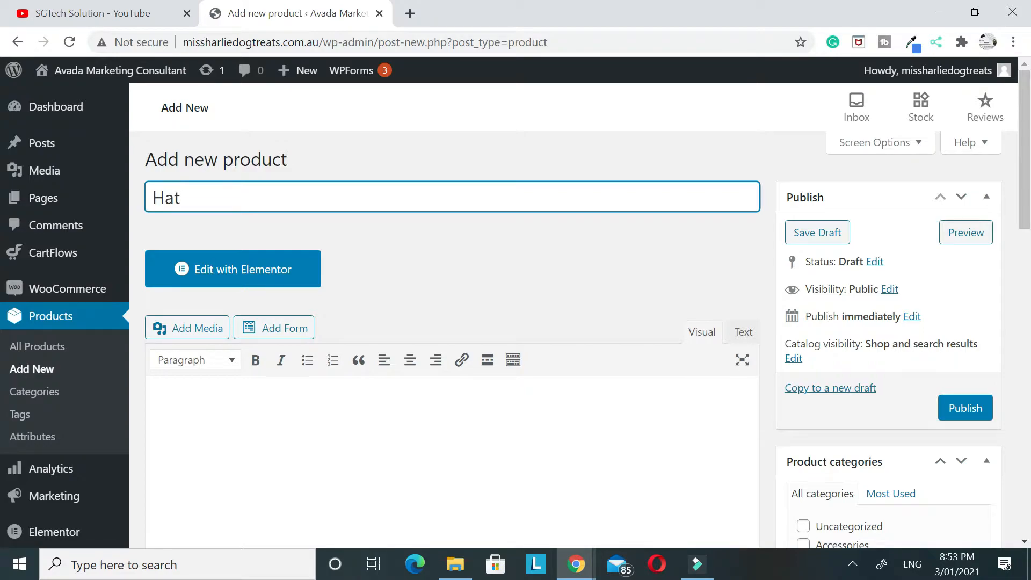
Enter "Made from pure cotton." as the Hat product's main description
{"action": "scroll", "coordinate": [398, 231], "scroll_direction": "down", "scroll_amount": 1}
{"action": "scroll", "coordinate": [405, 258], "scroll_direction": "up", "scroll_amount": 1}
{"action": "scroll", "coordinate": [375, 311], "scroll_direction": "down", "scroll_amount": 3}
{"action": "left_click", "coordinate": [276, 289]}
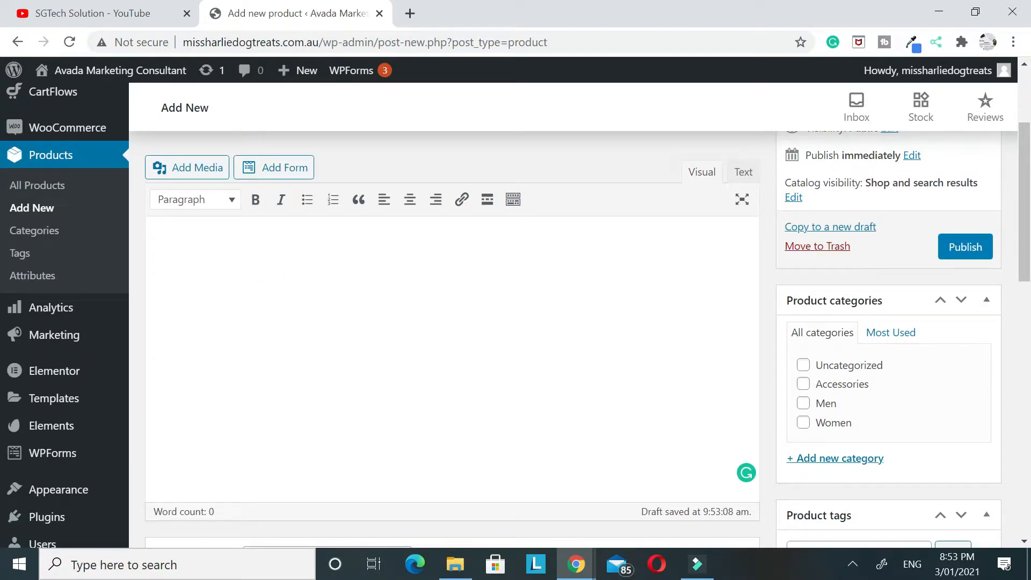
{"action": "type", "text": "Made fr"}
{"action": "type", "text": "om pute "}
{"action": "type", "text": "re"}
{"action": "type", "text": " cotton."}
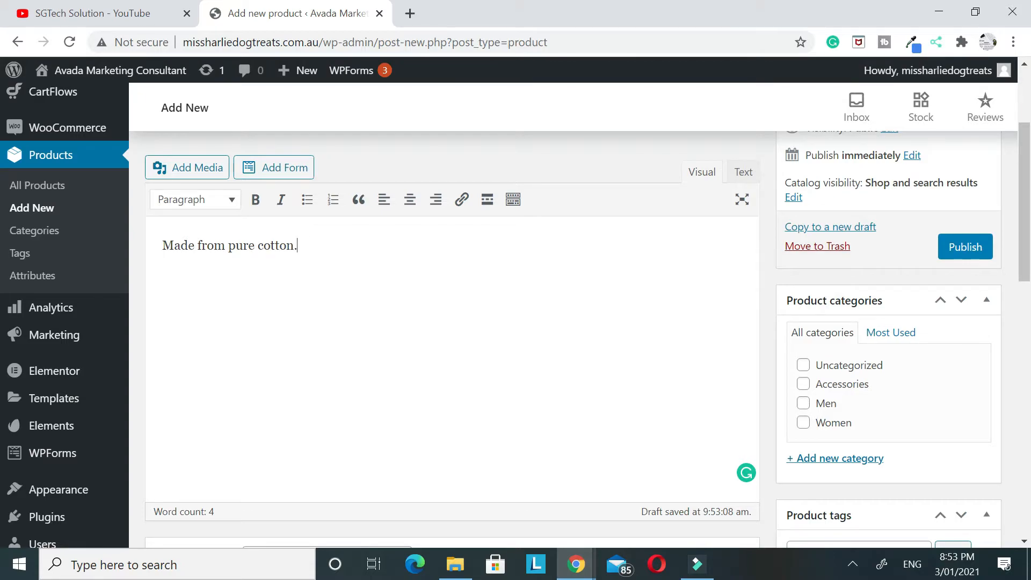
View the product types offered in the product data section, keeping Simple product selected
{"action": "scroll", "coordinate": [384, 365], "scroll_direction": "up", "scroll_amount": 3}
{"action": "scroll", "coordinate": [398, 369], "scroll_direction": "down", "scroll_amount": 9}
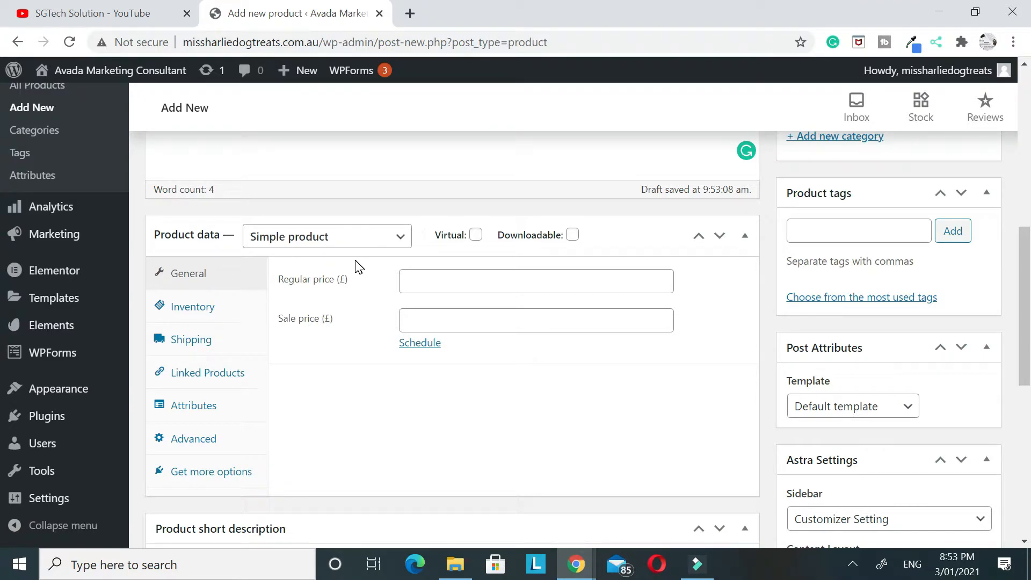
{"action": "left_click", "coordinate": [368, 235]}
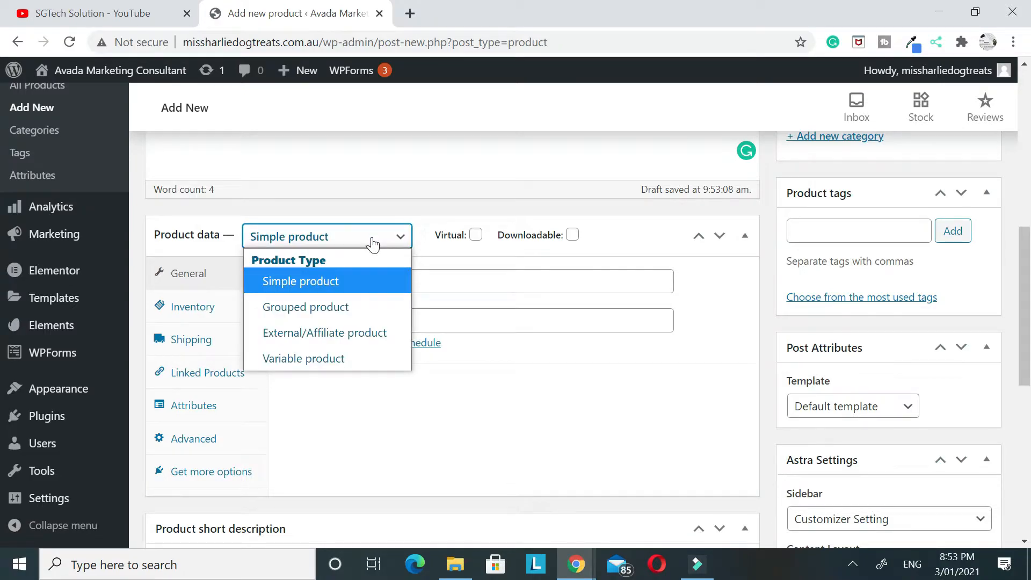
{"action": "left_click", "coordinate": [341, 236]}
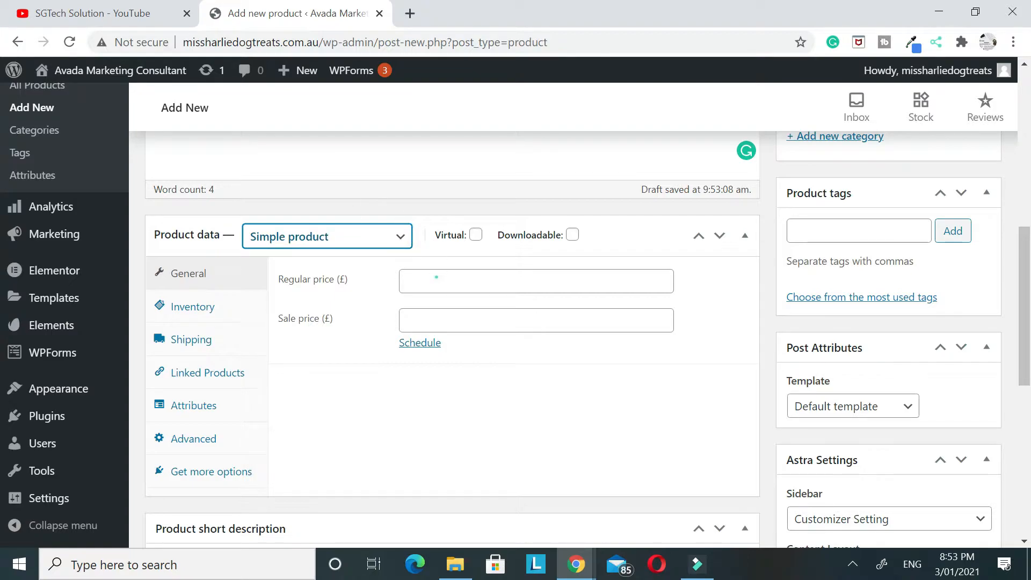
Set the product's regular price to £500 and its sale price to £450
{"action": "left_click", "coordinate": [433, 279]}
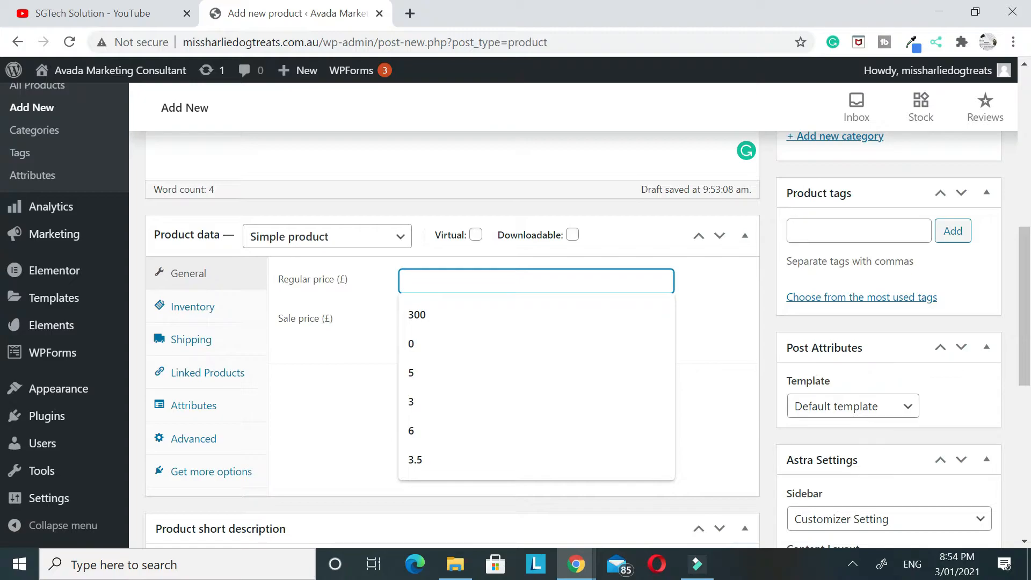
{"action": "type", "text": "500"}
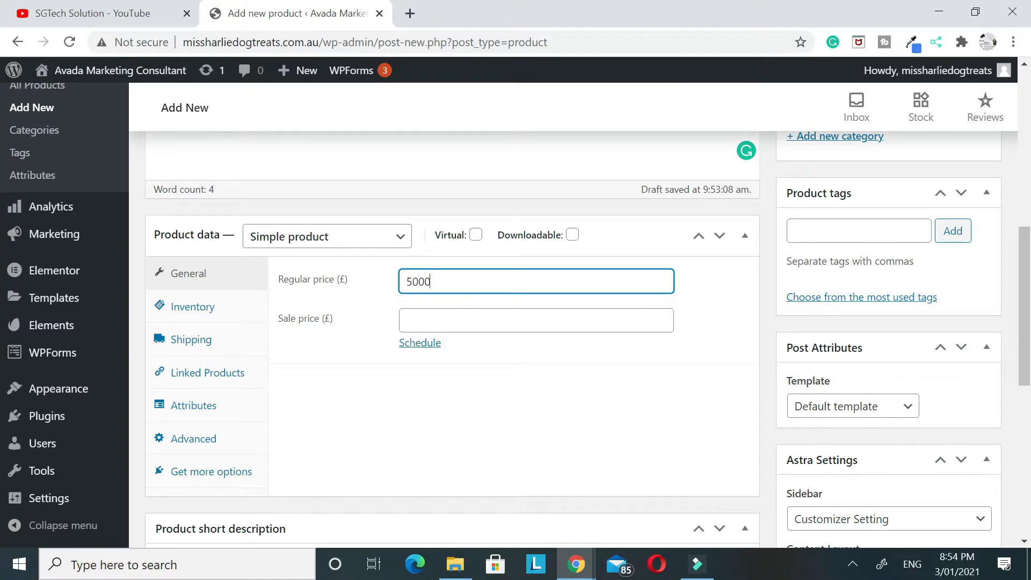
{"action": "left_click", "coordinate": [590, 427]}
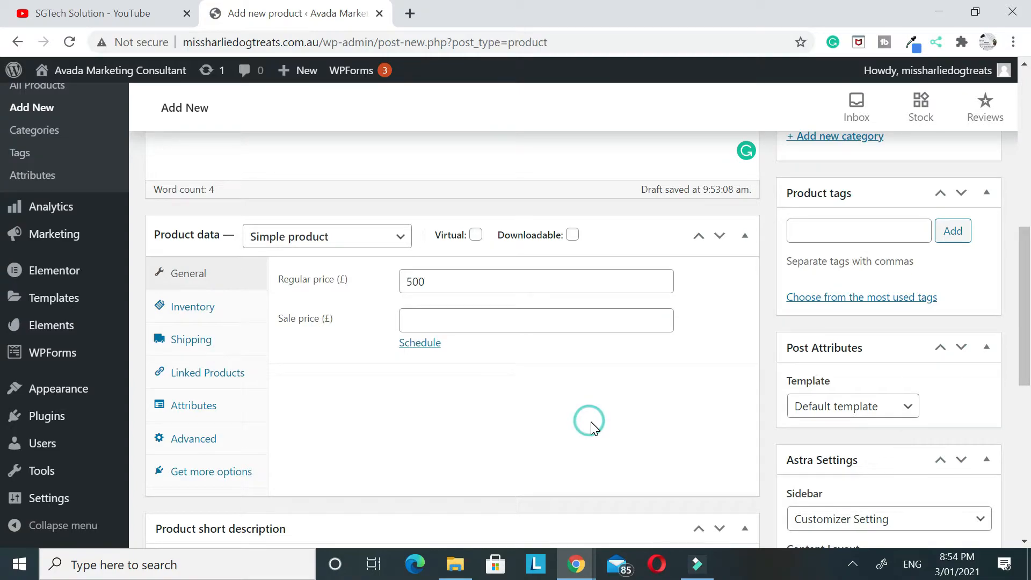
{"action": "left_click", "coordinate": [453, 318]}
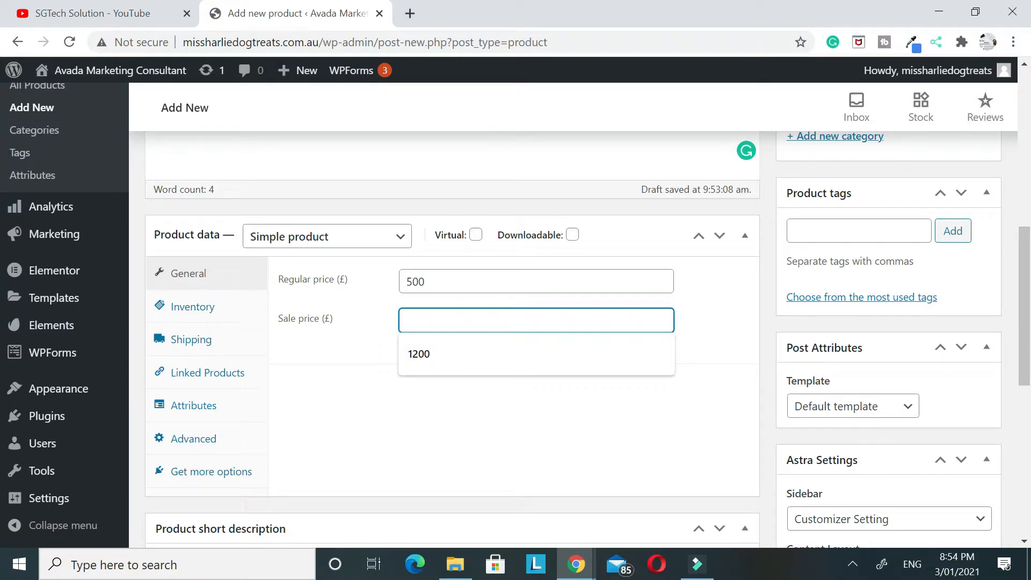
{"action": "type", "text": "450"}
{"action": "left_click", "coordinate": [480, 435]}
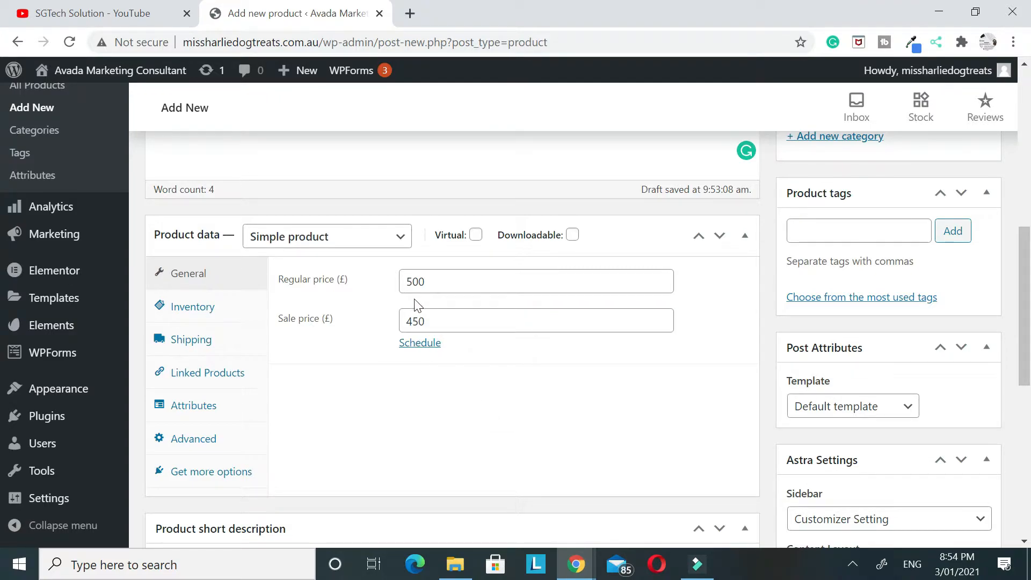
{"action": "left_click", "coordinate": [456, 282]}
{"action": "left_click", "coordinate": [567, 460]}
Enter "We don't have any other sizes for this product." as the product short description
{"action": "scroll", "coordinate": [584, 430], "scroll_direction": "down", "scroll_amount": 7}
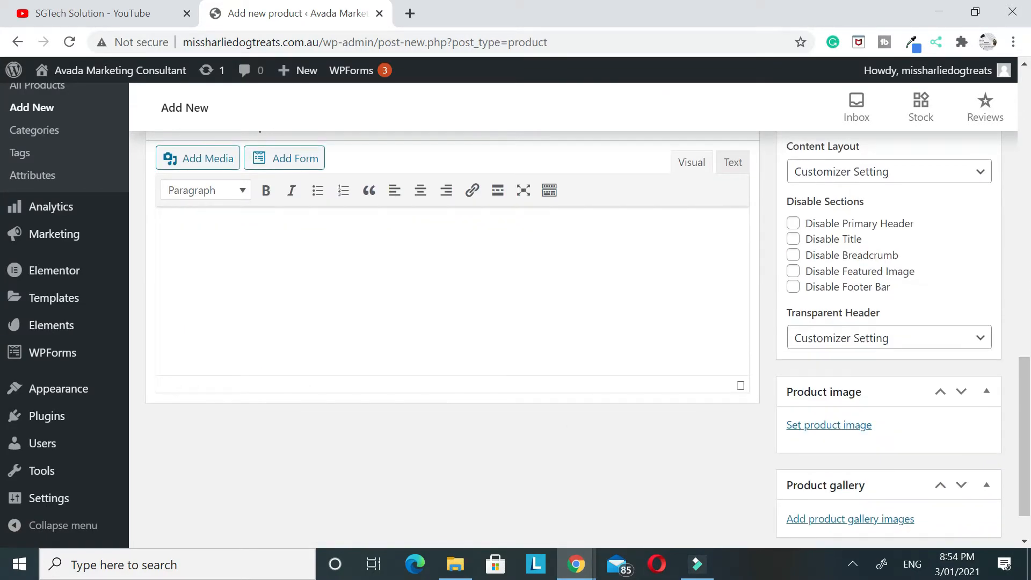
{"action": "scroll", "coordinate": [585, 430], "scroll_direction": "up", "scroll_amount": 1}
{"action": "scroll", "coordinate": [333, 348], "scroll_direction": "up", "scroll_amount": 1}
{"action": "left_click", "coordinate": [334, 348]}
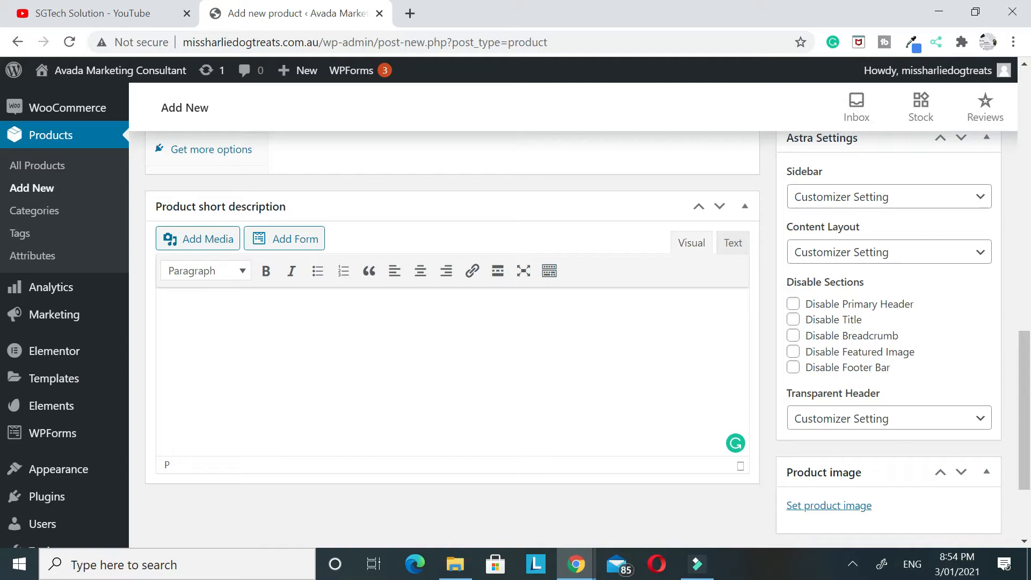
{"action": "type", "text": "d"}
{"action": "type", "text": "o'"}
{"action": "type", "text": "'t have any other si"}
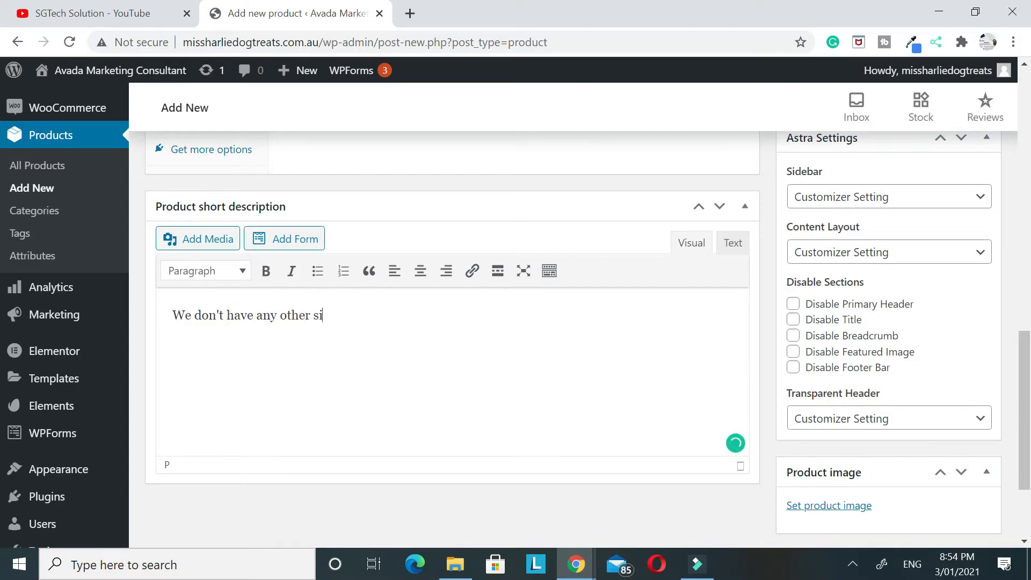
{"action": "type", "text": " for this product."}
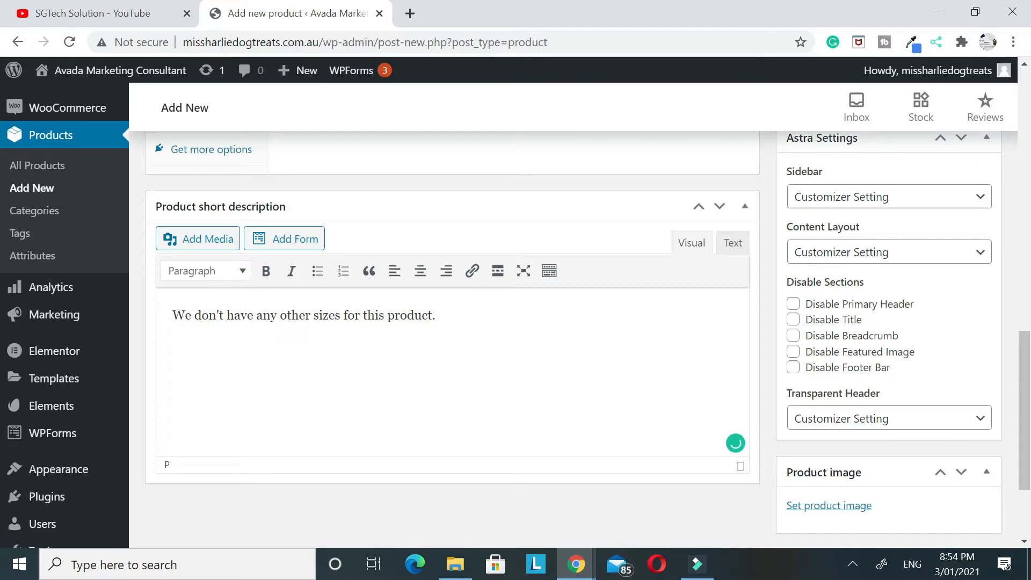
Assign the Hat product to the existing Men category
{"action": "scroll", "coordinate": [472, 368], "scroll_direction": "up", "scroll_amount": 15}
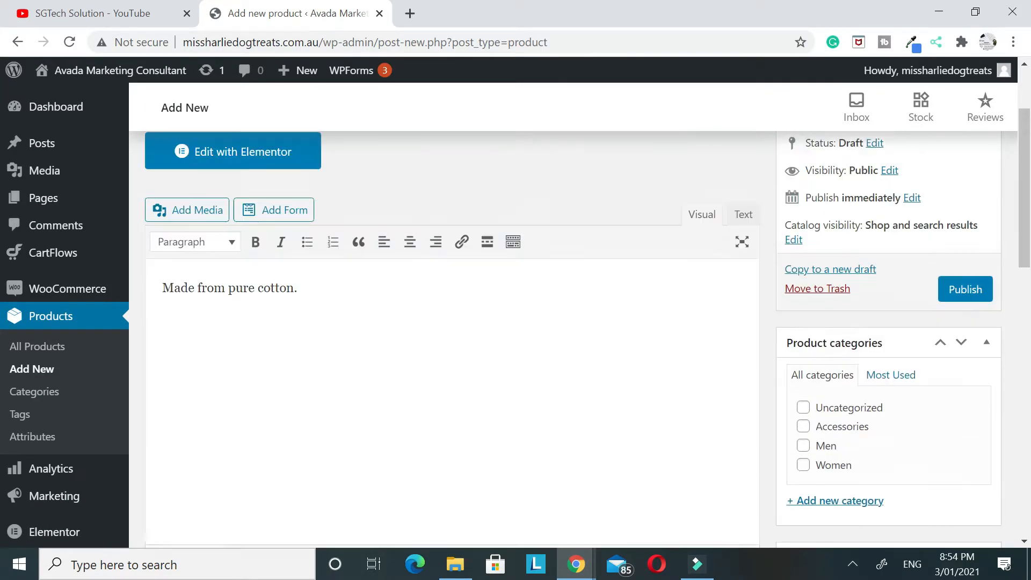
{"action": "scroll", "coordinate": [396, 346], "scroll_direction": "up", "scroll_amount": 2}
{"action": "scroll", "coordinate": [396, 345], "scroll_direction": "down", "scroll_amount": 3}
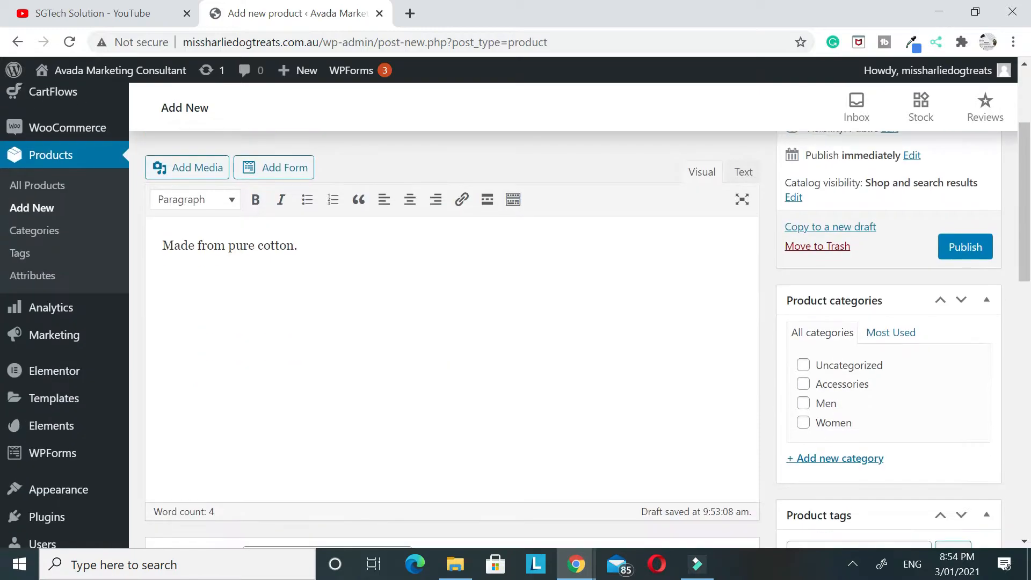
{"action": "scroll", "coordinate": [824, 221], "scroll_direction": "down", "scroll_amount": 1}
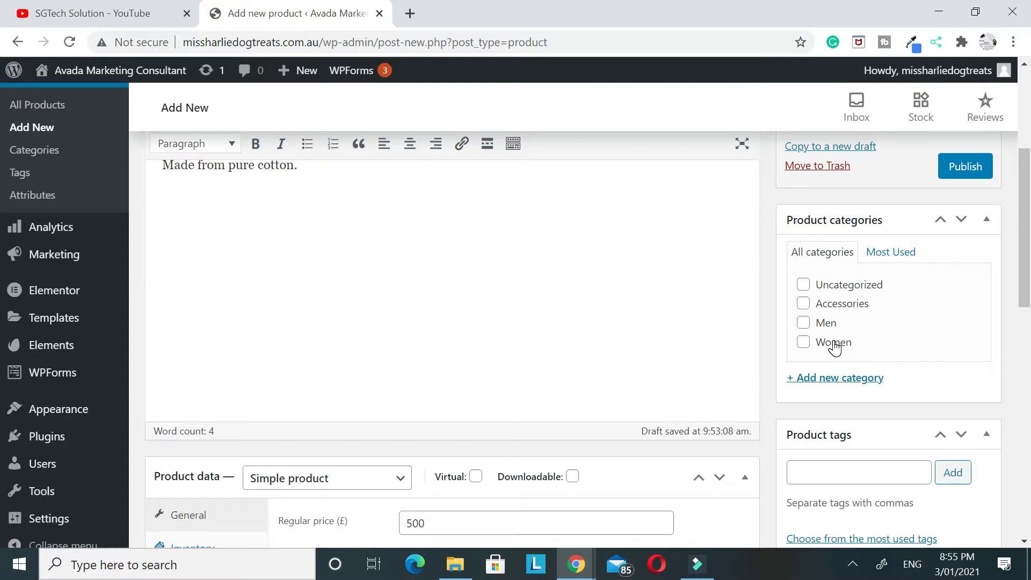
{"action": "left_click", "coordinate": [804, 323]}
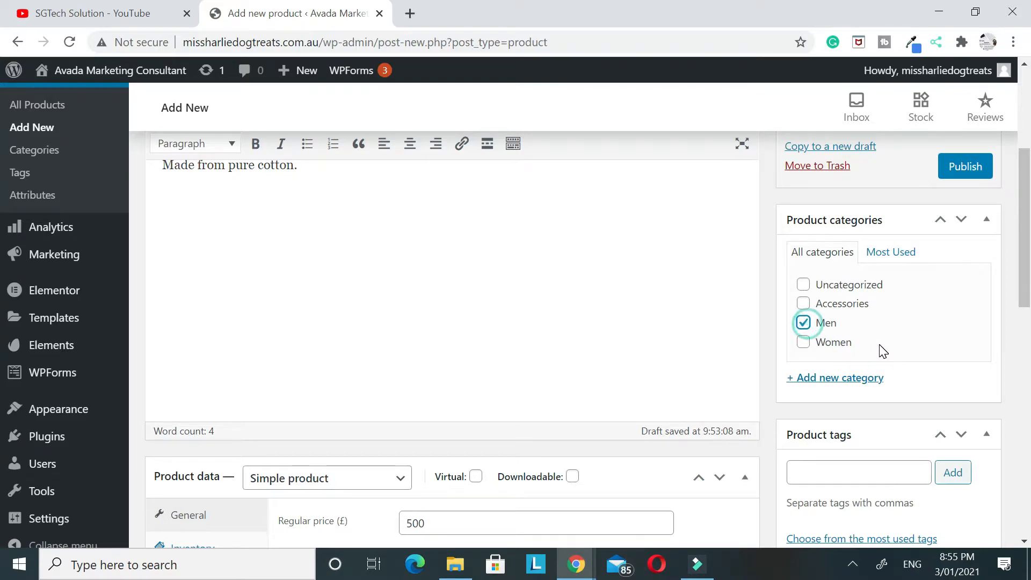
{"action": "left_click", "coordinate": [804, 344]}
{"action": "left_click", "coordinate": [804, 343]}
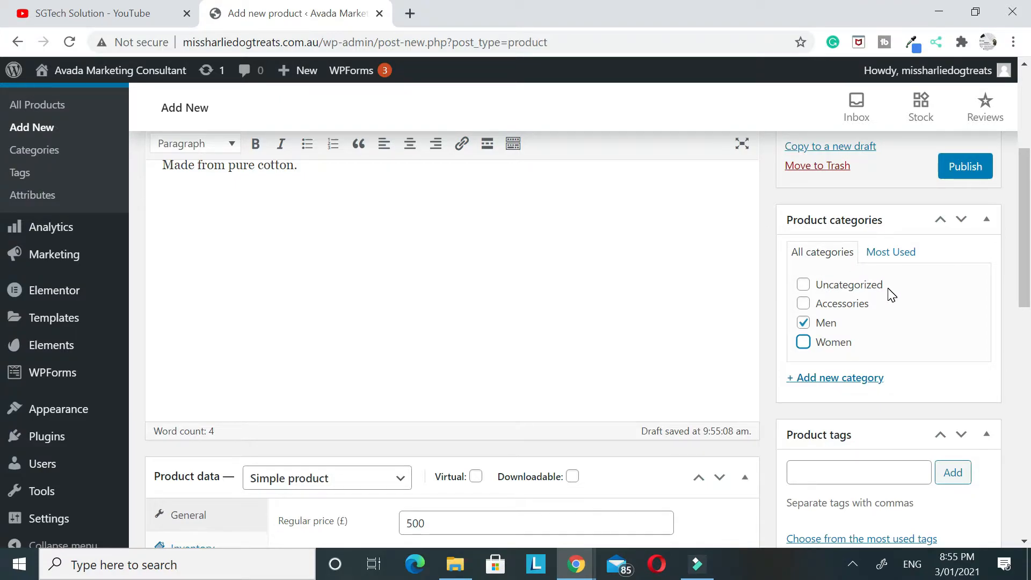
Add a new product category named Child for the Hat and remove the product from the Men category
{"action": "left_click", "coordinate": [817, 380]}
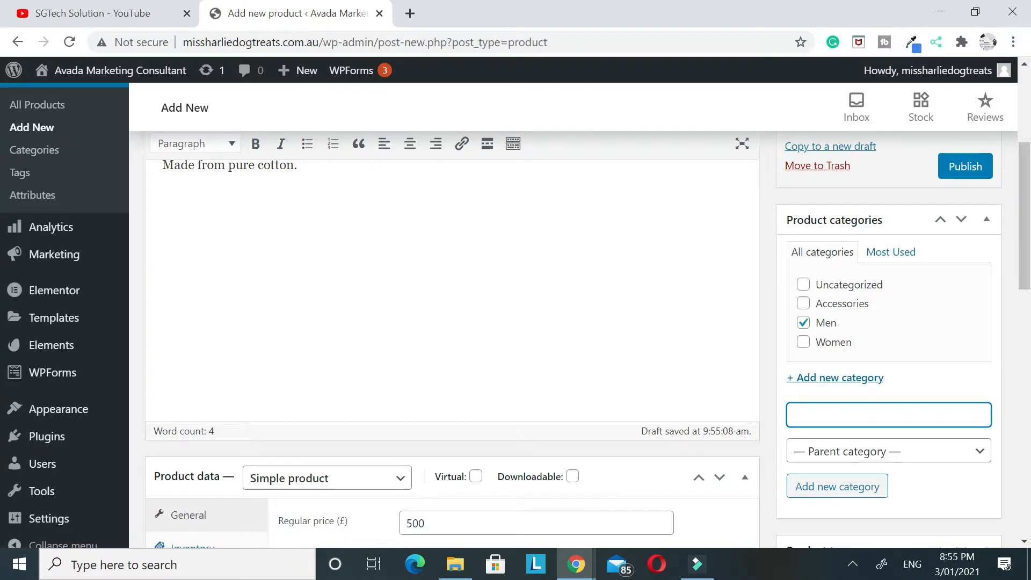
{"action": "type", "text": "Child"}
{"action": "scroll", "coordinate": [870, 425], "scroll_direction": "down", "scroll_amount": 1}
{"action": "left_click", "coordinate": [869, 408]}
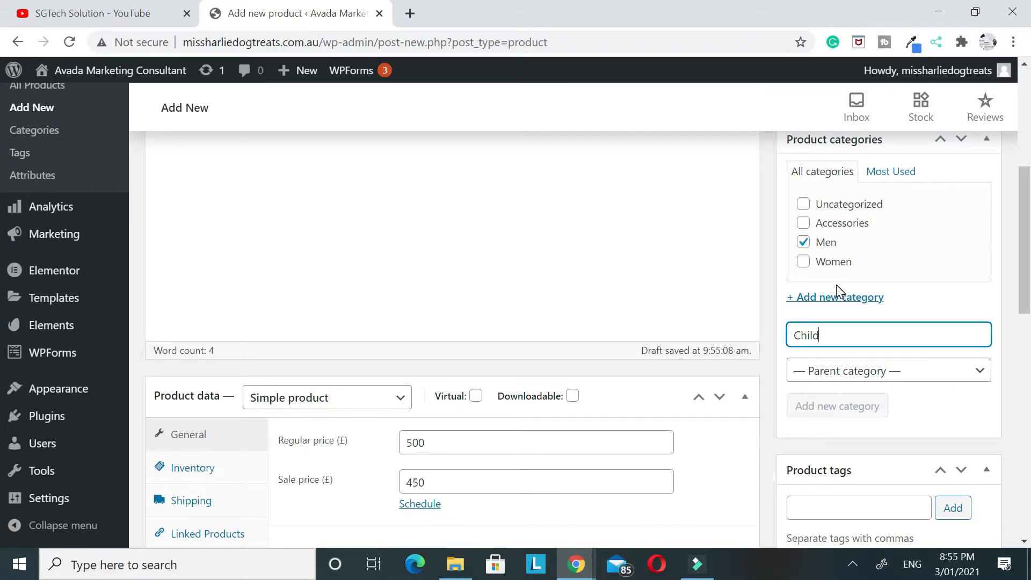
{"action": "left_click", "coordinate": [803, 261]}
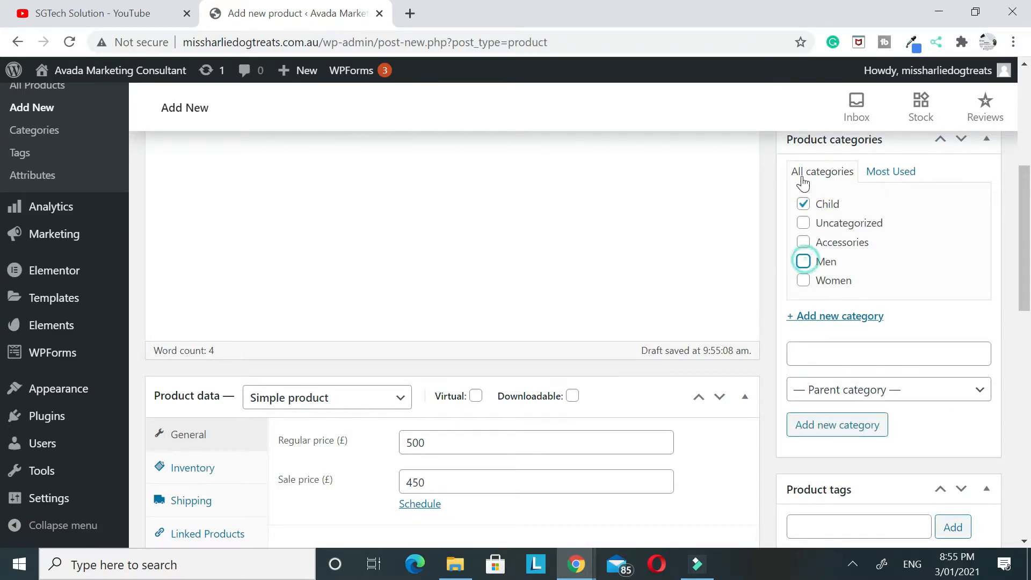
Set the product's Sidebar option in the Astra Settings to No Sidebar
{"action": "scroll", "coordinate": [820, 198], "scroll_direction": "down", "scroll_amount": 3}
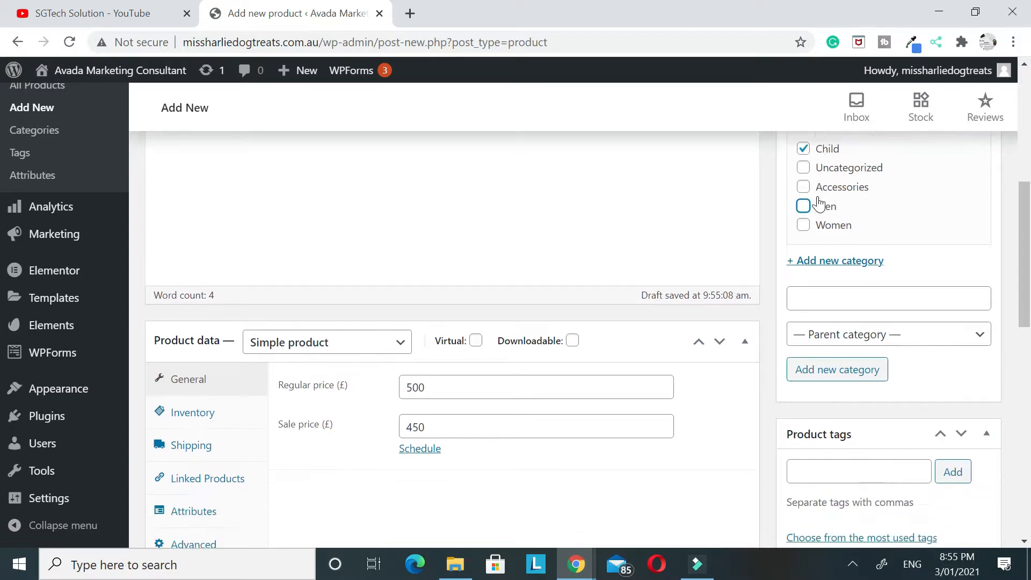
{"action": "scroll", "coordinate": [886, 252], "scroll_direction": "down", "scroll_amount": 5}
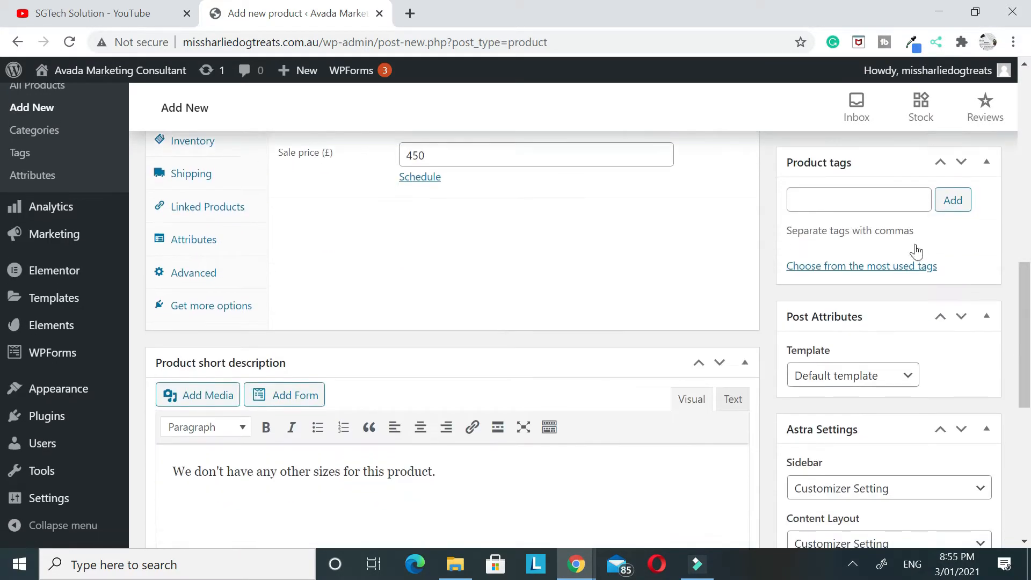
{"action": "scroll", "coordinate": [835, 215], "scroll_direction": "up", "scroll_amount": 3}
{"action": "left_click", "coordinate": [839, 288]}
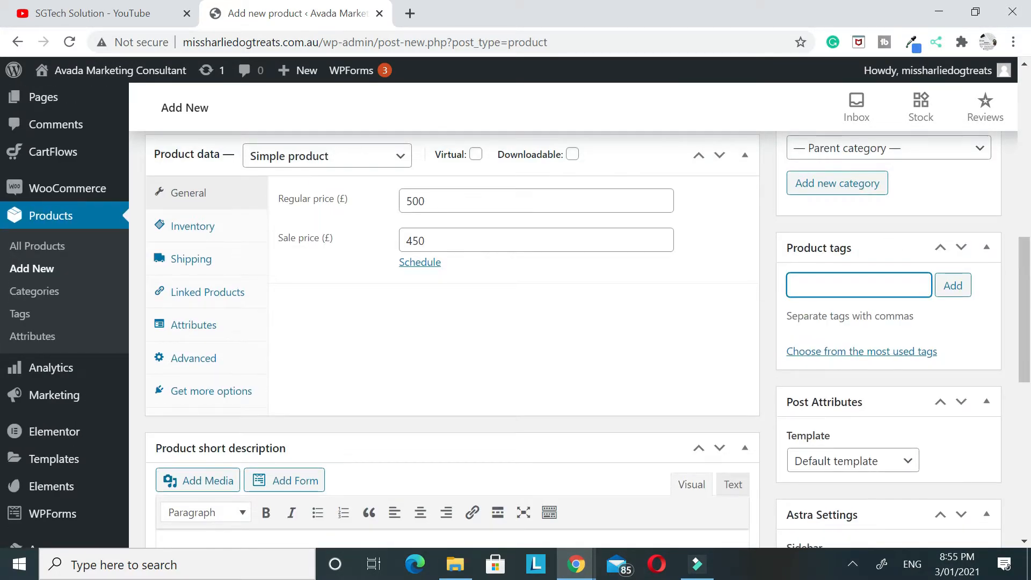
{"action": "scroll", "coordinate": [849, 292], "scroll_direction": "down", "scroll_amount": 6}
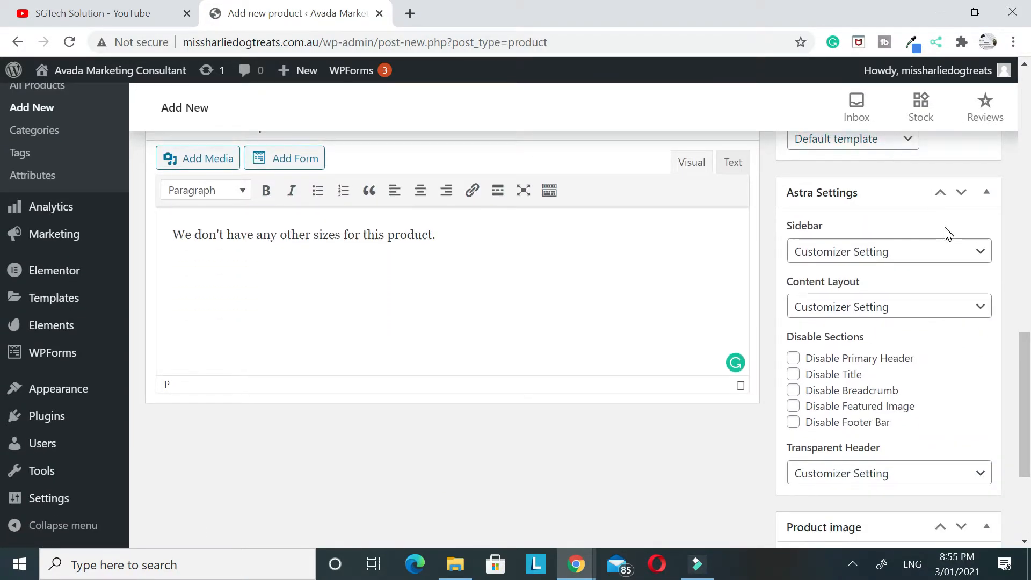
{"action": "scroll", "coordinate": [921, 222], "scroll_direction": "down", "scroll_amount": 2}
{"action": "left_click", "coordinate": [944, 172]}
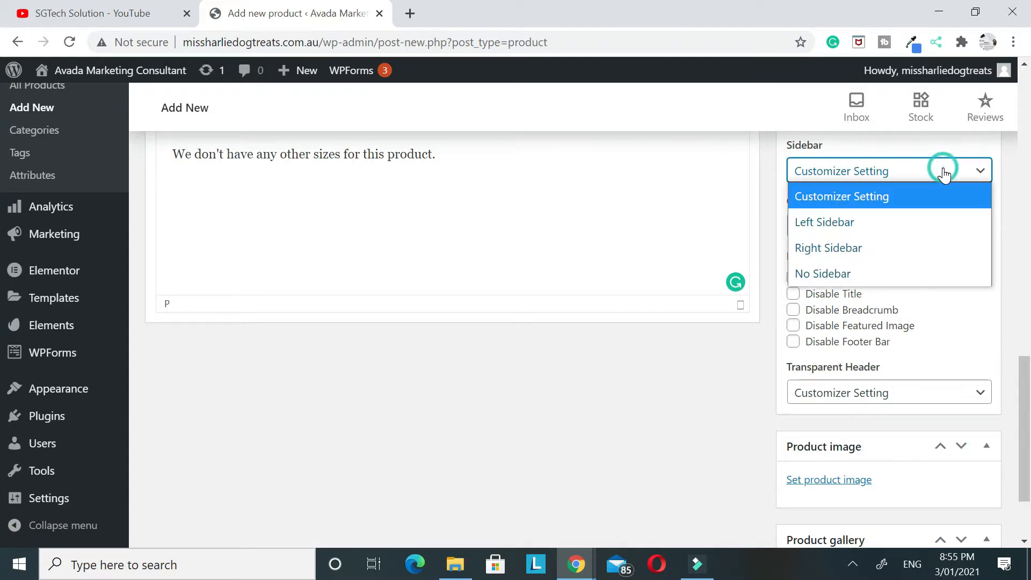
{"action": "left_click", "coordinate": [822, 275]}
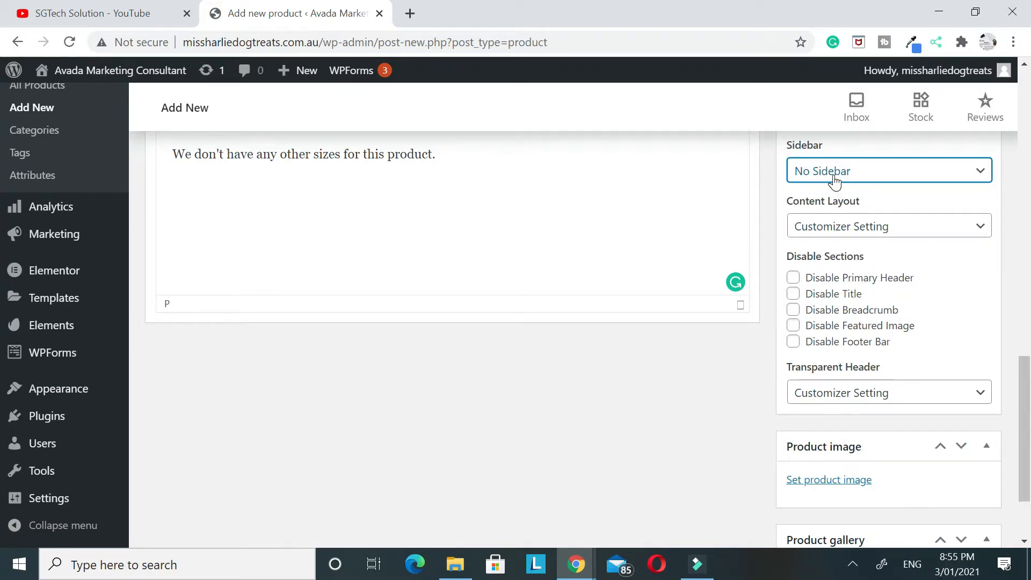
Set the media library photo of the man in a black hat and white T-shirt as the product image
{"action": "scroll", "coordinate": [833, 204], "scroll_direction": "down", "scroll_amount": 2}
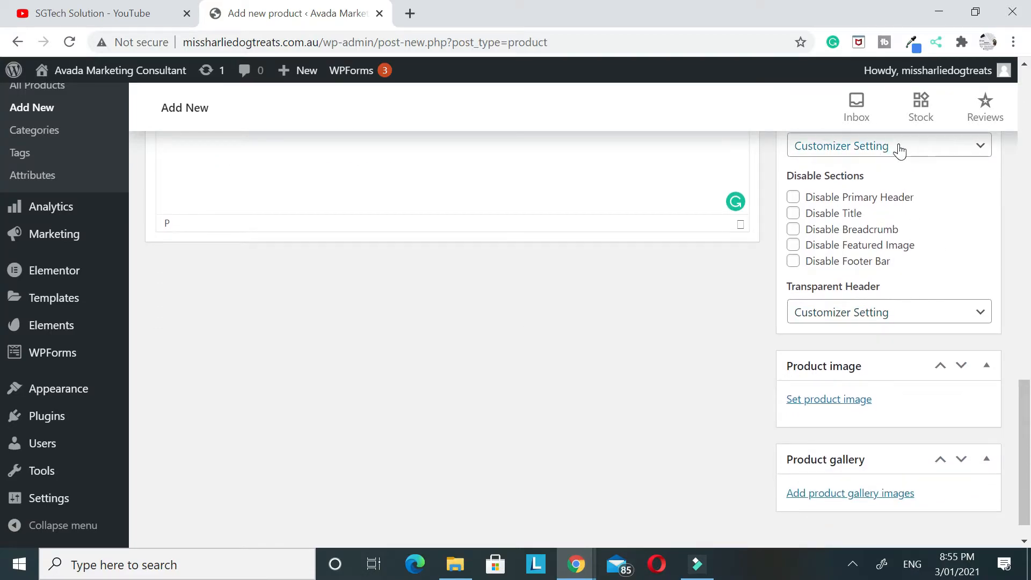
{"action": "scroll", "coordinate": [940, 161], "scroll_direction": "down", "scroll_amount": 1}
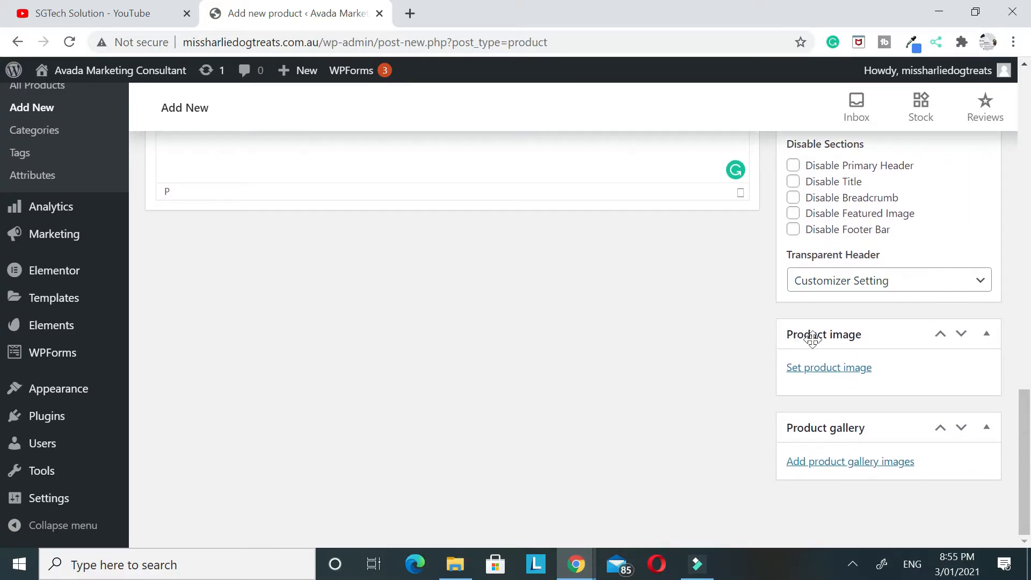
{"action": "left_click", "coordinate": [821, 369]}
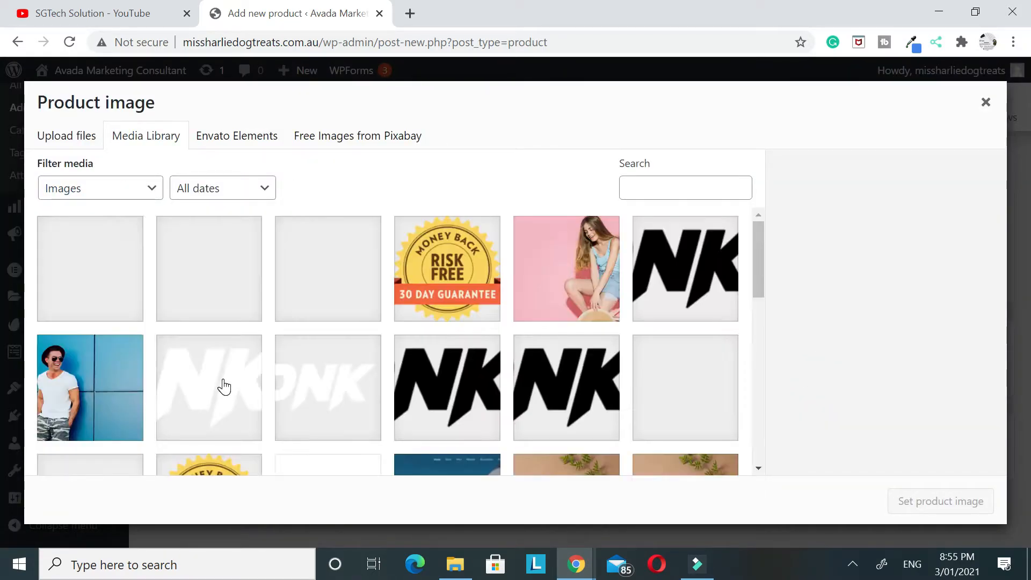
{"action": "scroll", "coordinate": [237, 354], "scroll_direction": "down", "scroll_amount": 5}
{"action": "scroll", "coordinate": [239, 358], "scroll_direction": "up", "scroll_amount": 4}
{"action": "scroll", "coordinate": [239, 357], "scroll_direction": "down", "scroll_amount": 7}
{"action": "scroll", "coordinate": [239, 358], "scroll_direction": "up", "scroll_amount": 5}
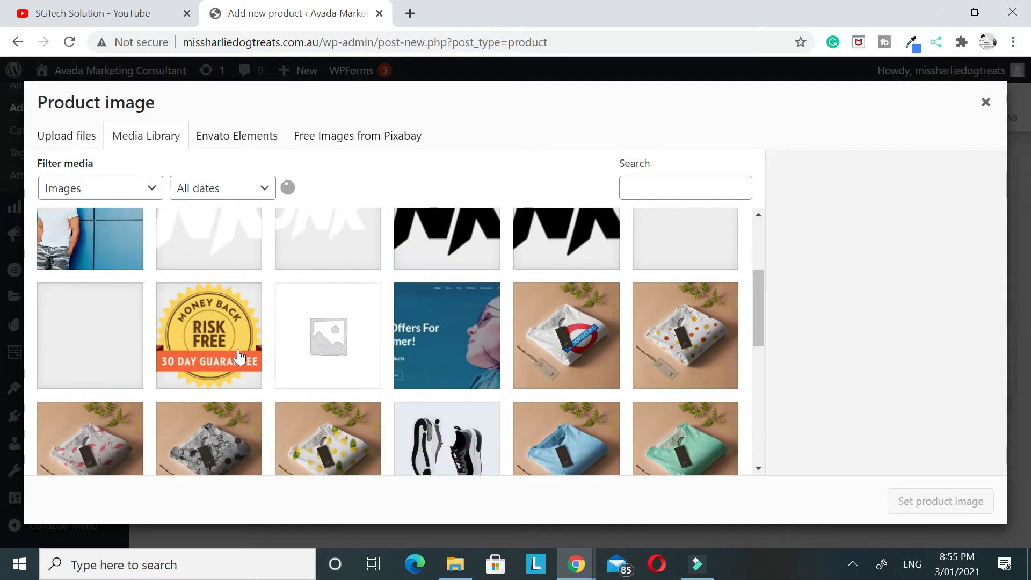
{"action": "left_click", "coordinate": [82, 266]}
{"action": "left_click", "coordinate": [898, 502]}
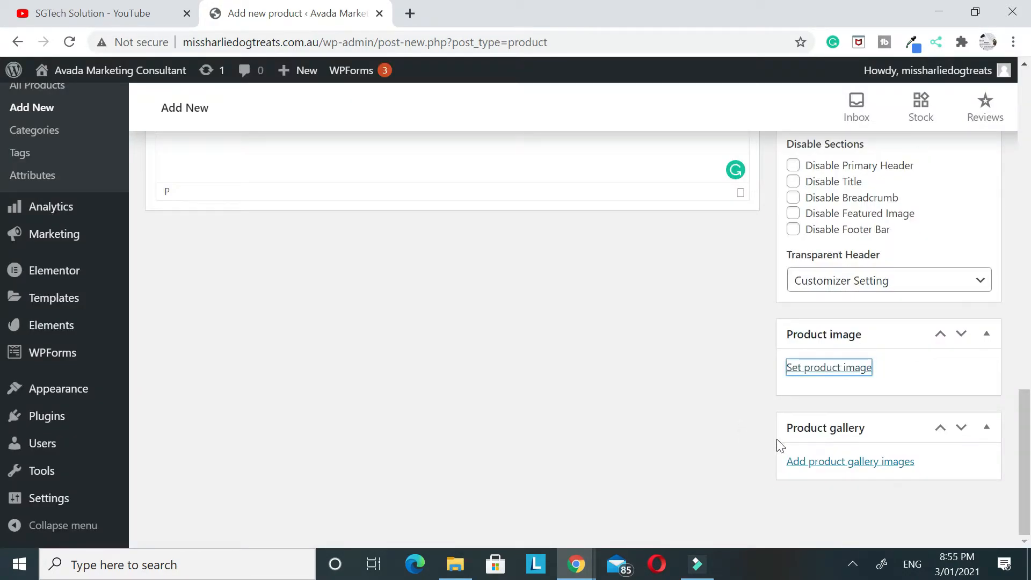
Add the black, blue and green hoodie images from the media library to the product gallery
{"action": "scroll", "coordinate": [804, 454], "scroll_direction": "down", "scroll_amount": 4}
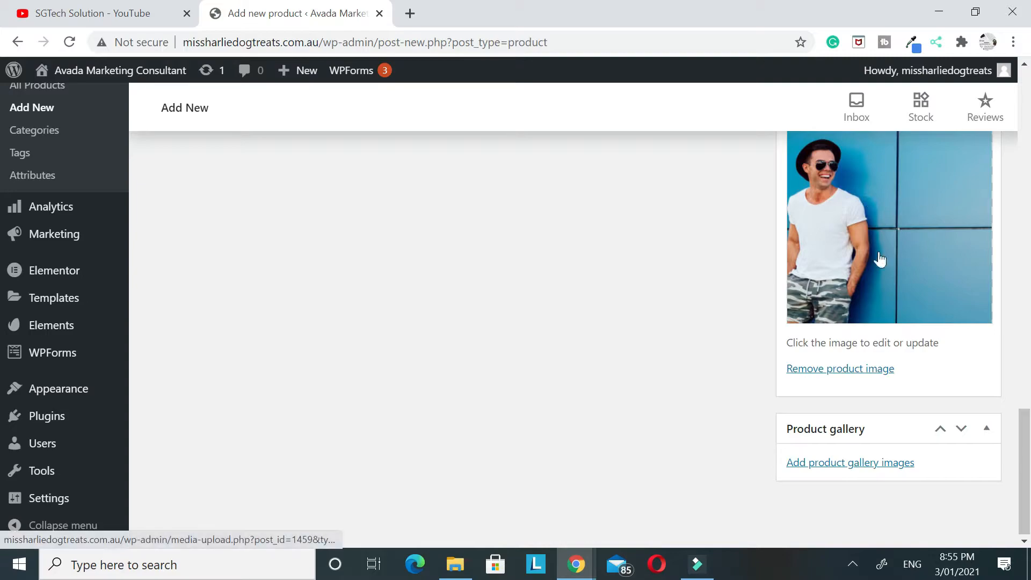
{"action": "left_click", "coordinate": [838, 470]}
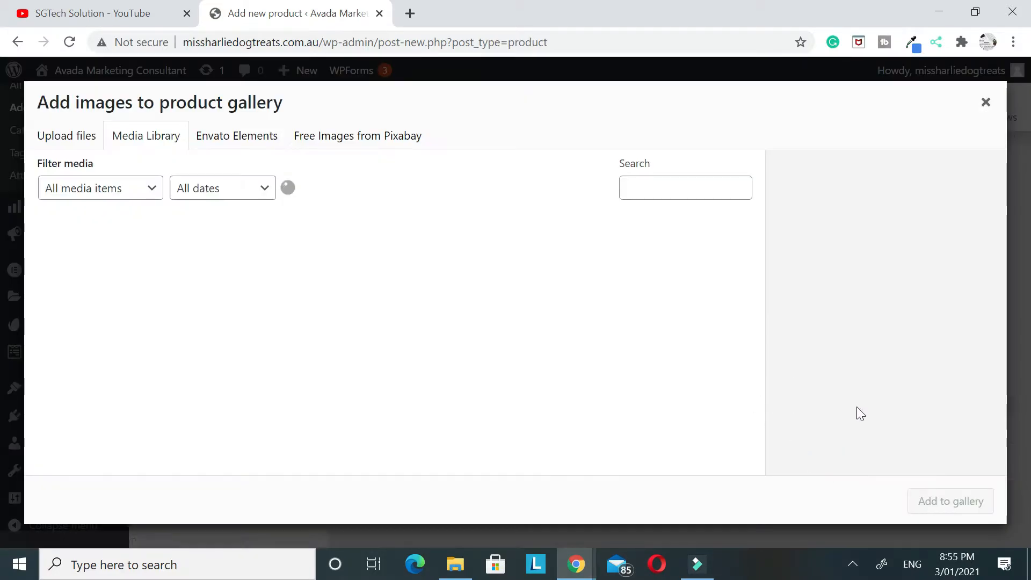
{"action": "scroll", "coordinate": [290, 314], "scroll_direction": "down", "scroll_amount": 4}
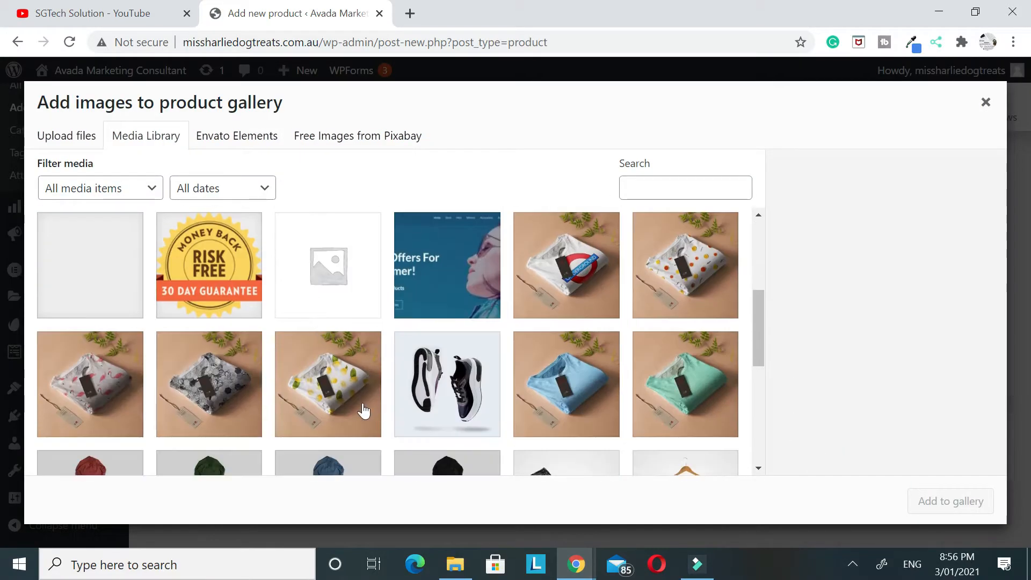
{"action": "scroll", "coordinate": [362, 405], "scroll_direction": "down", "scroll_amount": 3}
{"action": "left_click", "coordinate": [199, 352]}
{"action": "left_click", "coordinate": [341, 352]}
{"action": "left_click", "coordinate": [451, 352]}
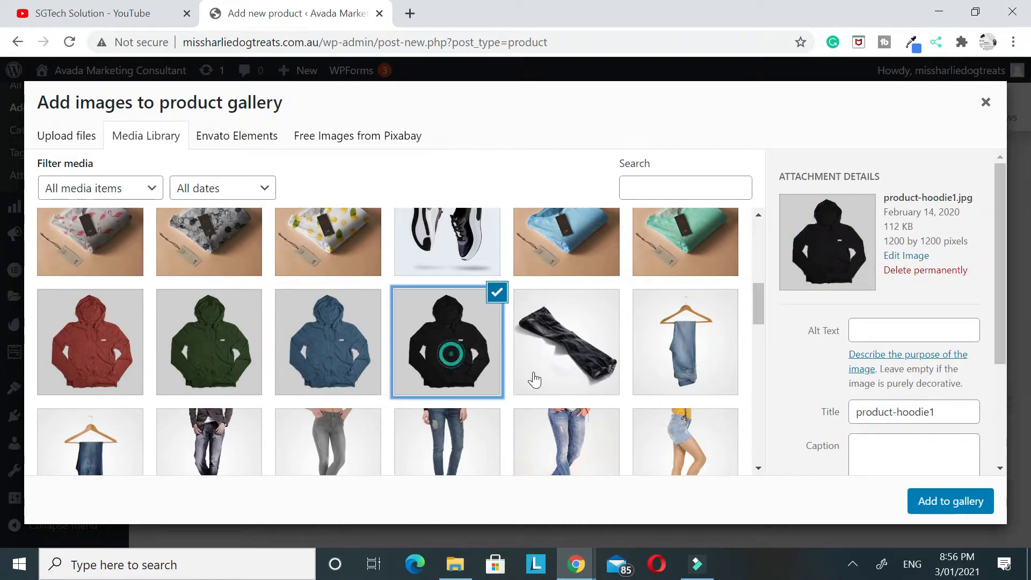
{"action": "left_click", "coordinate": [349, 350], "text": "ctrl"}
{"action": "left_click", "coordinate": [230, 353], "text": "ctrl"}
{"action": "left_click", "coordinate": [951, 501]}
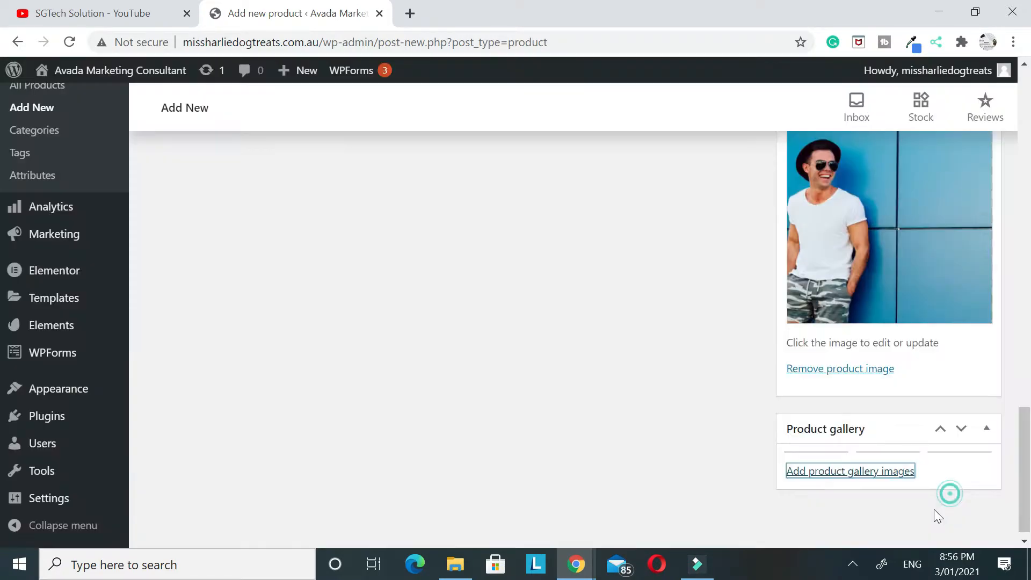
Publish the Hat product and open its live product page in a new browser tab
{"action": "scroll", "coordinate": [819, 457], "scroll_direction": "up", "scroll_amount": 20}
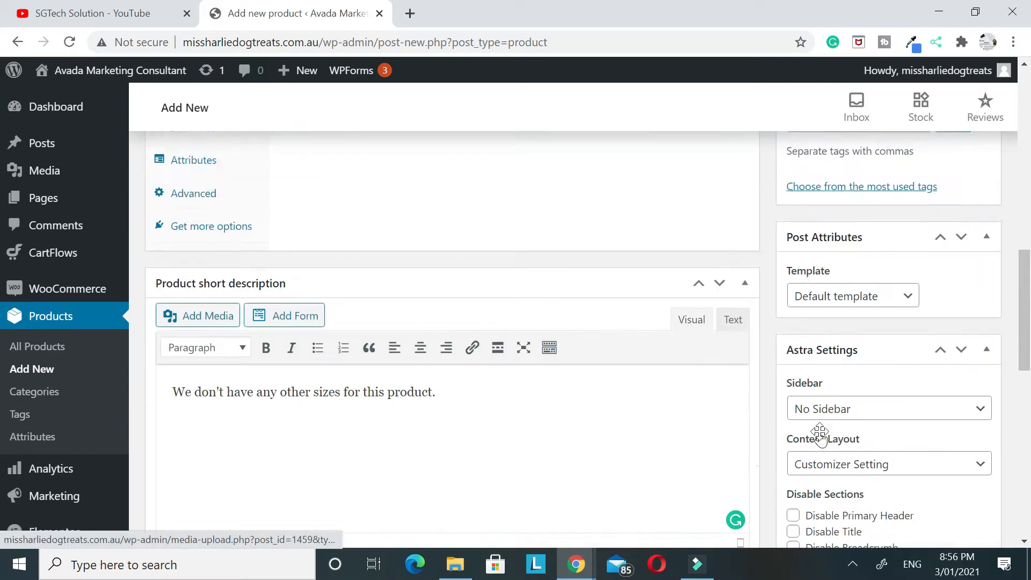
{"action": "left_click", "coordinate": [980, 409]}
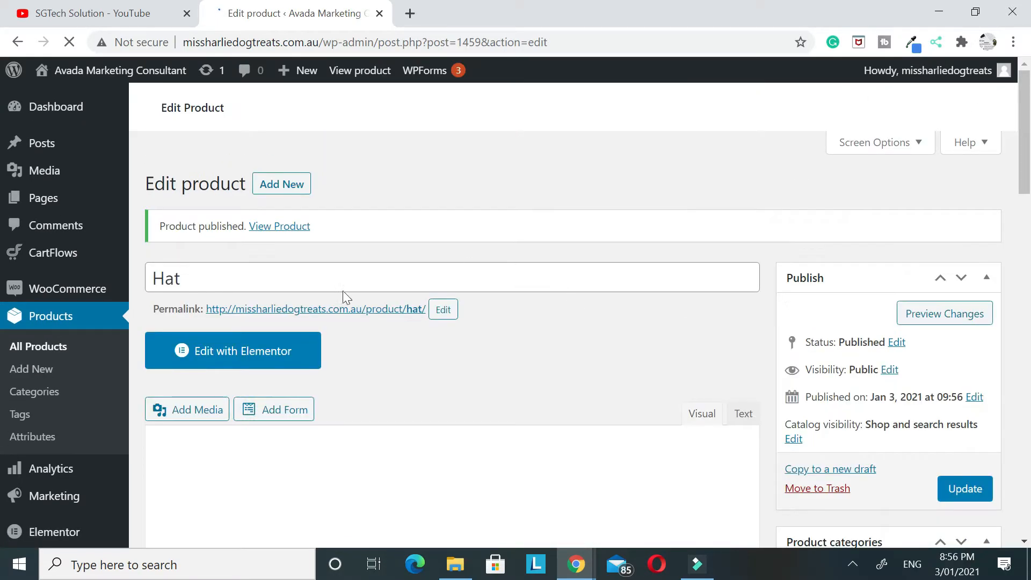
{"action": "right_click", "coordinate": [354, 320]}
{"action": "left_click", "coordinate": [391, 327]}
{"action": "left_click", "coordinate": [451, 15]}
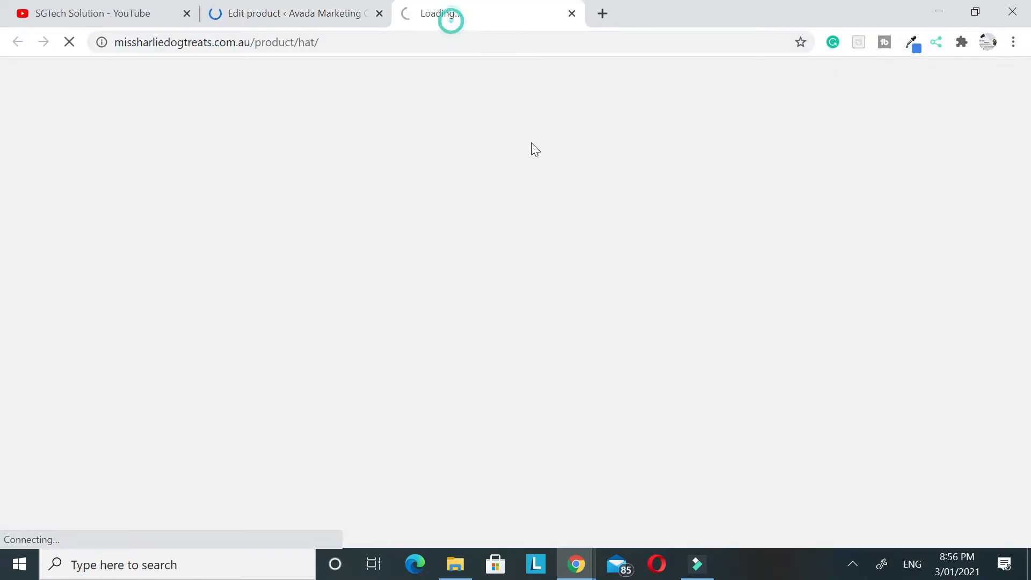
{"action": "left_click", "coordinate": [285, 15]}
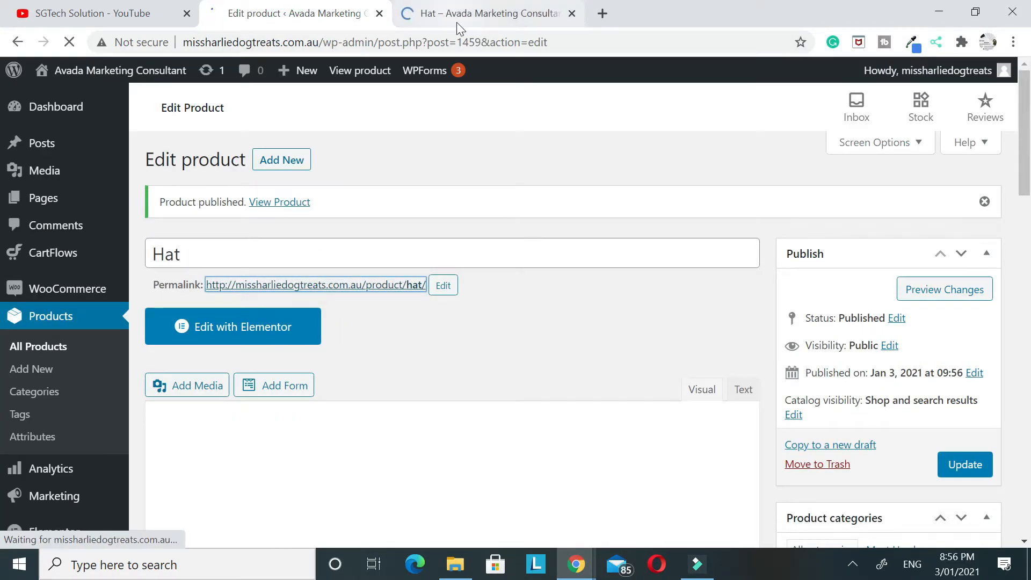
{"action": "left_click", "coordinate": [457, 18]}
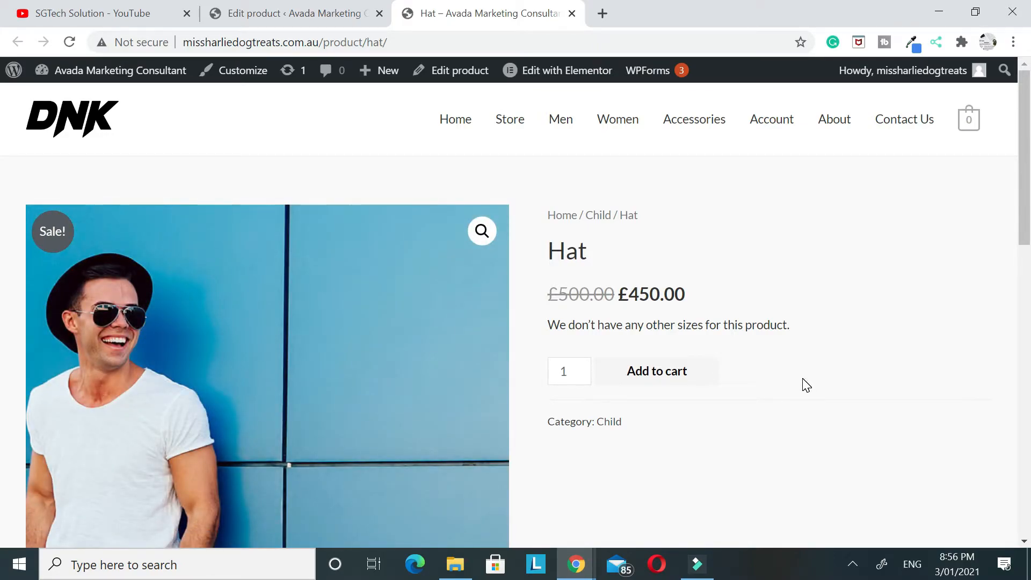
Examine the prices, short description and gallery images on the live Hat page
{"action": "scroll", "coordinate": [805, 384], "scroll_direction": "down", "scroll_amount": 3}
{"action": "scroll", "coordinate": [805, 385], "scroll_direction": "up", "scroll_amount": 3}
{"action": "left_click_drag", "start_coordinate": [547, 322], "coordinate": [604, 325]}
{"action": "left_click", "coordinate": [912, 352]}
{"action": "scroll", "coordinate": [227, 331], "scroll_direction": "down", "scroll_amount": 6}
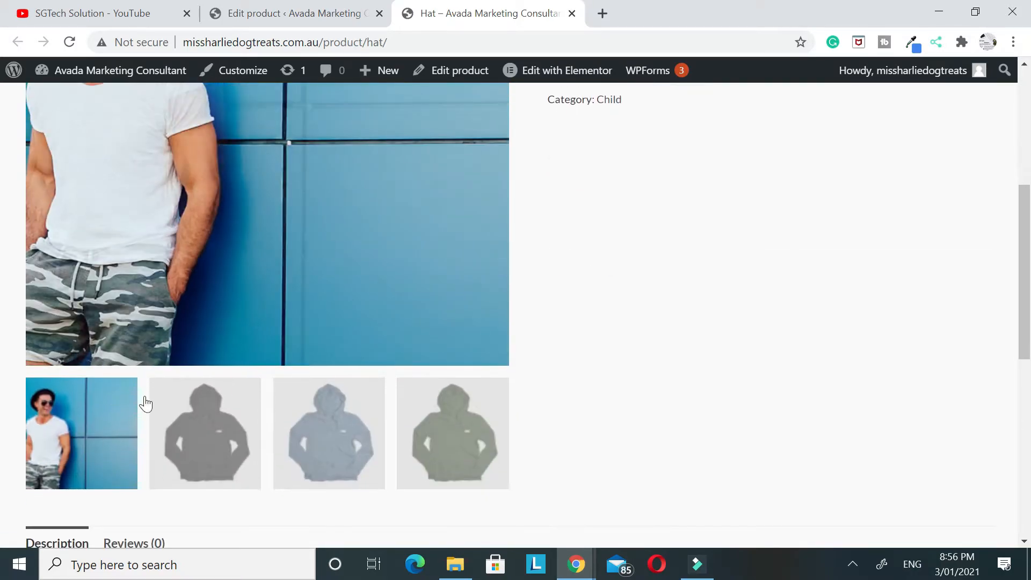
{"action": "scroll", "coordinate": [650, 370], "scroll_direction": "up", "scroll_amount": 3}
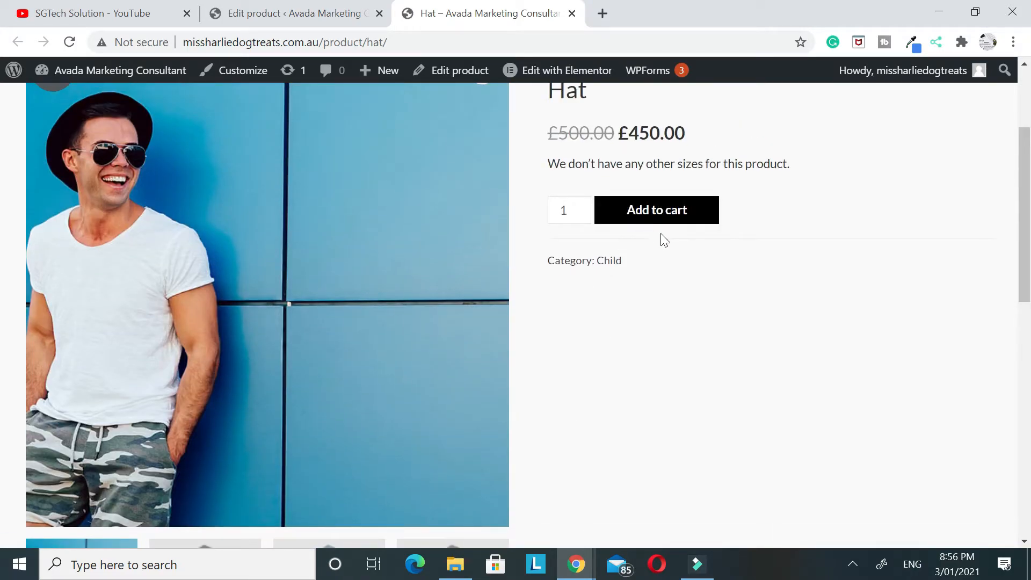
Check the main description and the reviews section of the live Hat page
{"action": "scroll", "coordinate": [668, 281], "scroll_direction": "down", "scroll_amount": 9}
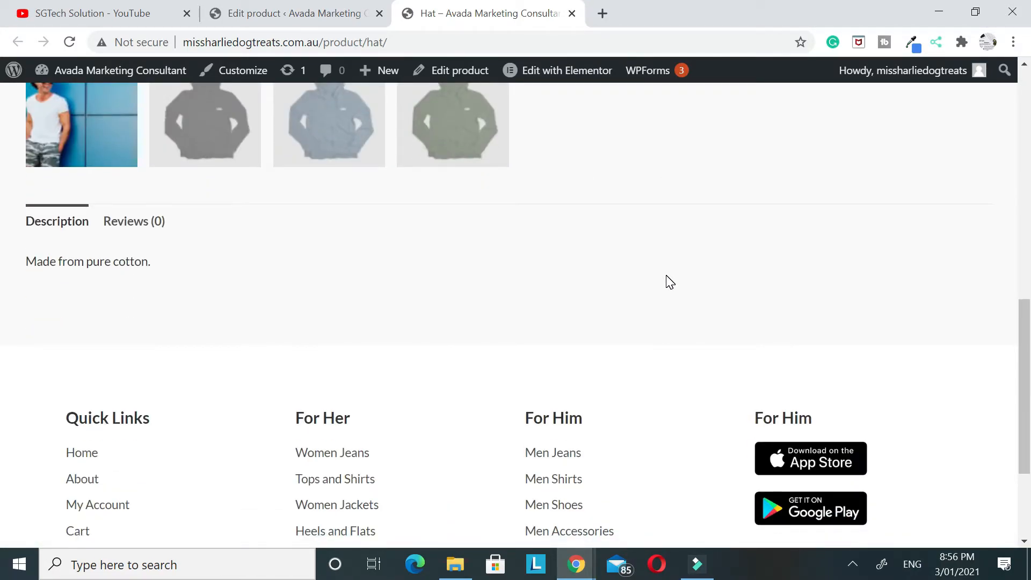
{"action": "left_click_drag", "start_coordinate": [26, 263], "coordinate": [141, 262]}
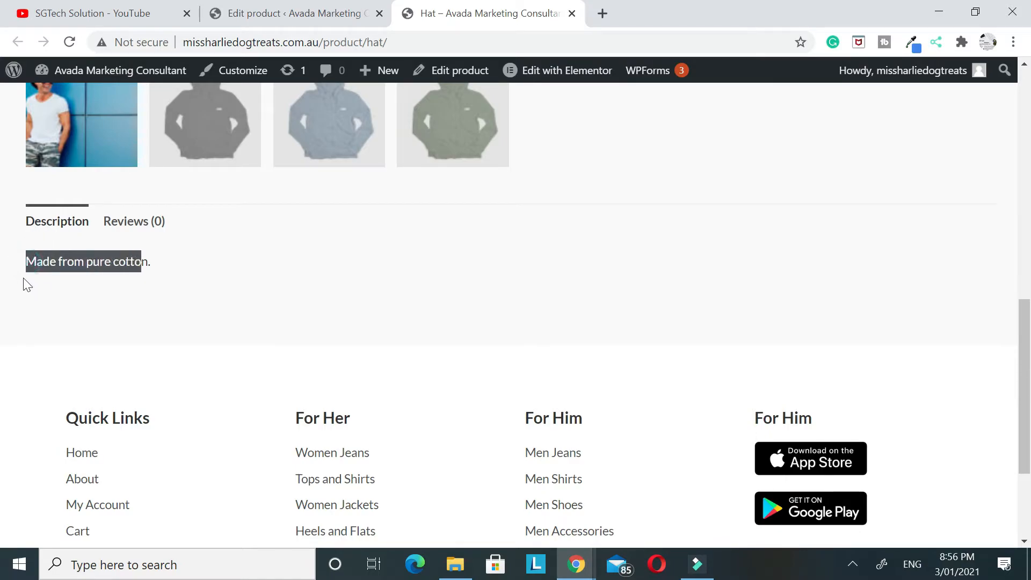
{"action": "left_click", "coordinate": [157, 274]}
{"action": "scroll", "coordinate": [161, 279], "scroll_direction": "up", "scroll_amount": 7}
{"action": "scroll", "coordinate": [183, 306], "scroll_direction": "down", "scroll_amount": 6}
{"action": "left_click", "coordinate": [126, 299]}
{"action": "scroll", "coordinate": [370, 340], "scroll_direction": "down", "scroll_amount": 3}
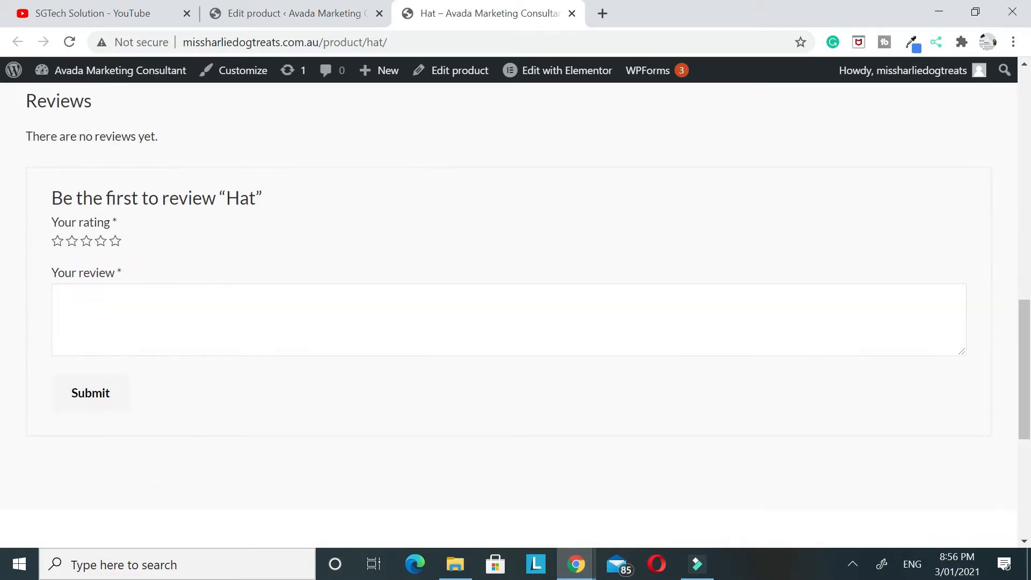
{"action": "scroll", "coordinate": [224, 241], "scroll_direction": "up", "scroll_amount": 8}
{"action": "scroll", "coordinate": [224, 241], "scroll_direction": "up", "scroll_amount": 3}
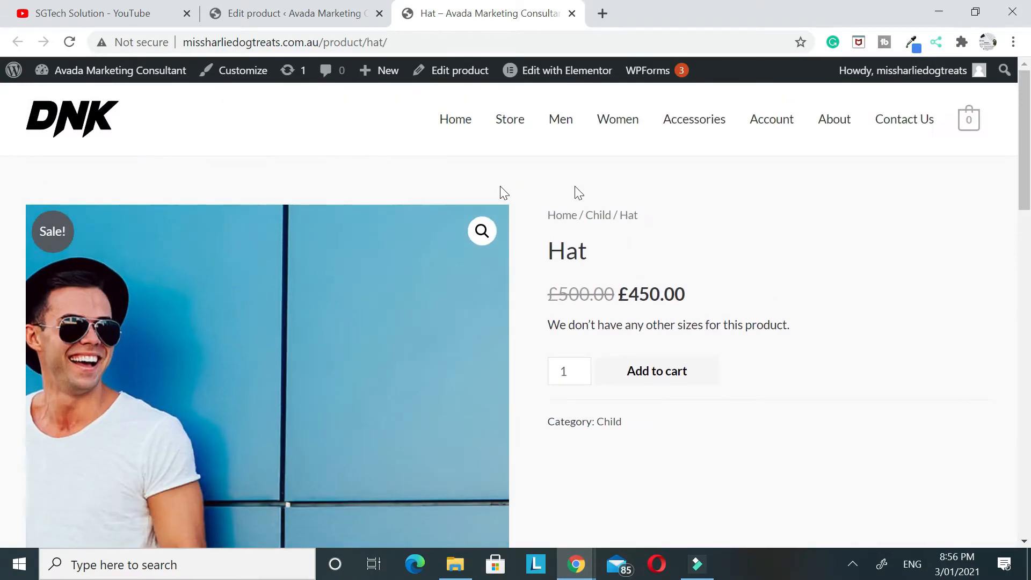
Return to the Hat product's edit page and update the product to save its changes
{"action": "scroll", "coordinate": [501, 191], "scroll_direction": "down", "scroll_amount": 1}
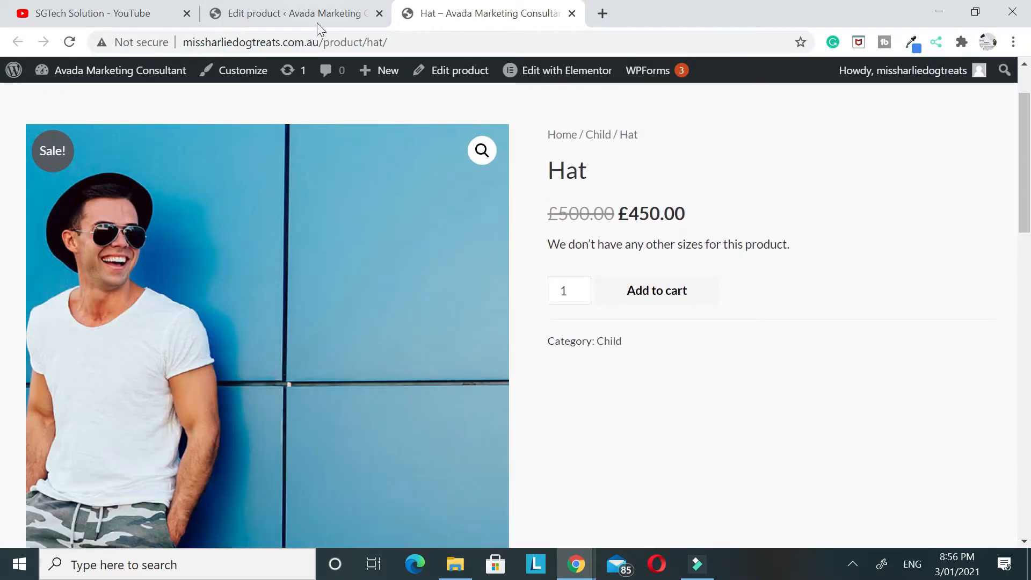
{"action": "left_click", "coordinate": [317, 16]}
{"action": "left_click", "coordinate": [444, 18]}
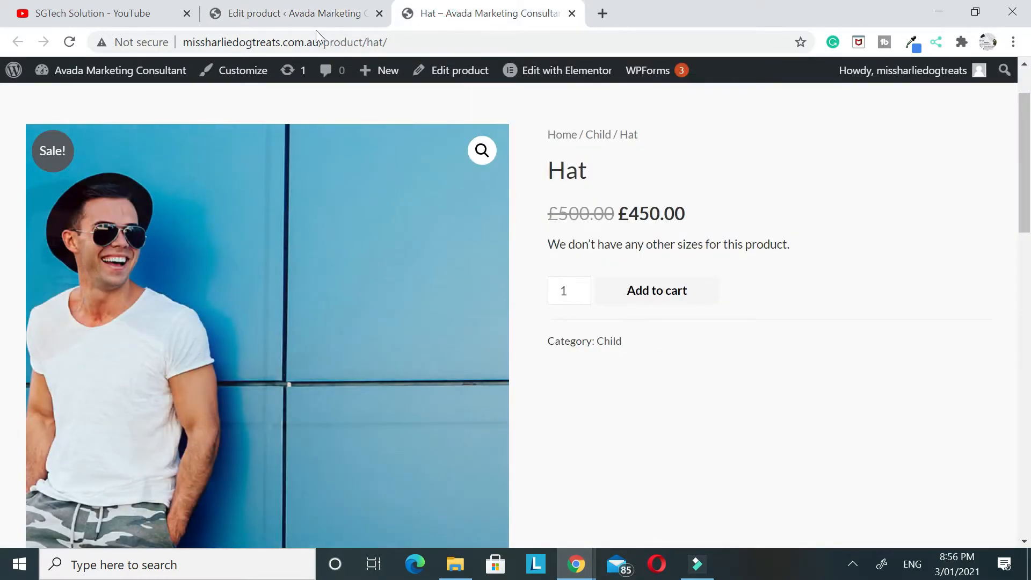
{"action": "left_click", "coordinate": [305, 12]}
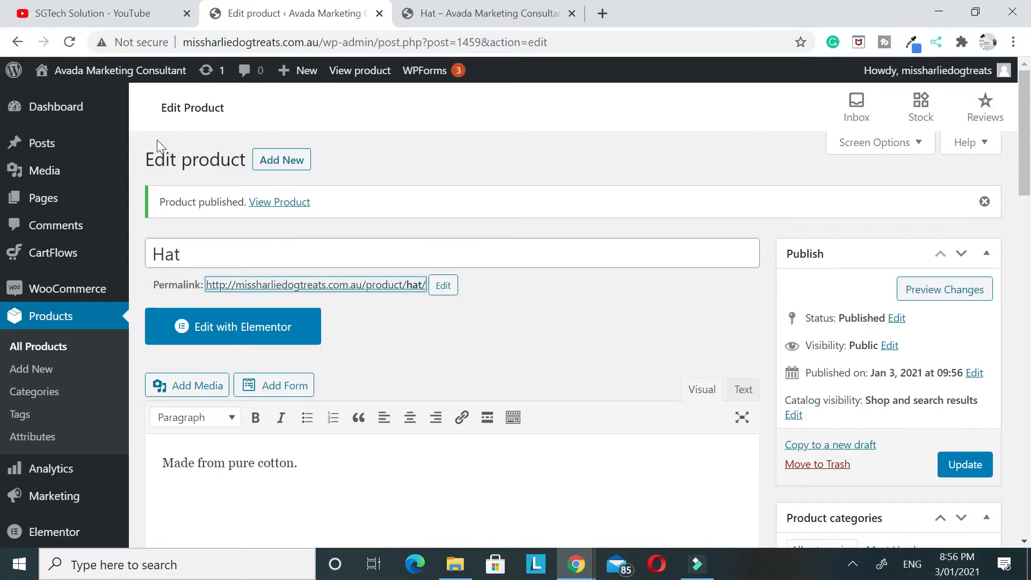
{"action": "left_click", "coordinate": [268, 166]}
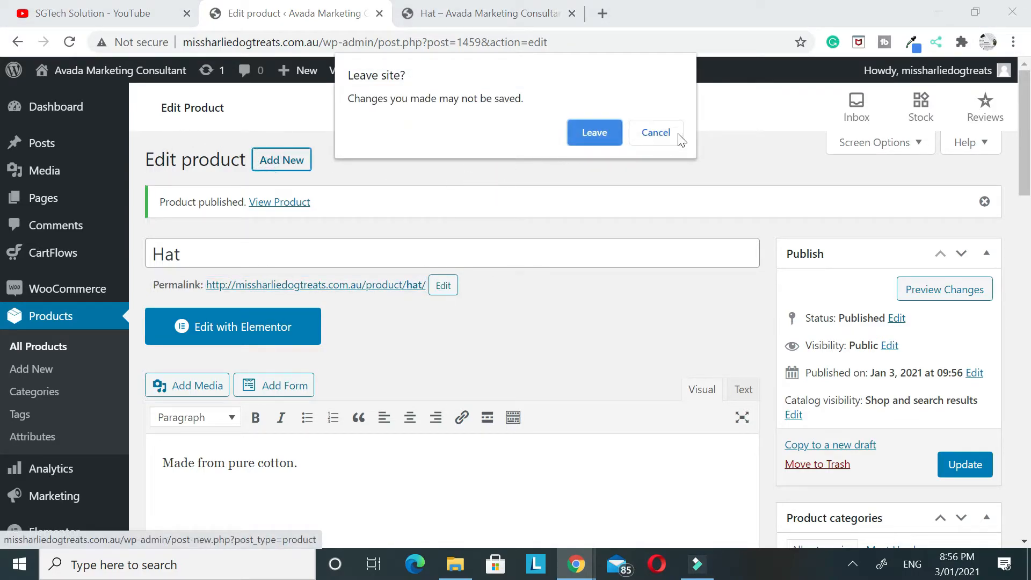
{"action": "left_click", "coordinate": [655, 132]}
{"action": "left_click", "coordinate": [976, 469]}
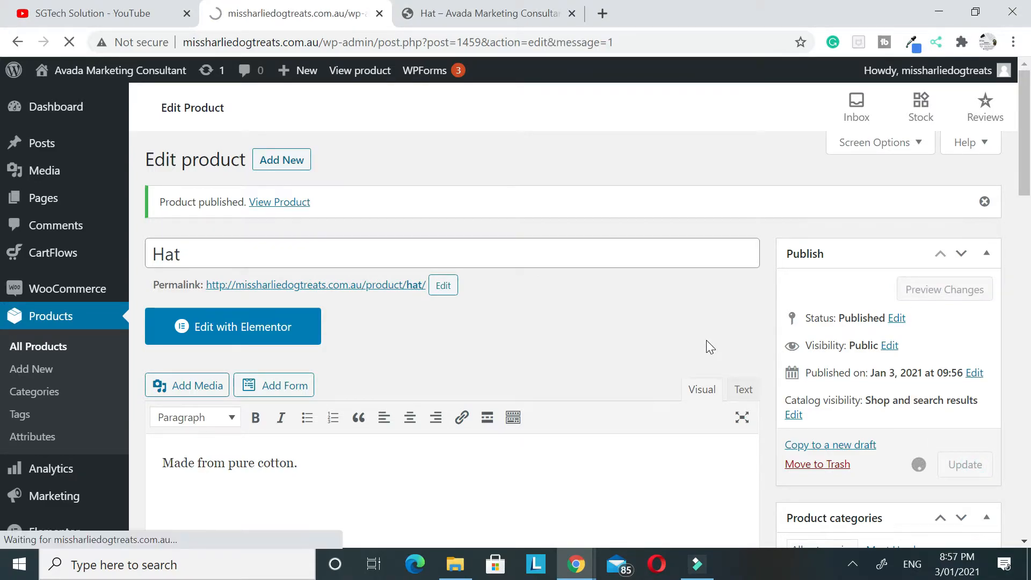
Start a new WooCommerce product and name it Hat 2
{"action": "left_click", "coordinate": [283, 186]}
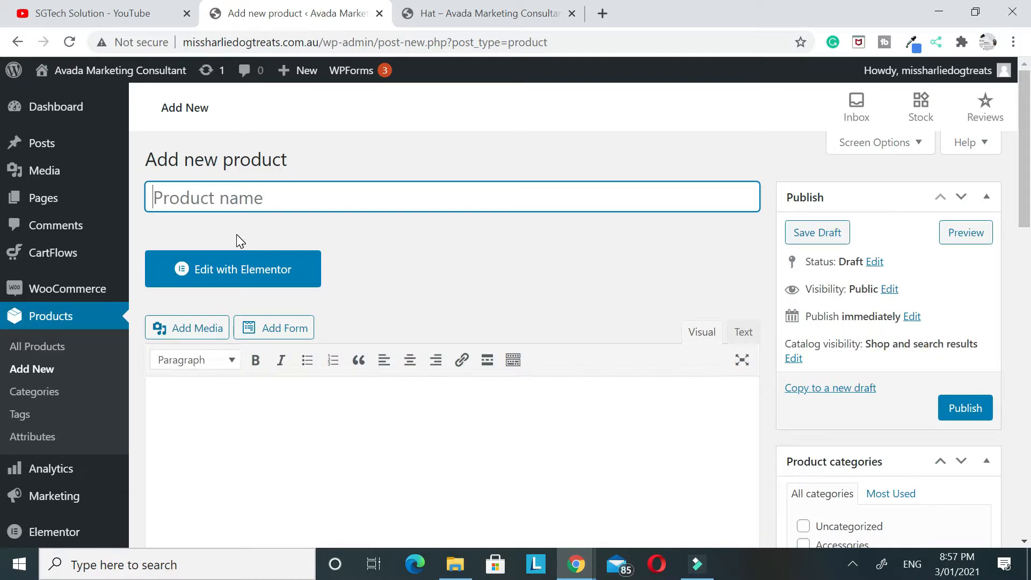
{"action": "type", "text": "Hat 2"}
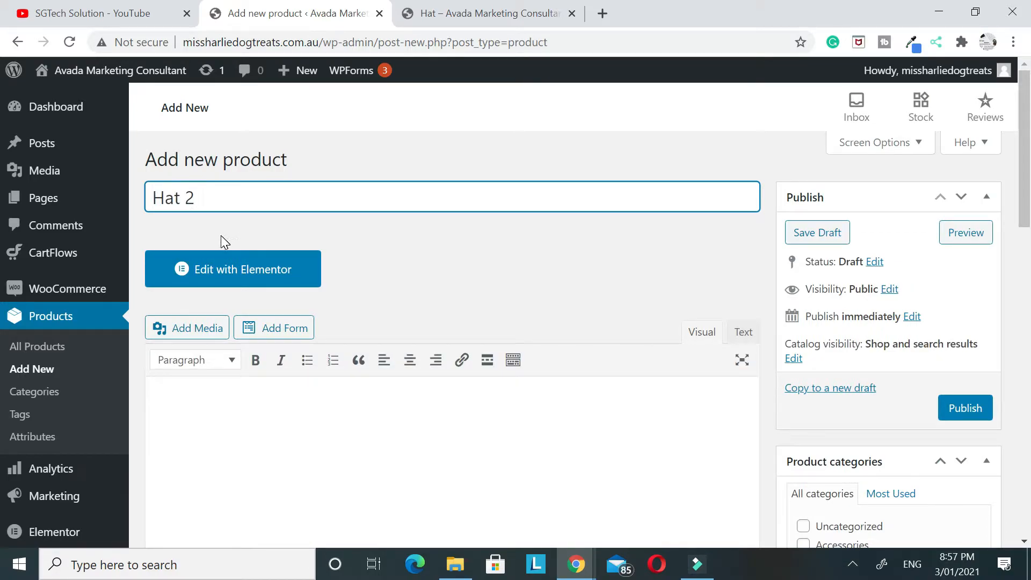
Enter "Made from pure cotton" as the main description of the Hat 2 product
{"action": "scroll", "coordinate": [220, 235], "scroll_direction": "down", "scroll_amount": 3}
{"action": "left_click", "coordinate": [220, 273]}
{"action": "type", "text": "Made from pure cotton"}
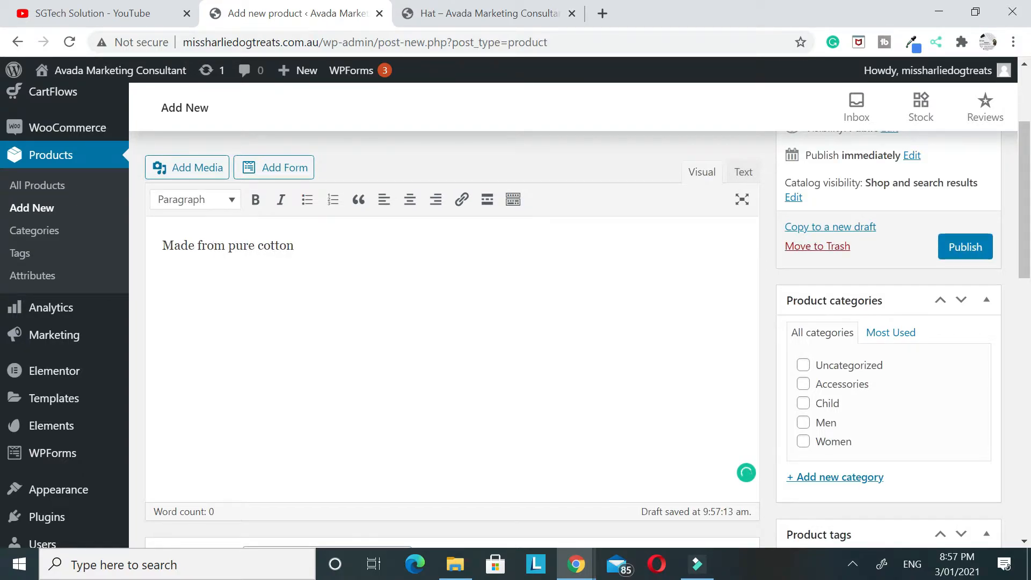
{"action": "scroll", "coordinate": [241, 322], "scroll_direction": "down", "scroll_amount": 7}
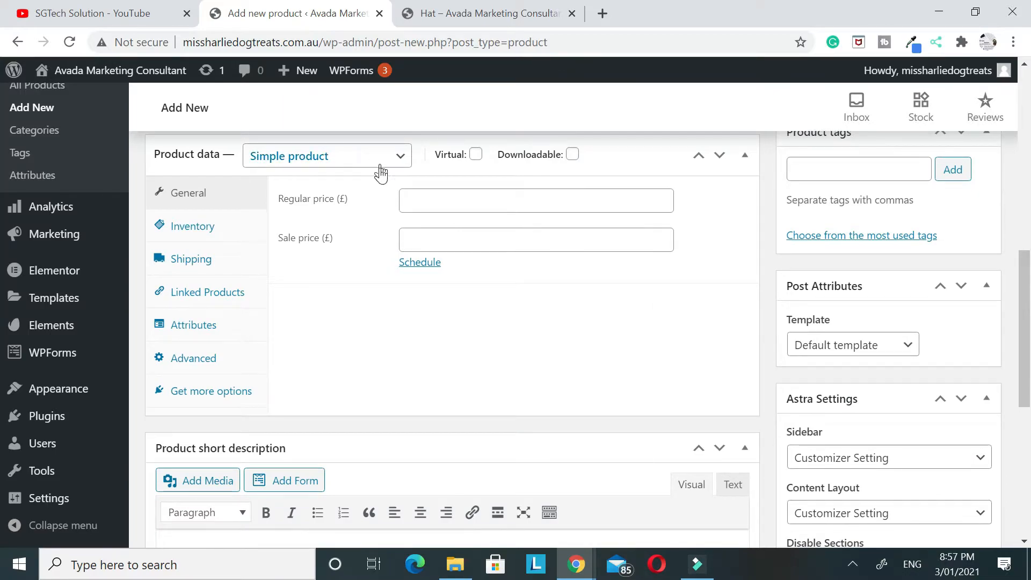
{"action": "scroll", "coordinate": [381, 172], "scroll_direction": "up", "scroll_amount": 1}
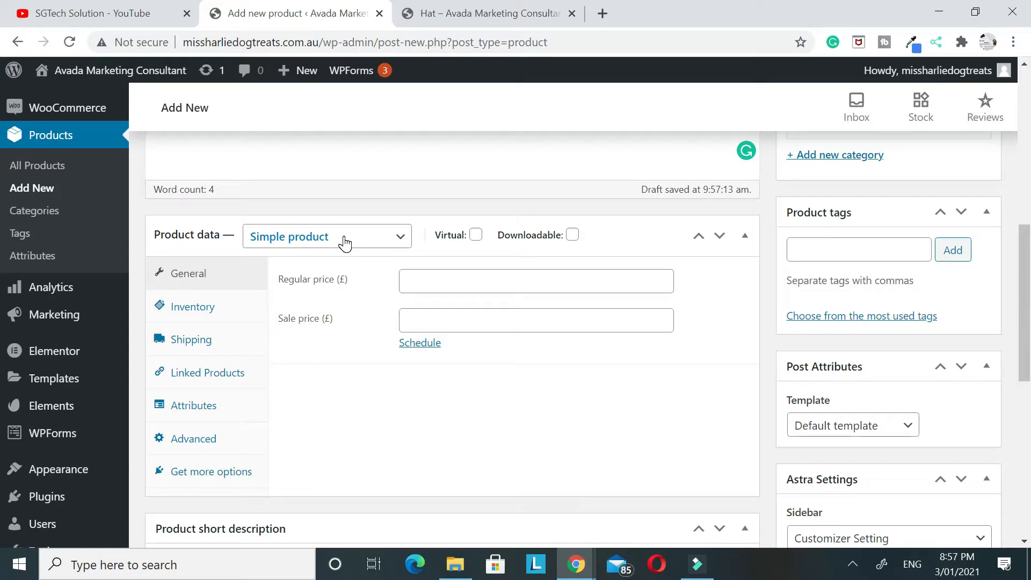
Change Hat 2 to a variable product and add a custom product attribute to it
{"action": "left_click", "coordinate": [290, 242]}
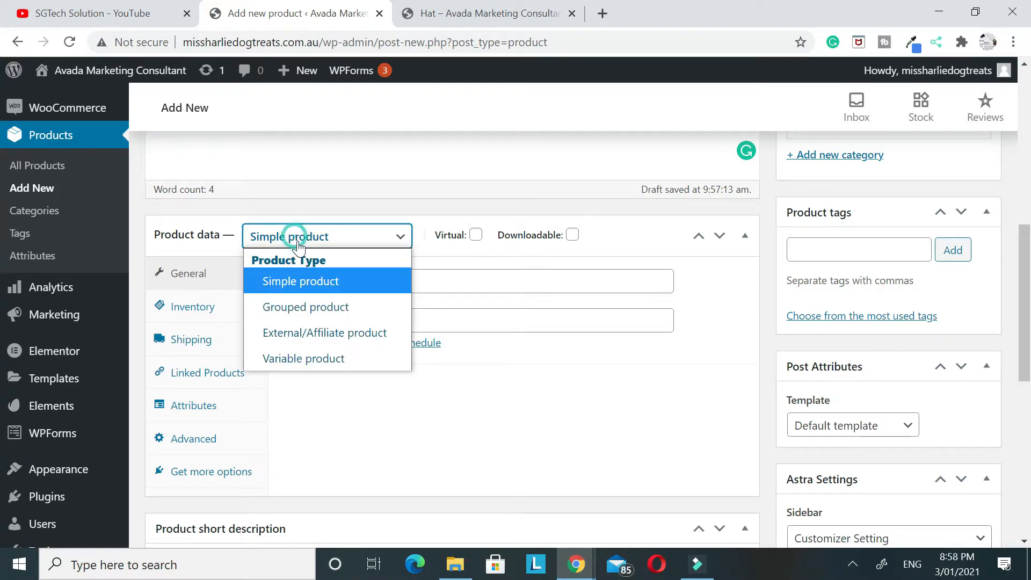
{"action": "left_click", "coordinate": [290, 359]}
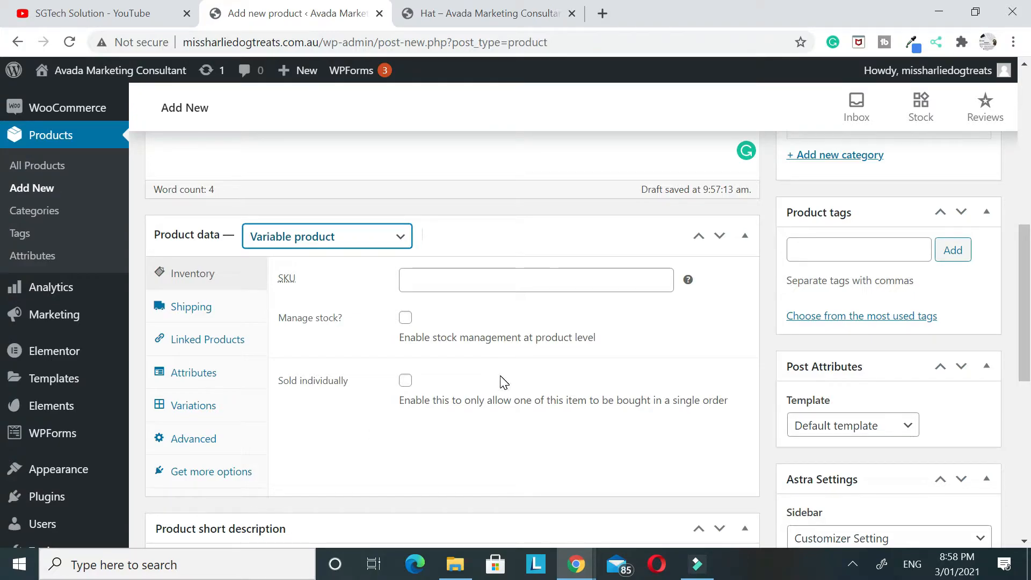
{"action": "left_click", "coordinate": [195, 383]}
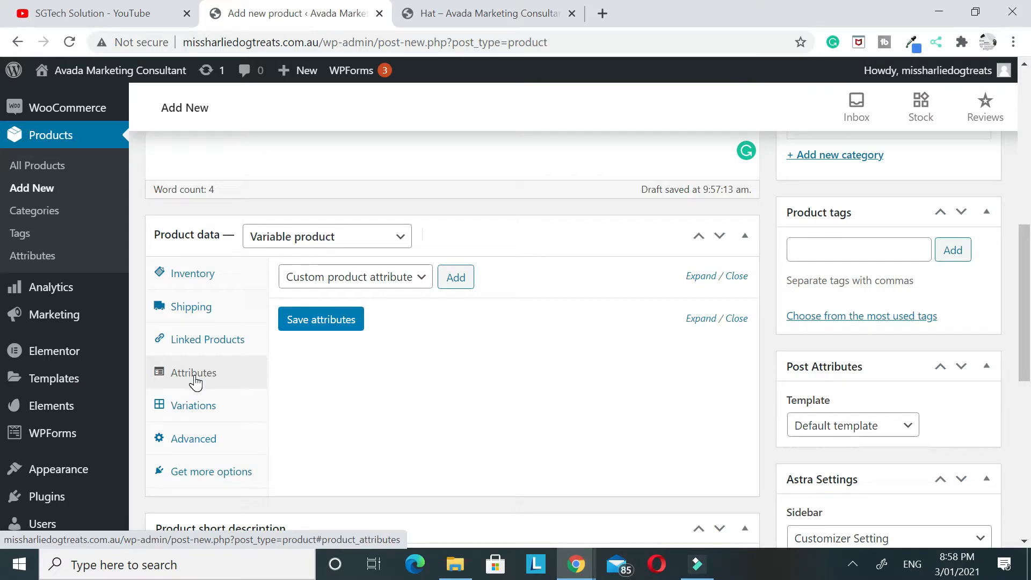
{"action": "left_click", "coordinate": [334, 272]}
{"action": "left_click", "coordinate": [340, 300]}
{"action": "left_click", "coordinate": [456, 277]}
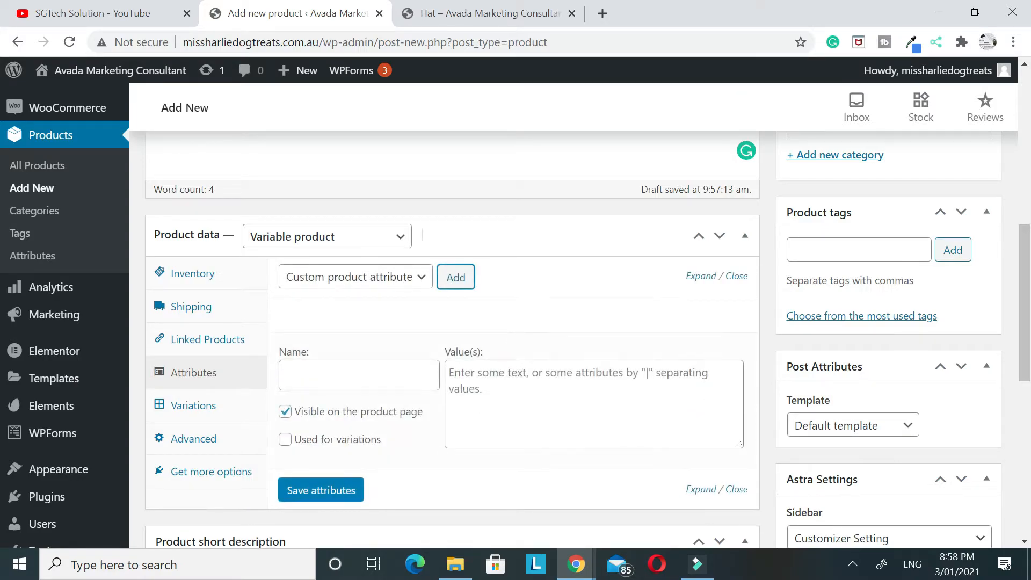
Name the new attribute Size and give it the values Small|Medium|Large
{"action": "left_click", "coordinate": [406, 376]}
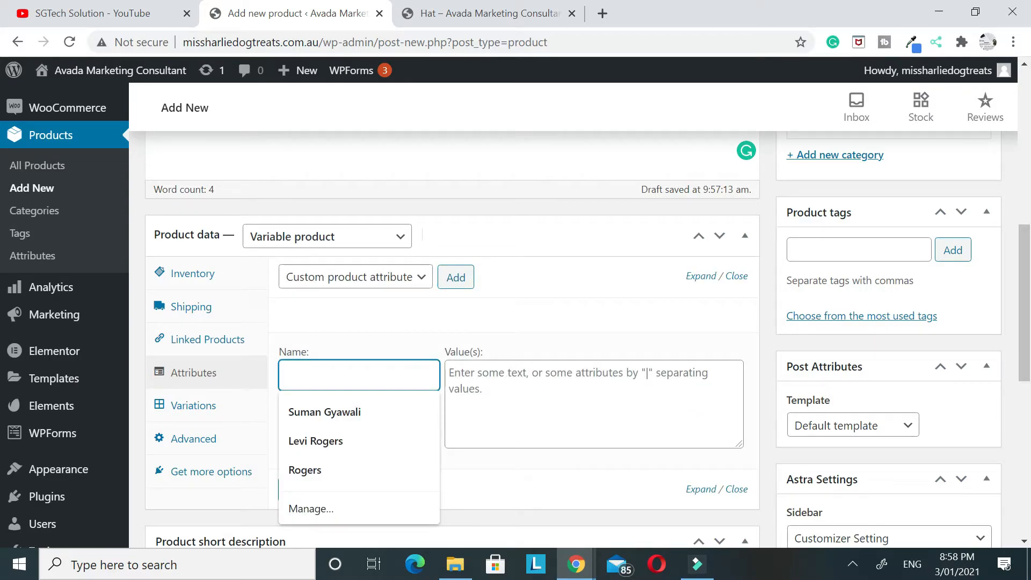
{"action": "type", "text": "Size"}
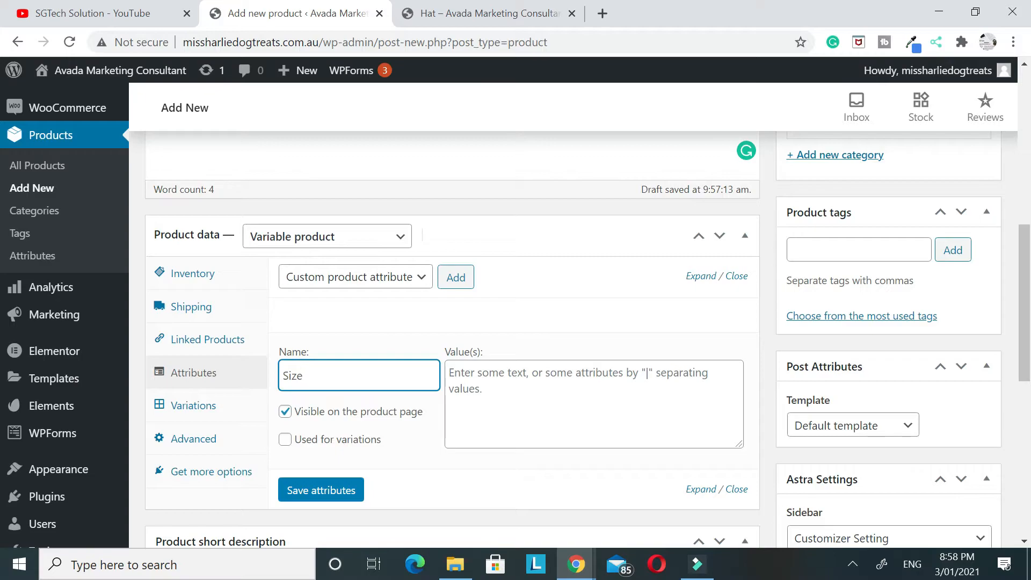
{"action": "left_click", "coordinate": [469, 391]}
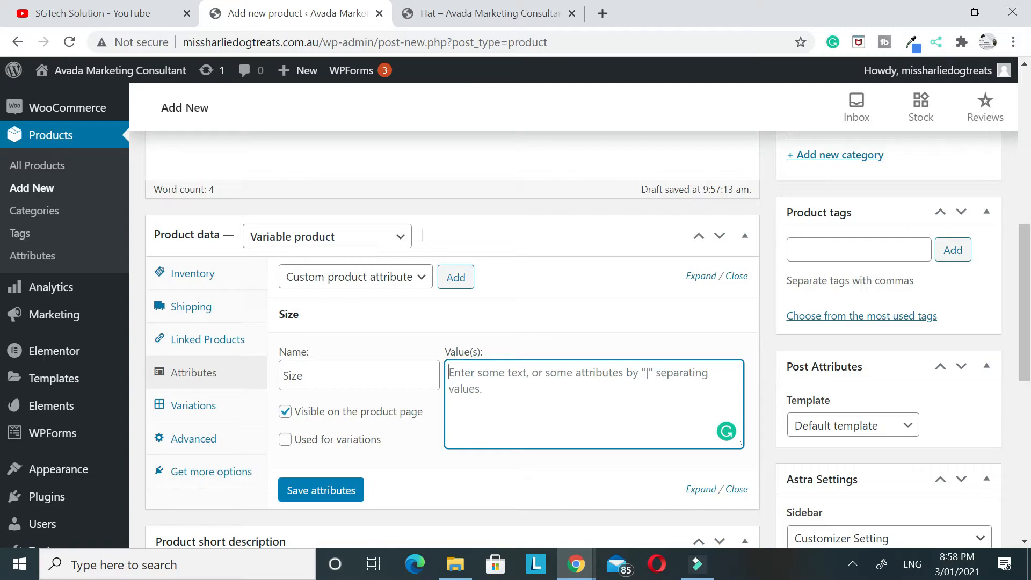
{"action": "type", "text": "Saml"}
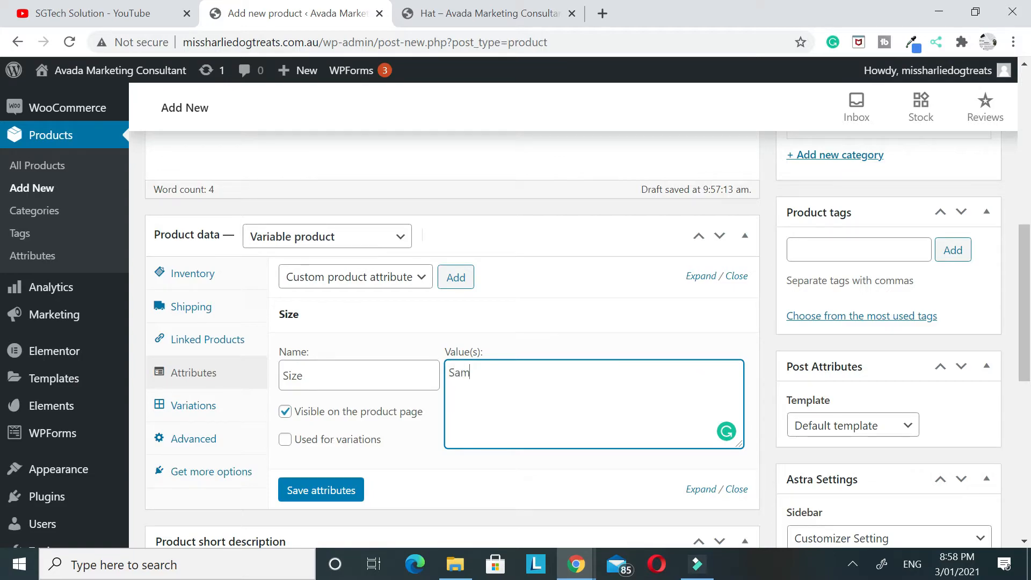
{"action": "key", "text": "BackSpace"}
{"action": "key", "text": "BackSpace"}
{"action": "type", "text": "mall"}
{"action": "type", "text": "|Medium"}
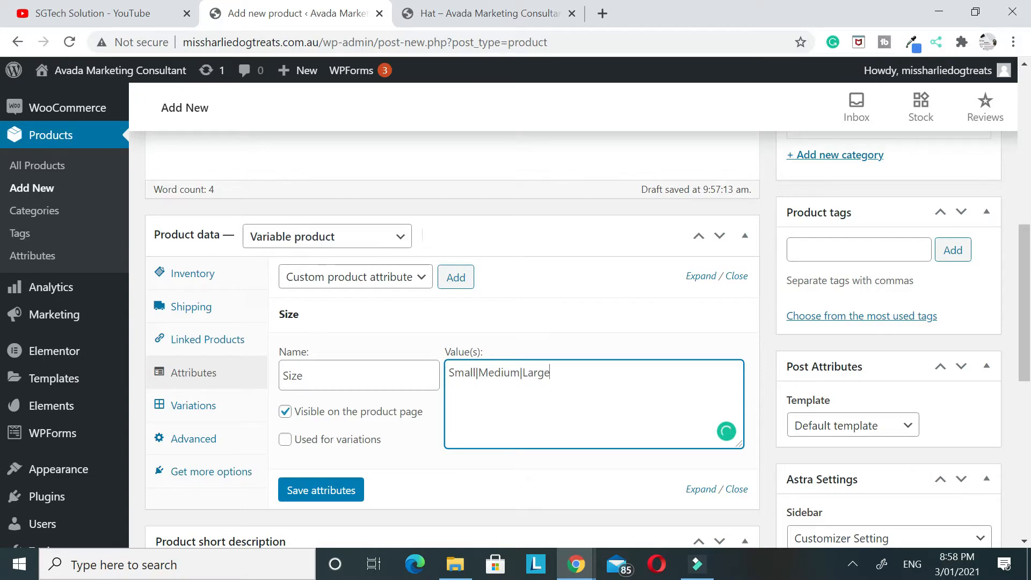
{"action": "type", "text": "|Large"}
Mark the Size attribute as used for variations and save the attributes
{"action": "scroll", "coordinate": [342, 403], "scroll_direction": "down", "scroll_amount": 2}
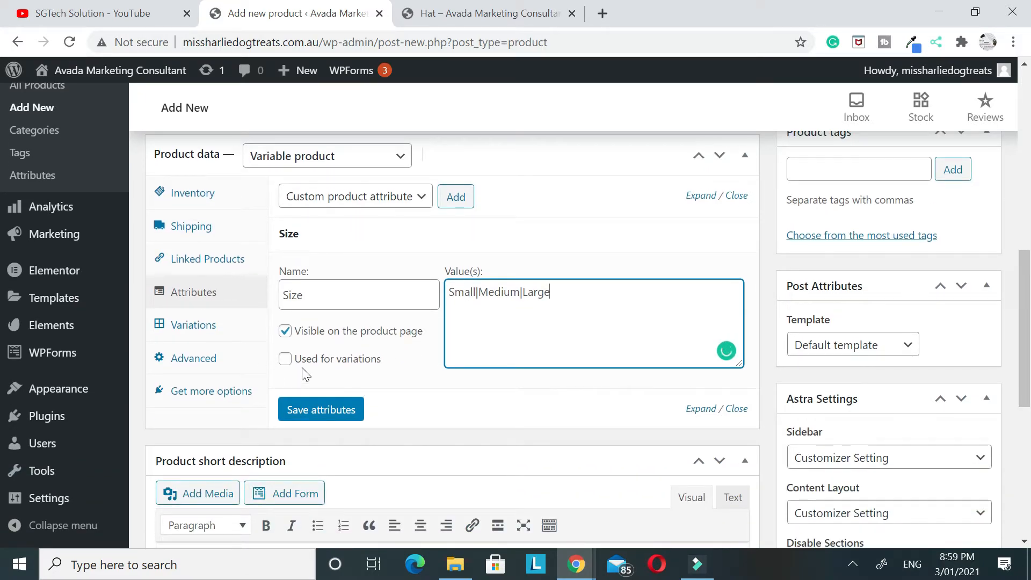
{"action": "left_click", "coordinate": [286, 359]}
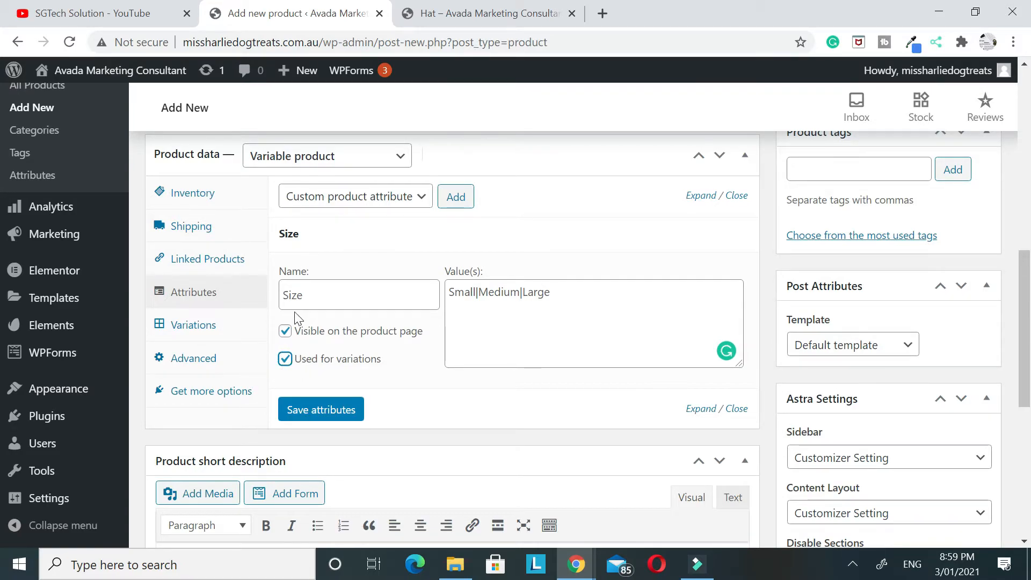
{"action": "left_click", "coordinate": [306, 410]}
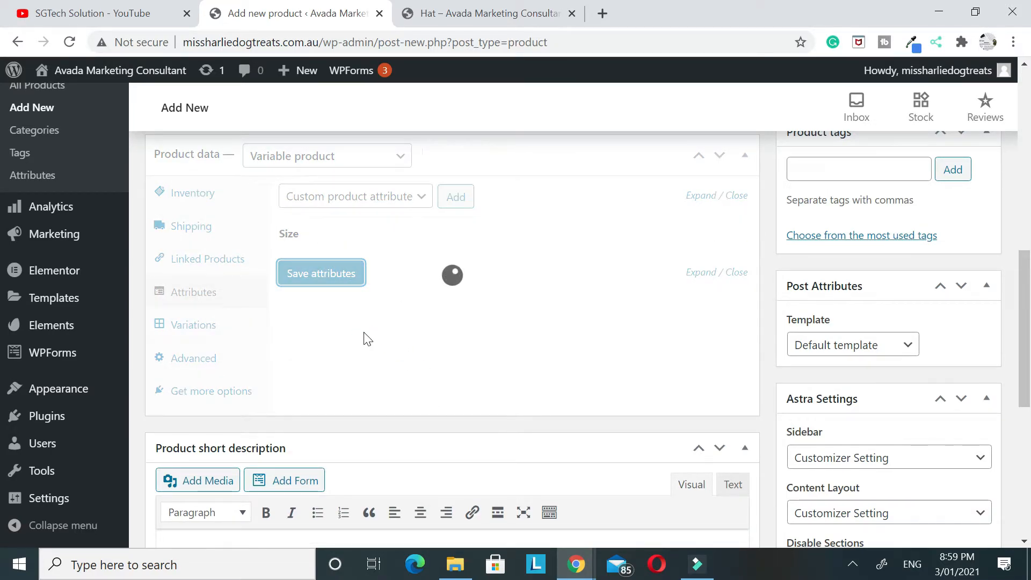
Add a second custom attribute named Color with values Red|Yello, enable it for variations and save the attributes
{"action": "left_click", "coordinate": [455, 197]}
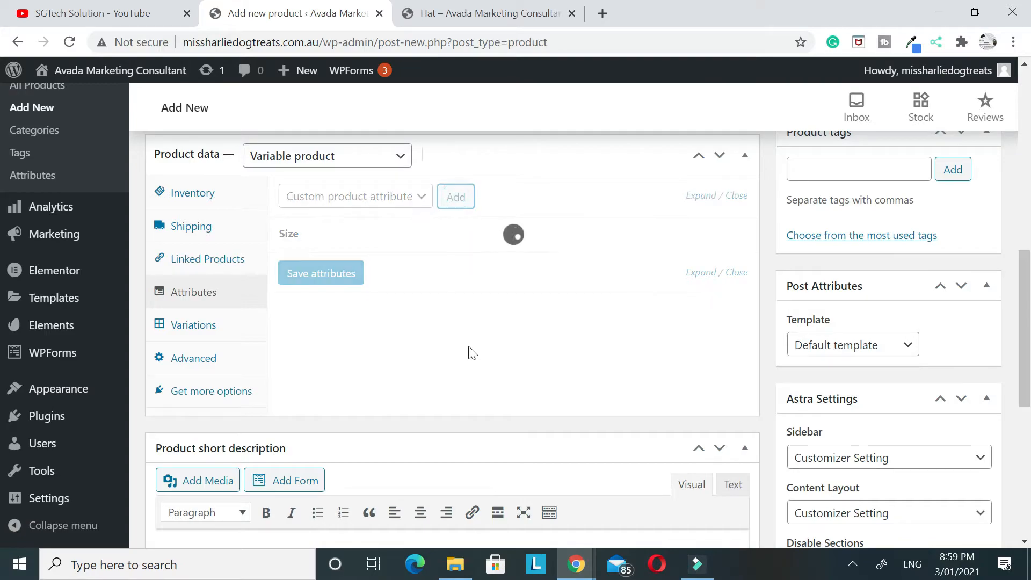
{"action": "left_click", "coordinate": [398, 337]}
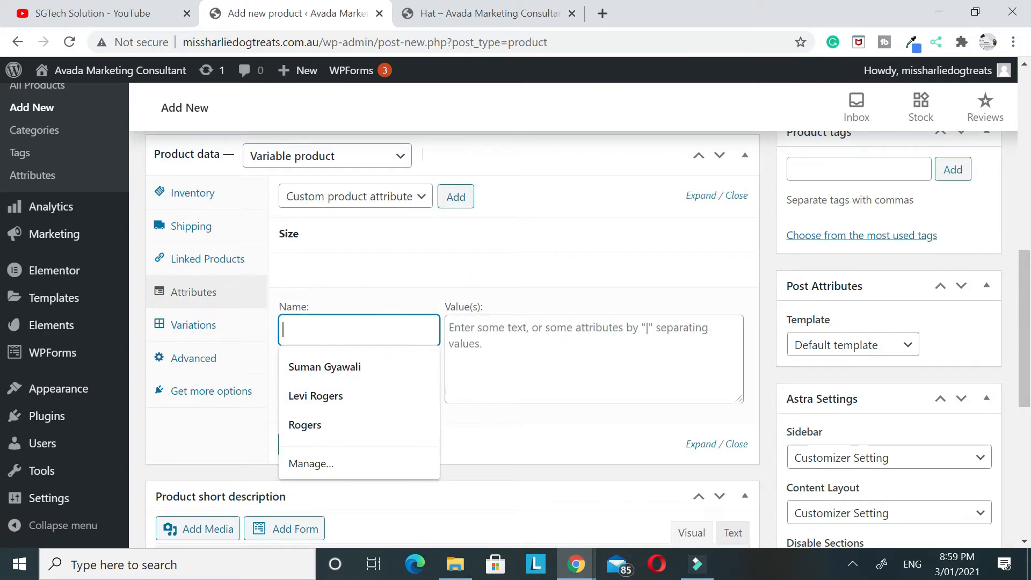
{"action": "type", "text": "Color"}
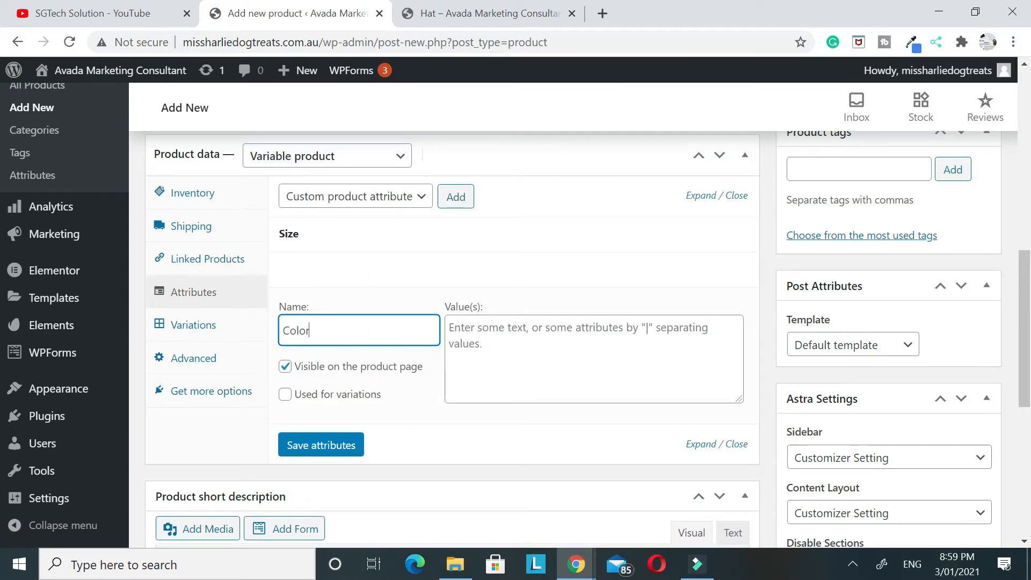
{"action": "key", "text": "Tab"}
{"action": "type", "text": "Red"}
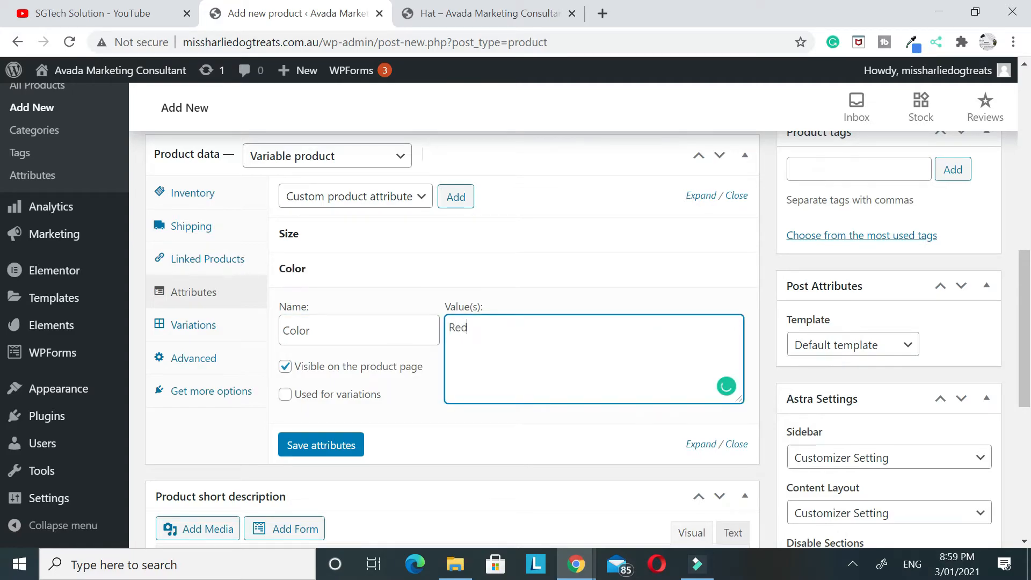
{"action": "type", "text": "|Yello"}
{"action": "left_click", "coordinate": [285, 394]}
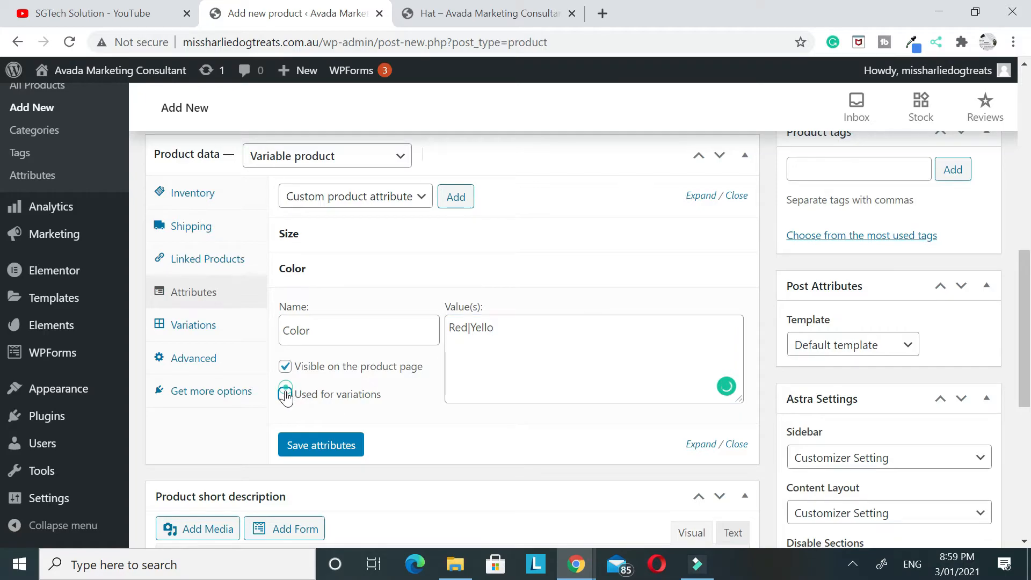
{"action": "left_click", "coordinate": [309, 451]}
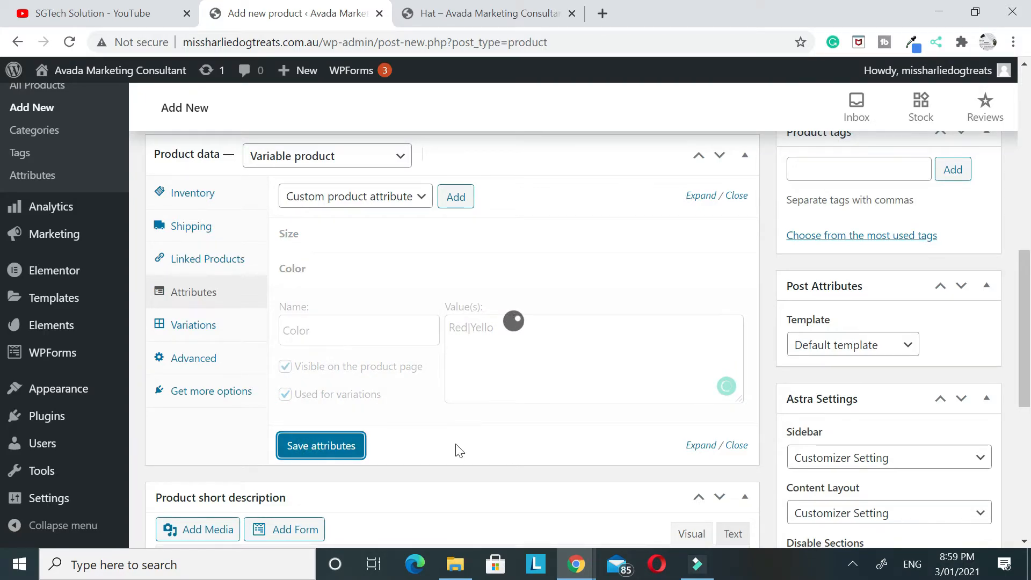
Remove Medium from the Size attribute's values and save the attributes
{"action": "left_click", "coordinate": [359, 236]}
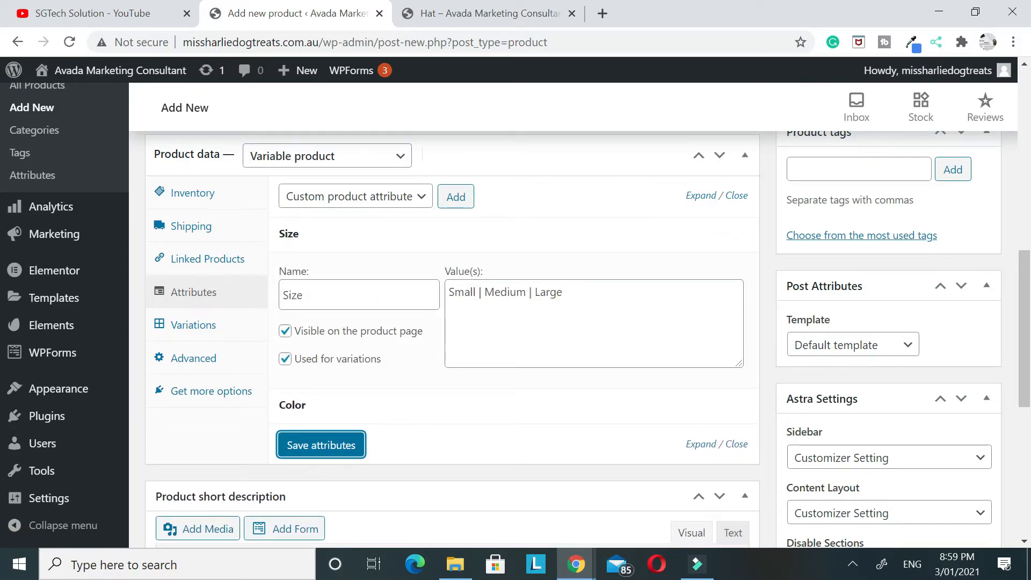
{"action": "left_click", "coordinate": [525, 291]}
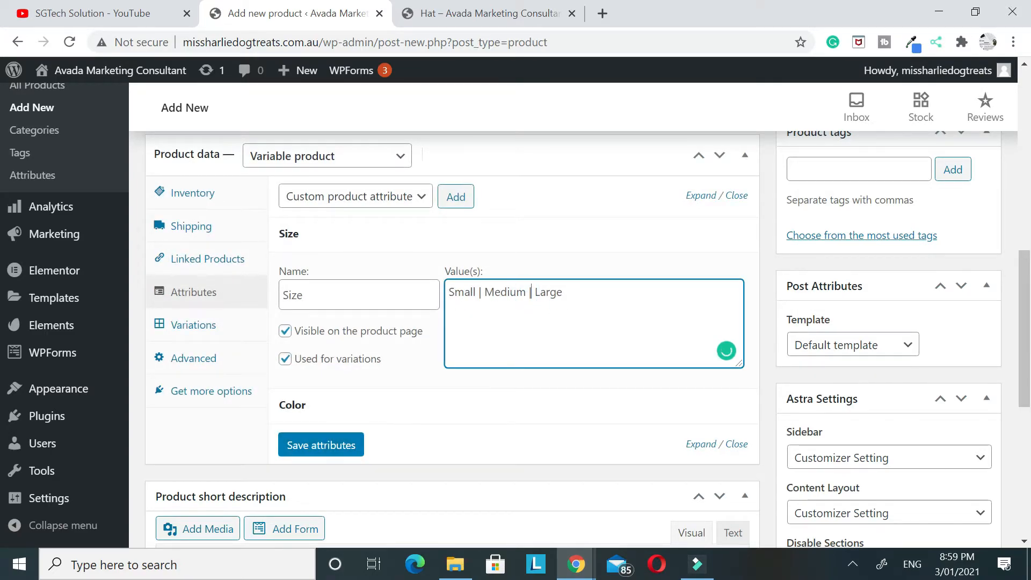
{"action": "key", "text": "BackSpace"}
{"action": "key", "text": "BackSpace"}
{"action": "key", "text": "BackSpace"}
{"action": "key", "text": "BackSpace"}
{"action": "key", "text": "BackSpace"}
{"action": "key", "text": "BackSpace"}
{"action": "key", "text": "BackSpace"}
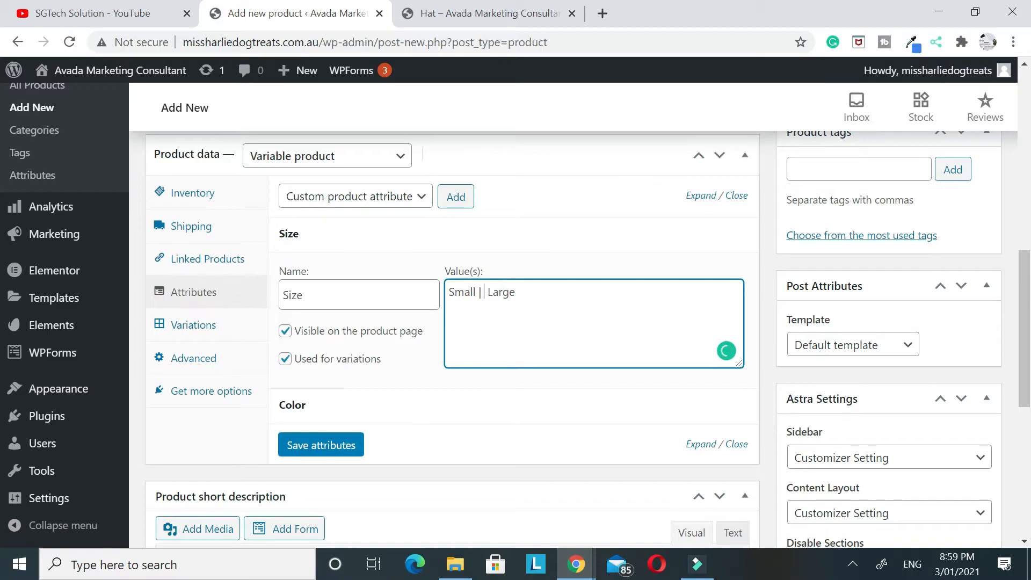
{"action": "key", "text": "BackSpace"}
{"action": "left_click", "coordinate": [317, 445]}
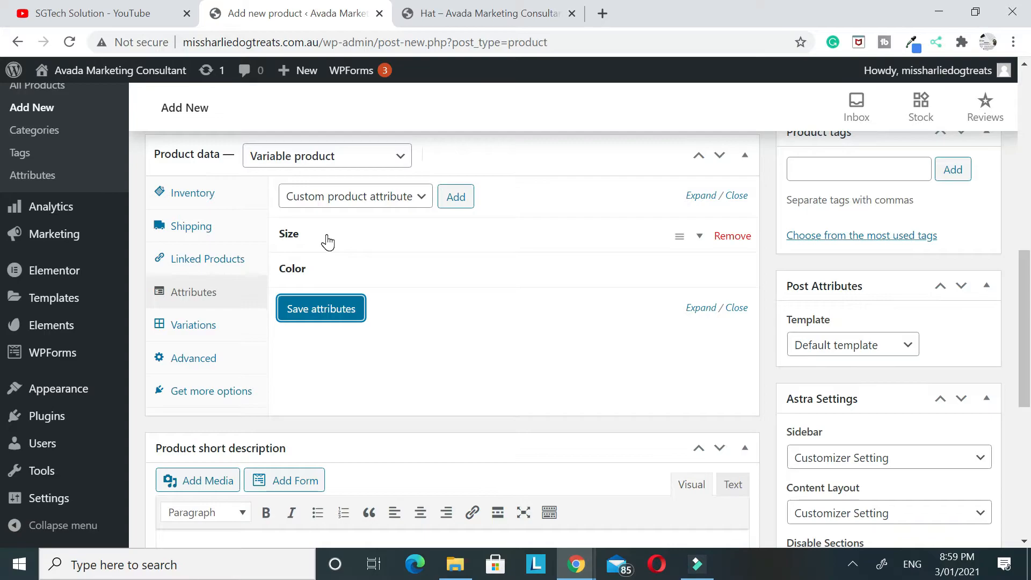
Create variations of Hat 2 from all attributes and accept the confirmation dialogs
{"action": "left_click", "coordinate": [188, 334]}
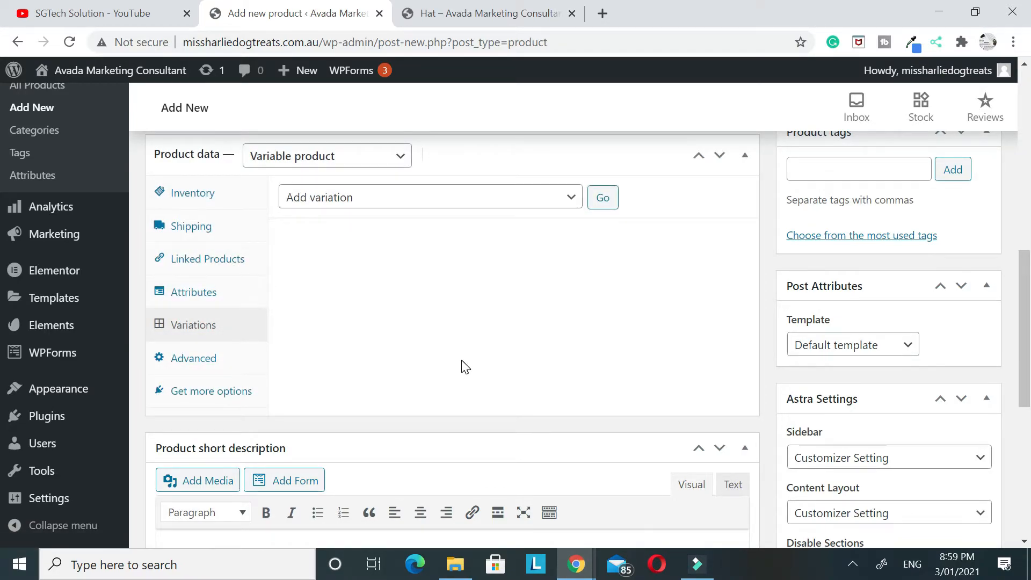
{"action": "left_click", "coordinate": [459, 204]}
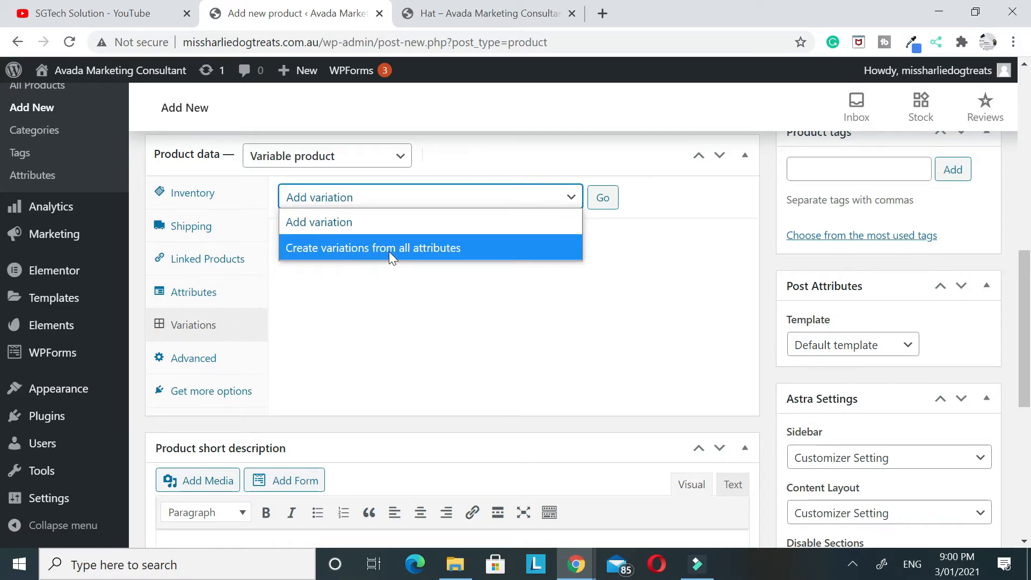
{"action": "left_click", "coordinate": [411, 250]}
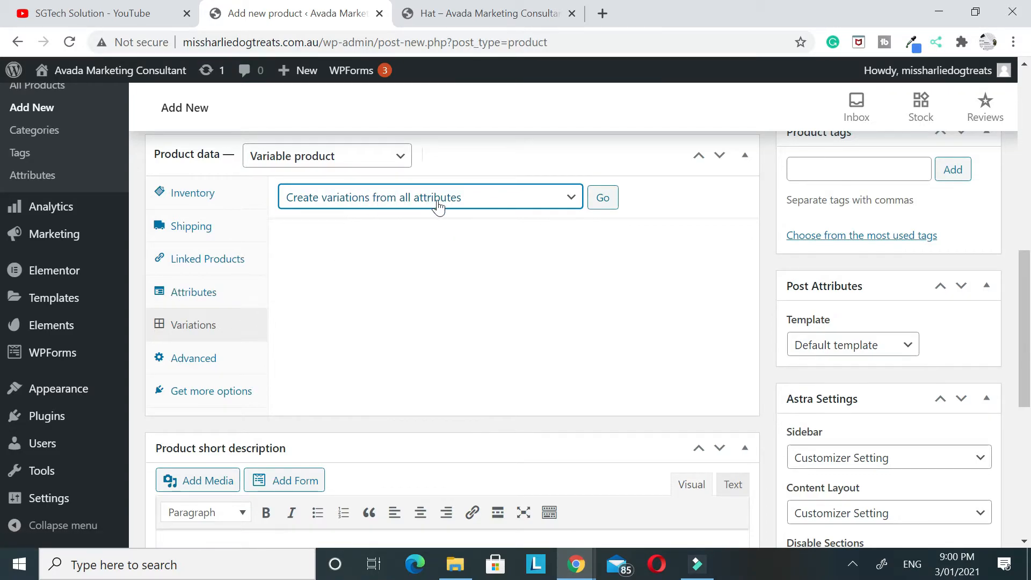
{"action": "left_click", "coordinate": [613, 204]}
{"action": "left_click", "coordinate": [594, 163]}
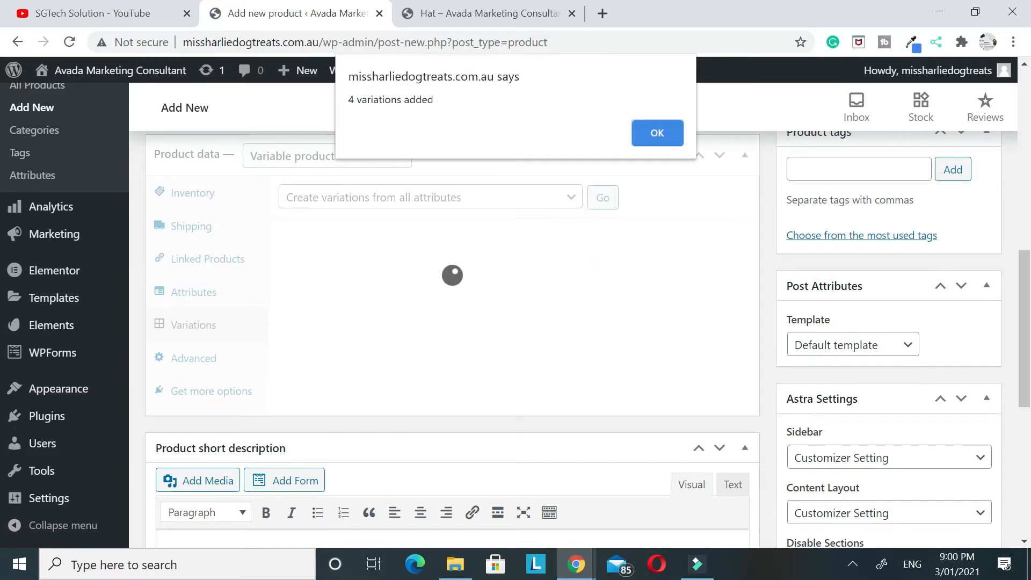
{"action": "left_click", "coordinate": [656, 131]}
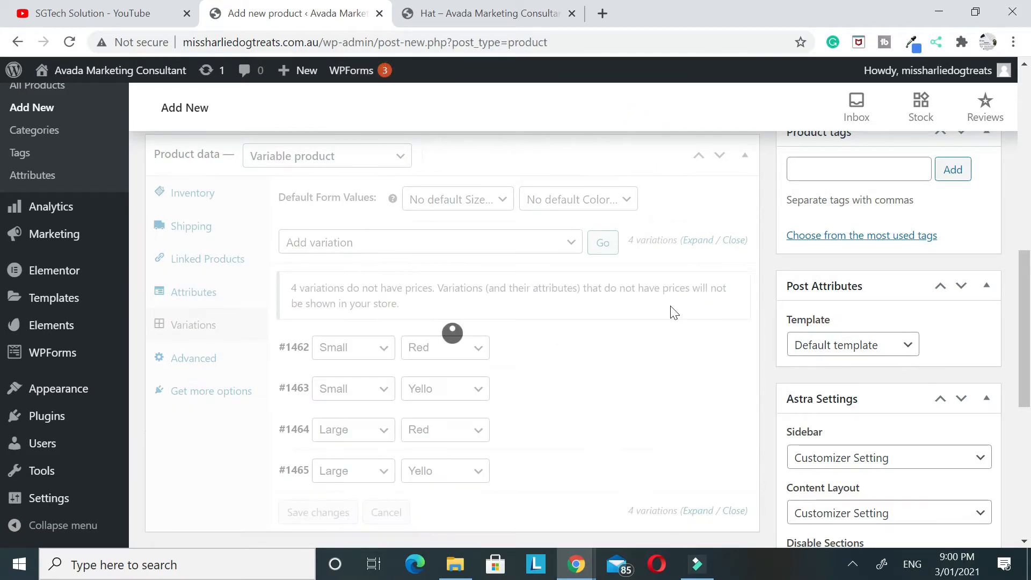
Set the regular price of the Small Red variation to £350 and collapse its details
{"action": "scroll", "coordinate": [671, 310], "scroll_direction": "down", "scroll_amount": 1}
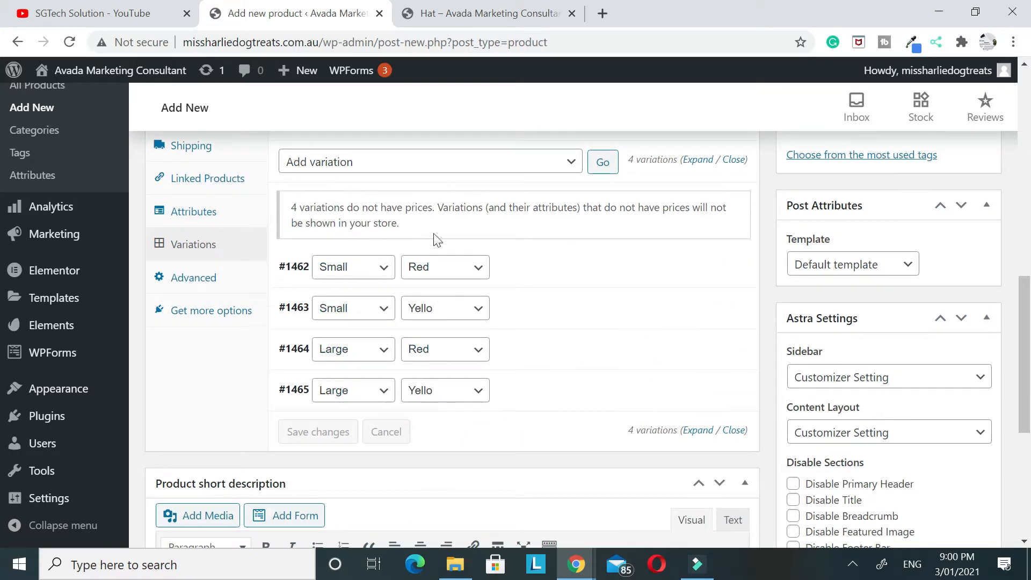
{"action": "left_click", "coordinate": [550, 274]}
{"action": "scroll", "coordinate": [495, 357], "scroll_direction": "down", "scroll_amount": 3}
{"action": "left_click", "coordinate": [316, 290]}
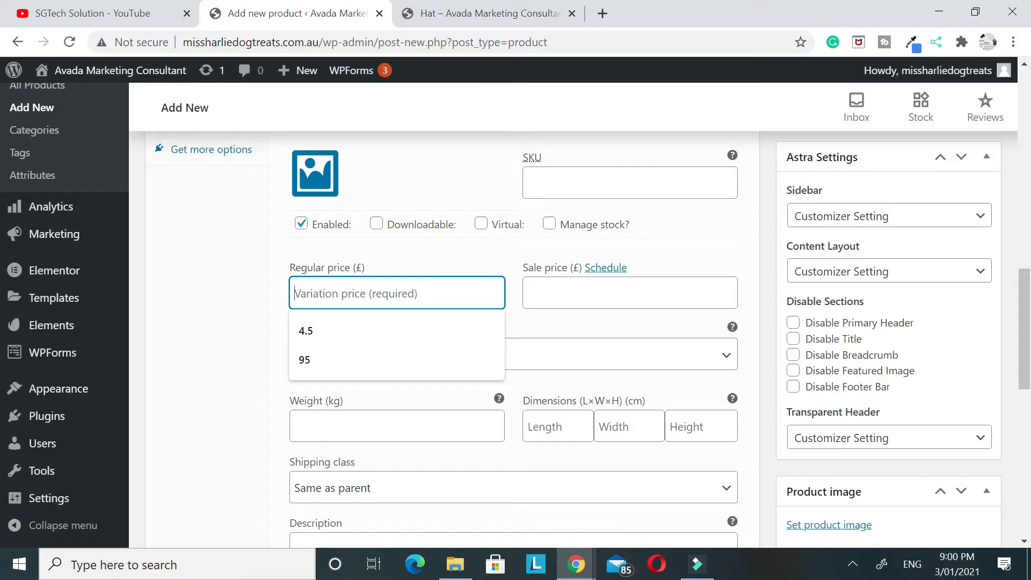
{"action": "type", "text": "350"}
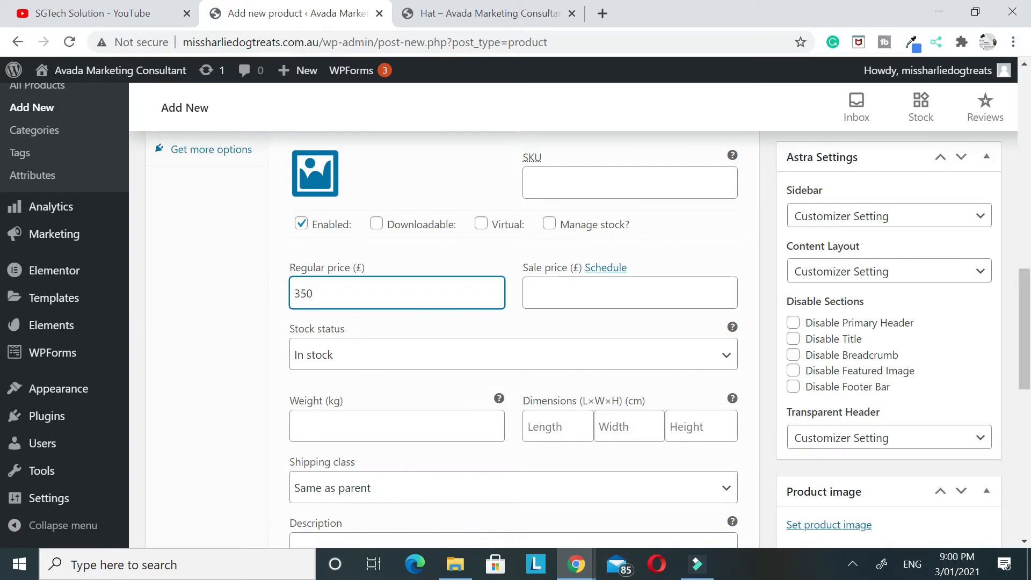
{"action": "scroll", "coordinate": [575, 414], "scroll_direction": "up", "scroll_amount": 2}
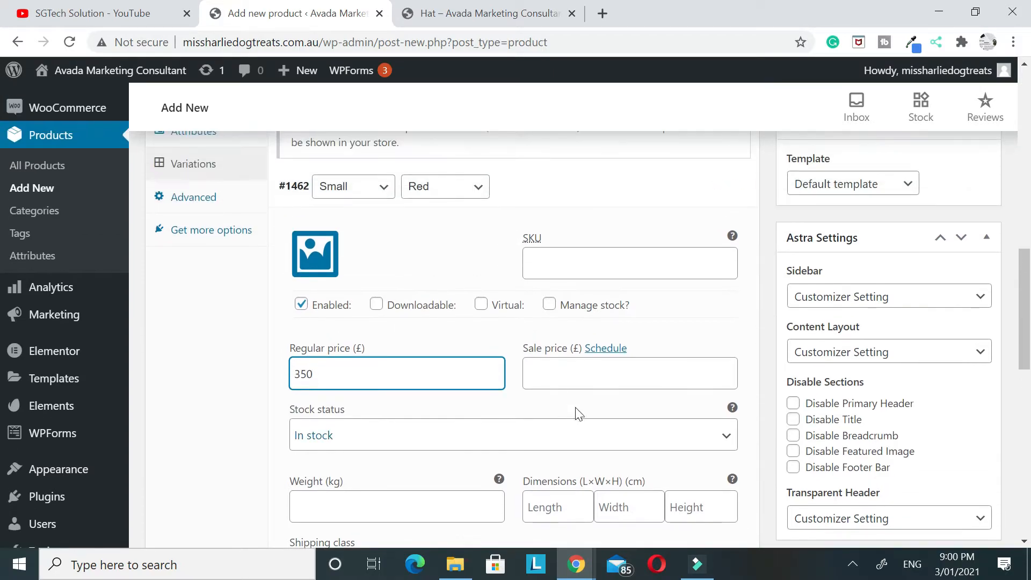
{"action": "left_click", "coordinate": [543, 199]}
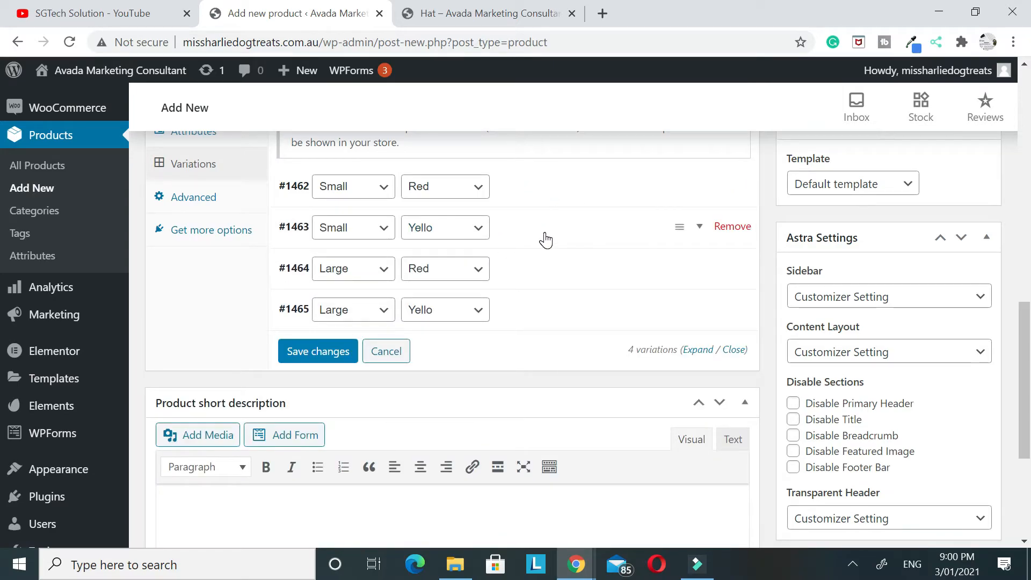
Set the regular price of the Small Yello variation to £350 and collapse its details
{"action": "left_click", "coordinate": [545, 234]}
{"action": "left_click", "coordinate": [329, 417]}
{"action": "type", "text": "3"}
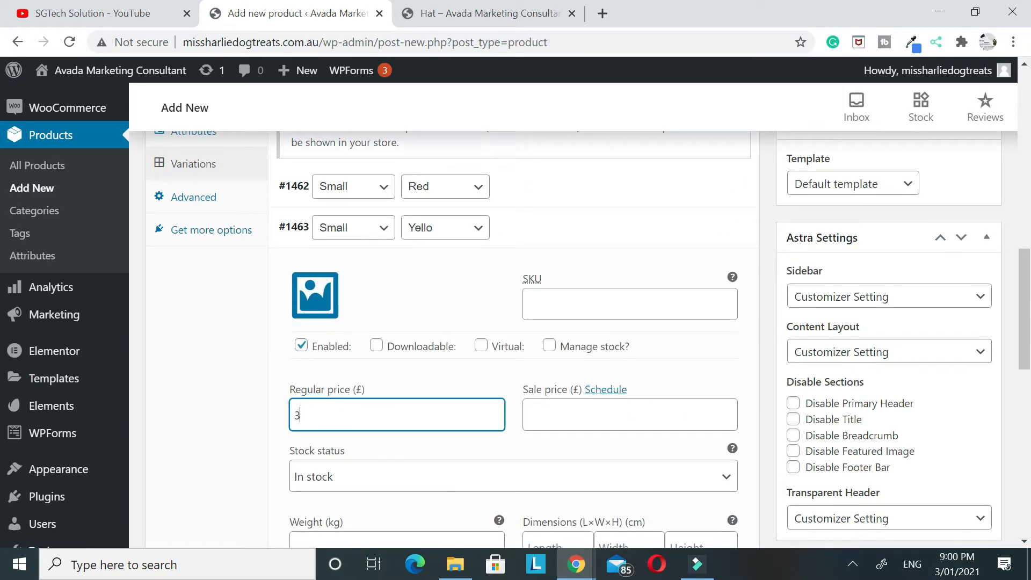
{"action": "type", "text": "50"}
{"action": "left_click", "coordinate": [543, 234]}
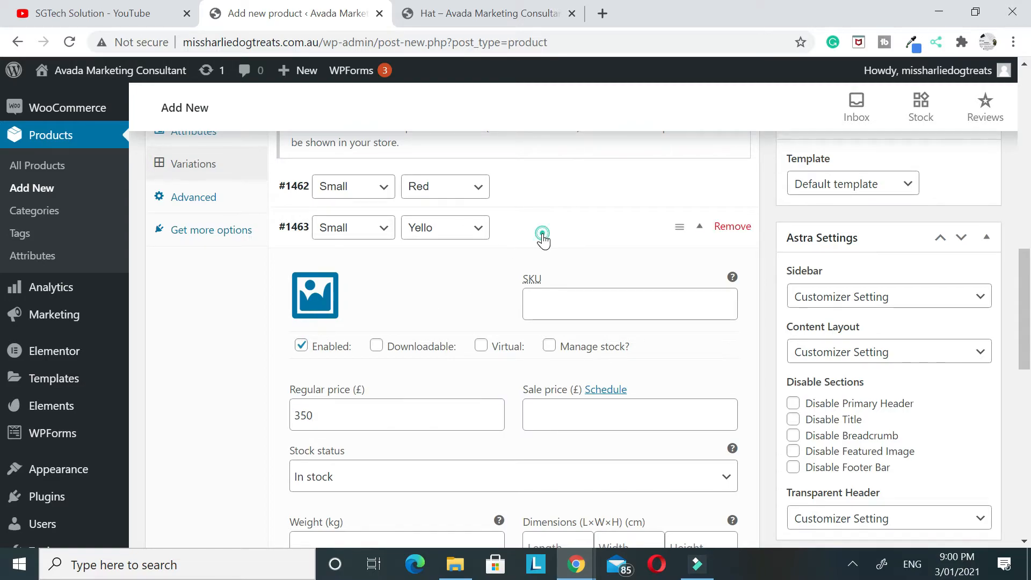
Set the regular price of the Large Red variation to £450
{"action": "left_click", "coordinate": [557, 273]}
{"action": "left_click", "coordinate": [329, 457]}
{"action": "type", "text": "450"}
{"action": "left_click", "coordinate": [591, 242]}
{"action": "left_click", "coordinate": [541, 225]}
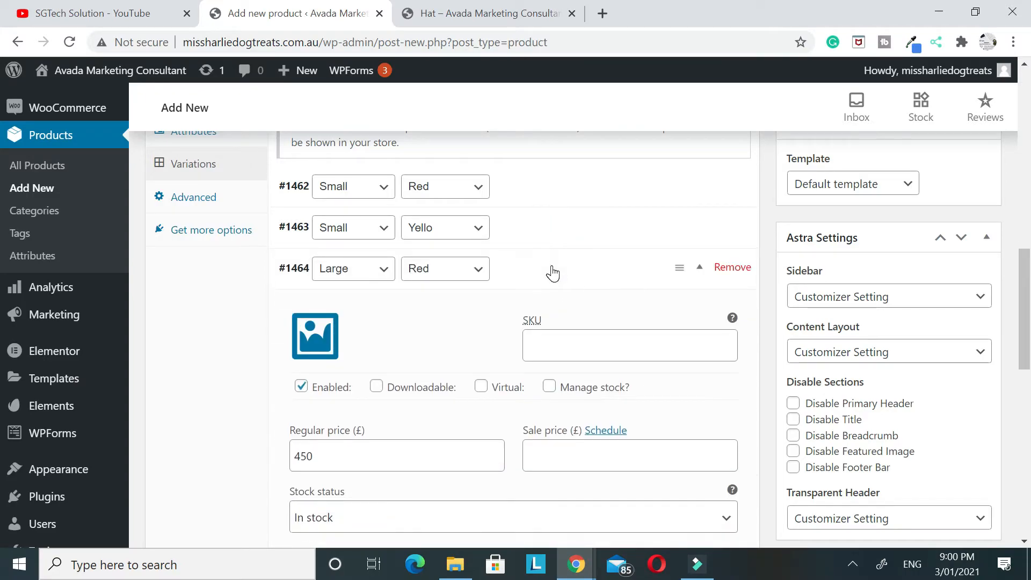
Set the regular price of the Large Yello variation to £450 and save the variation changes
{"action": "left_click", "coordinate": [550, 265]}
{"action": "left_click", "coordinate": [527, 308]}
{"action": "left_click", "coordinate": [325, 492]}
{"action": "type", "text": "450"}
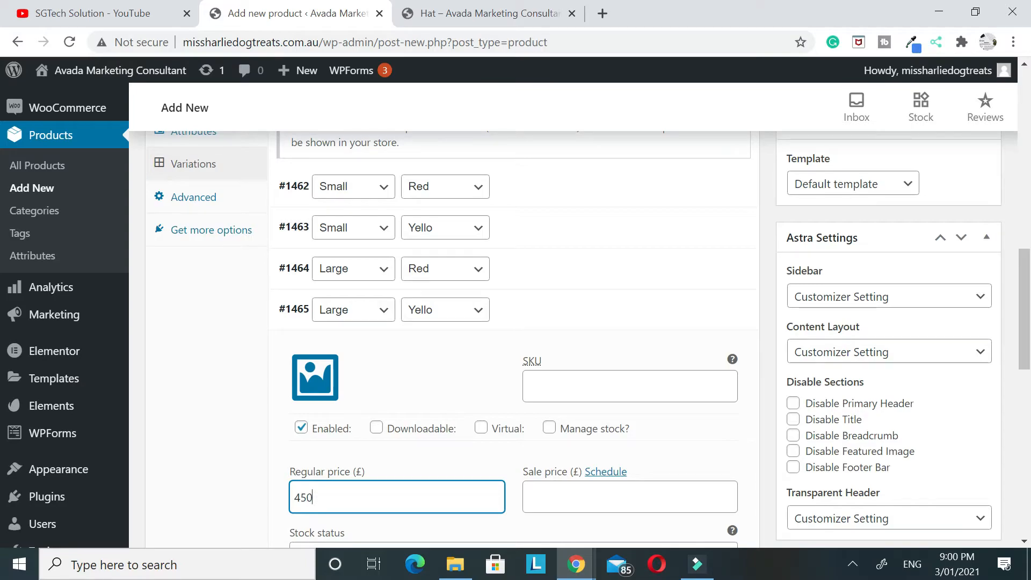
{"action": "left_click", "coordinate": [600, 314]}
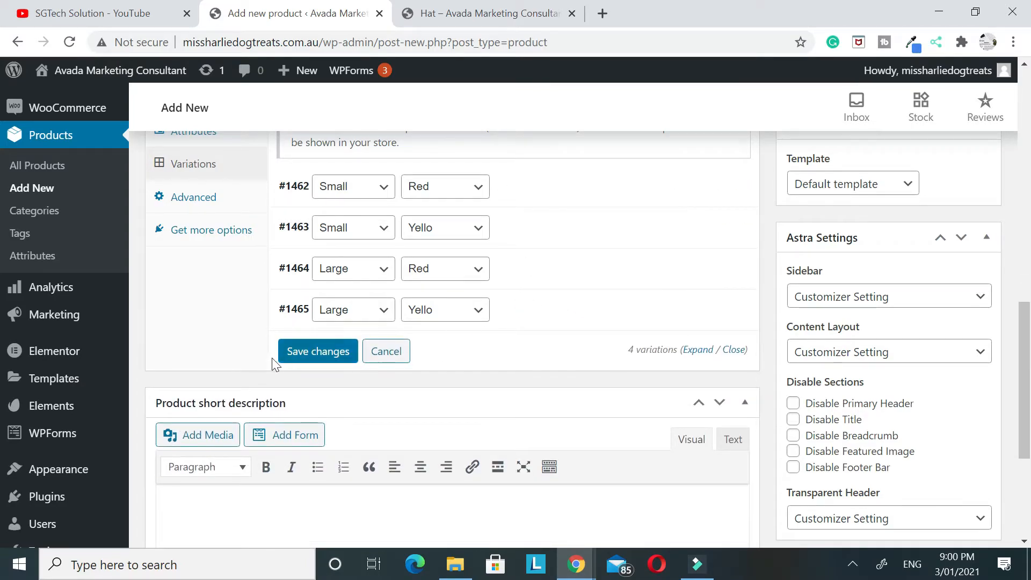
{"action": "left_click", "coordinate": [283, 359]}
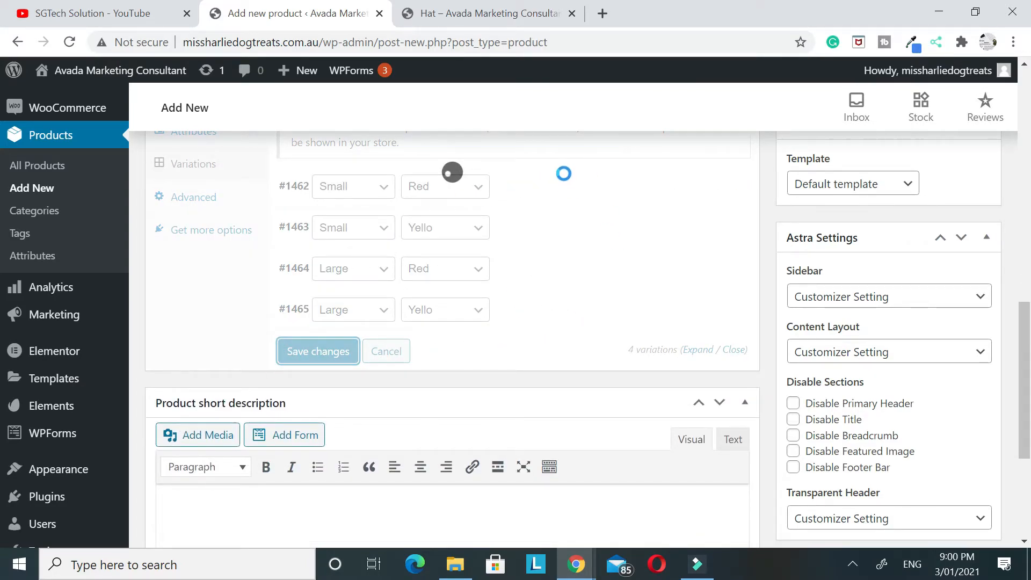
Enter the product short description "We do have different size and color fro this product"
{"action": "scroll", "coordinate": [552, 308], "scroll_direction": "up", "scroll_amount": 1}
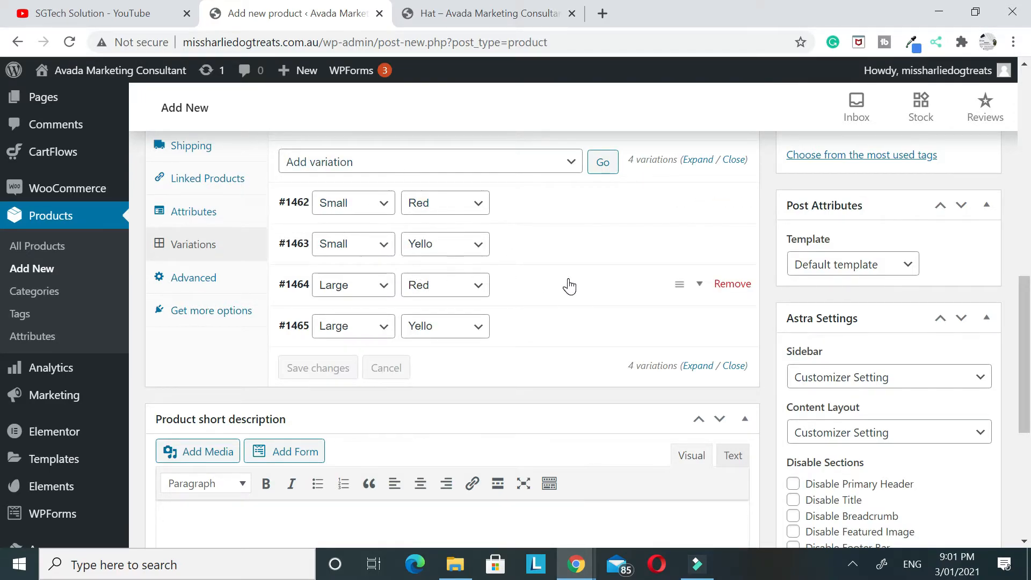
{"action": "scroll", "coordinate": [567, 283], "scroll_direction": "down", "scroll_amount": 2}
{"action": "scroll", "coordinate": [568, 279], "scroll_direction": "down", "scroll_amount": 2}
{"action": "left_click", "coordinate": [276, 318]}
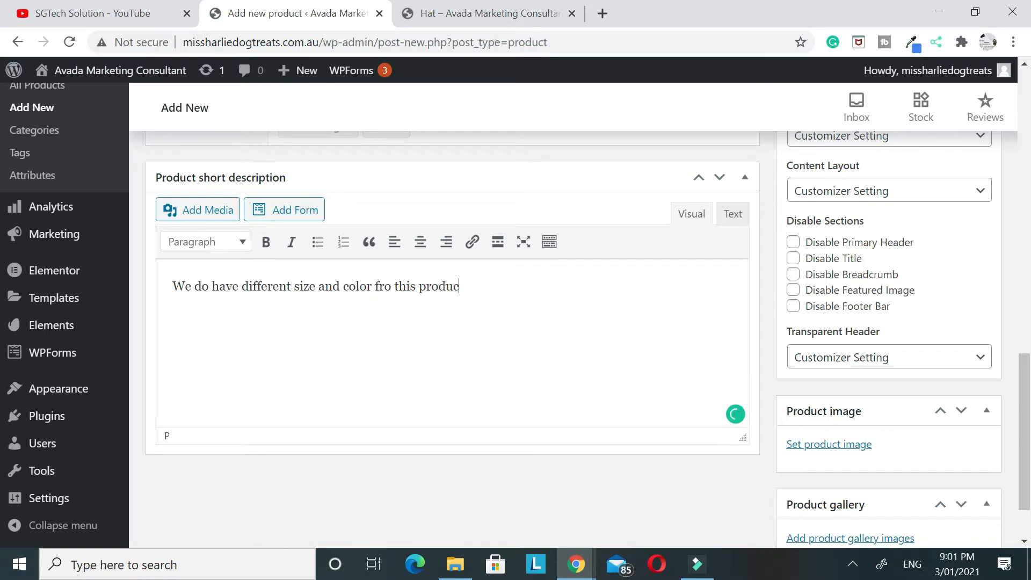
Assign the Hat 2 product to the Men category
{"action": "scroll", "coordinate": [684, 382], "scroll_direction": "up", "scroll_amount": 20}
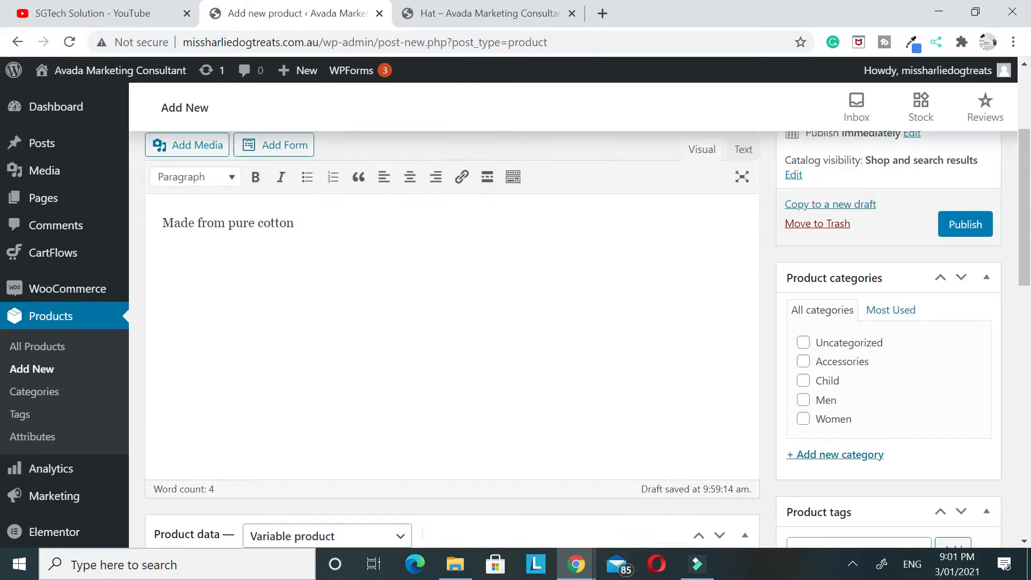
{"action": "scroll", "coordinate": [573, 337], "scroll_direction": "down", "scroll_amount": 3}
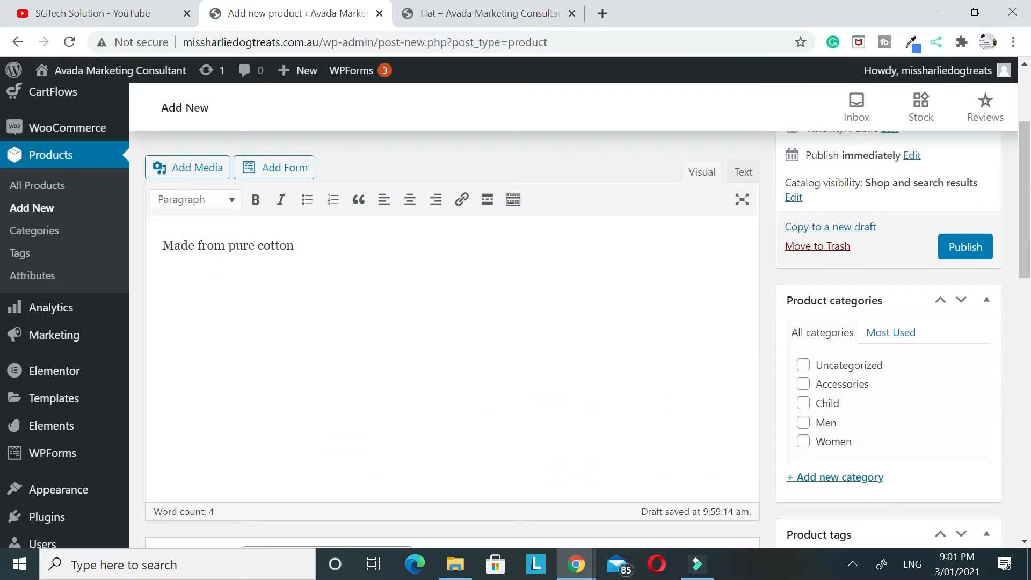
{"action": "scroll", "coordinate": [839, 307], "scroll_direction": "down", "scroll_amount": 2}
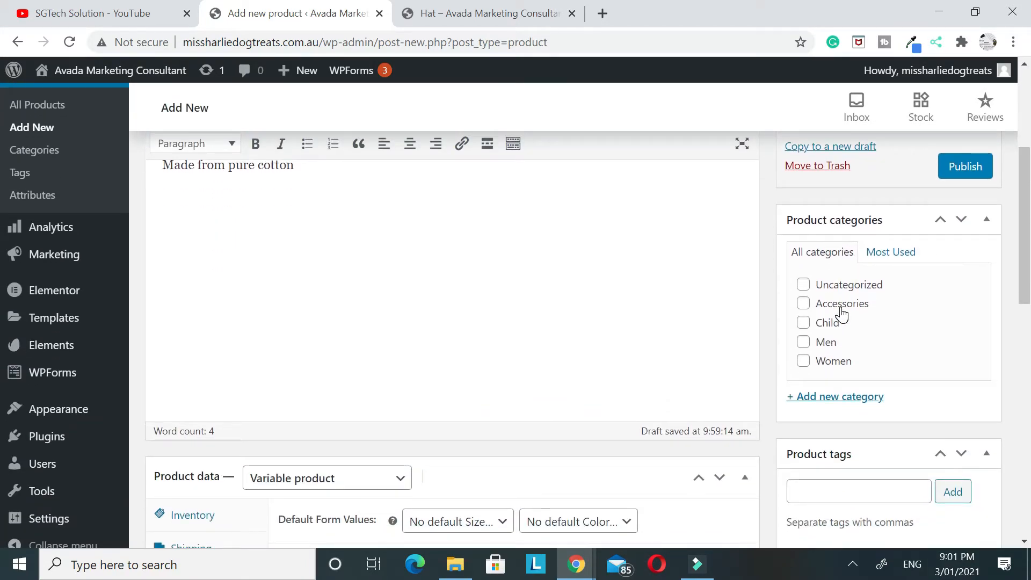
{"action": "left_click", "coordinate": [804, 342]}
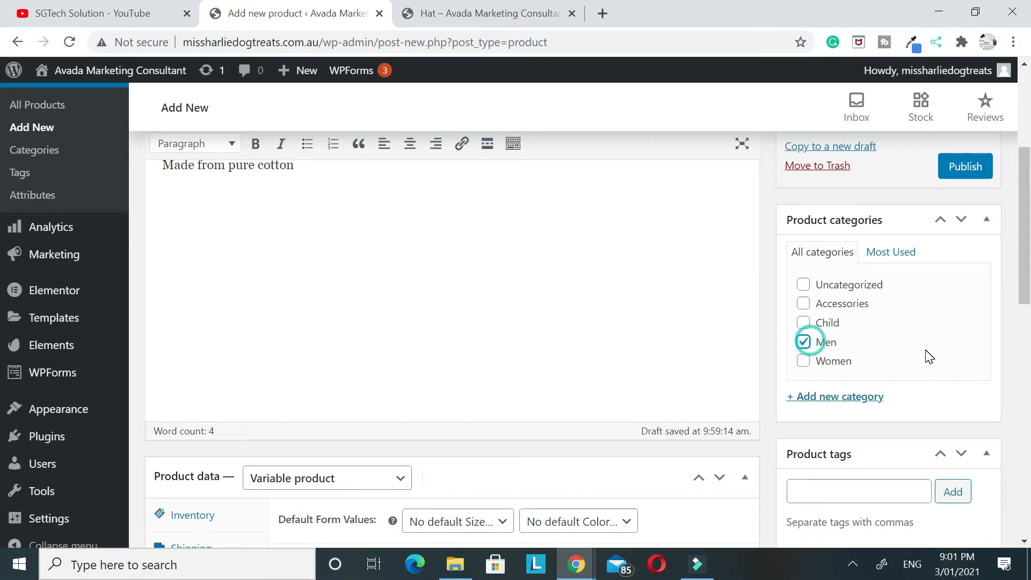
Set the product's Astra sidebar option to No Sidebar
{"action": "scroll", "coordinate": [929, 355], "scroll_direction": "down", "scroll_amount": 3}
{"action": "scroll", "coordinate": [921, 338], "scroll_direction": "down", "scroll_amount": 4}
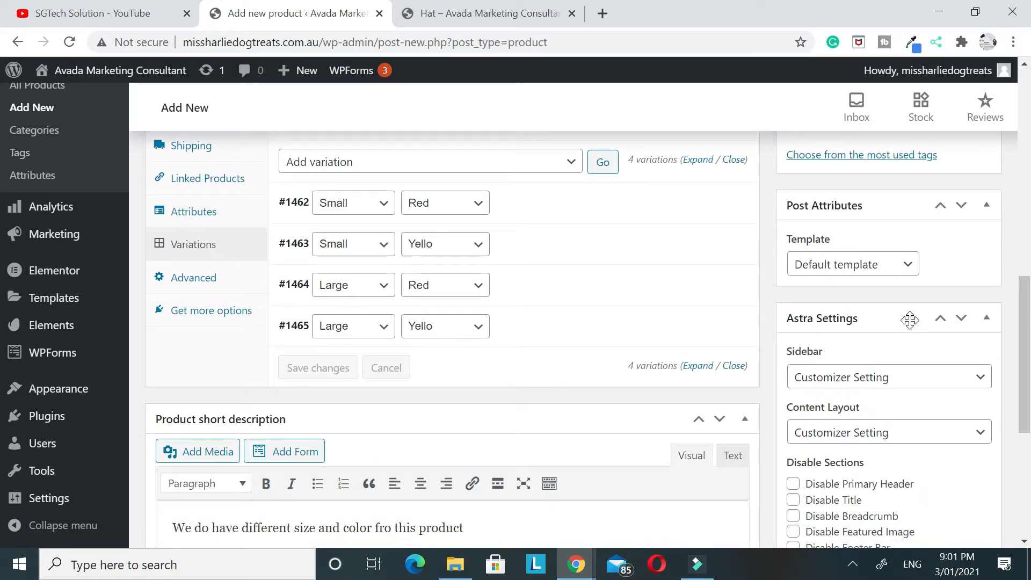
{"action": "scroll", "coordinate": [913, 299], "scroll_direction": "down", "scroll_amount": 2}
{"action": "left_click", "coordinate": [860, 296]}
{"action": "left_click", "coordinate": [830, 398]}
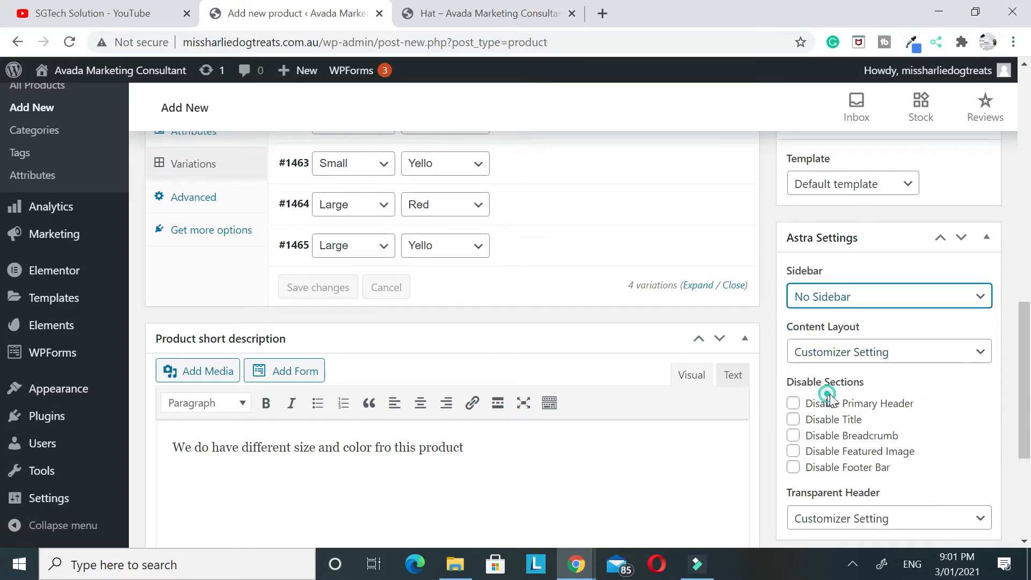
Set men-fashion-free-img.jpg from the media library as the product image
{"action": "scroll", "coordinate": [896, 344], "scroll_direction": "down", "scroll_amount": 4}
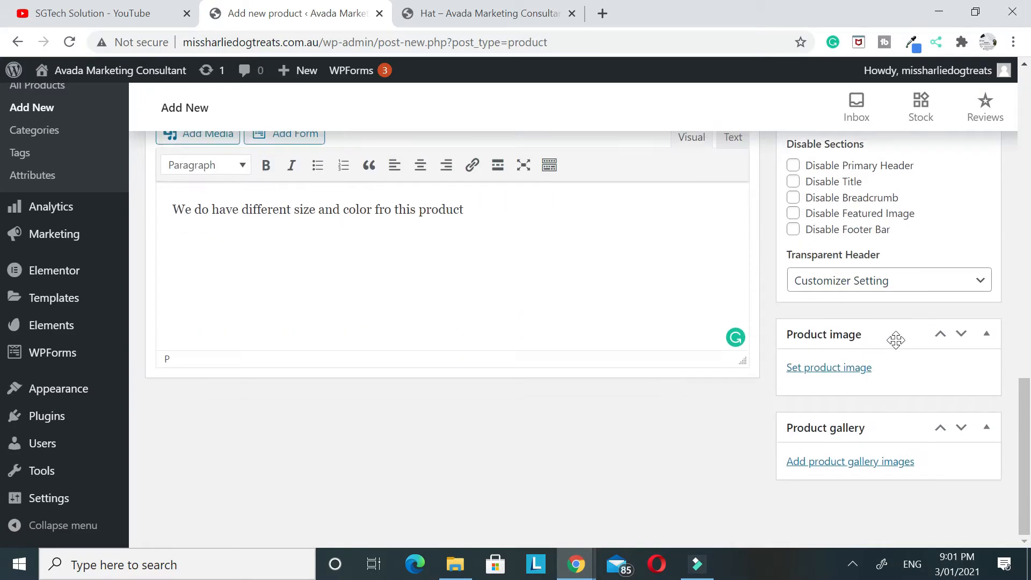
{"action": "left_click", "coordinate": [828, 370]}
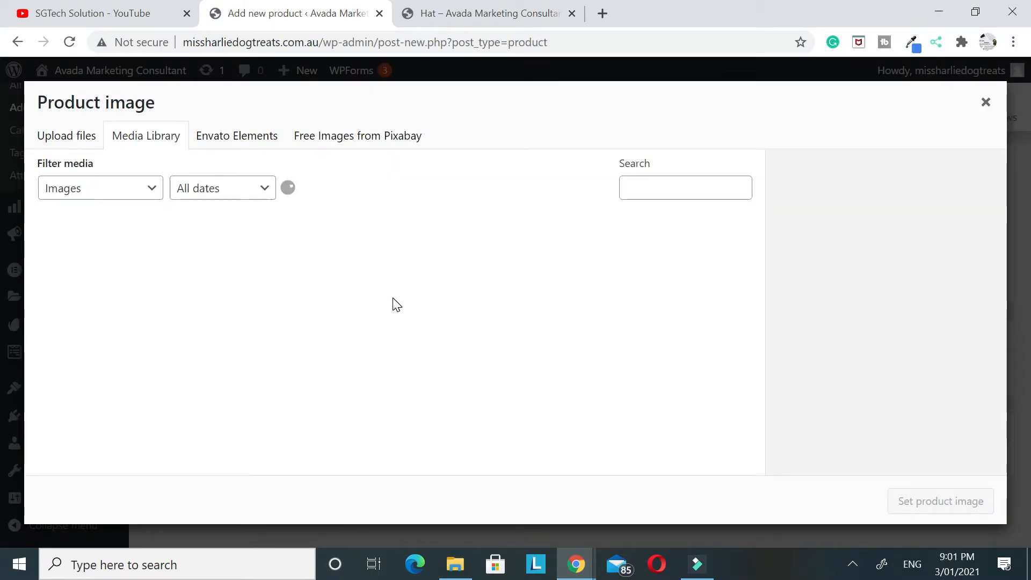
{"action": "left_click", "coordinate": [108, 365]}
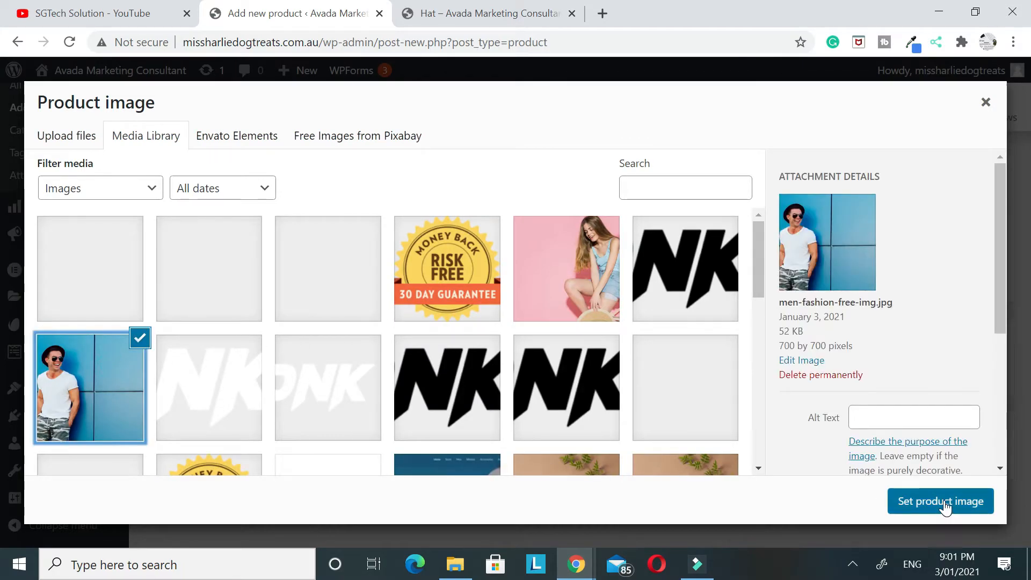
{"action": "left_click", "coordinate": [905, 501]}
Add the flamingo, grey floral and pineapple folded T-shirt images from the media library to the product gallery
{"action": "left_click", "coordinate": [842, 464]}
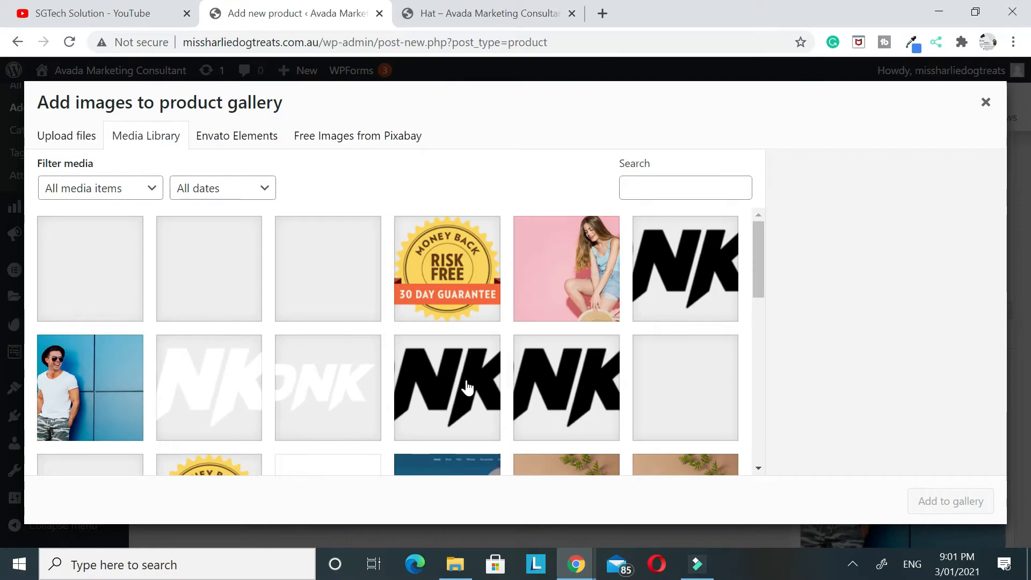
{"action": "scroll", "coordinate": [467, 389], "scroll_direction": "down", "scroll_amount": 5}
{"action": "left_click", "coordinate": [450, 385]}
{"action": "left_click", "coordinate": [461, 379]}
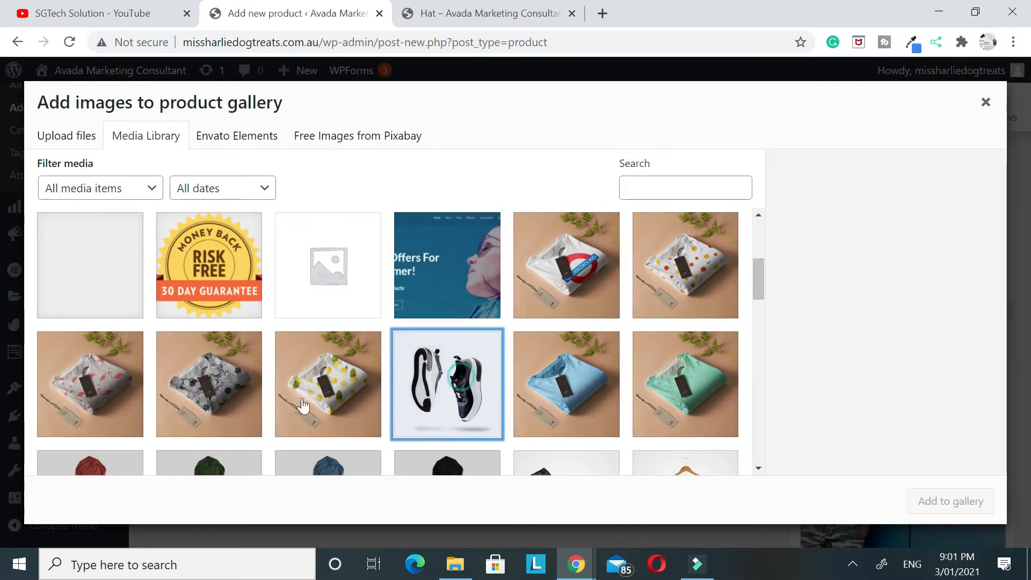
{"action": "left_click", "coordinate": [123, 381]}
{"action": "left_click", "coordinate": [203, 376]}
{"action": "left_click", "coordinate": [328, 388]}
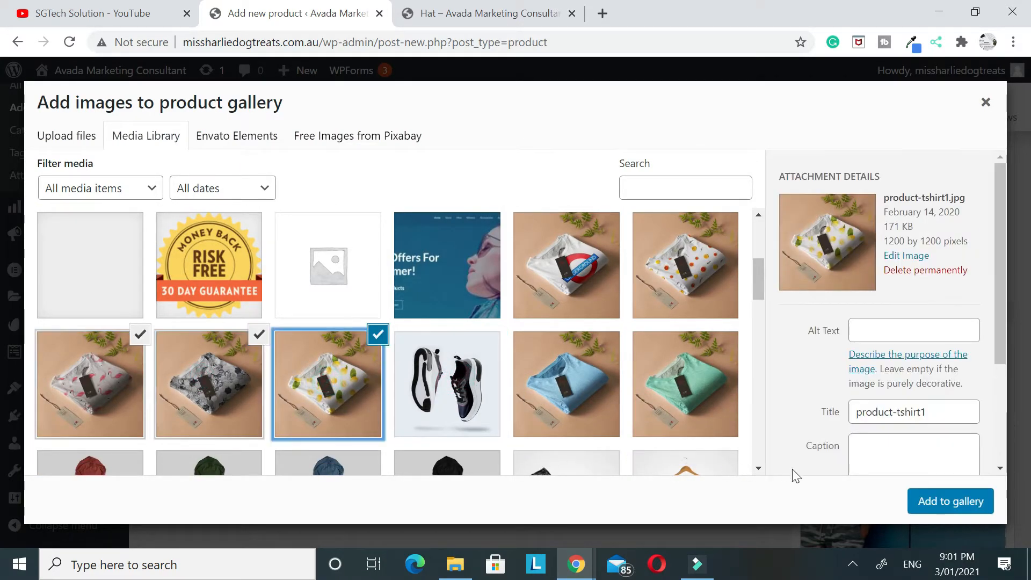
{"action": "left_click", "coordinate": [915, 501]}
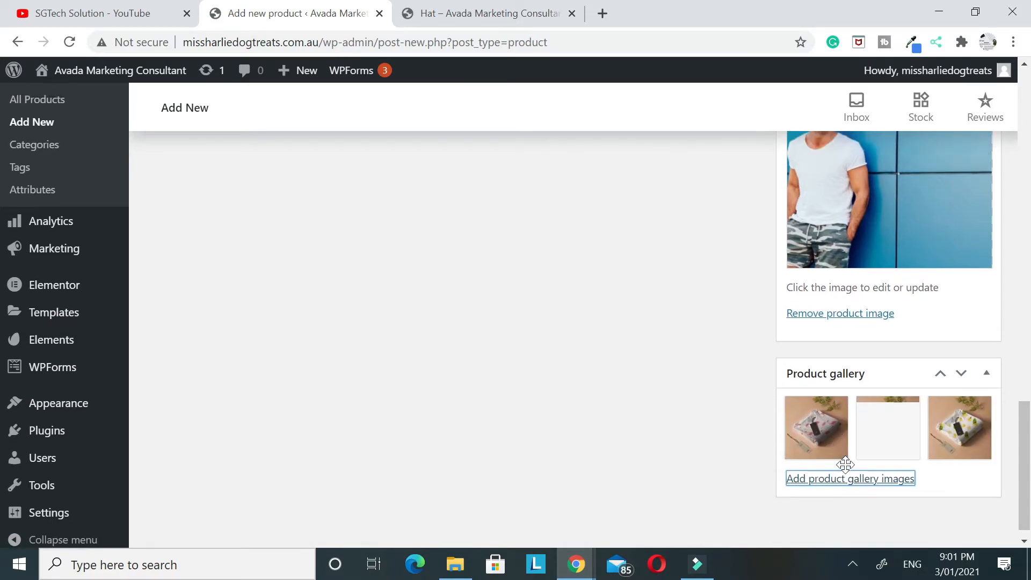
Publish the Hat 2 product
{"action": "scroll", "coordinate": [905, 392], "scroll_direction": "up", "scroll_amount": 15}
{"action": "scroll", "coordinate": [929, 374], "scroll_direction": "up", "scroll_amount": 4}
{"action": "left_click", "coordinate": [964, 339]}
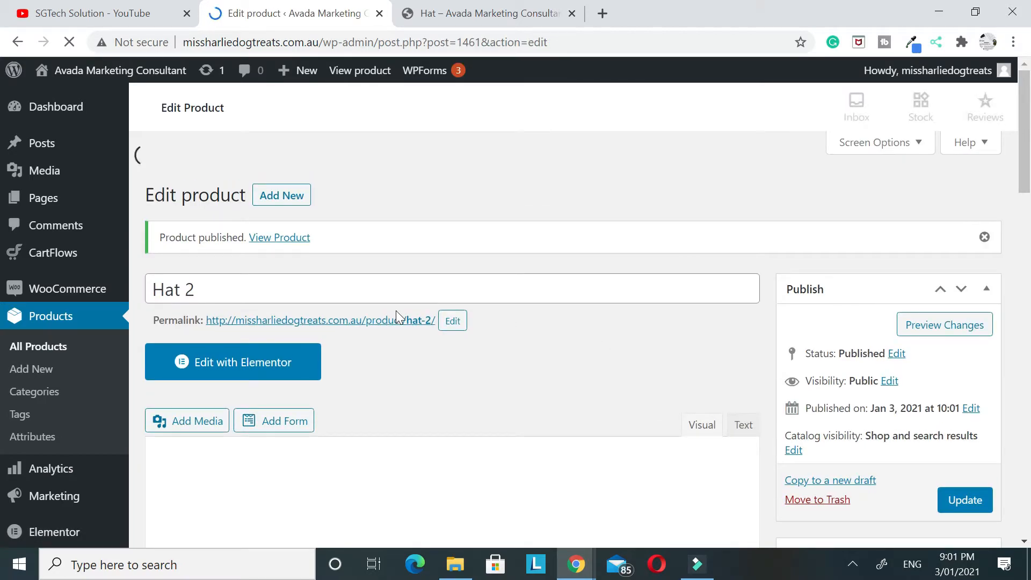
Open the published Hat 2 page in a new tab and compare its price and options with the Hat product page
{"action": "right_click", "coordinate": [402, 323]}
{"action": "left_click", "coordinate": [419, 326]}
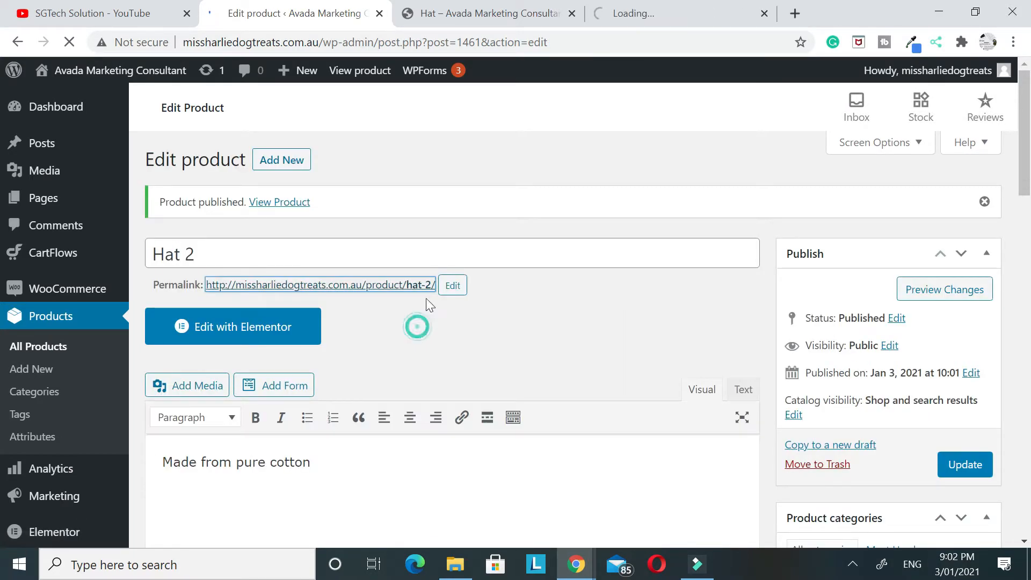
{"action": "left_click_drag", "start_coordinate": [639, 12], "coordinate": [457, 13]}
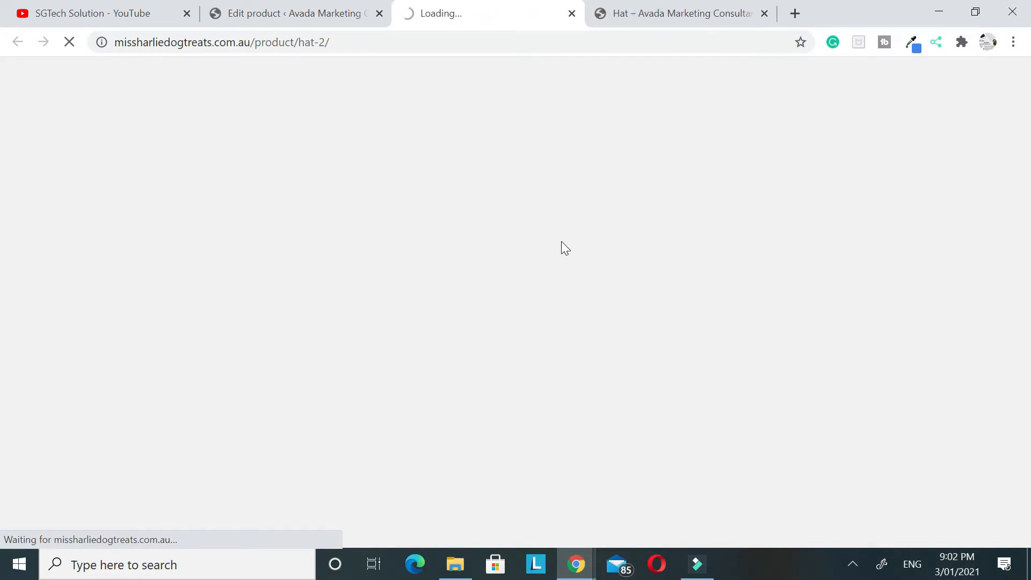
{"action": "left_click", "coordinate": [639, 16]}
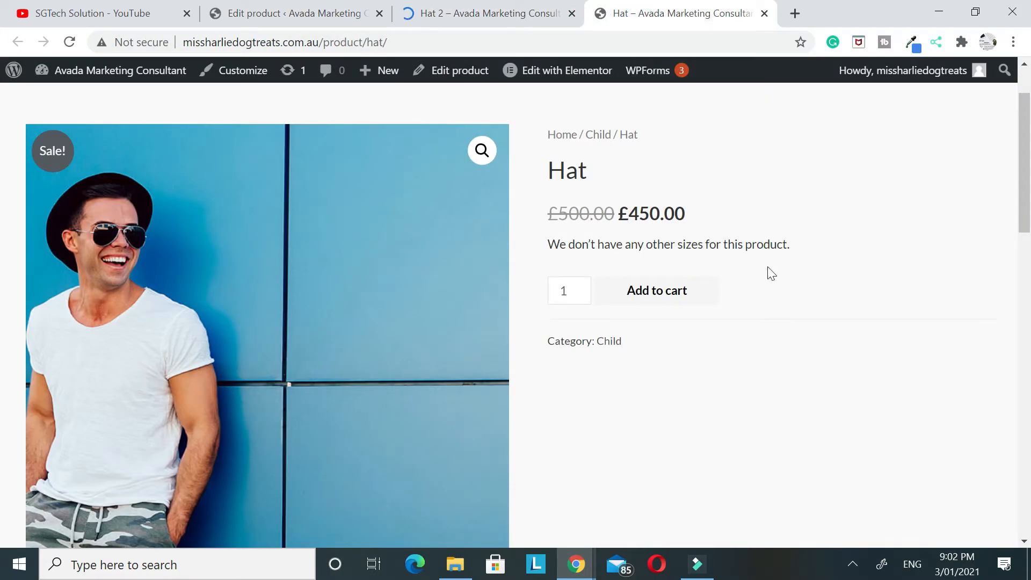
{"action": "left_click", "coordinate": [453, 20]}
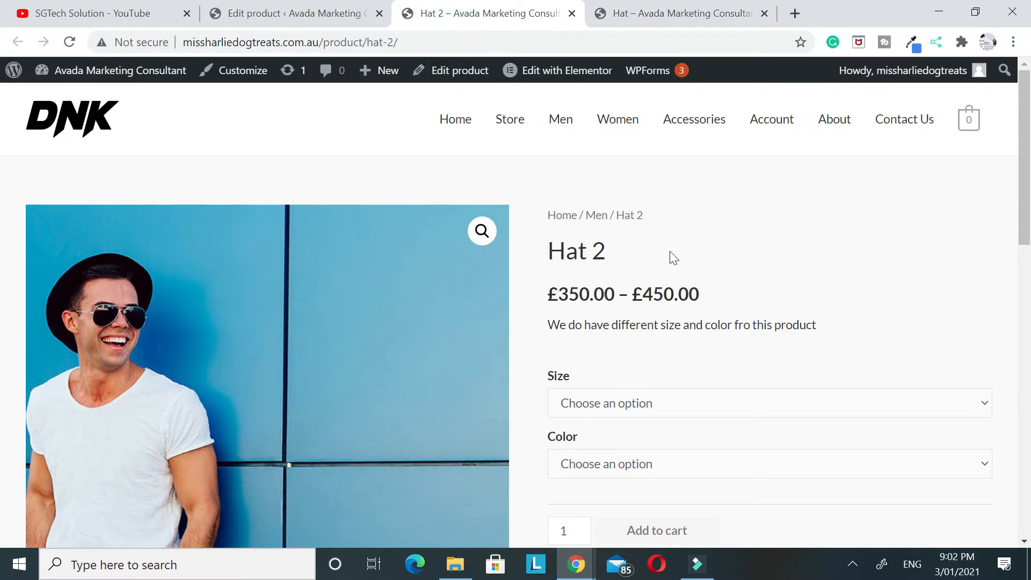
{"action": "scroll", "coordinate": [860, 253], "scroll_direction": "down", "scroll_amount": 1}
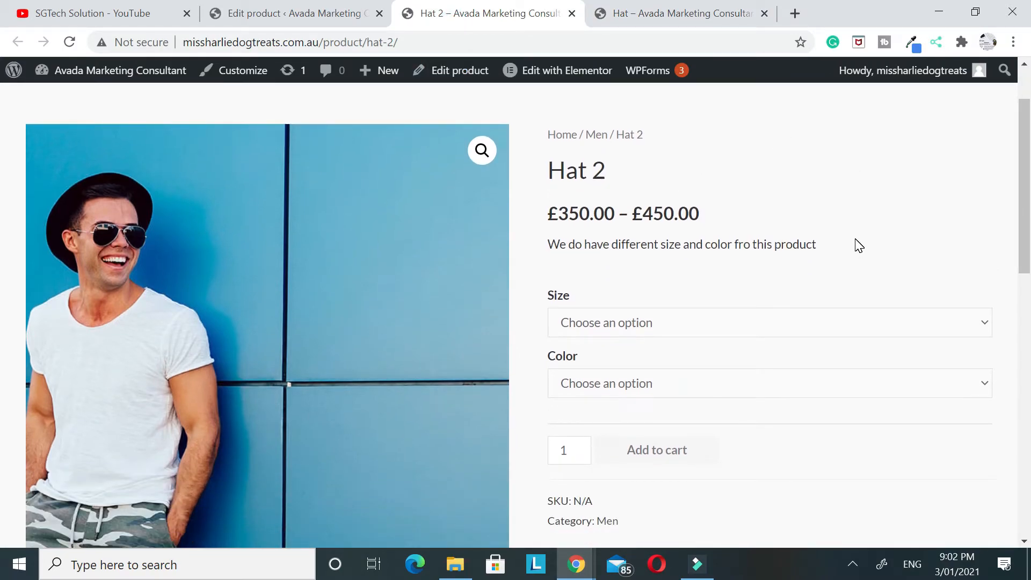
{"action": "scroll", "coordinate": [773, 164], "scroll_direction": "up", "scroll_amount": 1}
{"action": "scroll", "coordinate": [781, 187], "scroll_direction": "down", "scroll_amount": 1}
{"action": "scroll", "coordinate": [643, 307], "scroll_direction": "down", "scroll_amount": 1}
Choose size Small and color Red on the Hat 2 page and check the variation's price
{"action": "left_click", "coordinate": [668, 244]}
{"action": "left_click", "coordinate": [597, 295]}
{"action": "left_click", "coordinate": [610, 303]}
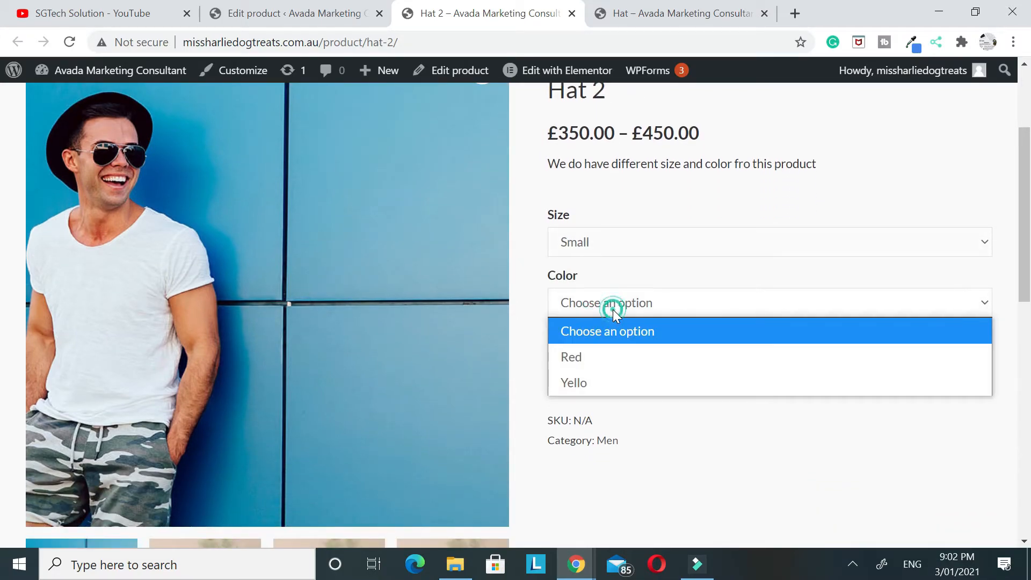
{"action": "left_click", "coordinate": [595, 356]}
{"action": "left_click_drag", "start_coordinate": [615, 373], "coordinate": [558, 372]}
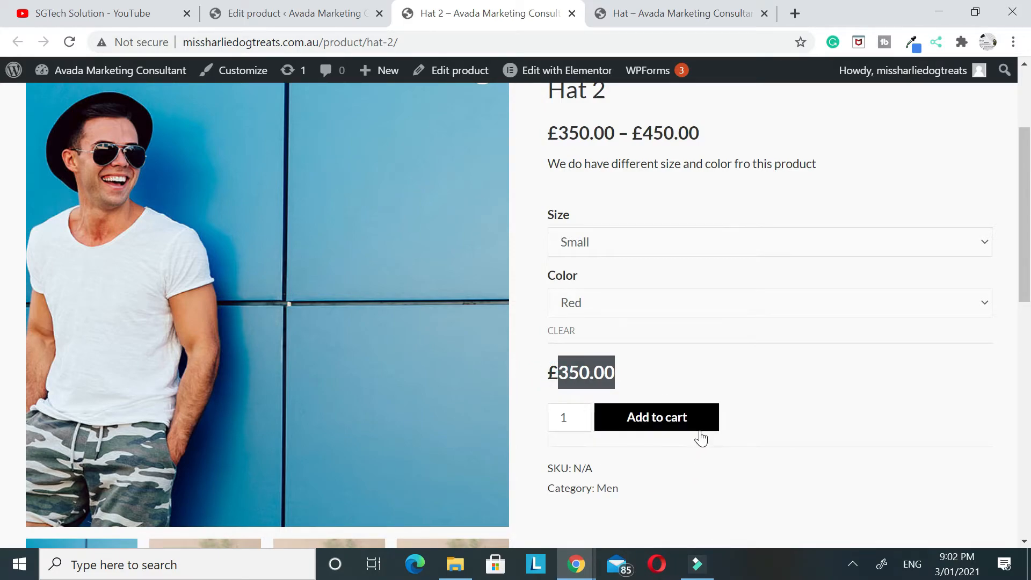
Add one Small Red Hat 2 to the cart
{"action": "scroll", "coordinate": [698, 436], "scroll_direction": "down", "scroll_amount": 1}
{"action": "scroll", "coordinate": [695, 295], "scroll_direction": "up", "scroll_amount": 2}
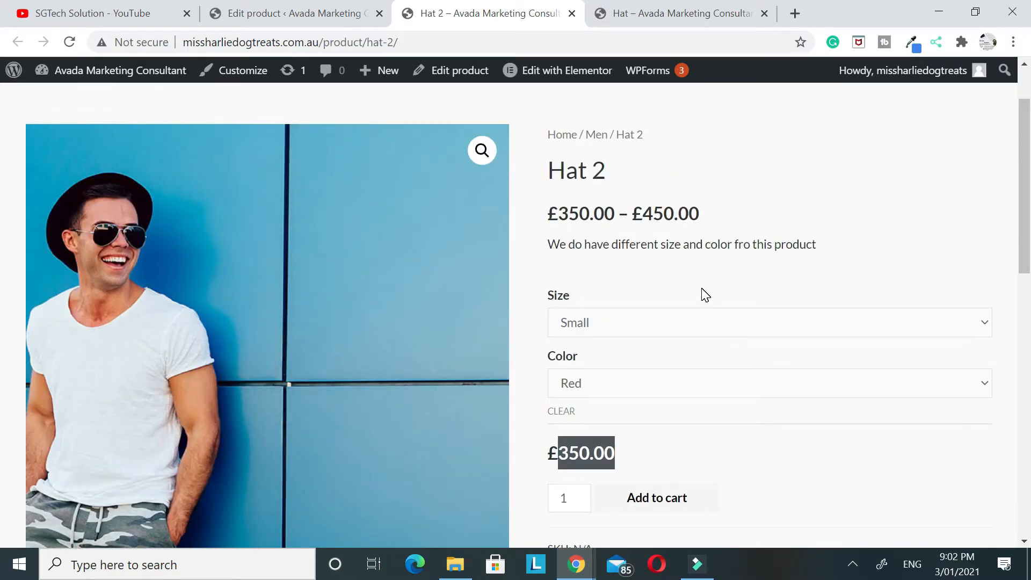
{"action": "scroll", "coordinate": [703, 295], "scroll_direction": "down", "scroll_amount": 1}
{"action": "left_click", "coordinate": [650, 433]}
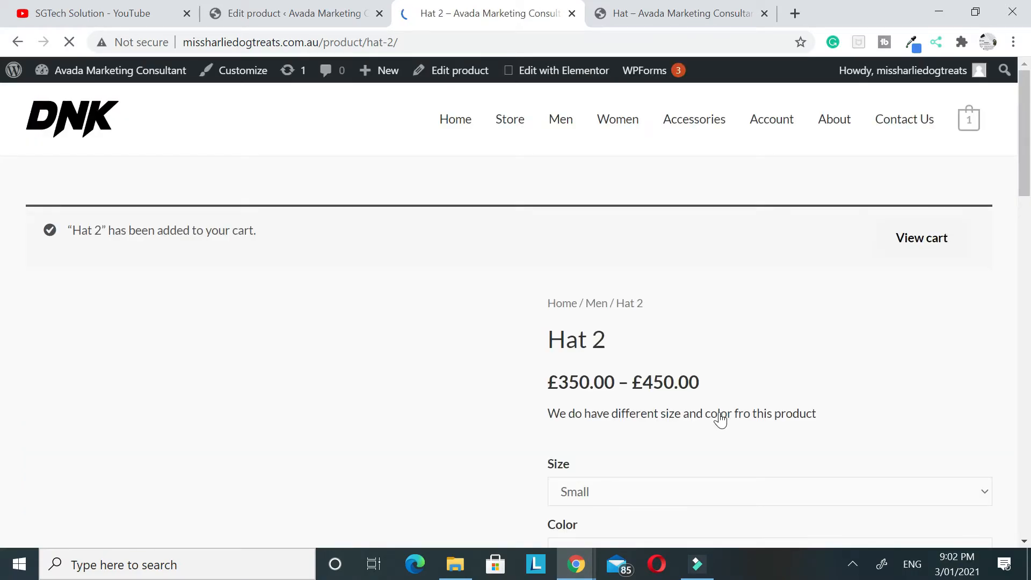
Open the cart from the Hat 2 page and review the item in it
{"action": "scroll", "coordinate": [529, 321], "scroll_direction": "down", "scroll_amount": 1}
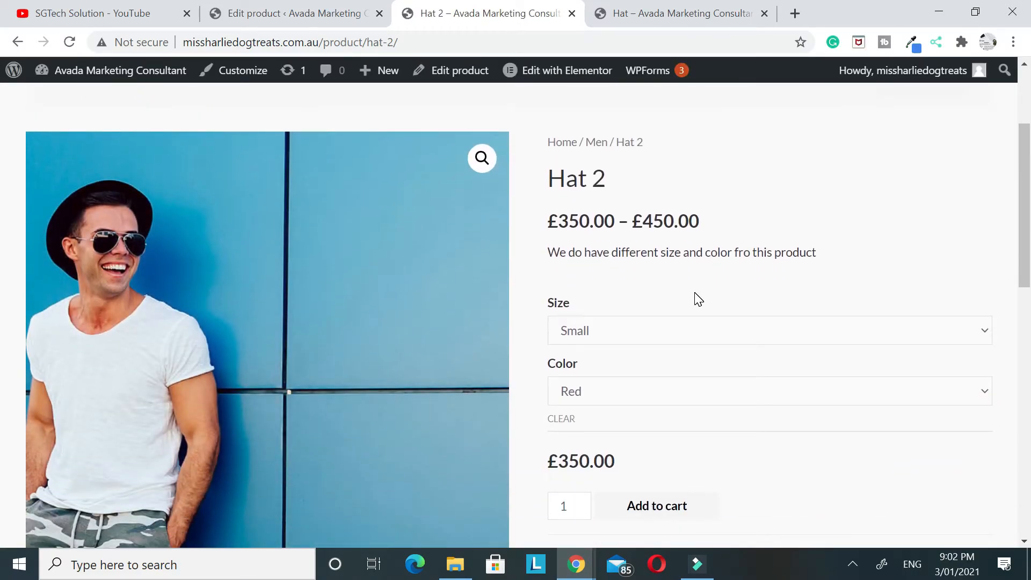
{"action": "scroll", "coordinate": [697, 298], "scroll_direction": "down", "scroll_amount": 4}
{"action": "scroll", "coordinate": [699, 314], "scroll_direction": "up", "scroll_amount": 7}
{"action": "left_click", "coordinate": [939, 234]}
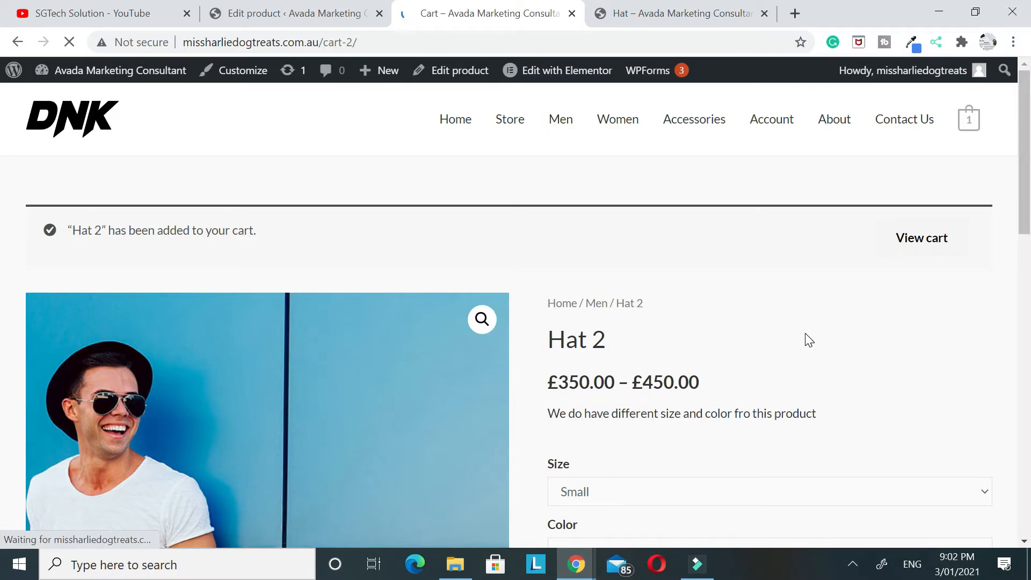
{"action": "scroll", "coordinate": [809, 340], "scroll_direction": "down", "scroll_amount": 3}
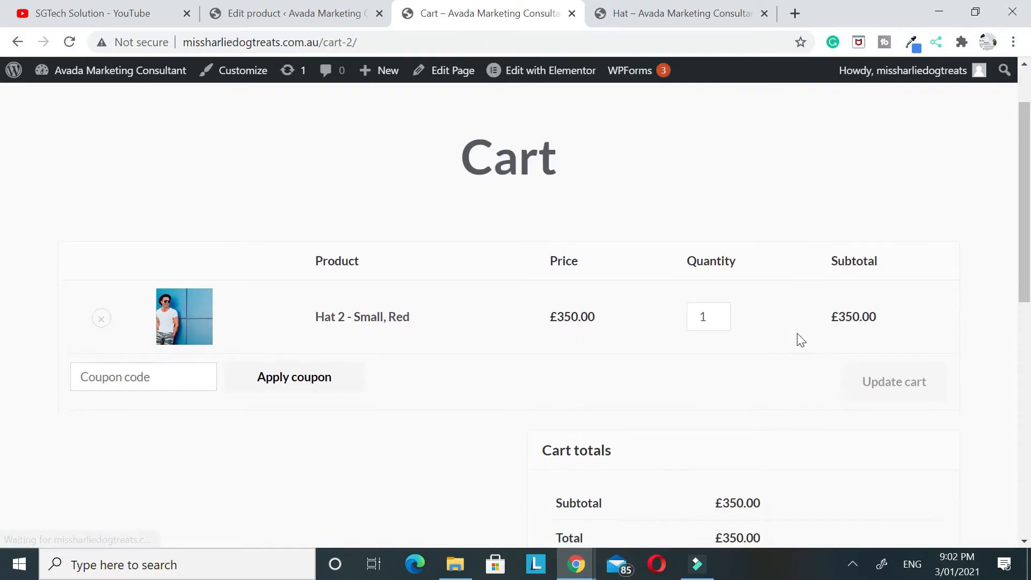
Check the coupon code field and the cart total, and proceed to checkout
{"action": "left_click", "coordinate": [132, 290]}
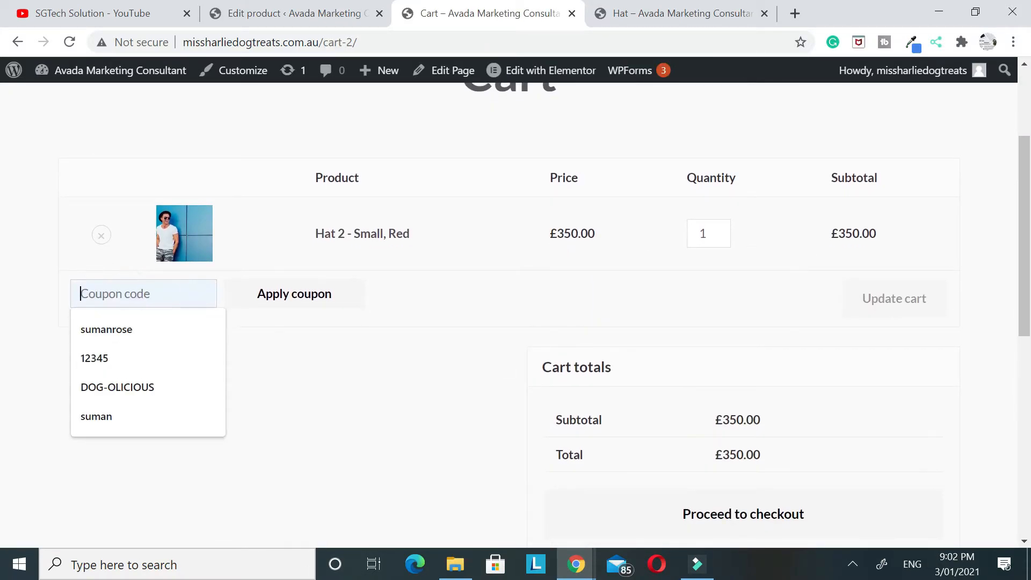
{"action": "left_click", "coordinate": [10, 301]}
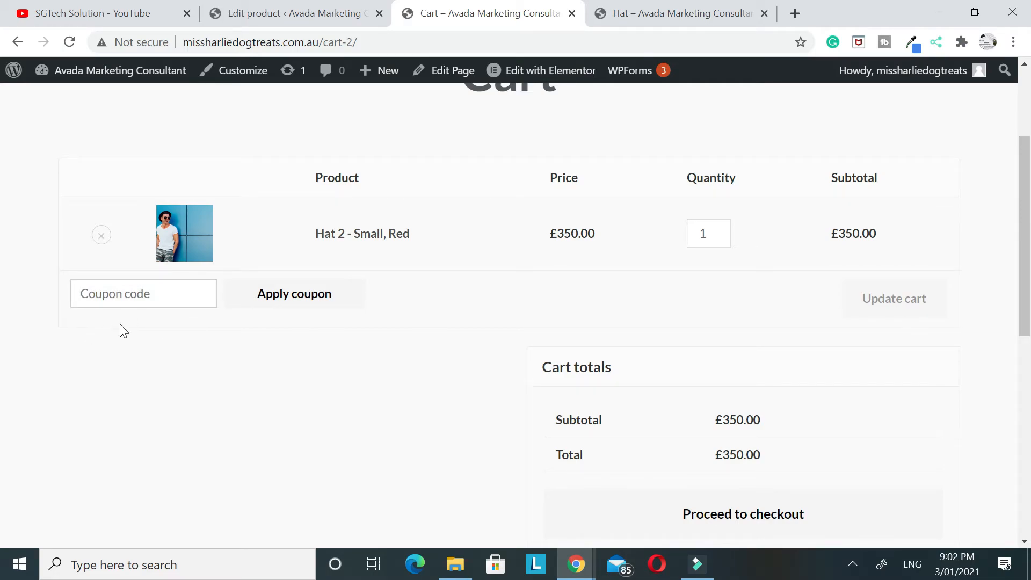
{"action": "scroll", "coordinate": [819, 244], "scroll_direction": "down", "scroll_amount": 3}
{"action": "left_click_drag", "start_coordinate": [720, 293], "coordinate": [743, 293]}
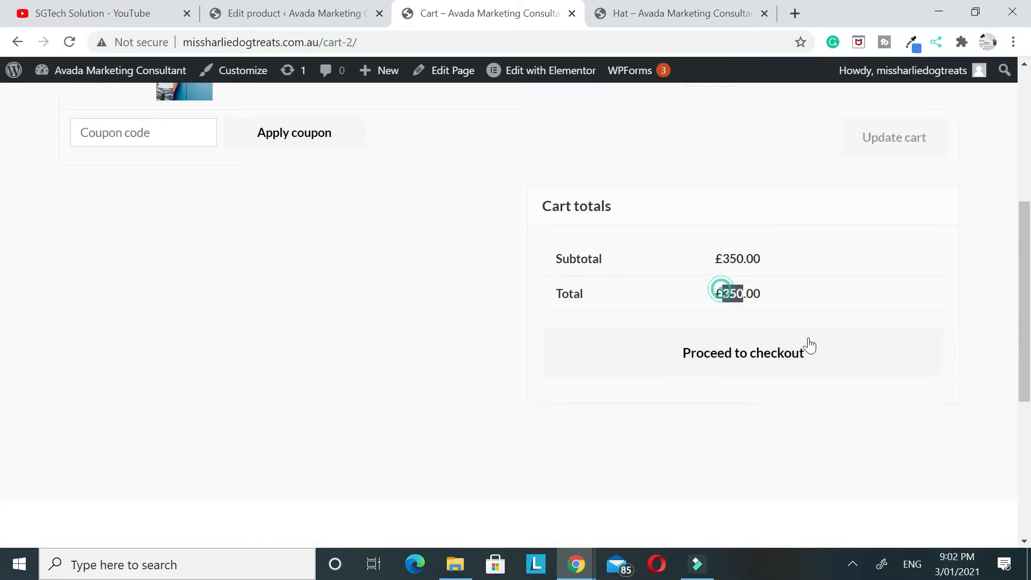
{"action": "left_click", "coordinate": [780, 361]}
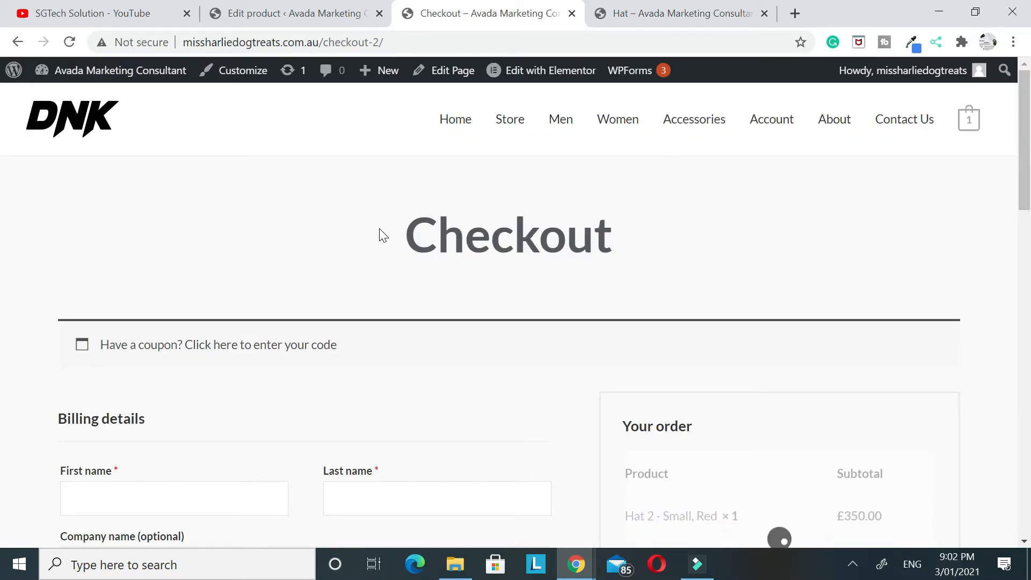
Examine the checkout page's billing fields, order summary and payment section
{"action": "scroll", "coordinate": [379, 235], "scroll_direction": "down", "scroll_amount": 4}
{"action": "scroll", "coordinate": [382, 232], "scroll_direction": "down", "scroll_amount": 9}
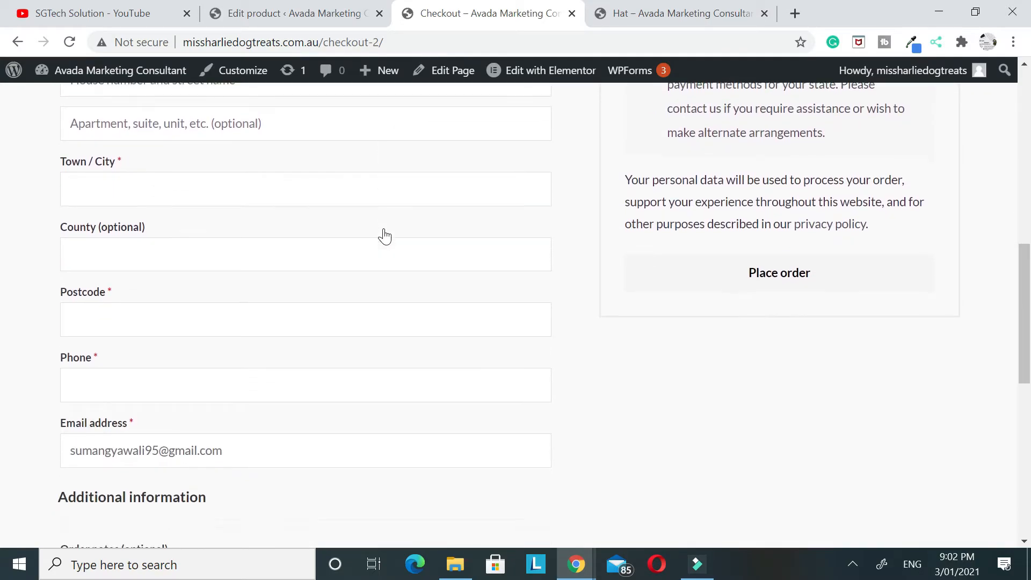
{"action": "scroll", "coordinate": [382, 233], "scroll_direction": "up", "scroll_amount": 1}
{"action": "scroll", "coordinate": [510, 315], "scroll_direction": "up", "scroll_amount": 7}
{"action": "scroll", "coordinate": [509, 316], "scroll_direction": "down", "scroll_amount": 6}
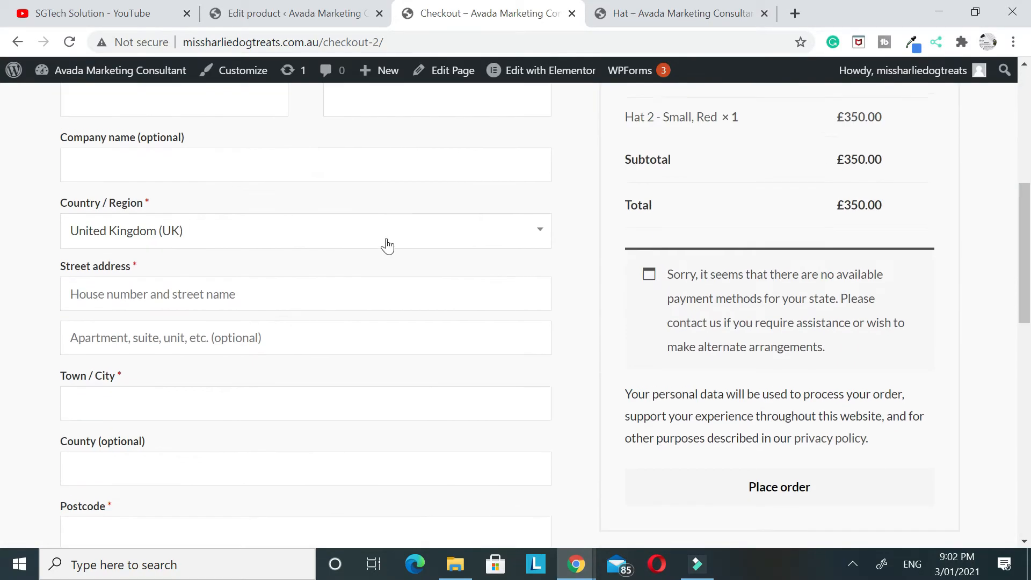
{"action": "scroll", "coordinate": [540, 302], "scroll_direction": "up", "scroll_amount": 8}
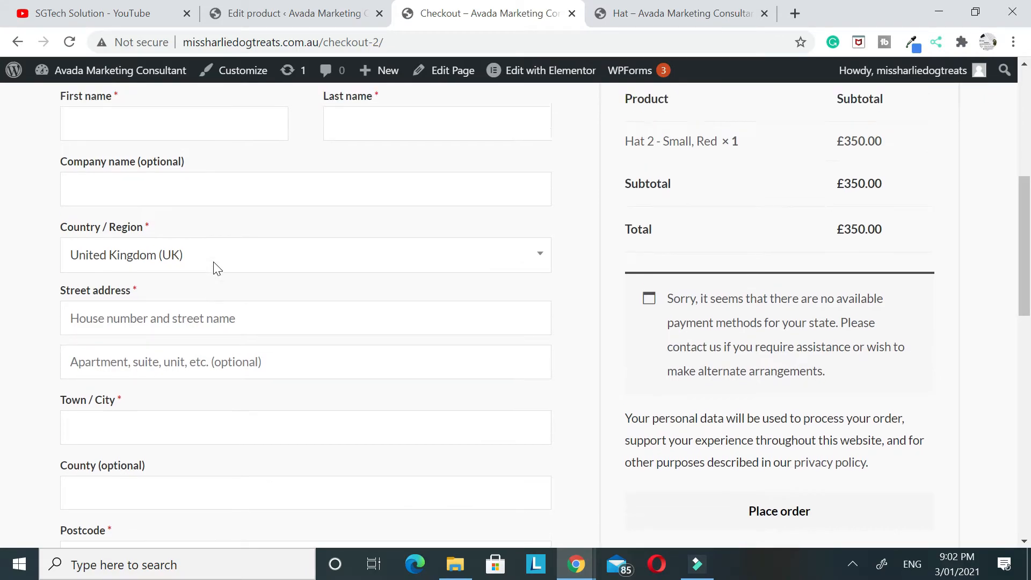
{"action": "scroll", "coordinate": [431, 285], "scroll_direction": "down", "scroll_amount": 1}
{"action": "scroll", "coordinate": [432, 284], "scroll_direction": "up", "scroll_amount": 4}
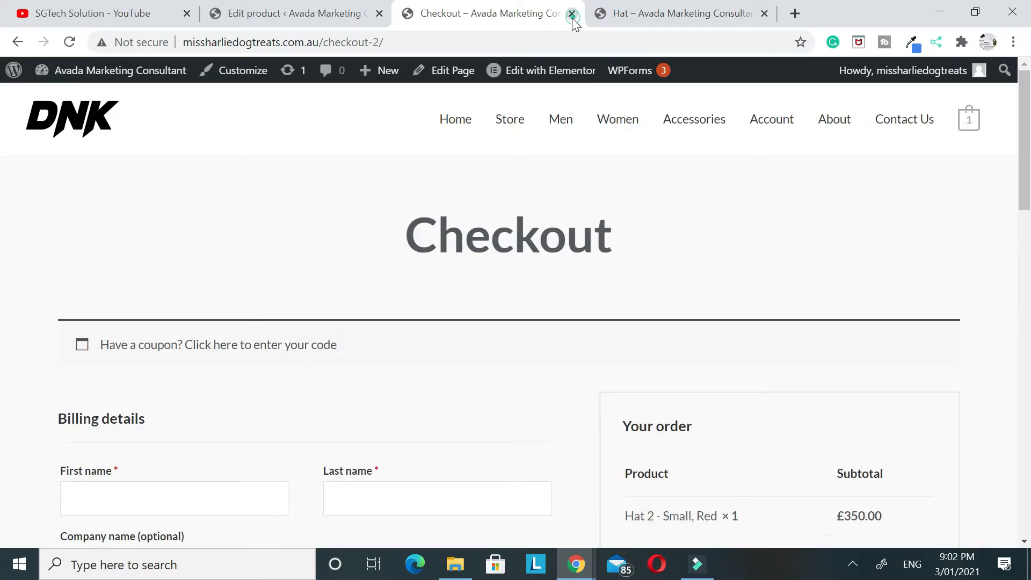
Close the Checkout and Hat store pages and update the Hat 2 product
{"action": "left_click", "coordinate": [572, 14]}
{"action": "left_click", "coordinate": [573, 15]}
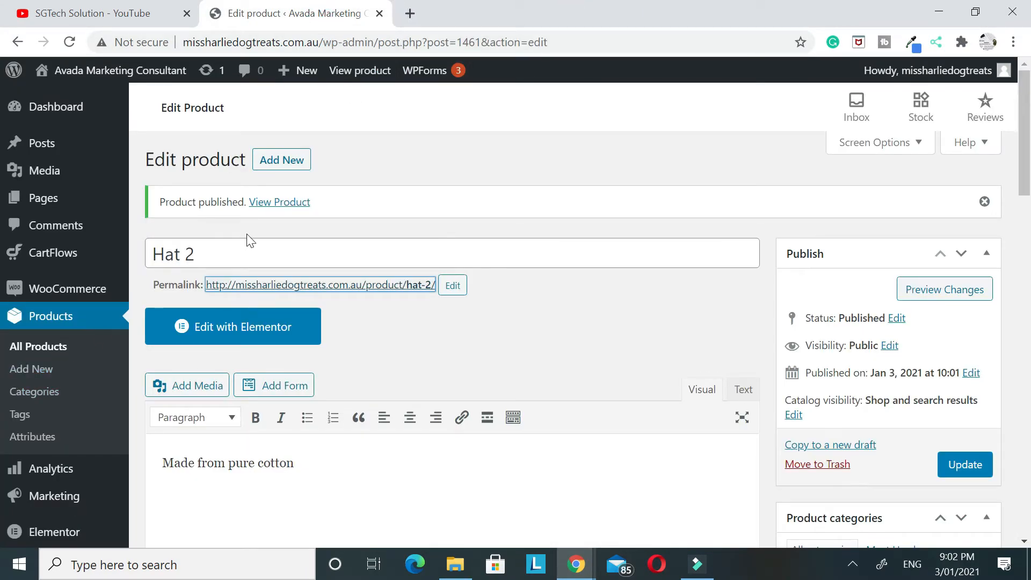
{"action": "left_click", "coordinate": [963, 456]}
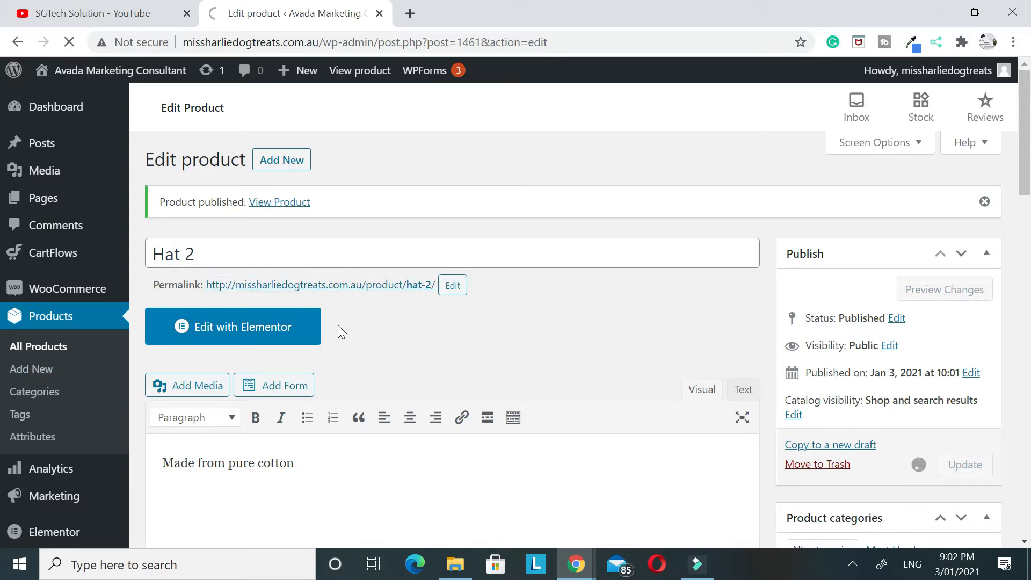
Open the WooCommerce settings, leaving the Hat 2 product editor
{"action": "scroll", "coordinate": [6, 348], "scroll_direction": "down", "scroll_amount": 3}
{"action": "scroll", "coordinate": [39, 350], "scroll_direction": "down", "scroll_amount": 4}
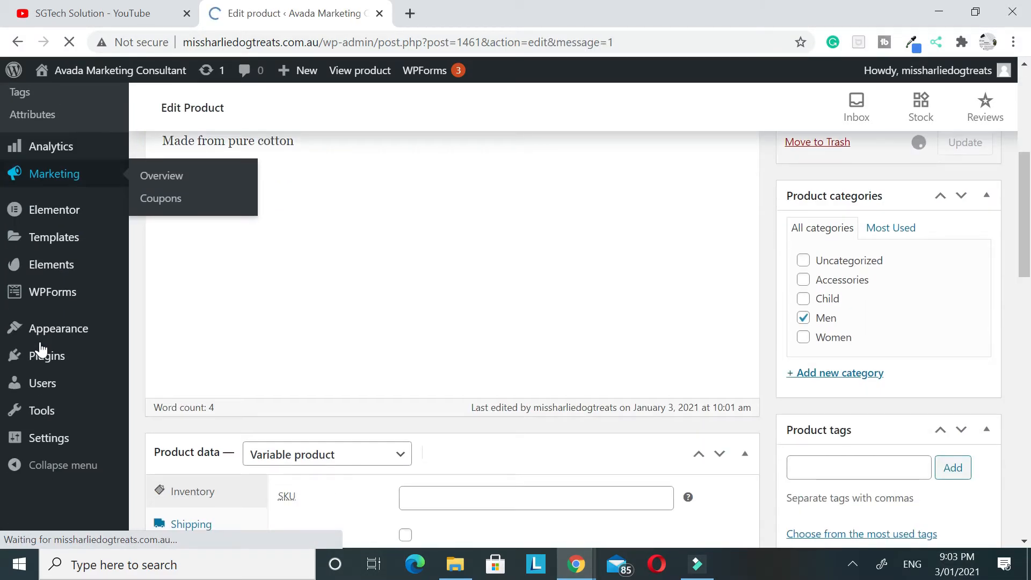
{"action": "scroll", "coordinate": [37, 322], "scroll_direction": "up", "scroll_amount": 6}
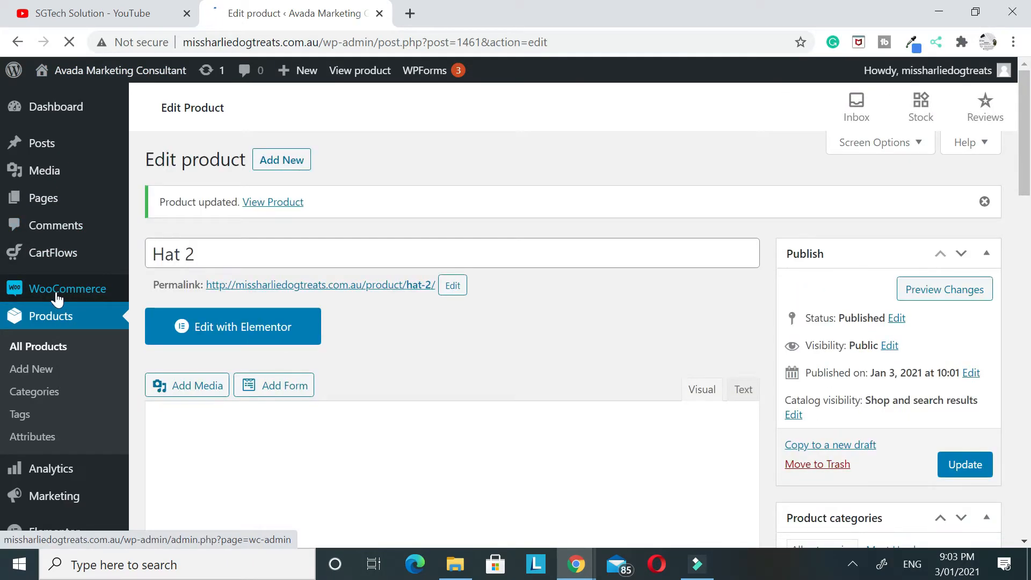
{"action": "mouse_move", "coordinate": [48, 293]}
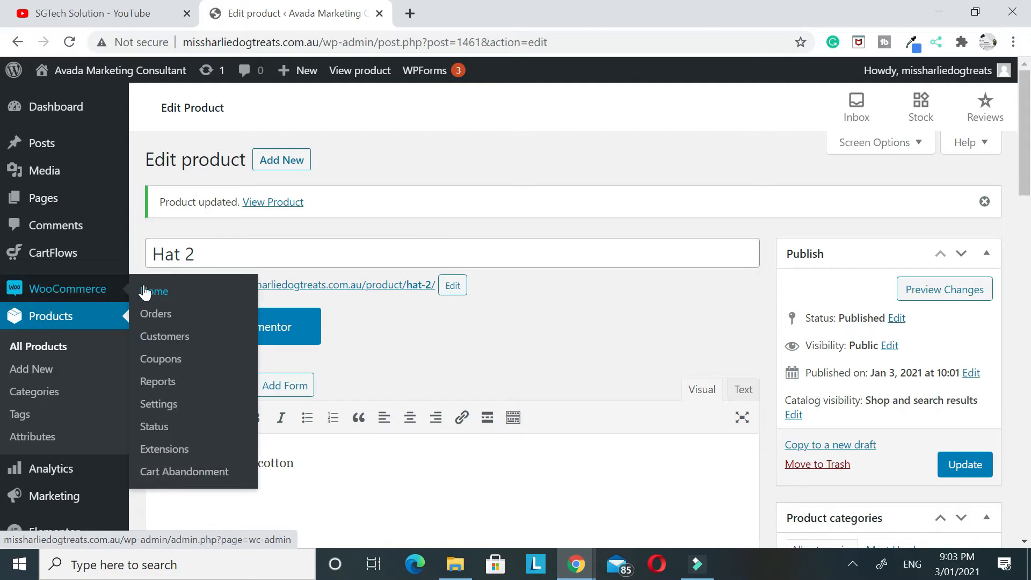
{"action": "left_click", "coordinate": [158, 404]}
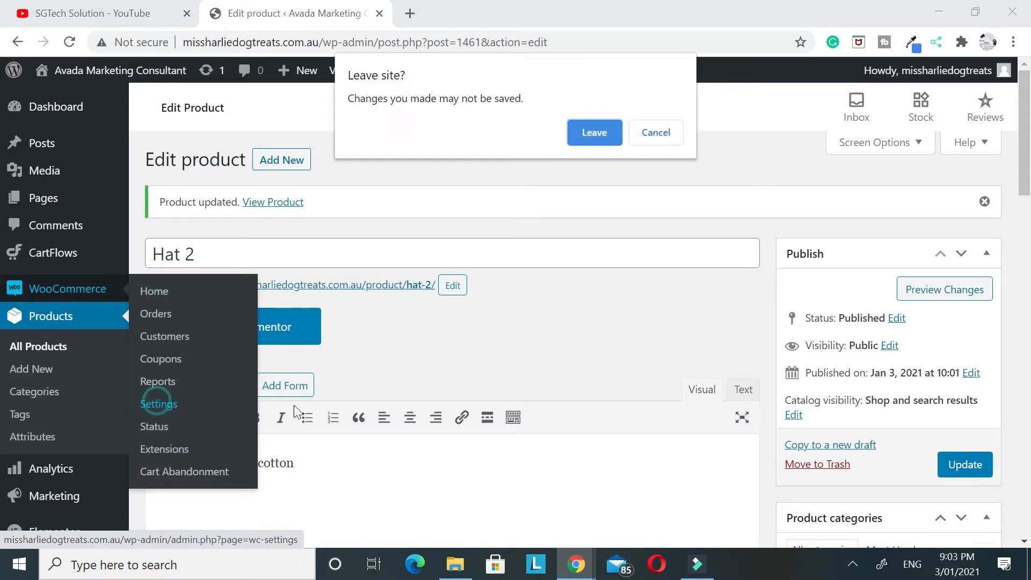
{"action": "left_click", "coordinate": [594, 134]}
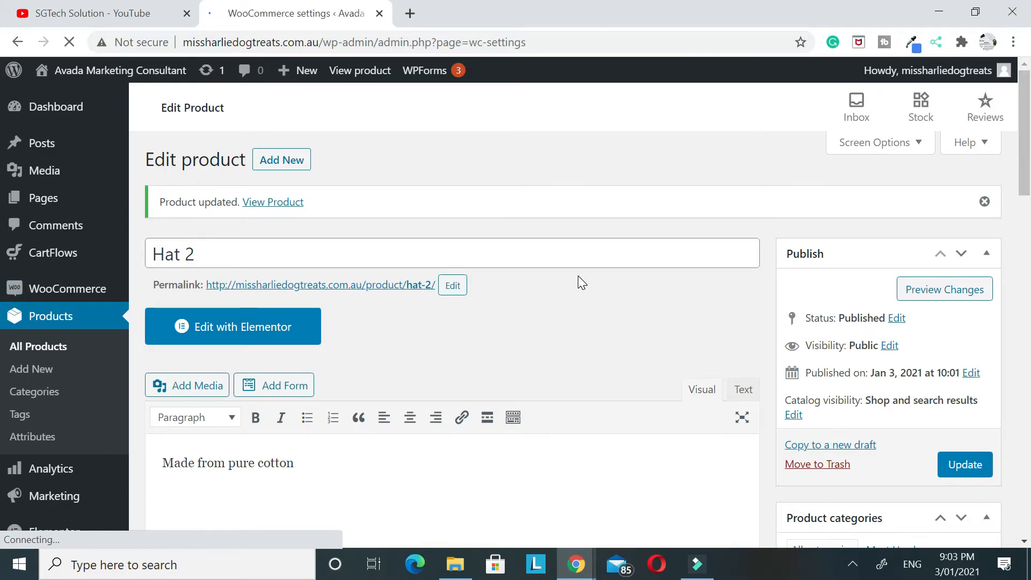
Set the store address's country and state to Nepal — Lumbini in the general settings
{"action": "scroll", "coordinate": [578, 276], "scroll_direction": "down", "scroll_amount": 1}
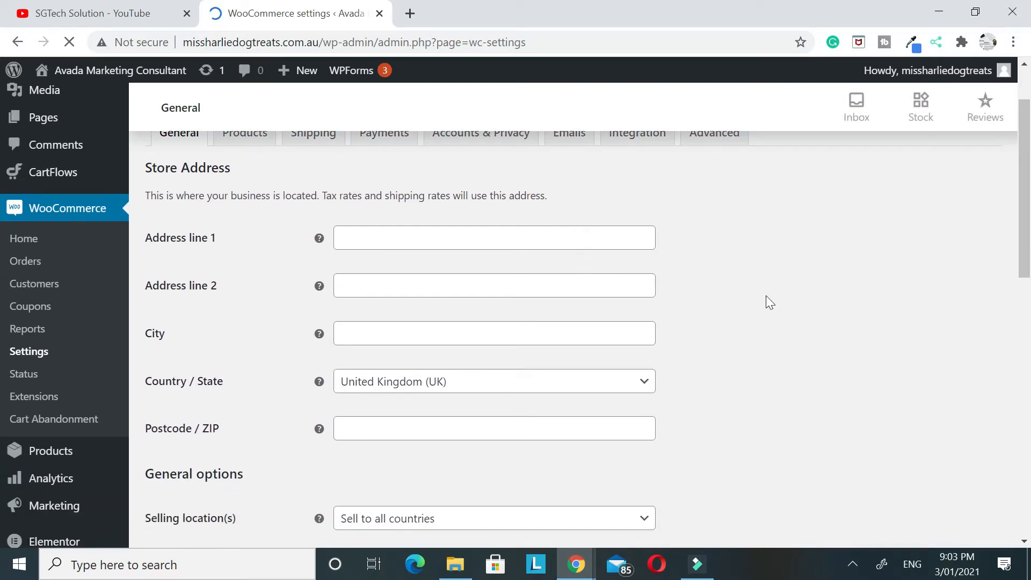
{"action": "scroll", "coordinate": [760, 304], "scroll_direction": "down", "scroll_amount": 1}
{"action": "scroll", "coordinate": [755, 331], "scroll_direction": "up", "scroll_amount": 2}
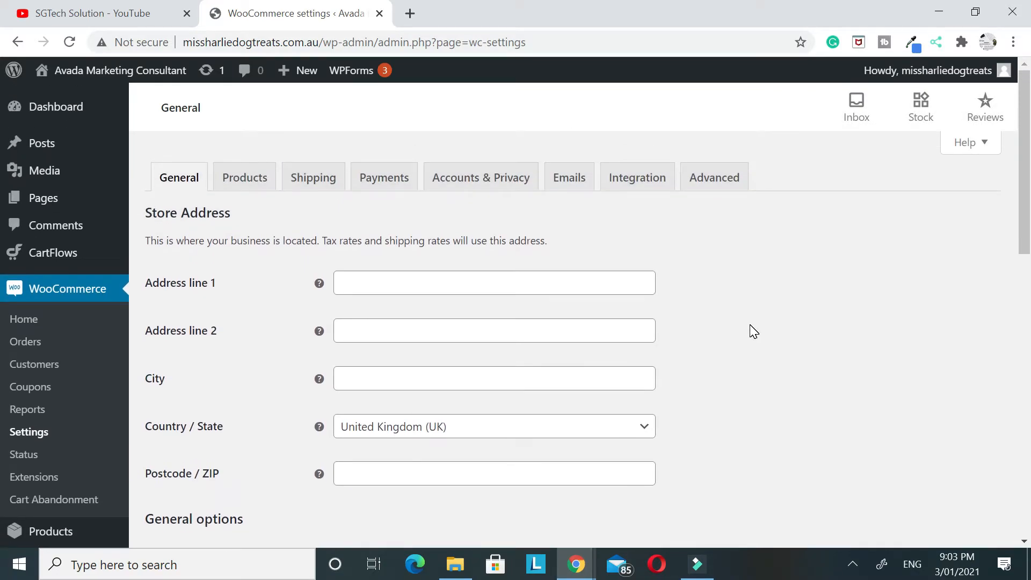
{"action": "scroll", "coordinate": [752, 329], "scroll_direction": "down", "scroll_amount": 3}
{"action": "left_click", "coordinate": [403, 274]}
{"action": "type", "text": "n"}
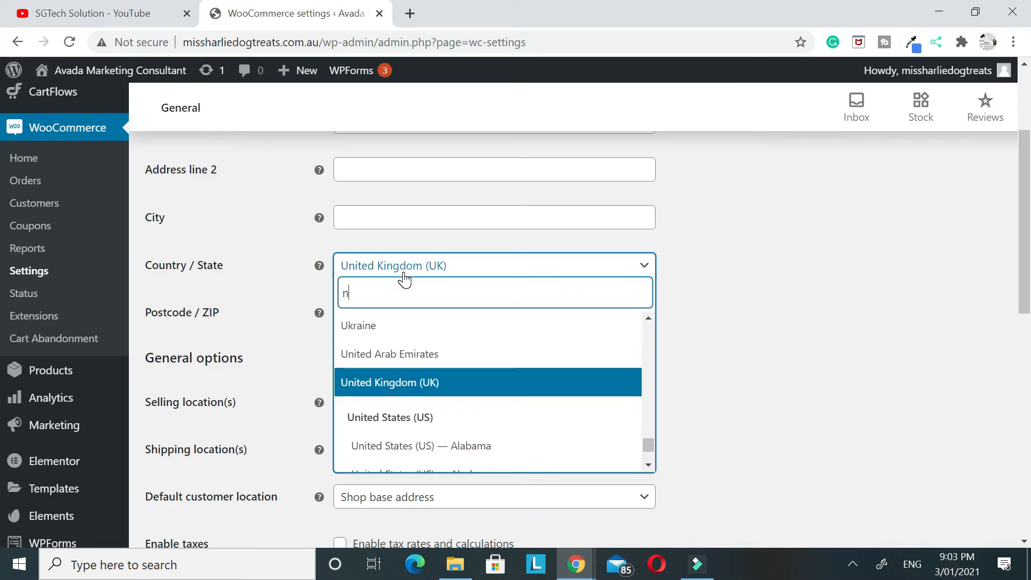
{"action": "type", "text": "ep"}
{"action": "left_click", "coordinate": [353, 330]}
{"action": "left_click", "coordinate": [357, 332]}
{"action": "scroll", "coordinate": [409, 443], "scroll_direction": "down", "scroll_amount": 2}
{"action": "scroll", "coordinate": [469, 438], "scroll_direction": "down", "scroll_amount": 1}
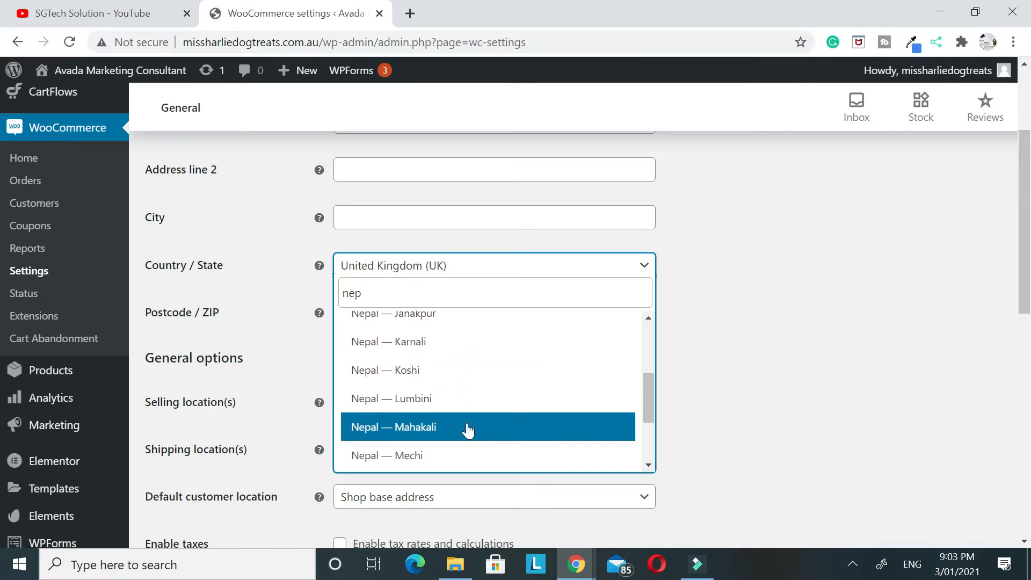
{"action": "left_click", "coordinate": [438, 408]}
Limit the selling locations to specific countries and add Nepal as the country to sell to
{"action": "scroll", "coordinate": [795, 354], "scroll_direction": "down", "scroll_amount": 2}
{"action": "scroll", "coordinate": [538, 256], "scroll_direction": "up", "scroll_amount": 1}
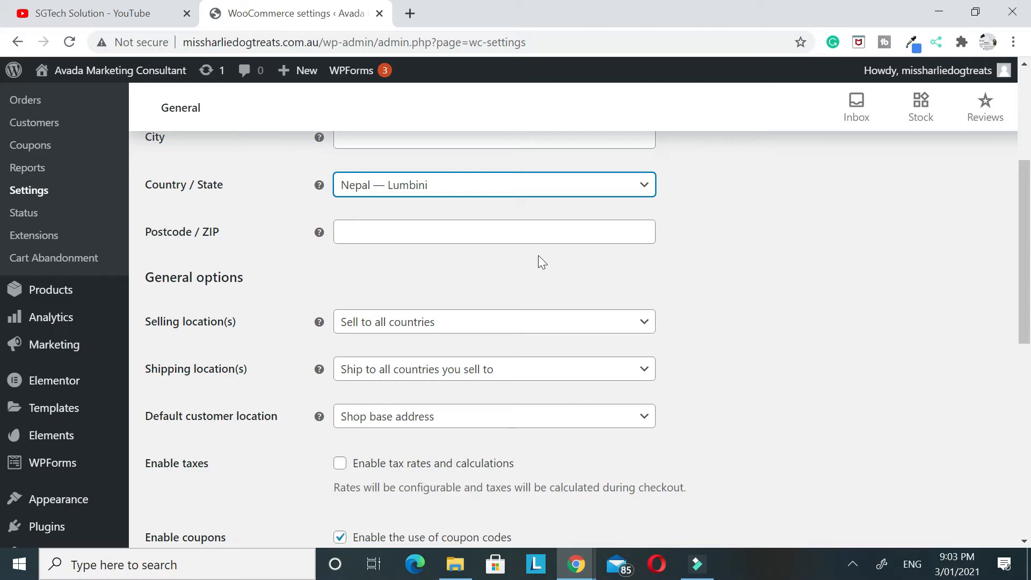
{"action": "scroll", "coordinate": [483, 256], "scroll_direction": "down", "scroll_amount": 1}
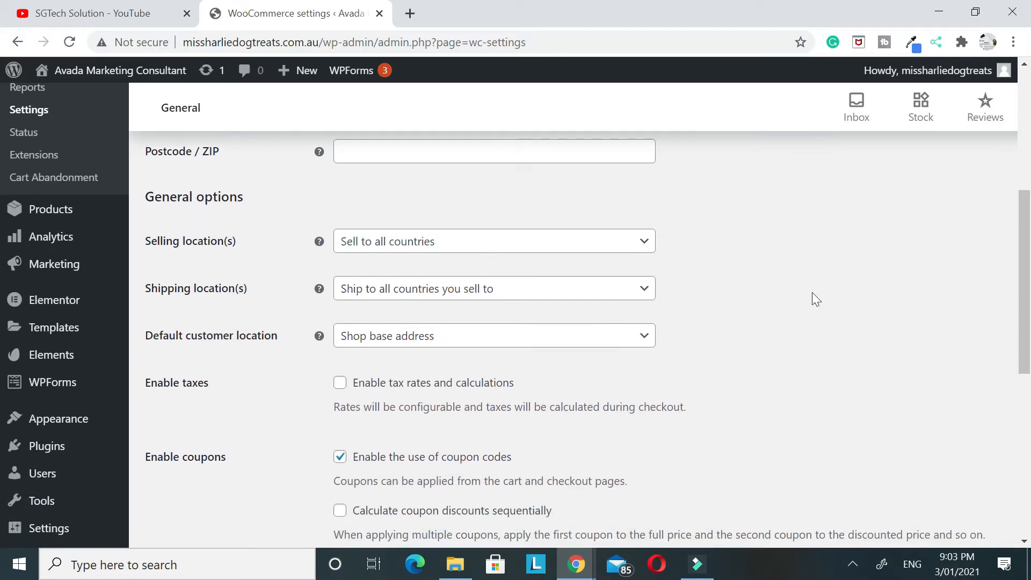
{"action": "scroll", "coordinate": [433, 250], "scroll_direction": "up", "scroll_amount": 4}
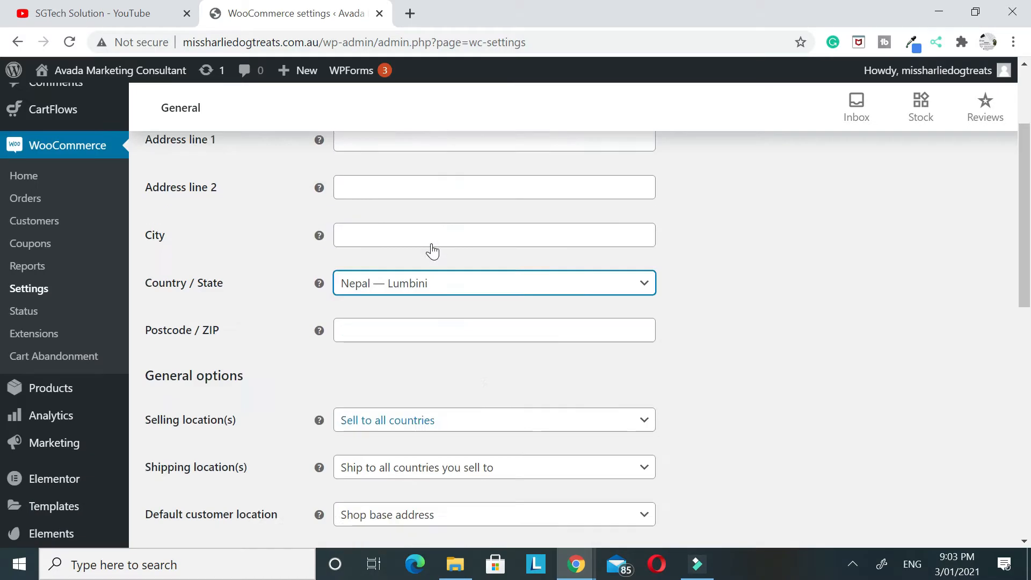
{"action": "scroll", "coordinate": [433, 261], "scroll_direction": "down", "scroll_amount": 4}
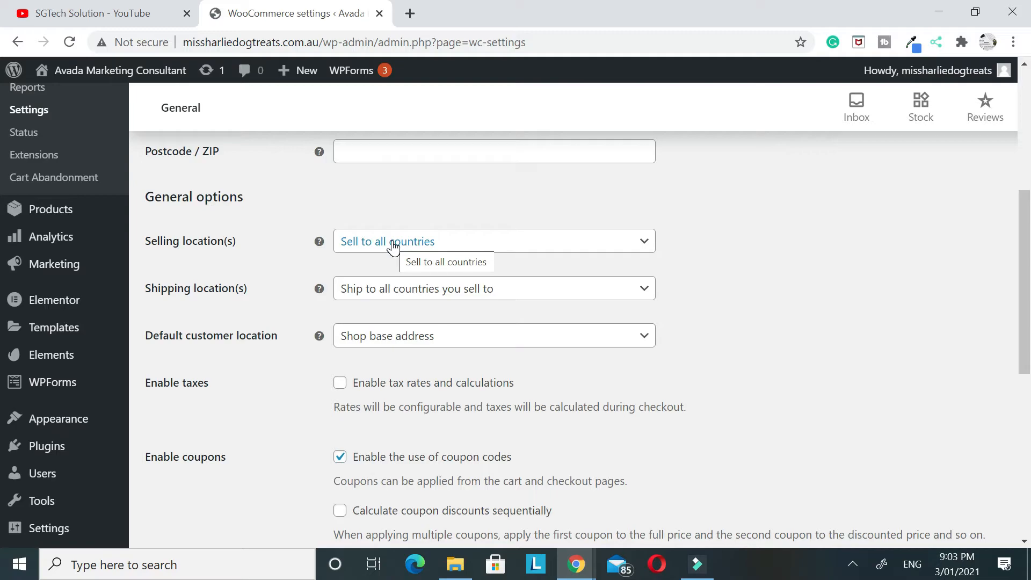
{"action": "left_click", "coordinate": [393, 247]}
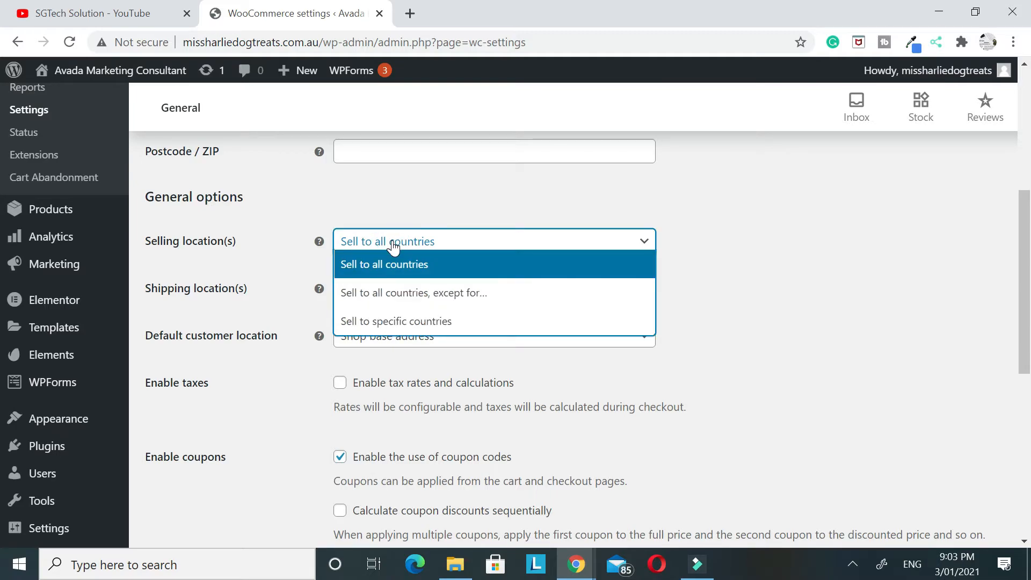
{"action": "left_click", "coordinate": [395, 321]}
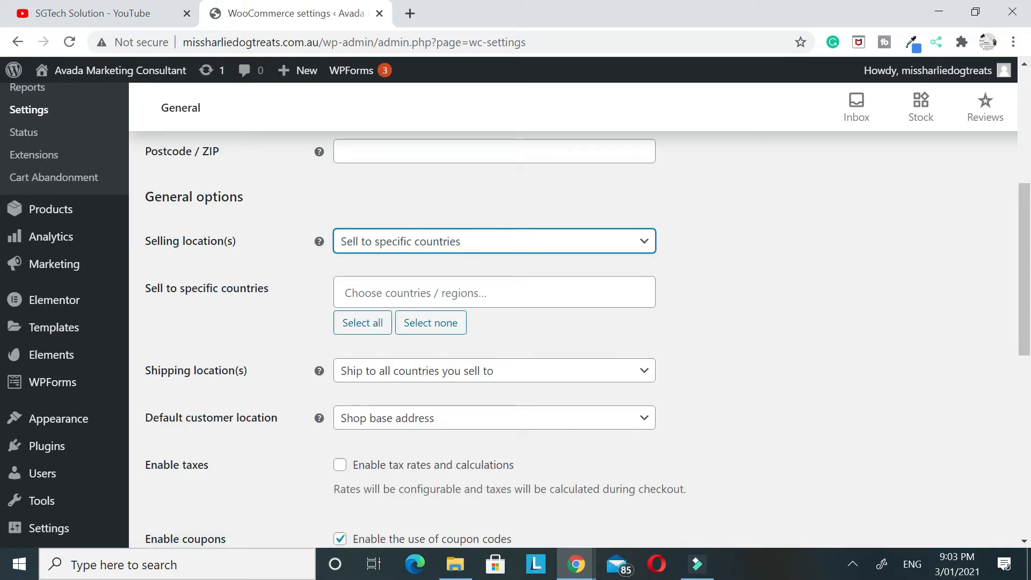
{"action": "left_click", "coordinate": [492, 290]}
{"action": "type", "text": "Ne"}
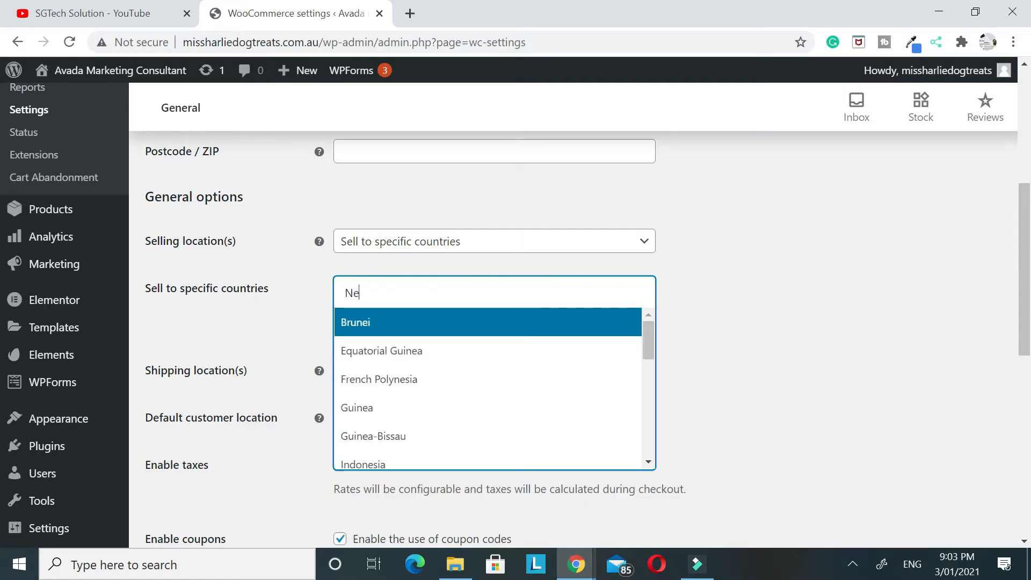
{"action": "type", "text": "pal"}
{"action": "left_click", "coordinate": [468, 325]}
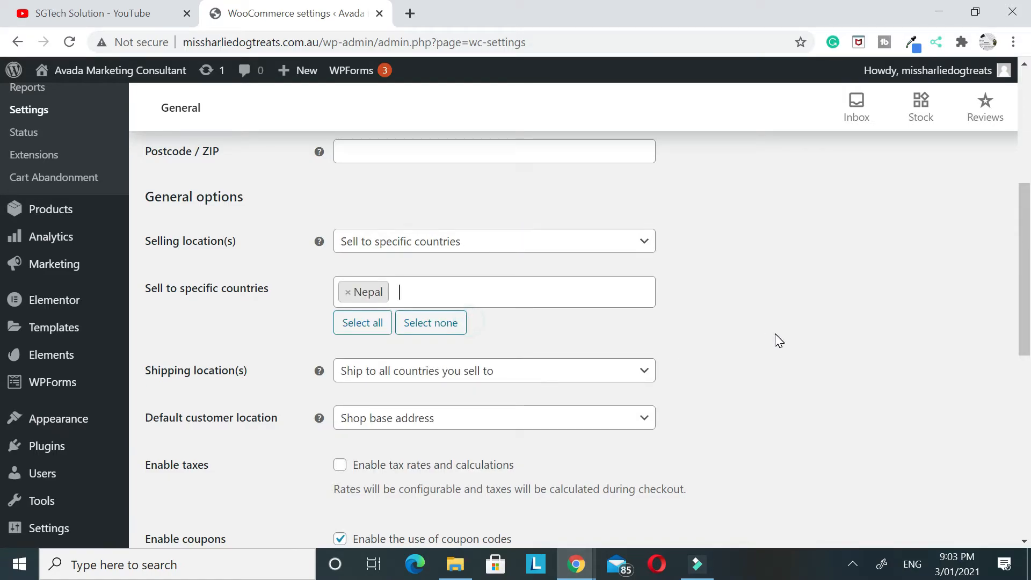
Set the store currency to Nepalese rupee and save the general settings
{"action": "scroll", "coordinate": [777, 340], "scroll_direction": "down", "scroll_amount": 3}
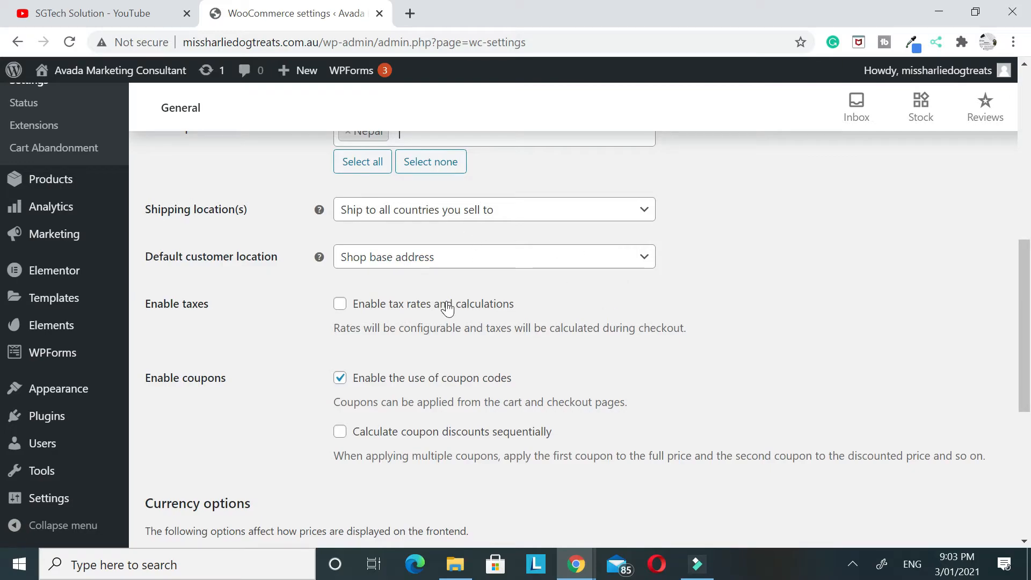
{"action": "scroll", "coordinate": [448, 309], "scroll_direction": "down", "scroll_amount": 6}
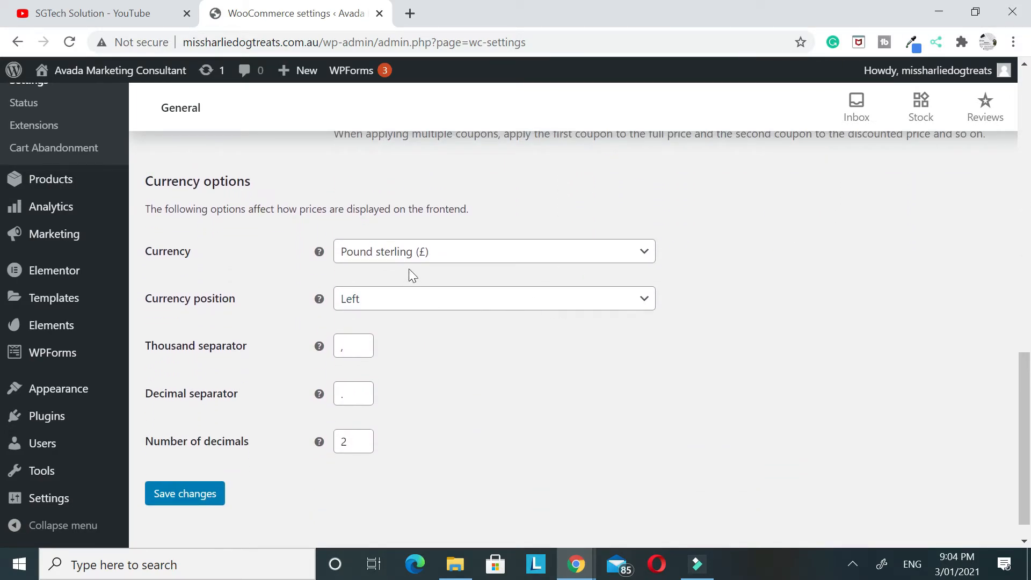
{"action": "left_click", "coordinate": [417, 256]}
{"action": "left_click", "coordinate": [143, 251]}
{"action": "left_click", "coordinate": [350, 259]}
{"action": "left_click", "coordinate": [364, 276]}
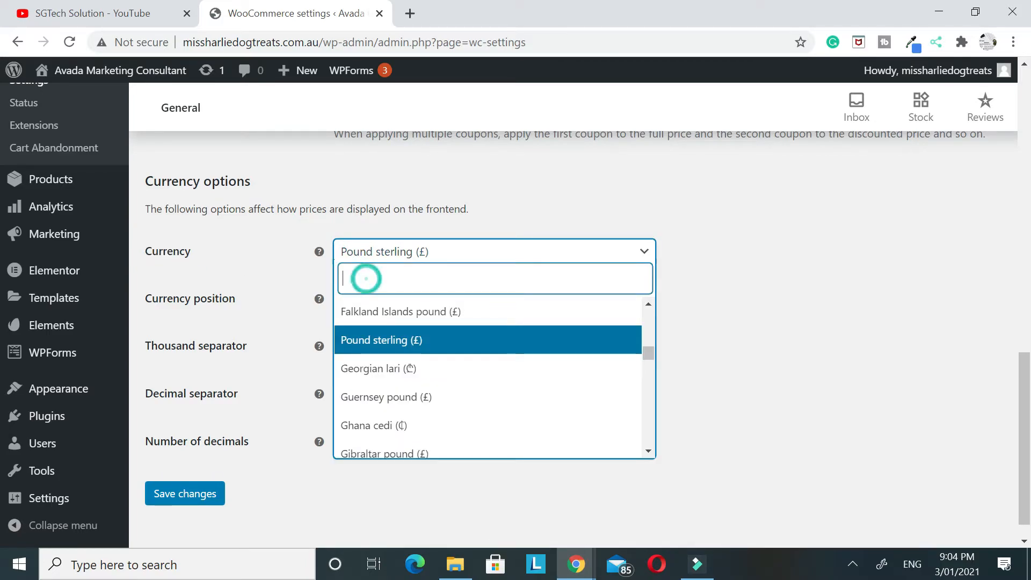
{"action": "type", "text": "nep"}
{"action": "left_click", "coordinate": [396, 310]}
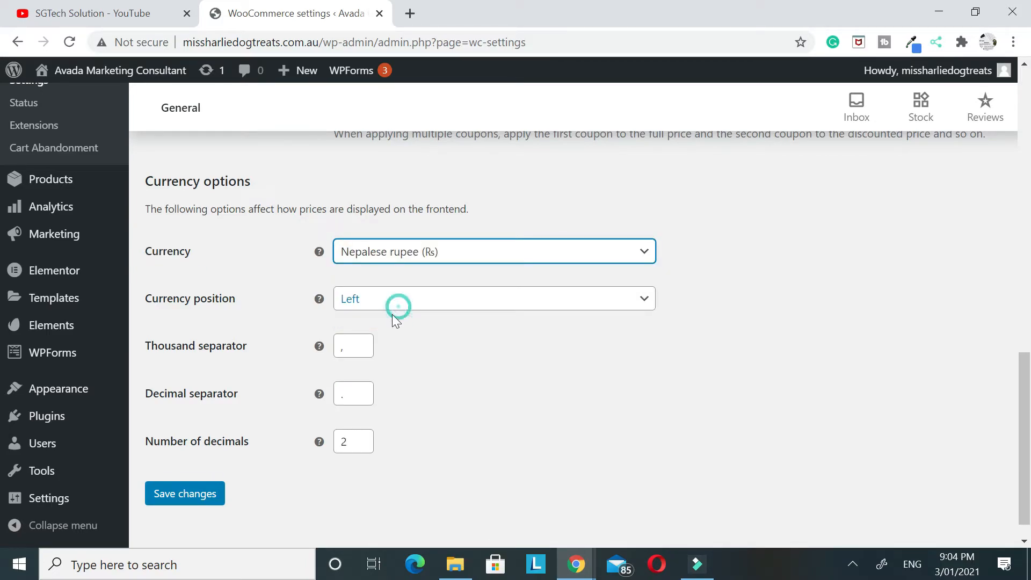
{"action": "left_click", "coordinate": [186, 492]}
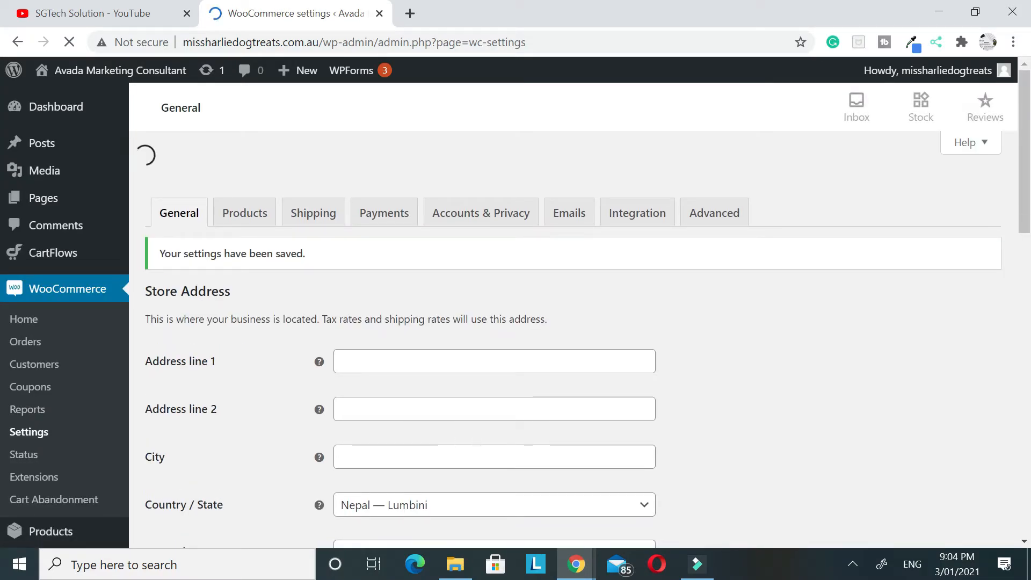
Enable cash on delivery as a payment method and save the payment settings
{"action": "scroll", "coordinate": [529, 317], "scroll_direction": "down", "scroll_amount": 5}
{"action": "scroll", "coordinate": [530, 317], "scroll_direction": "up", "scroll_amount": 5}
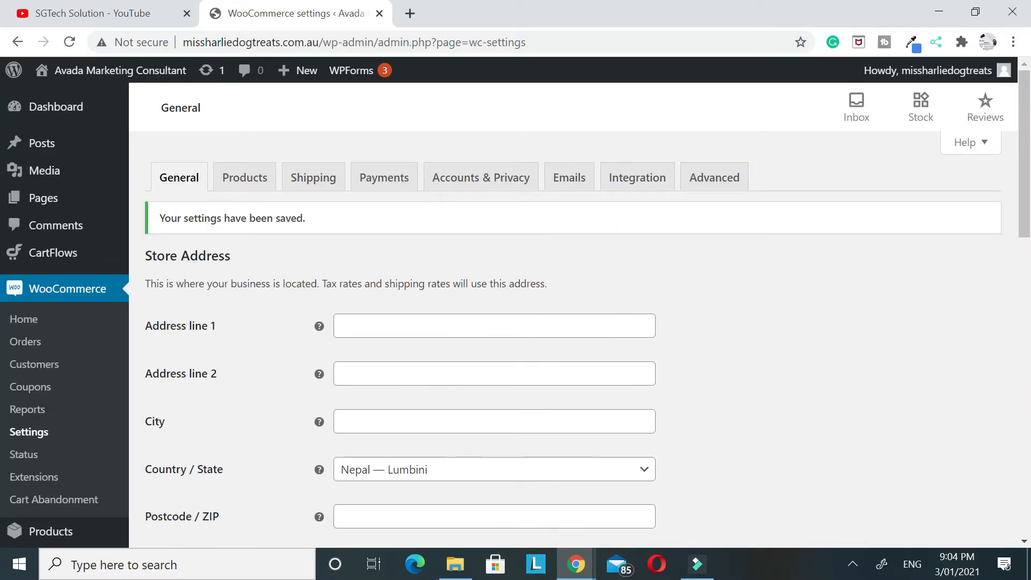
{"action": "left_click", "coordinate": [383, 181]}
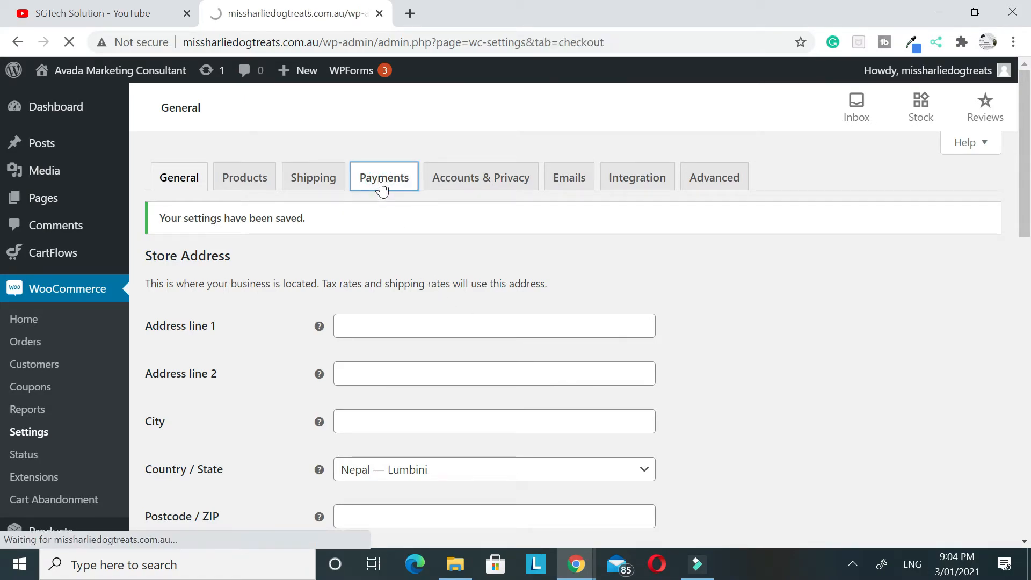
{"action": "scroll", "coordinate": [393, 216], "scroll_direction": "down", "scroll_amount": 3}
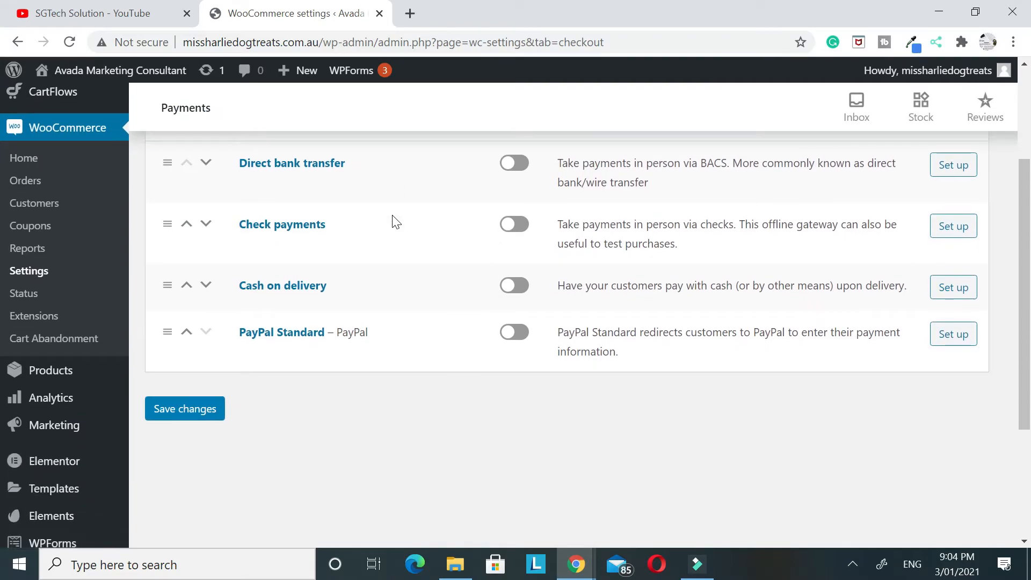
{"action": "scroll", "coordinate": [392, 215], "scroll_direction": "up", "scroll_amount": 1}
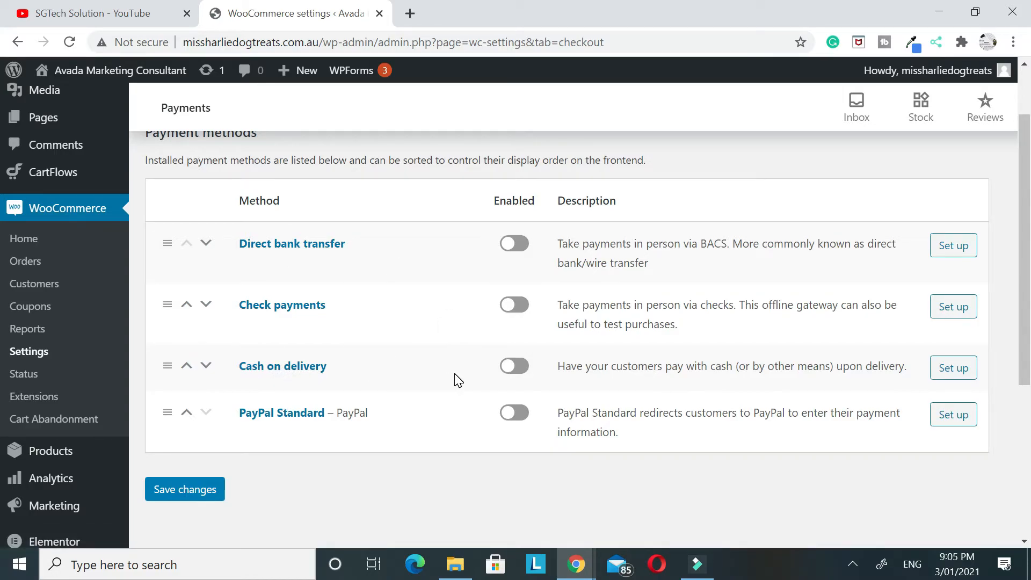
{"action": "left_click", "coordinate": [514, 371]}
{"action": "left_click", "coordinate": [184, 492]}
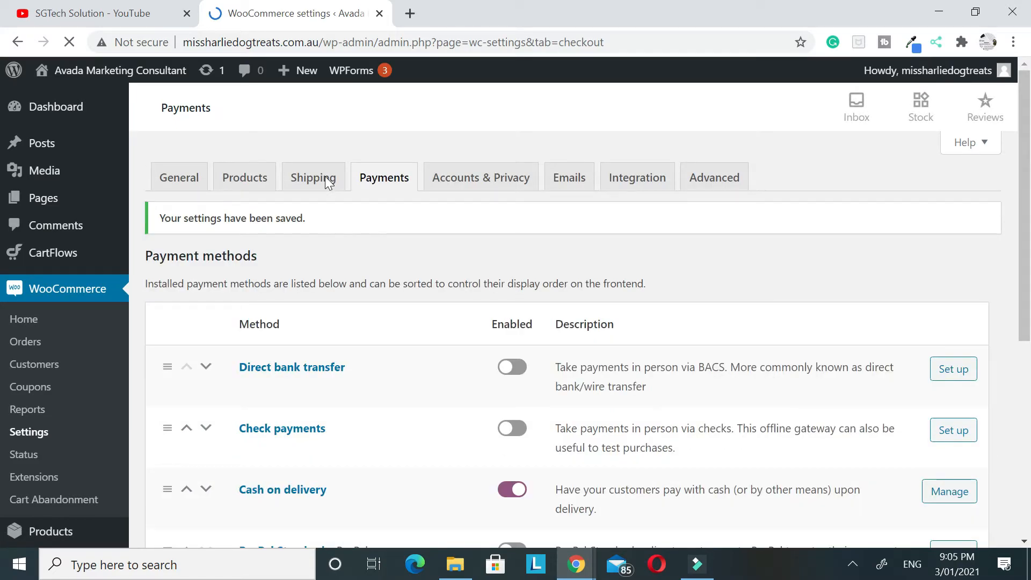
Start a new shipping zone in the WooCommerce shipping settings
{"action": "left_click", "coordinate": [327, 183]}
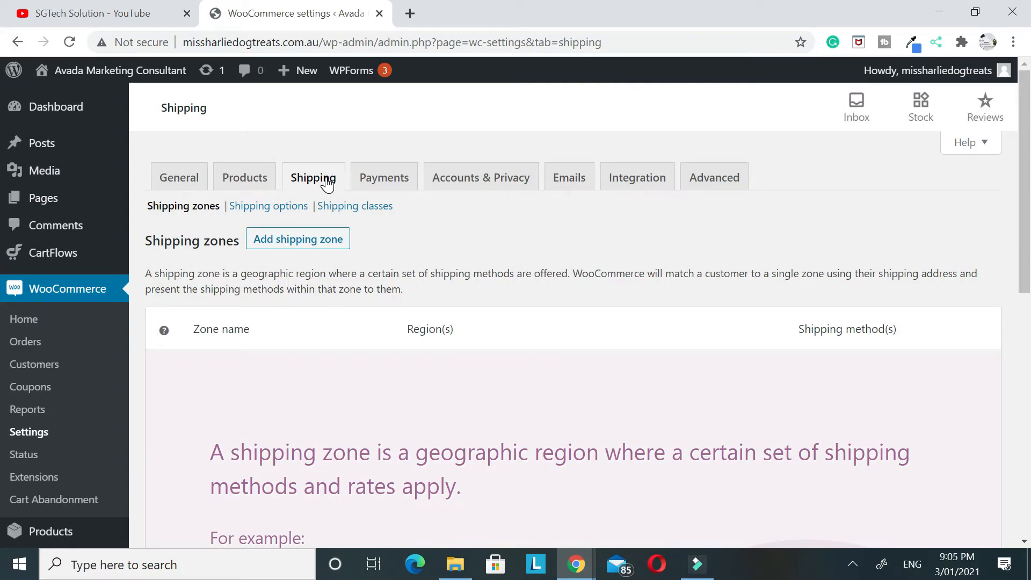
{"action": "scroll", "coordinate": [301, 241], "scroll_direction": "down", "scroll_amount": 5}
{"action": "scroll", "coordinate": [269, 304], "scroll_direction": "up", "scroll_amount": 5}
{"action": "left_click", "coordinate": [325, 242]}
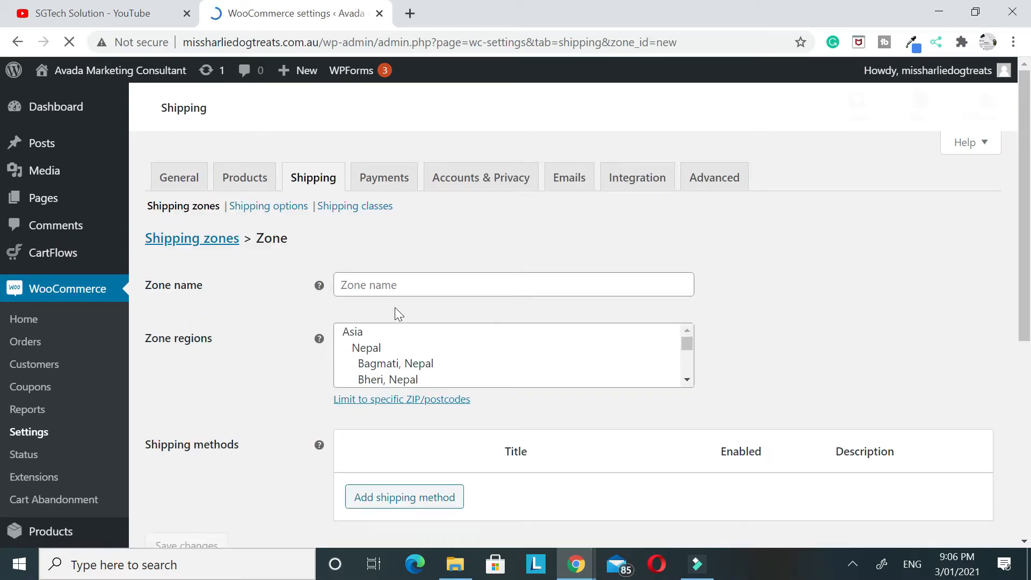
Name the new shipping zone Zone 1 and set its region to Lumbini, Nepal only
{"action": "left_click", "coordinate": [389, 285]}
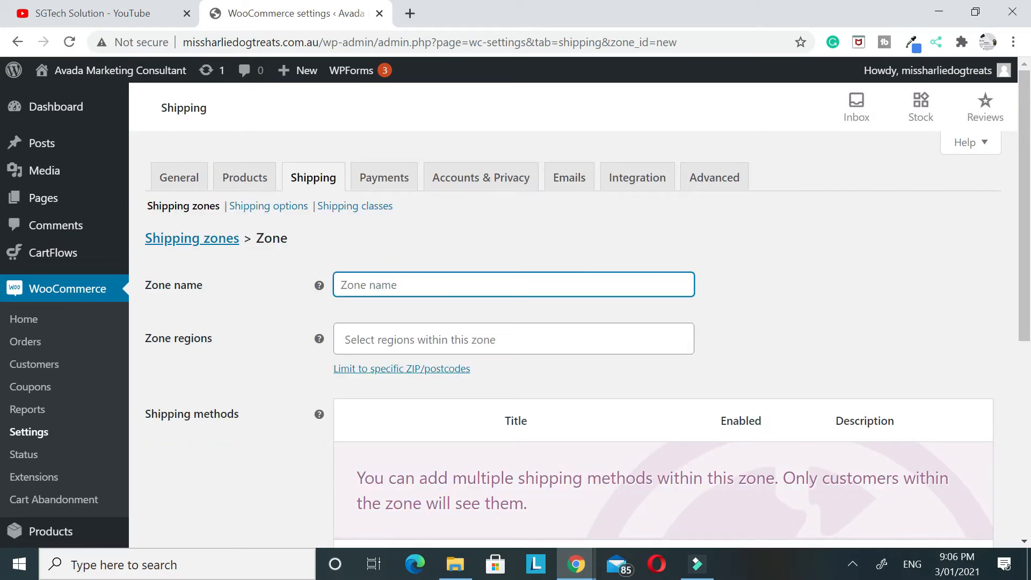
{"action": "type", "text": "Zone 1"}
{"action": "left_click", "coordinate": [412, 340]}
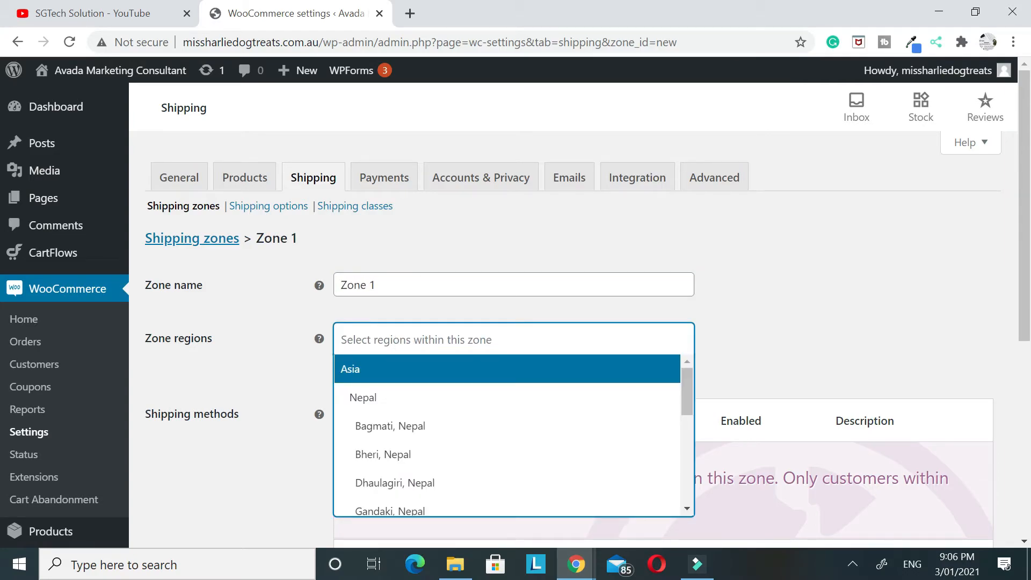
{"action": "left_click", "coordinate": [398, 406]}
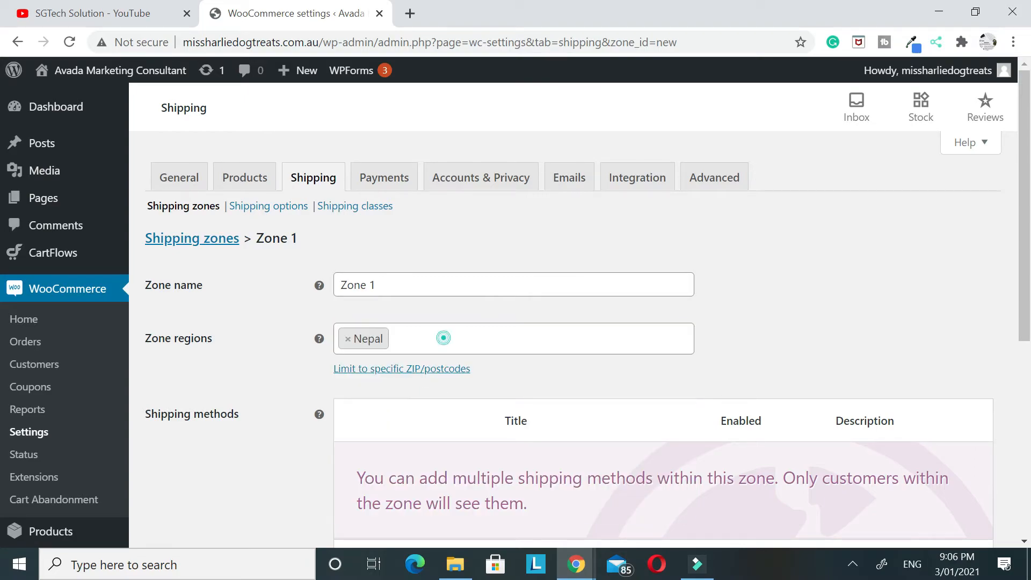
{"action": "left_click", "coordinate": [443, 339]}
{"action": "scroll", "coordinate": [453, 361], "scroll_direction": "down", "scroll_amount": 5}
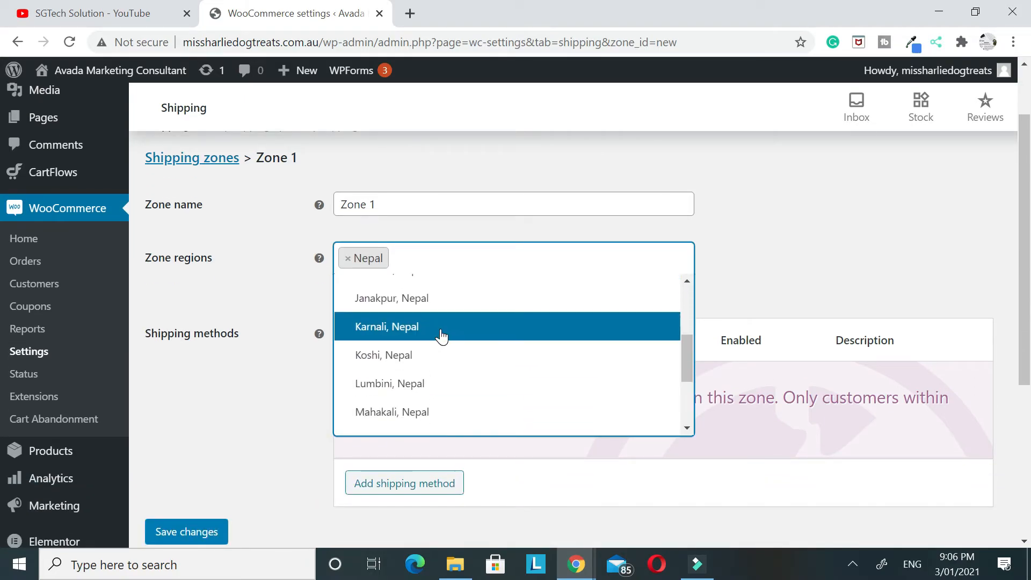
{"action": "left_click", "coordinate": [417, 383]}
{"action": "left_click", "coordinate": [347, 258]}
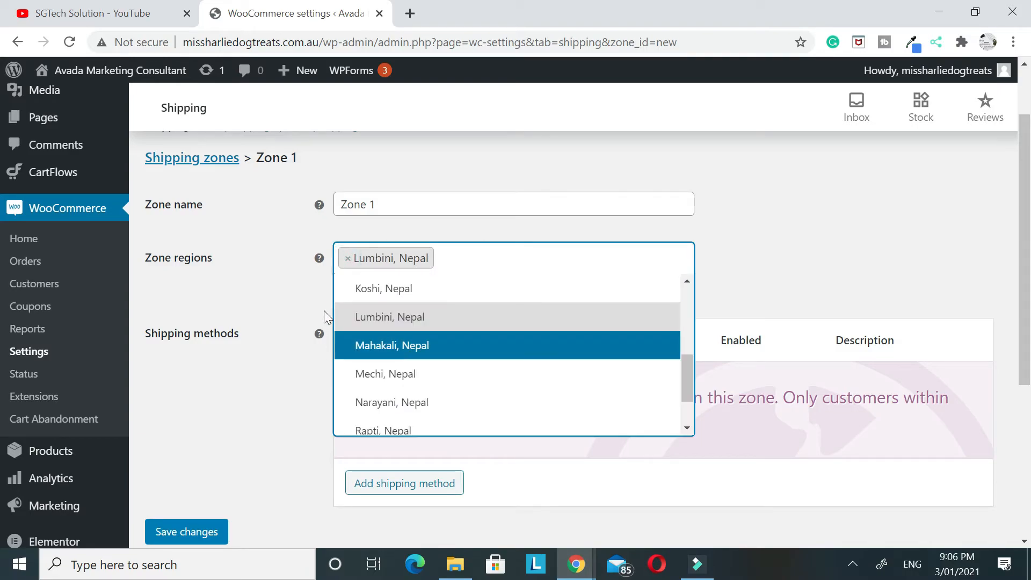
{"action": "left_click", "coordinate": [276, 310]}
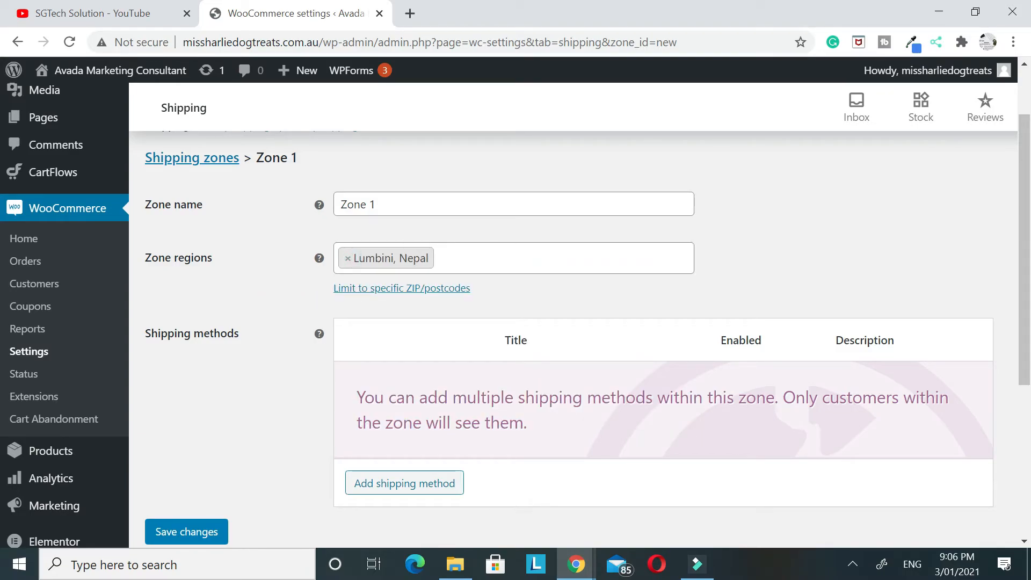
Add a flat rate shipping method to Zone 1
{"action": "scroll", "coordinate": [396, 341], "scroll_direction": "down", "scroll_amount": 3}
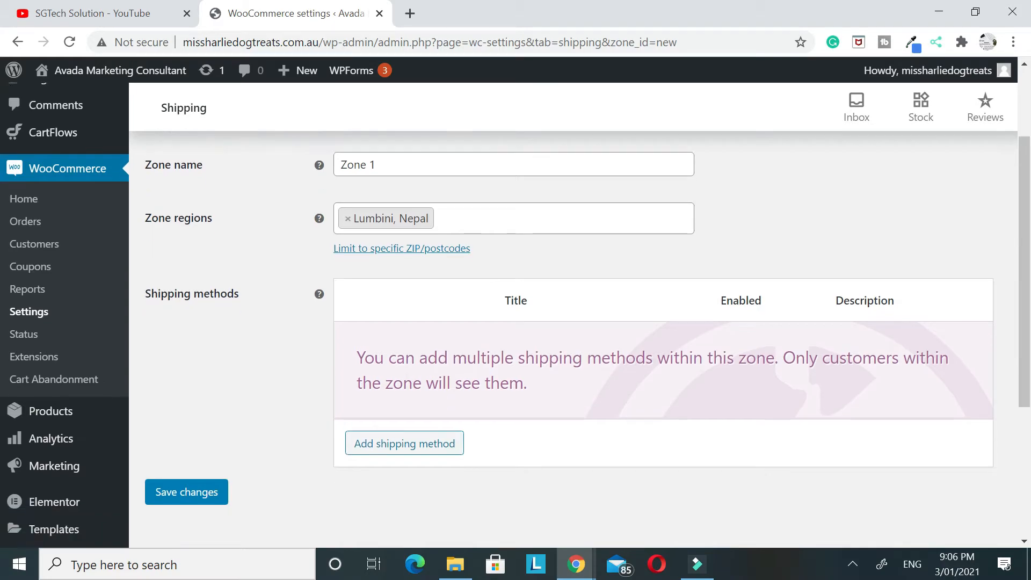
{"action": "left_click", "coordinate": [412, 329]}
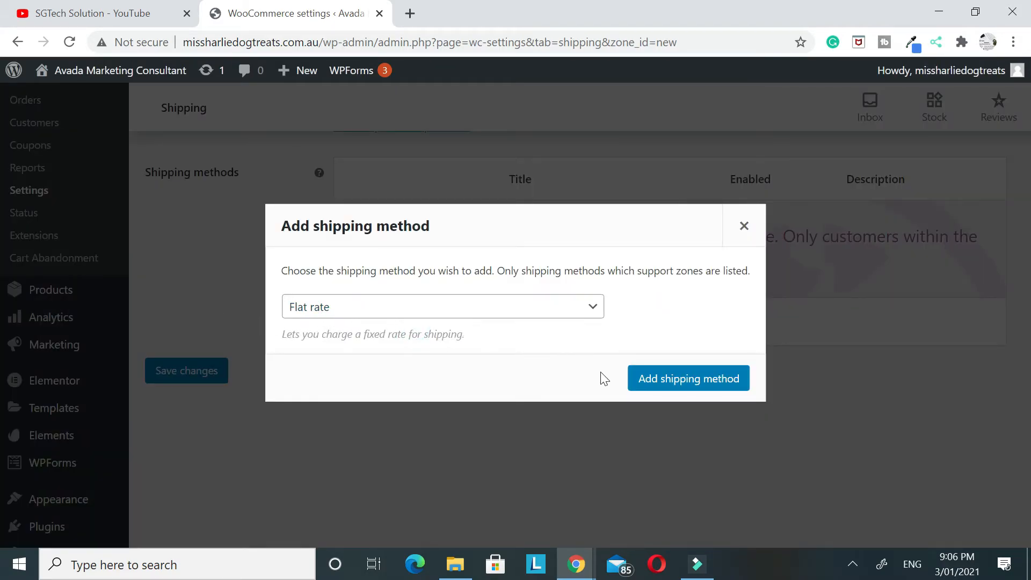
{"action": "left_click", "coordinate": [647, 383]}
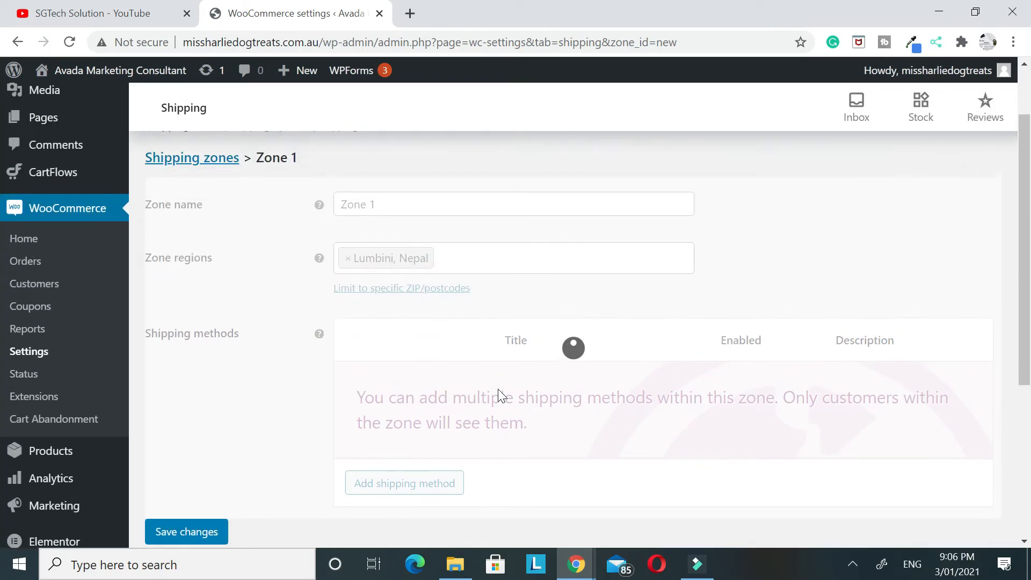
Set the flat rate method's tax status to None and its cost to 100, and save the method settings
{"action": "scroll", "coordinate": [498, 389], "scroll_direction": "down", "scroll_amount": 1}
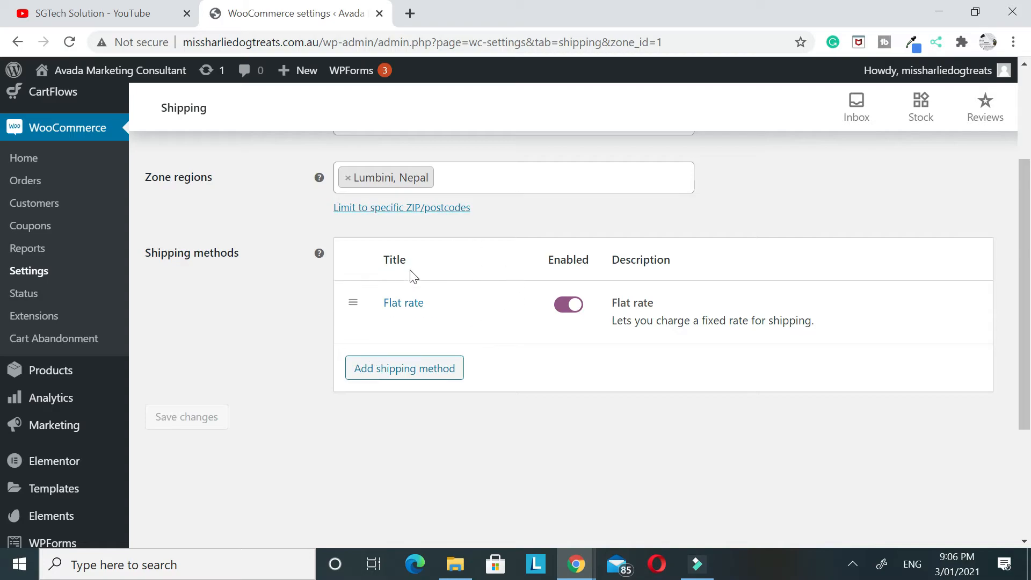
{"action": "left_click", "coordinate": [392, 324]}
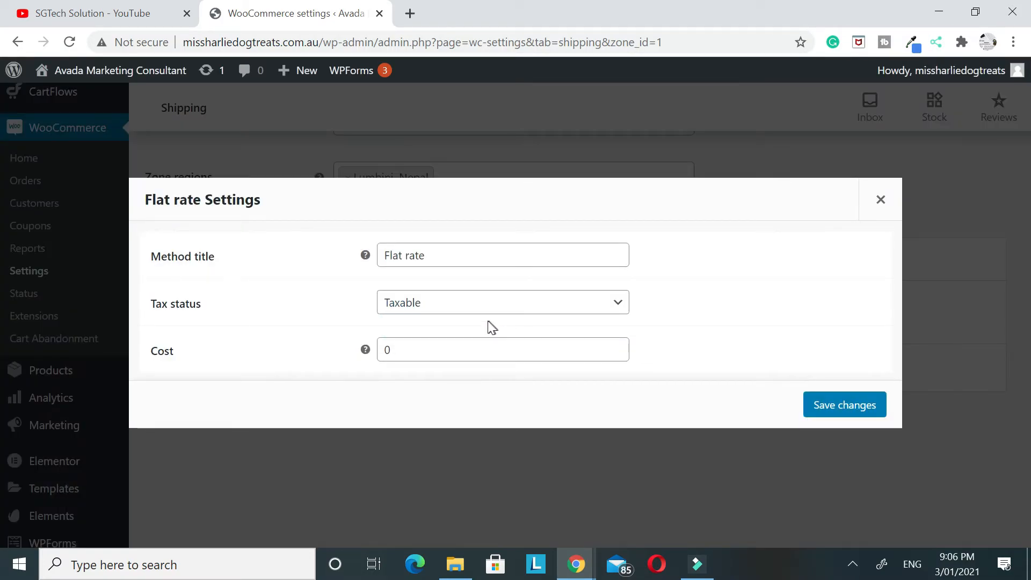
{"action": "left_click", "coordinate": [405, 304]}
{"action": "left_click", "coordinate": [413, 352]}
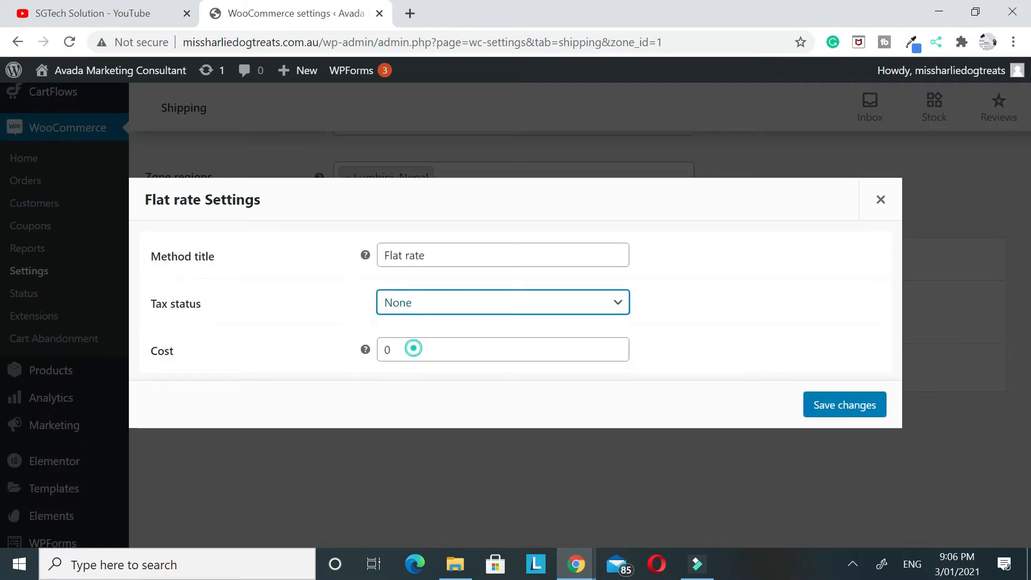
{"action": "left_click", "coordinate": [414, 350]}
{"action": "key", "text": "BackSpace"}
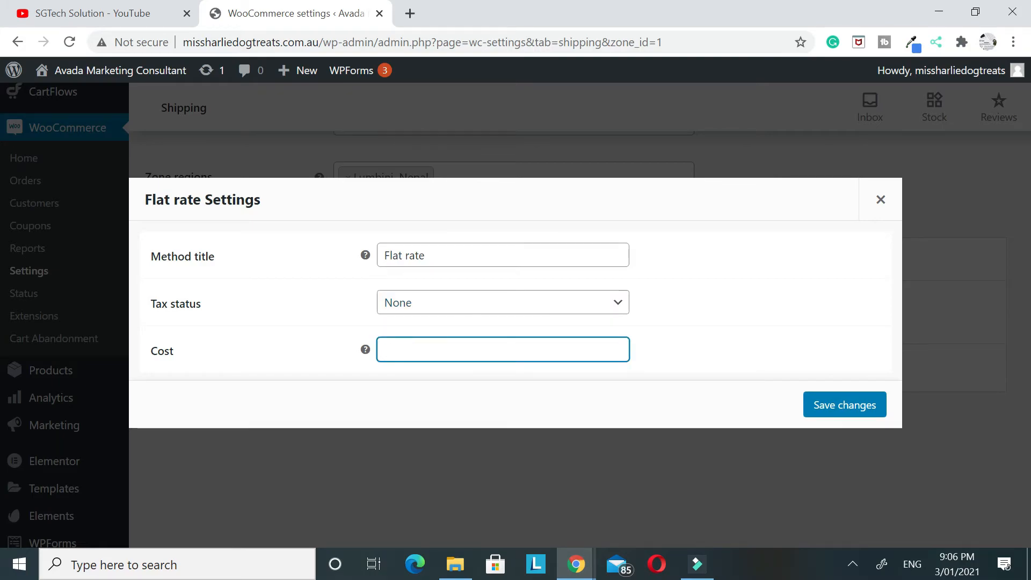
{"action": "type", "text": "100"}
{"action": "left_click", "coordinate": [820, 410]}
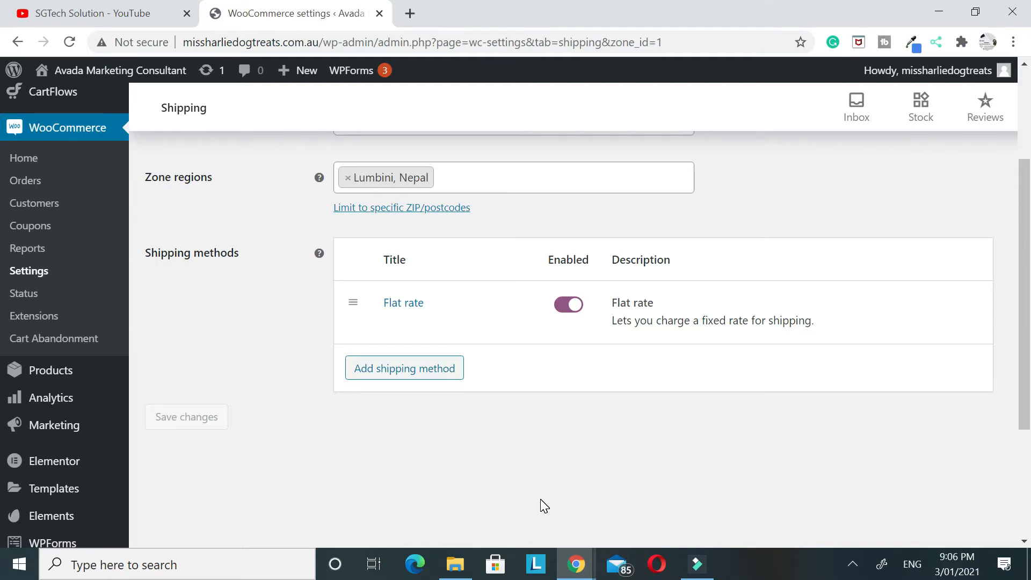
Review the Zone 1 shipping setup and examine the guest checkout and account creation options under Accounts & Privacy
{"action": "scroll", "coordinate": [394, 319], "scroll_direction": "up", "scroll_amount": 3}
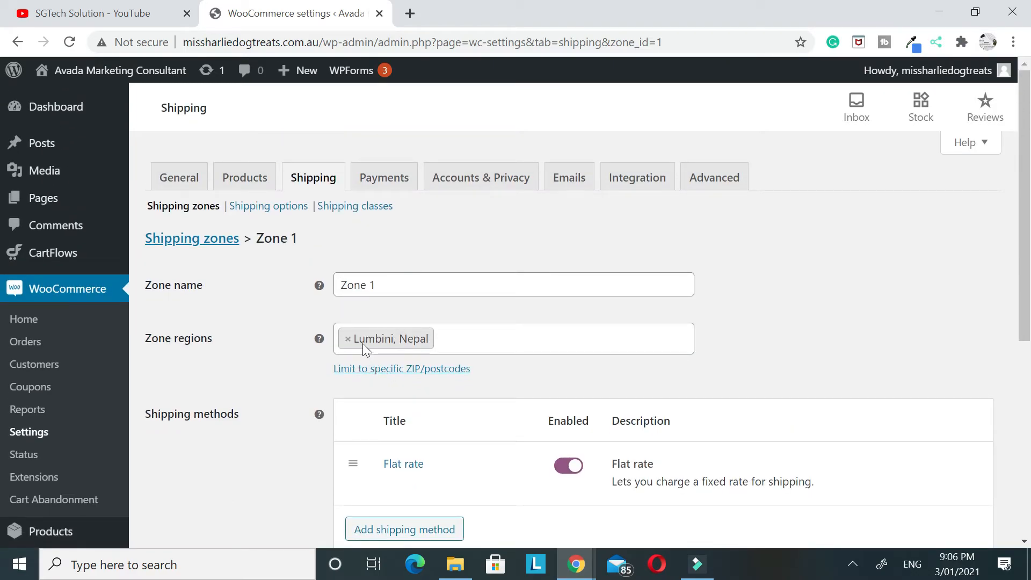
{"action": "scroll", "coordinate": [364, 346], "scroll_direction": "down", "scroll_amount": 3}
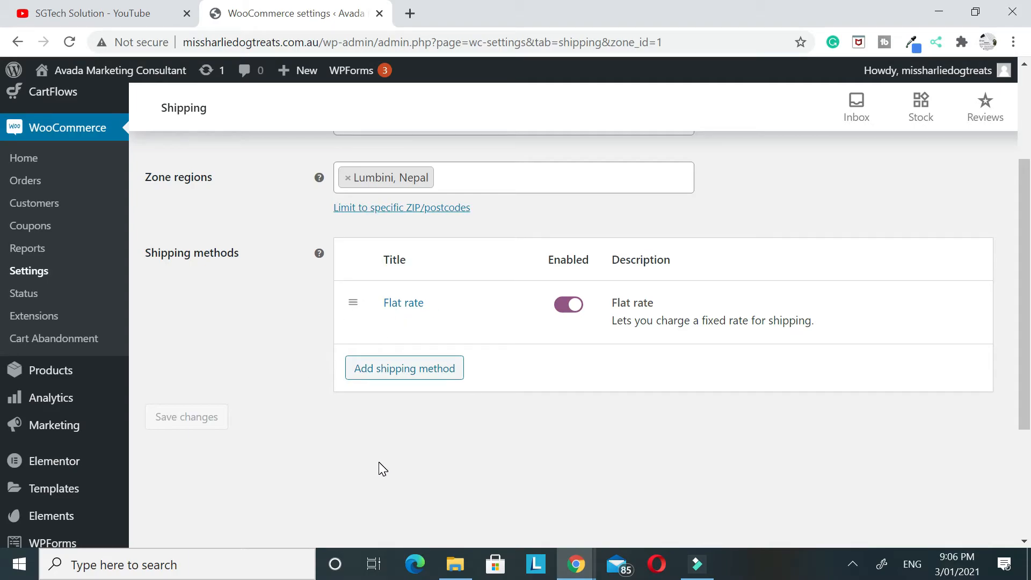
{"action": "scroll", "coordinate": [196, 497], "scroll_direction": "up", "scroll_amount": 3}
{"action": "scroll", "coordinate": [205, 428], "scroll_direction": "down", "scroll_amount": 2}
{"action": "scroll", "coordinate": [239, 408], "scroll_direction": "up", "scroll_amount": 2}
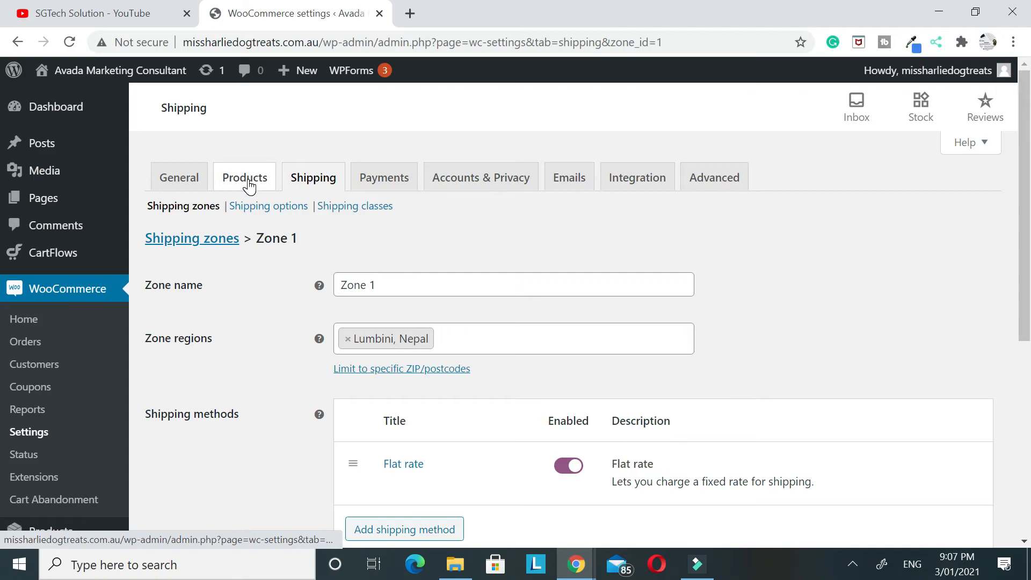
{"action": "left_click", "coordinate": [483, 181]}
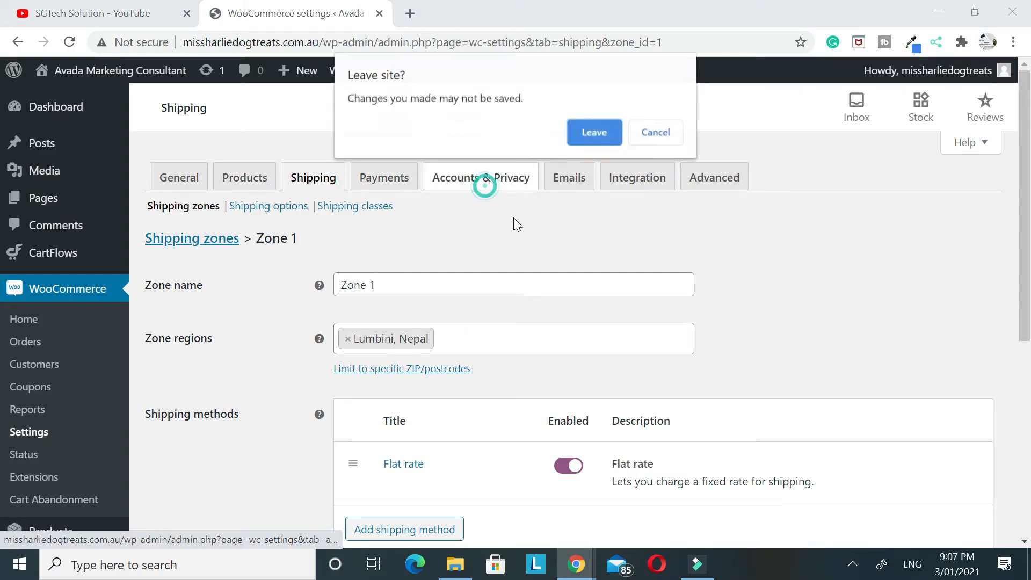
{"action": "left_click", "coordinate": [595, 133]}
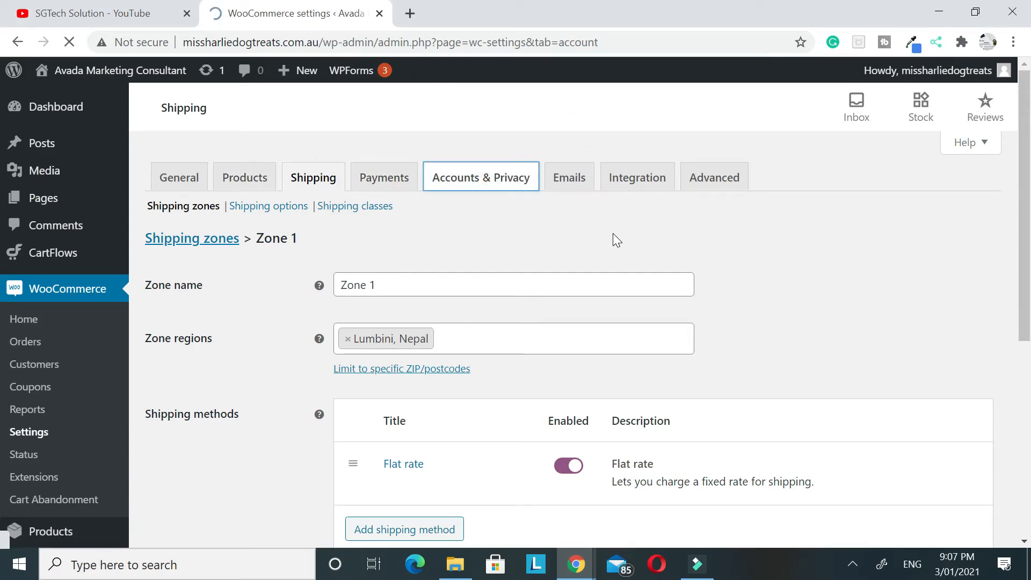
{"action": "scroll", "coordinate": [618, 242], "scroll_direction": "down", "scroll_amount": 5}
{"action": "scroll", "coordinate": [623, 258], "scroll_direction": "up", "scroll_amount": 5}
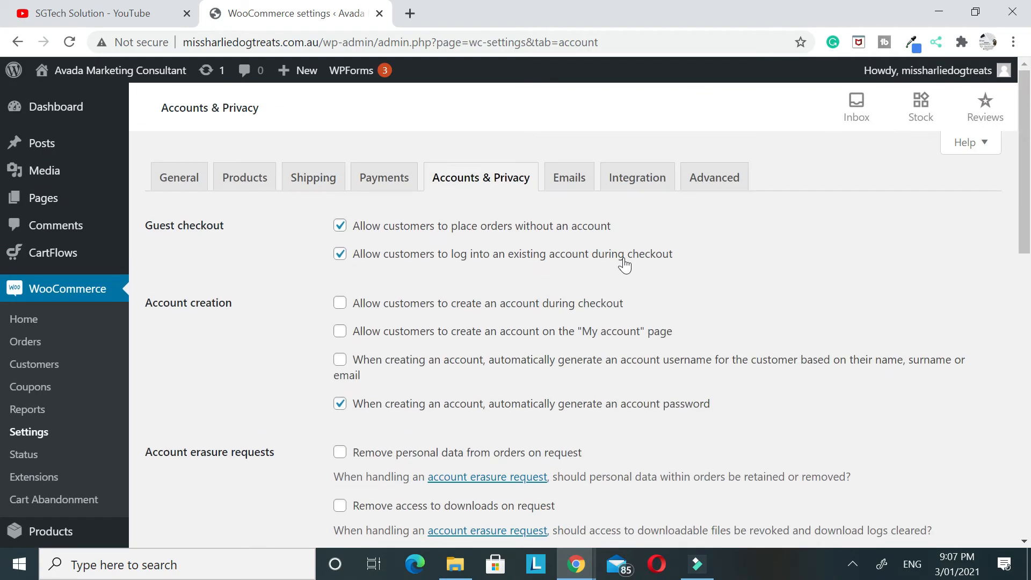
Examine the WooCommerce email notifications, the recipients of new, cancelled and failed order emails, and the sender options
{"action": "left_click", "coordinate": [568, 177]}
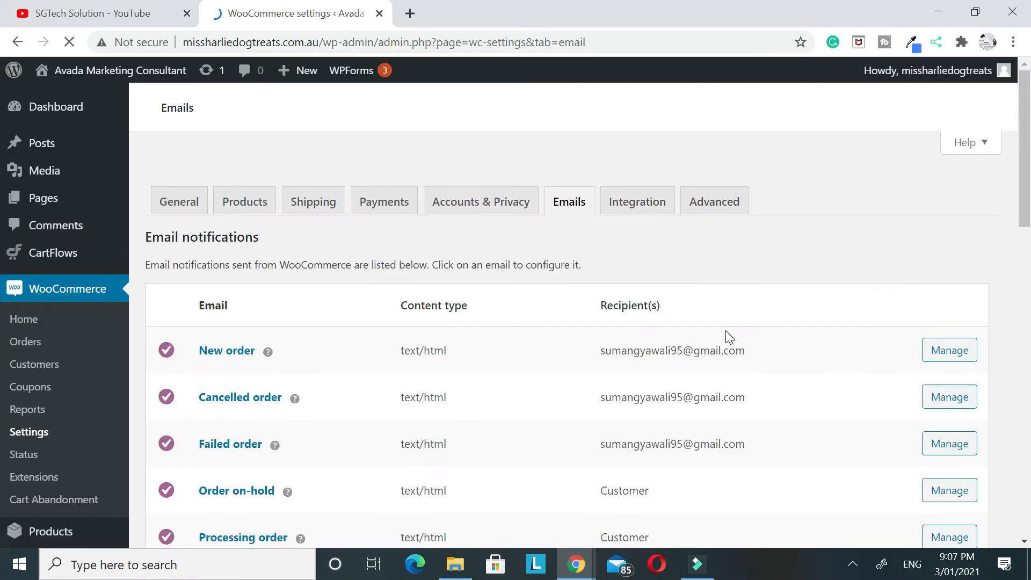
{"action": "scroll", "coordinate": [726, 330], "scroll_direction": "down", "scroll_amount": 5}
{"action": "scroll", "coordinate": [129, 271], "scroll_direction": "up", "scroll_amount": 5}
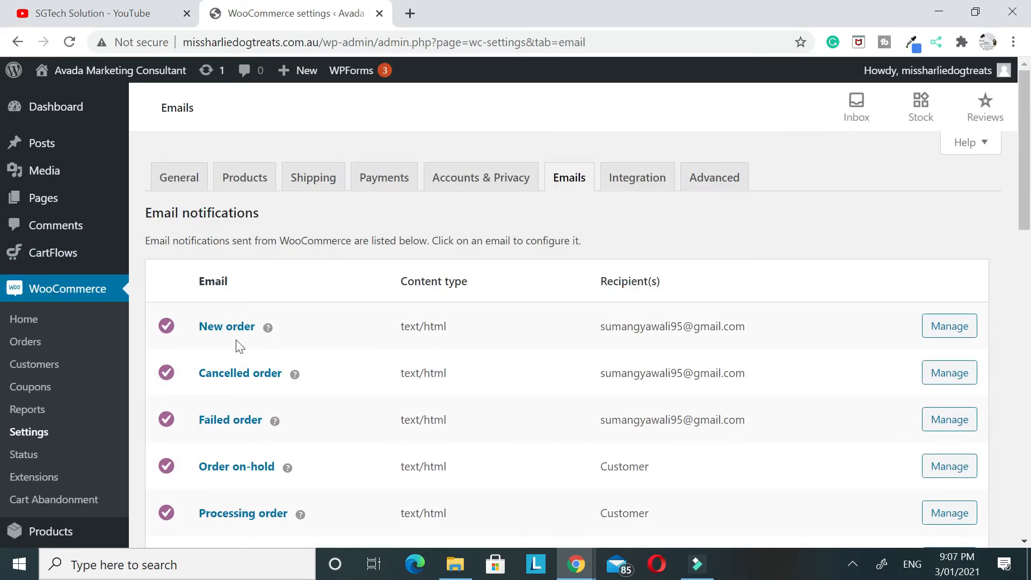
{"action": "left_click_drag", "start_coordinate": [594, 325], "coordinate": [747, 328]}
{"action": "left_click_drag", "start_coordinate": [597, 371], "coordinate": [746, 374]}
{"action": "left_click_drag", "start_coordinate": [606, 424], "coordinate": [756, 435]}
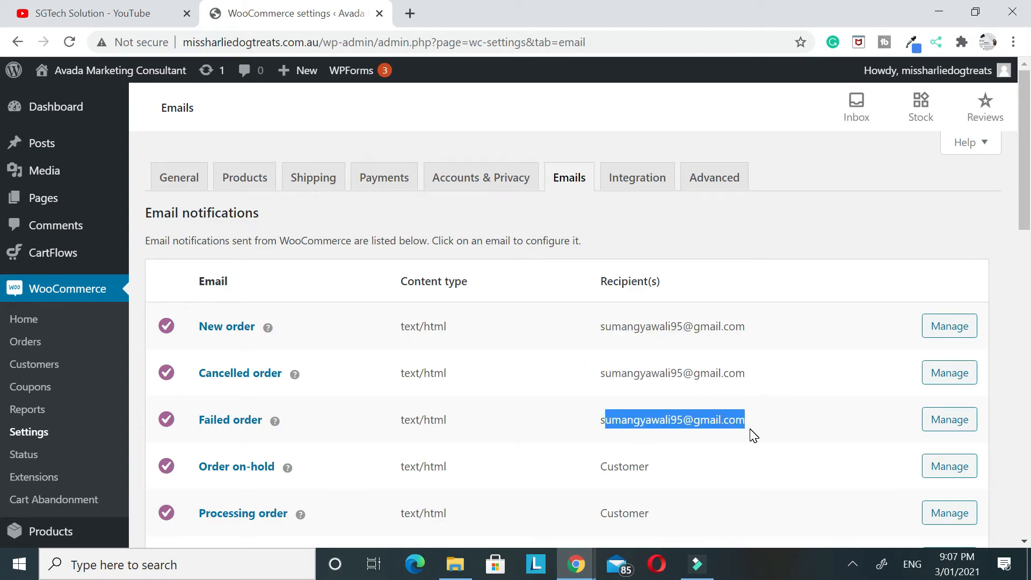
{"action": "scroll", "coordinate": [754, 435], "scroll_direction": "down", "scroll_amount": 10}
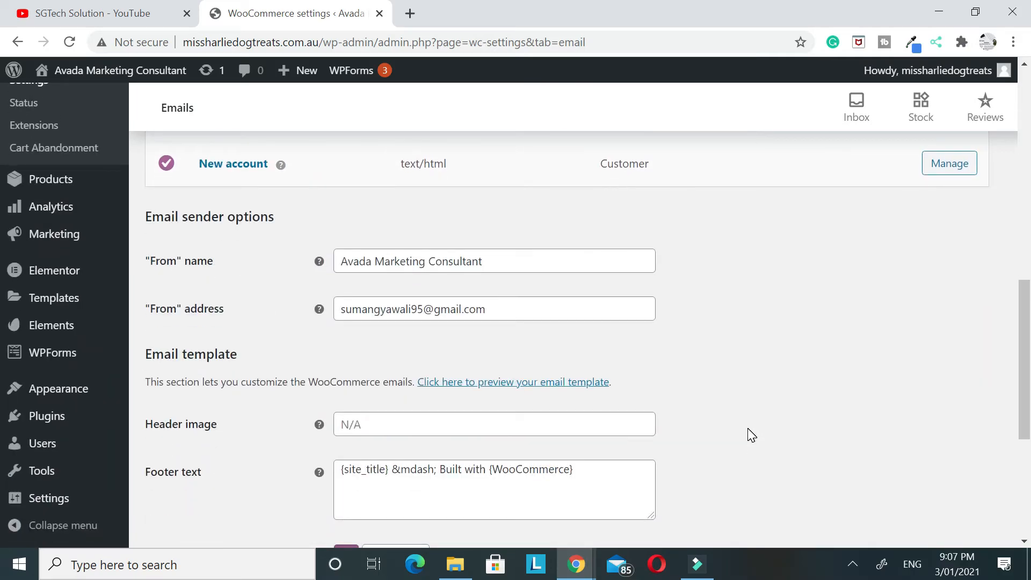
{"action": "scroll", "coordinate": [752, 435], "scroll_direction": "up", "scroll_amount": 10}
{"action": "scroll", "coordinate": [722, 467], "scroll_direction": "down", "scroll_amount": 10}
{"action": "scroll", "coordinate": [714, 454], "scroll_direction": "up", "scroll_amount": 10}
{"action": "scroll", "coordinate": [714, 454], "scroll_direction": "down", "scroll_amount": 5}
{"action": "scroll", "coordinate": [714, 454], "scroll_direction": "down", "scroll_amount": 4}
Replace the email sender's "From" name with Miss Harlie and save the email settings
{"action": "left_click_drag", "start_coordinate": [486, 261], "coordinate": [299, 275]}
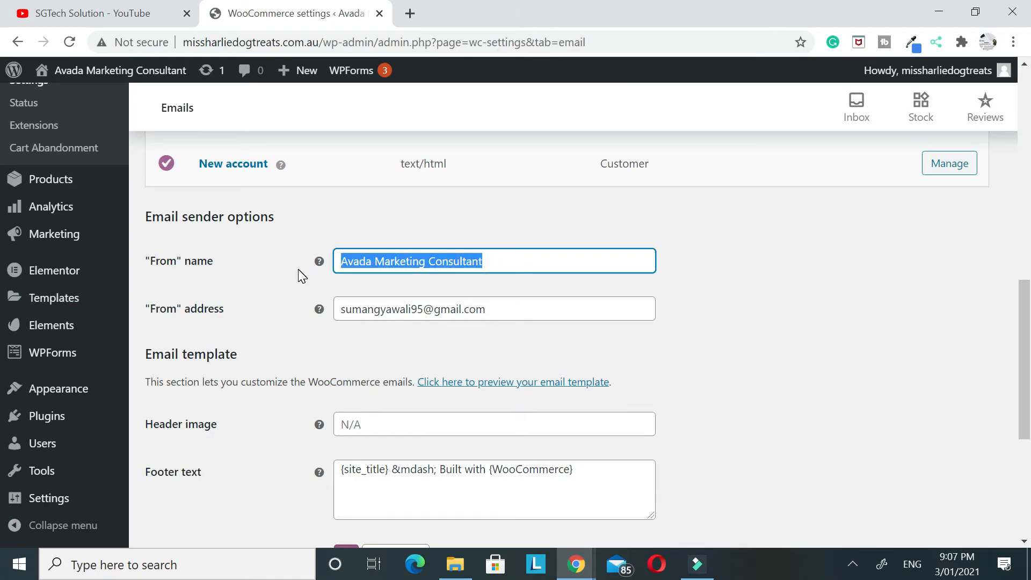
{"action": "key", "text": "BackSpace"}
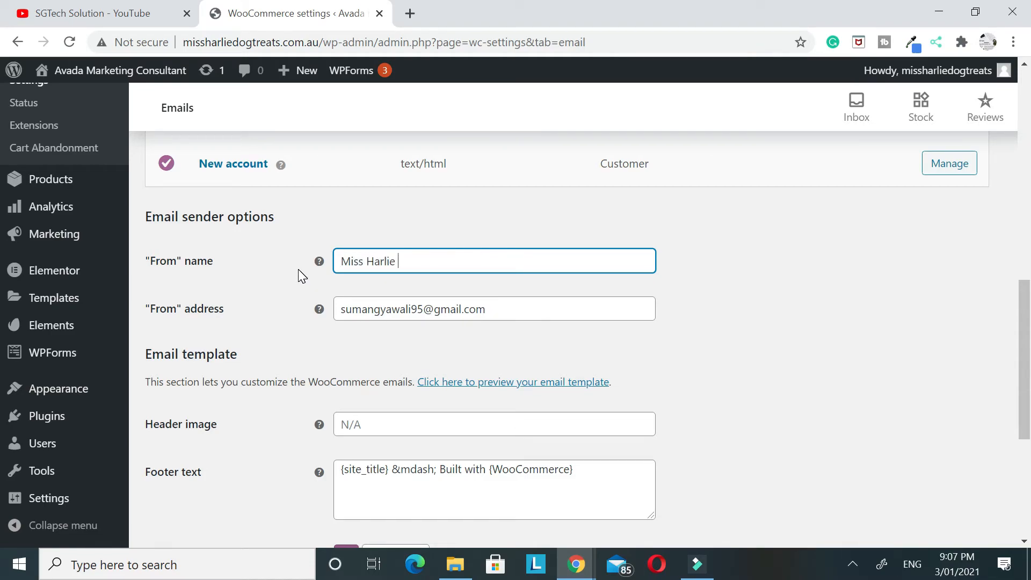
{"action": "scroll", "coordinate": [293, 275], "scroll_direction": "down", "scroll_amount": 3}
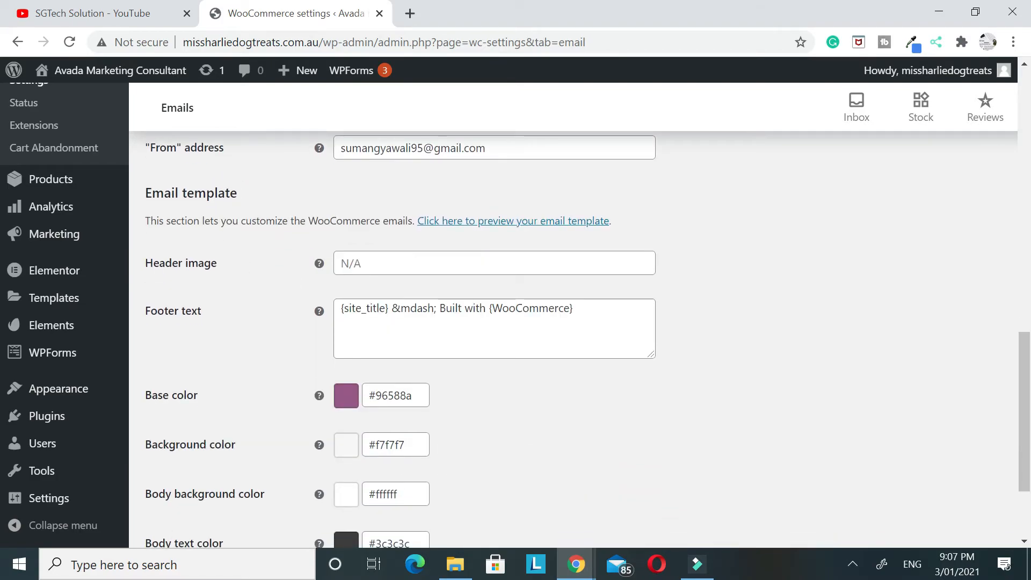
{"action": "scroll", "coordinate": [465, 202], "scroll_direction": "down", "scroll_amount": 3}
{"action": "left_click", "coordinate": [201, 472]}
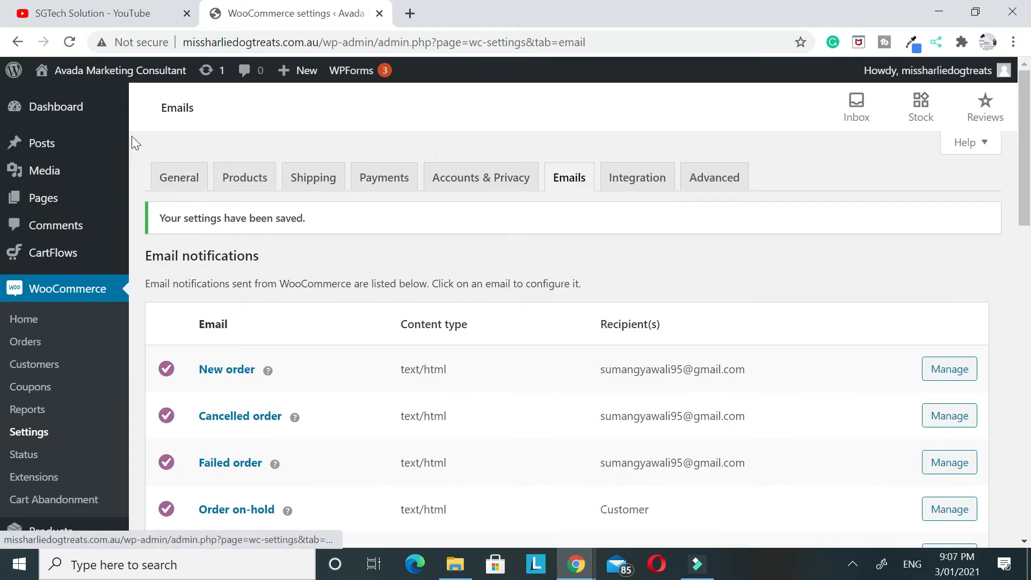
Open the website's homepage in a new tab and check its Featured Products section
{"action": "right_click", "coordinate": [99, 71]}
{"action": "left_click", "coordinate": [169, 87]}
{"action": "left_click", "coordinate": [462, 15]}
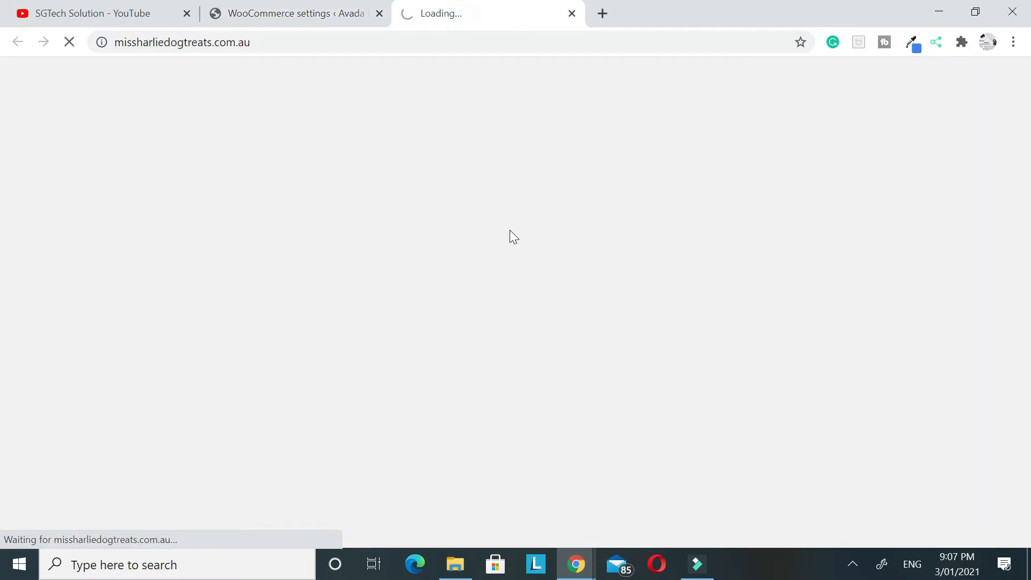
{"action": "scroll", "coordinate": [365, 313], "scroll_direction": "down", "scroll_amount": 20}
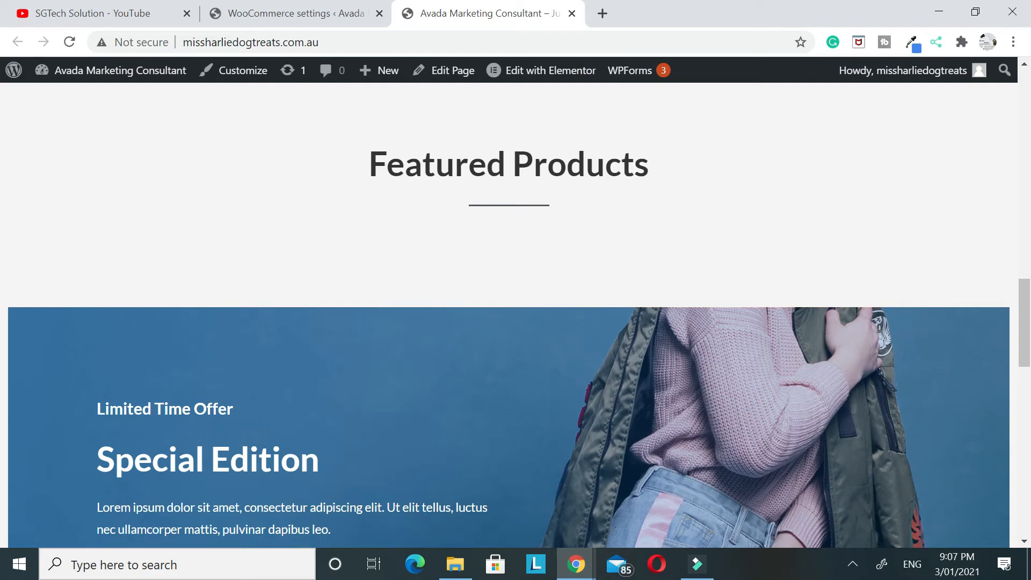
Mark the Hat 2 product as featured in the WooCommerce product list
{"action": "left_click", "coordinate": [245, 20]}
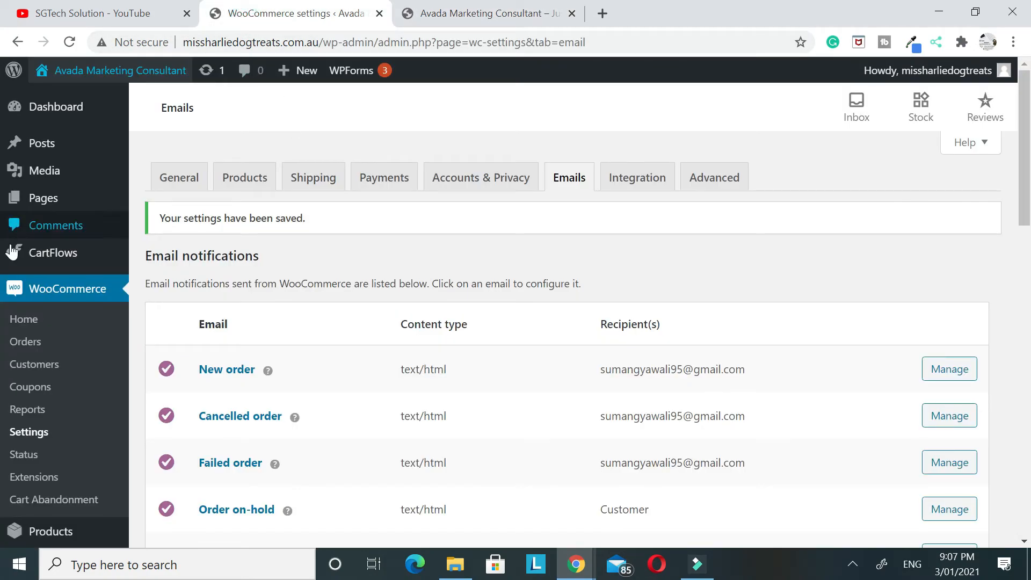
{"action": "scroll", "coordinate": [38, 271], "scroll_direction": "down", "scroll_amount": 3}
{"action": "left_click", "coordinate": [49, 291]}
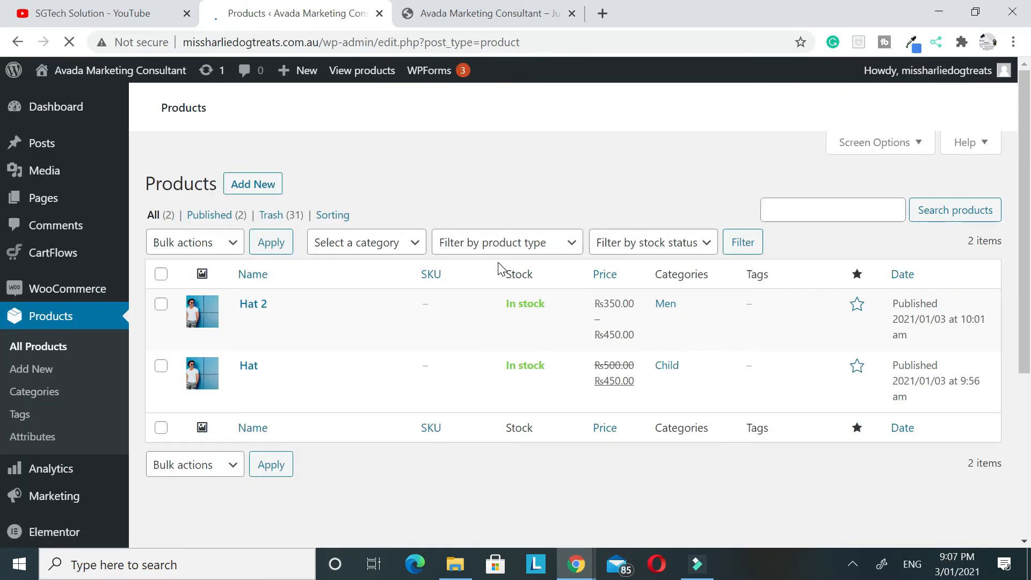
{"action": "scroll", "coordinate": [236, 229], "scroll_direction": "down", "scroll_amount": 3}
{"action": "scroll", "coordinate": [238, 228], "scroll_direction": "up", "scroll_amount": 1}
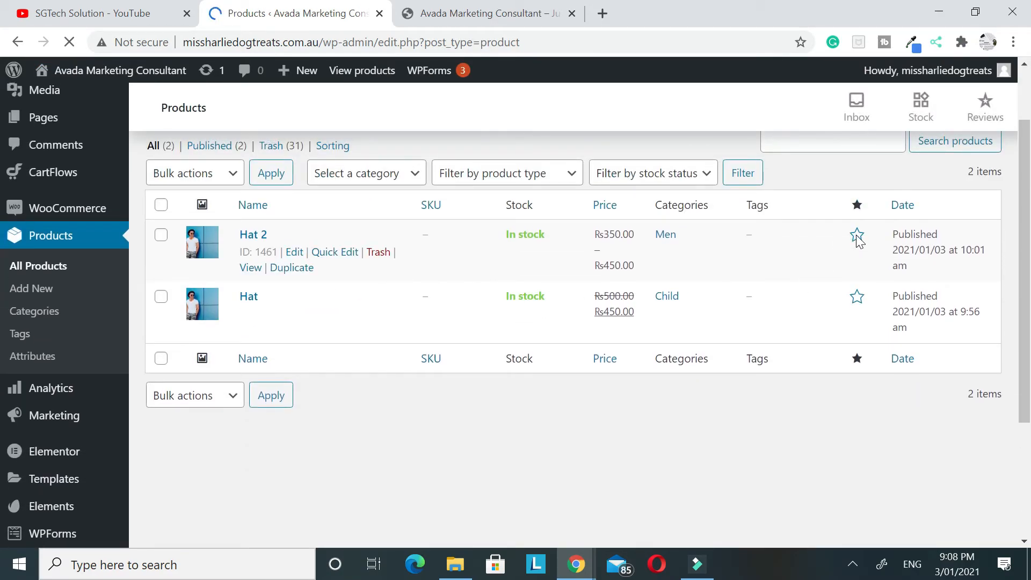
{"action": "left_click", "coordinate": [857, 200]}
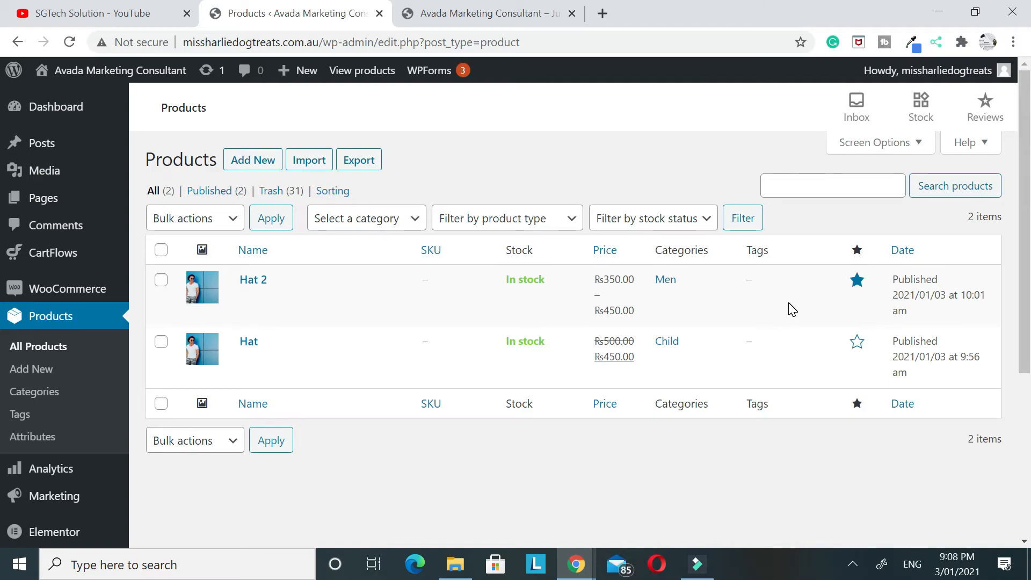
{"action": "mouse_move", "coordinate": [814, 323]}
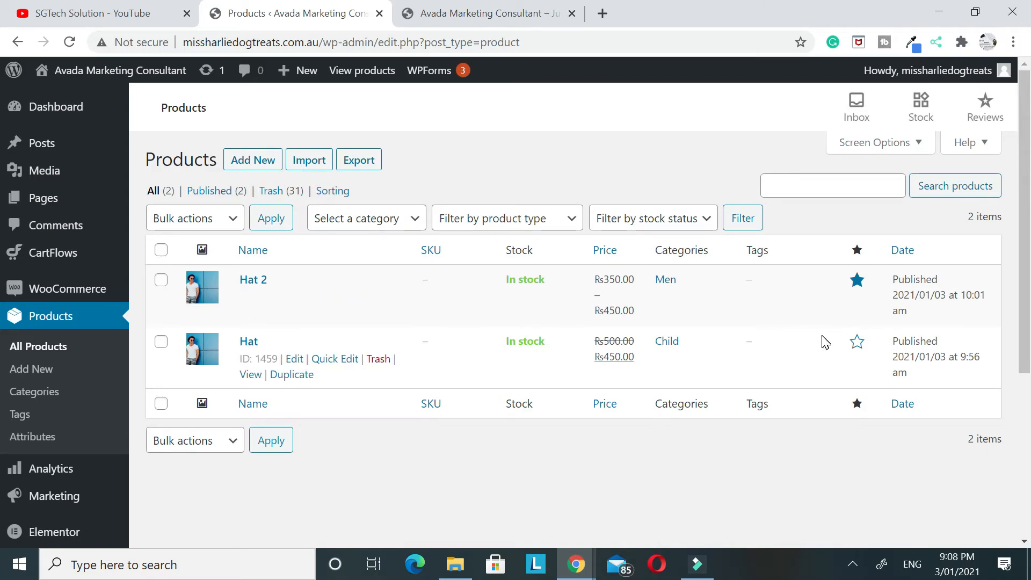
Mark the Hat product as featured in the product list, and reload the website's homepage
{"action": "left_click", "coordinate": [856, 346]}
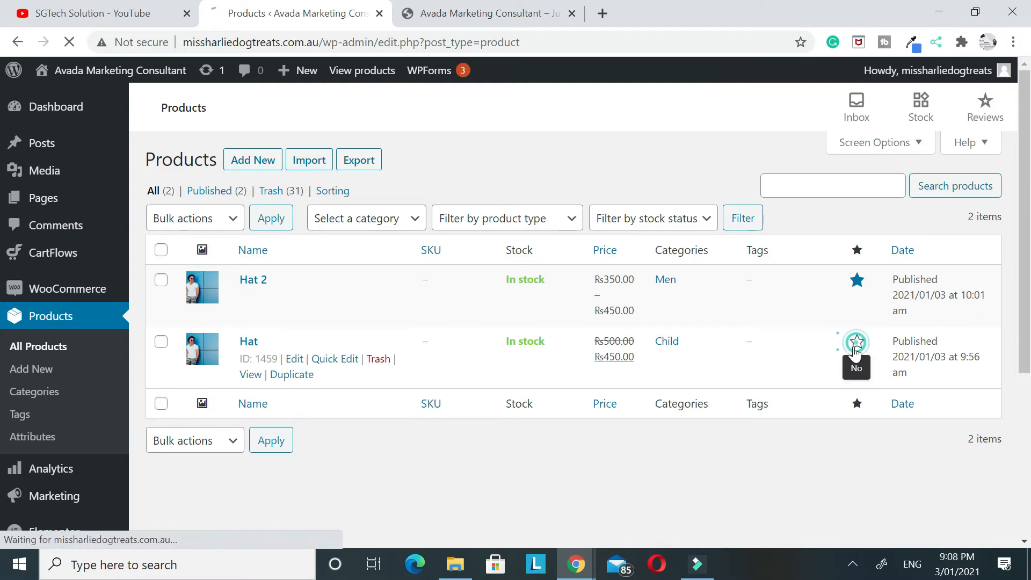
{"action": "left_click", "coordinate": [486, 13]}
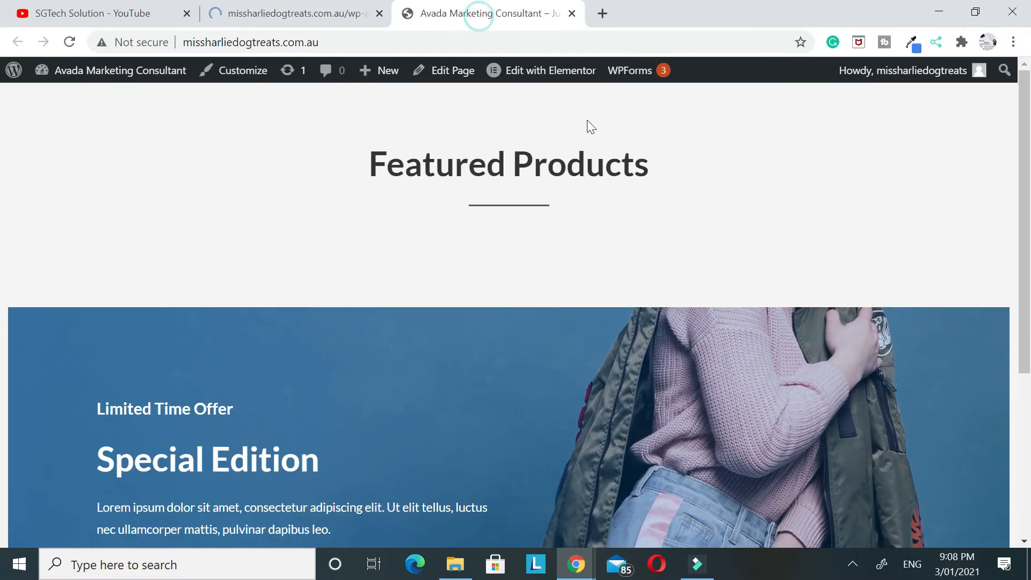
{"action": "left_click", "coordinate": [69, 42]}
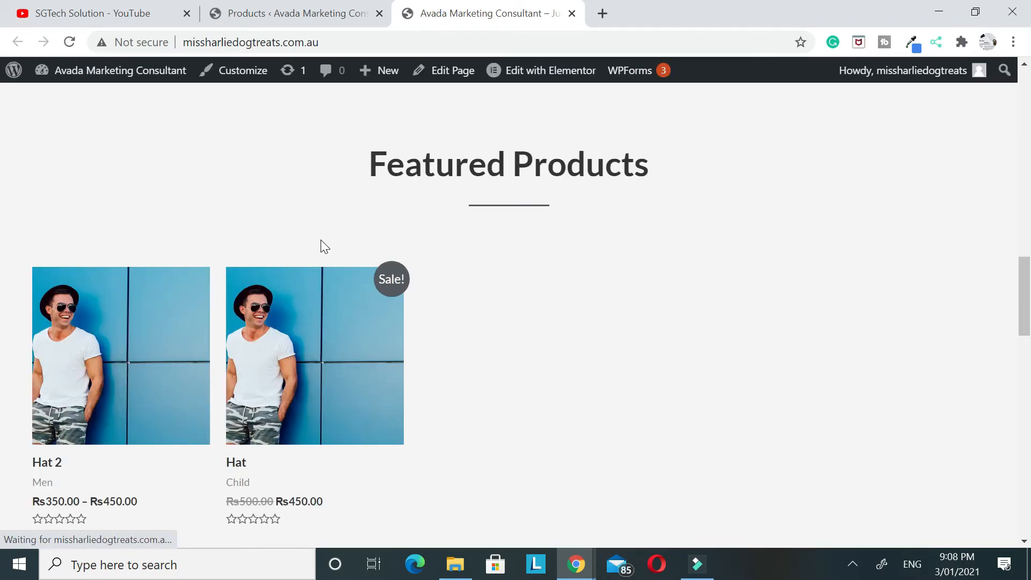
Examine the images, names and prices of the products in the homepage's Featured Products section
{"action": "scroll", "coordinate": [532, 379], "scroll_direction": "down", "scroll_amount": 3}
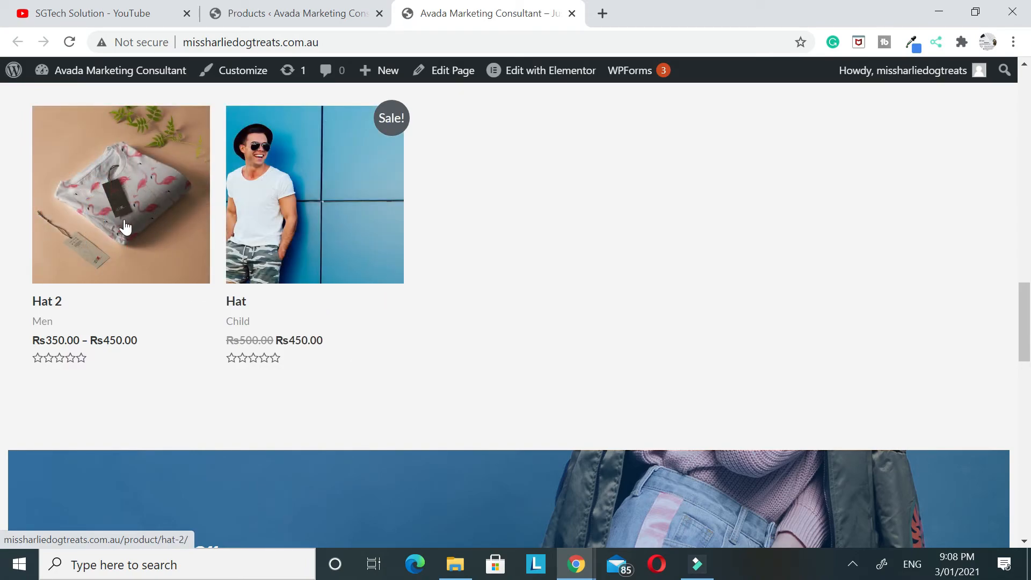
{"action": "left_click", "coordinate": [239, 338]}
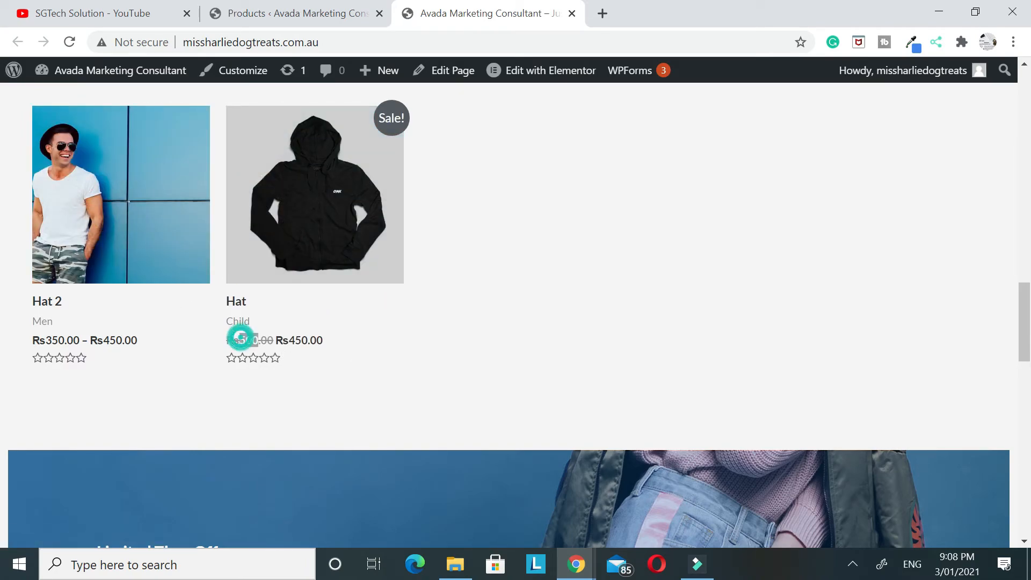
{"action": "left_click_drag", "start_coordinate": [295, 339], "coordinate": [369, 363]}
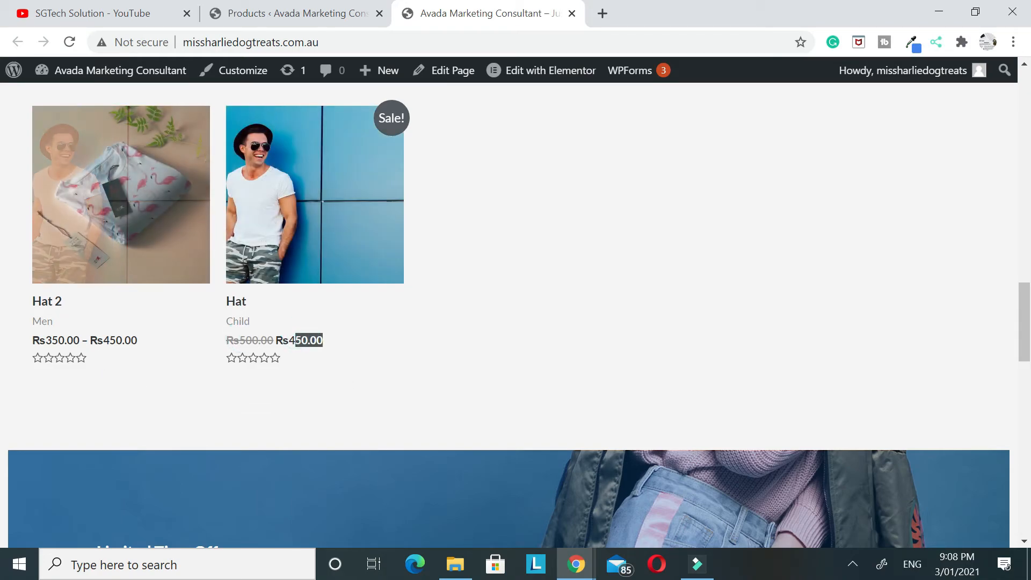
{"action": "left_click_drag", "start_coordinate": [43, 340], "coordinate": [139, 347]}
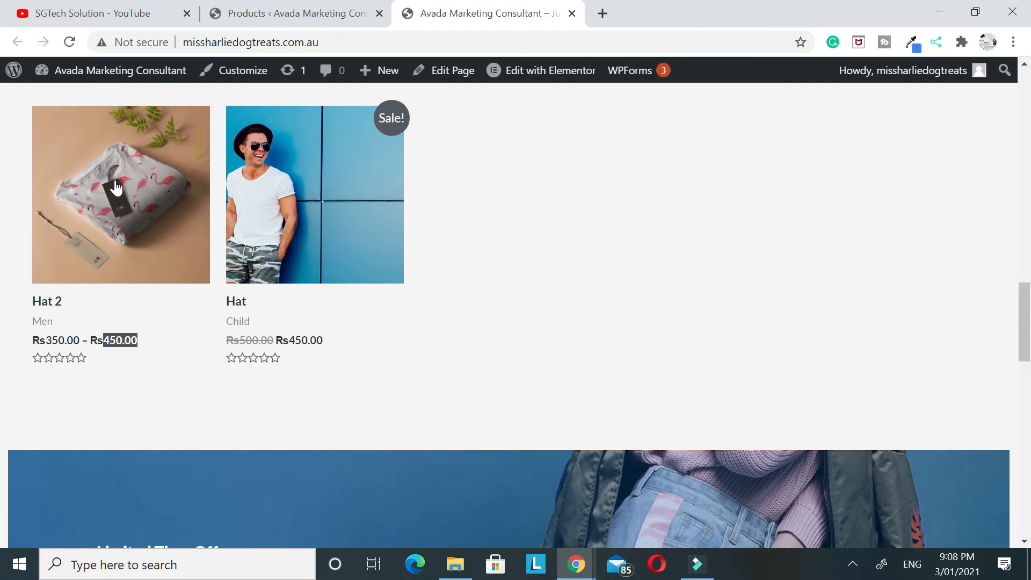
{"action": "scroll", "coordinate": [626, 257], "scroll_direction": "up", "scroll_amount": 3}
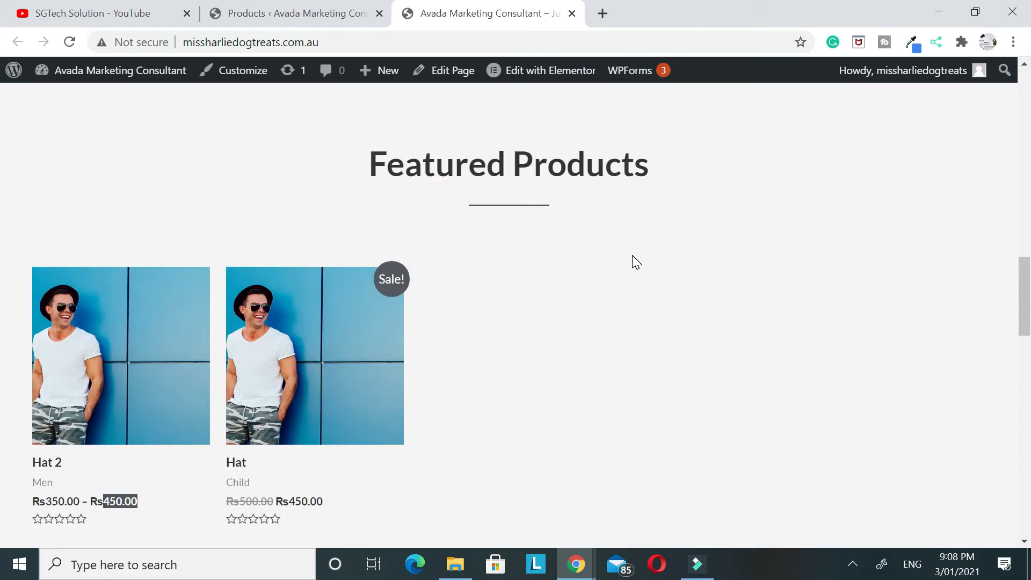
Open the Hat 2 product page from the homepage and look through its image gallery and options
{"action": "left_click", "coordinate": [171, 316]}
{"action": "scroll", "coordinate": [408, 361], "scroll_direction": "down", "scroll_amount": 2}
{"action": "scroll", "coordinate": [490, 352], "scroll_direction": "down", "scroll_amount": 3}
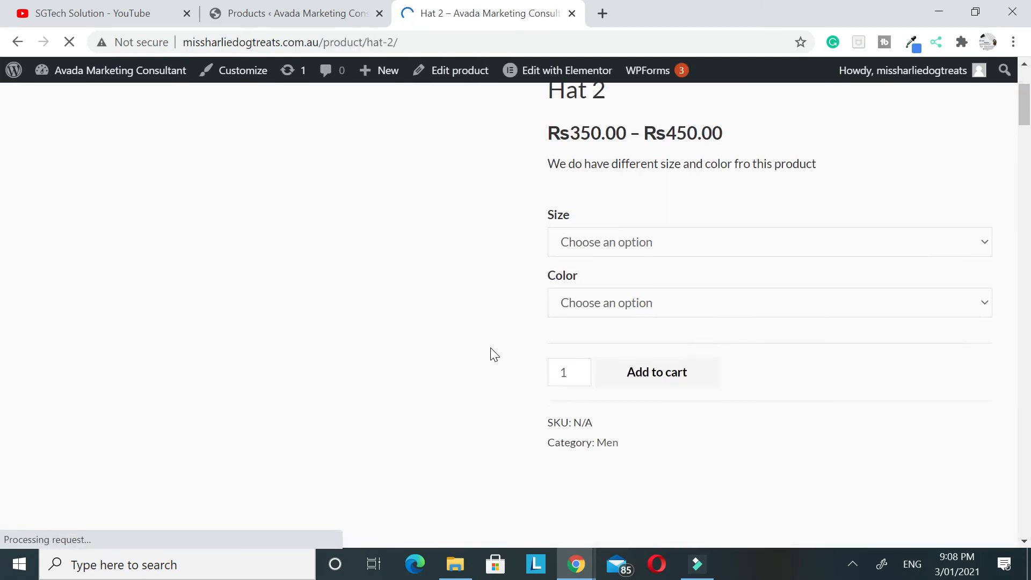
{"action": "scroll", "coordinate": [324, 416], "scroll_direction": "down", "scroll_amount": 1}
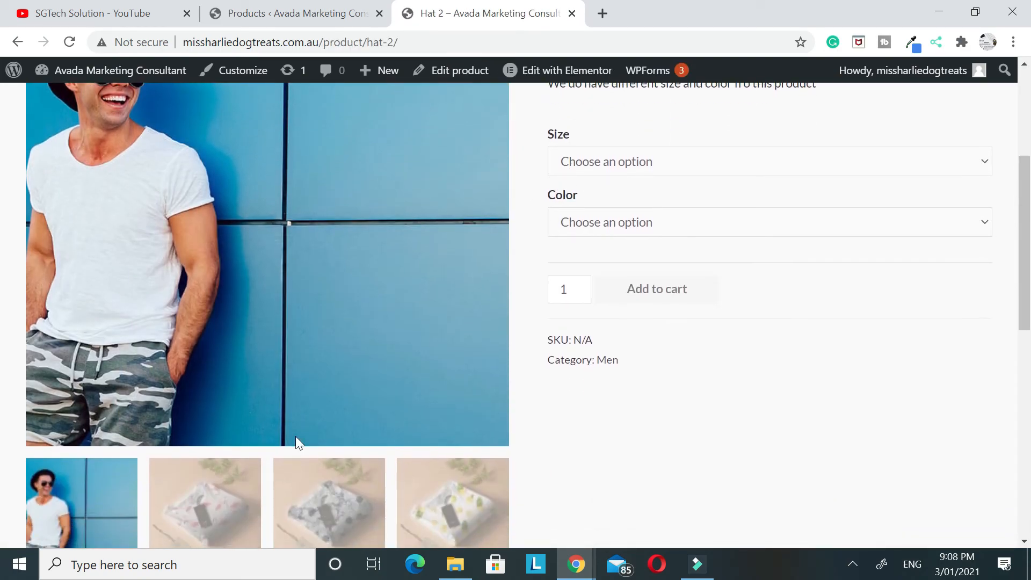
{"action": "scroll", "coordinate": [556, 486], "scroll_direction": "down", "scroll_amount": 4}
{"action": "left_click", "coordinate": [183, 302]}
{"action": "scroll", "coordinate": [587, 366], "scroll_direction": "up", "scroll_amount": 5}
Choose size Large and color Yello for Hat 2 and add it to the cart
{"action": "left_click", "coordinate": [626, 242]}
{"action": "left_click", "coordinate": [626, 290]}
{"action": "left_click", "coordinate": [611, 242]}
{"action": "left_click", "coordinate": [599, 317]}
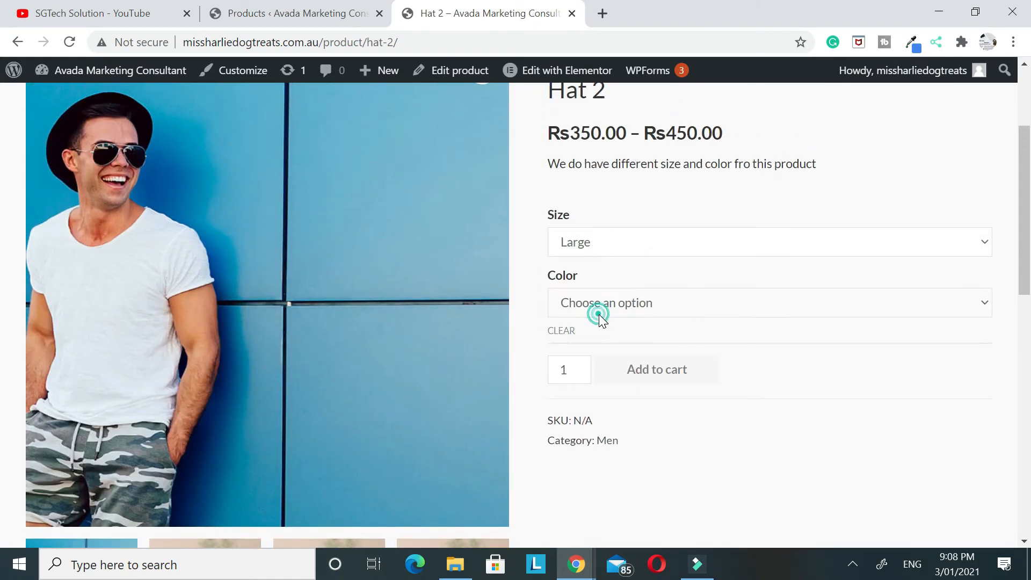
{"action": "left_click", "coordinate": [590, 389]}
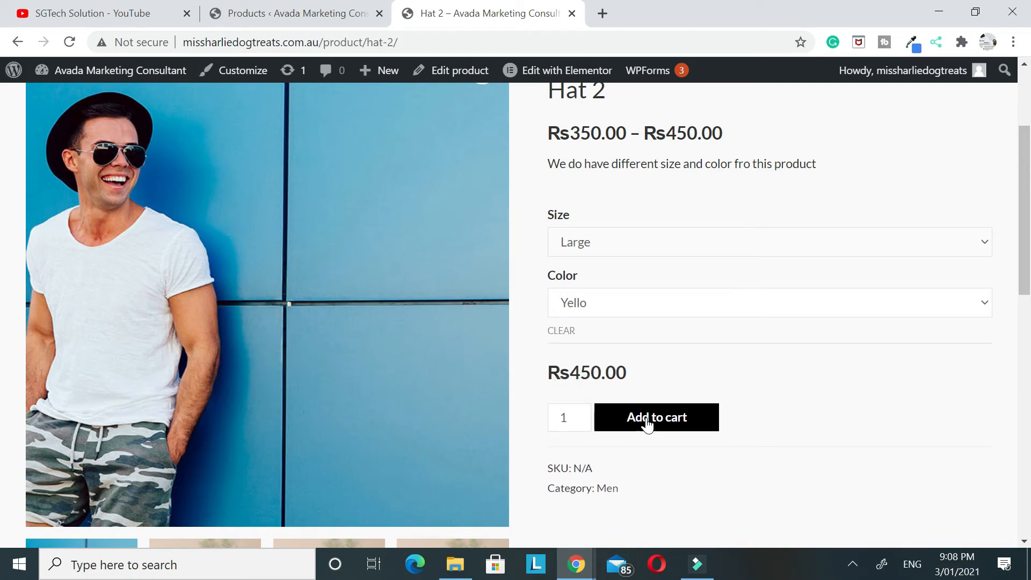
{"action": "left_click", "coordinate": [647, 425]}
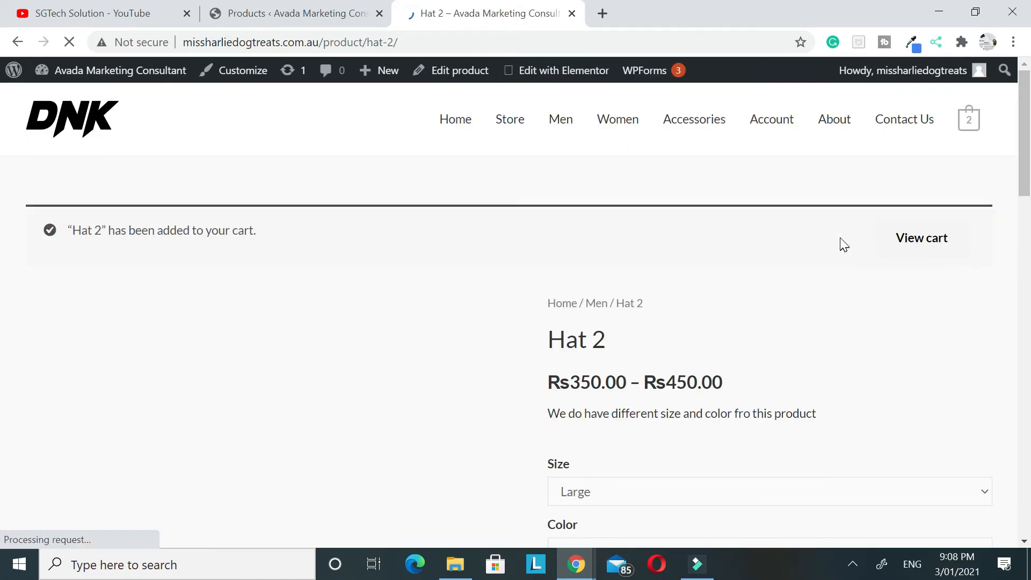
Open the shopping cart, review its items and totals, and proceed to checkout
{"action": "left_click", "coordinate": [971, 125]}
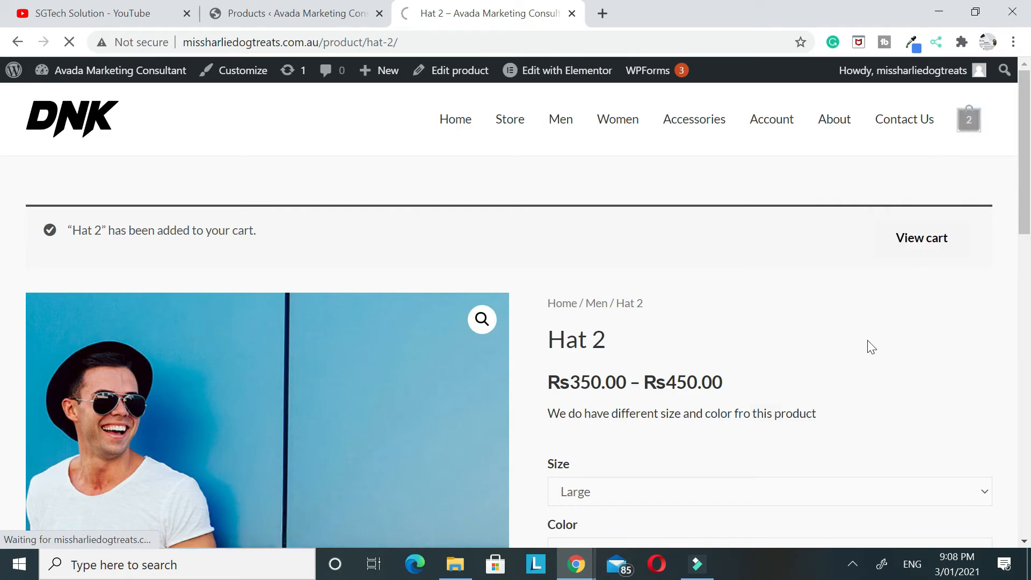
{"action": "scroll", "coordinate": [486, 384], "scroll_direction": "down", "scroll_amount": 3}
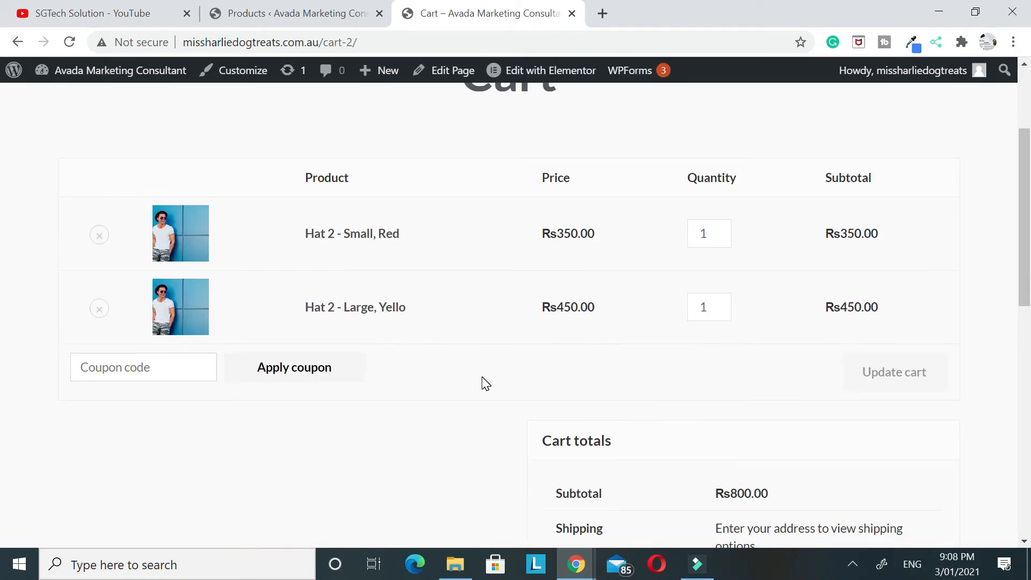
{"action": "scroll", "coordinate": [487, 383], "scroll_direction": "down", "scroll_amount": 3}
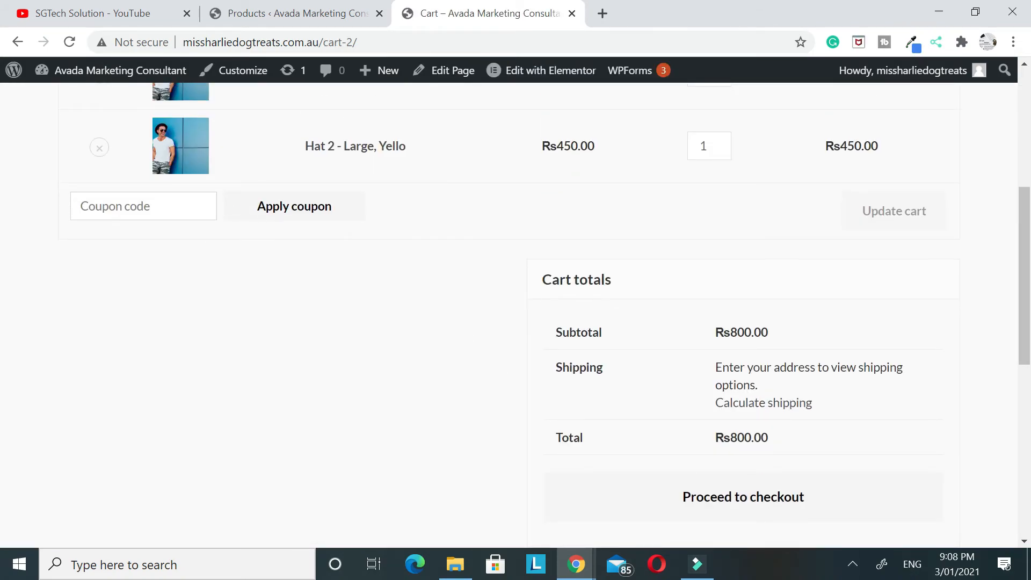
{"action": "scroll", "coordinate": [439, 306], "scroll_direction": "down", "scroll_amount": 3}
{"action": "left_click", "coordinate": [718, 346]}
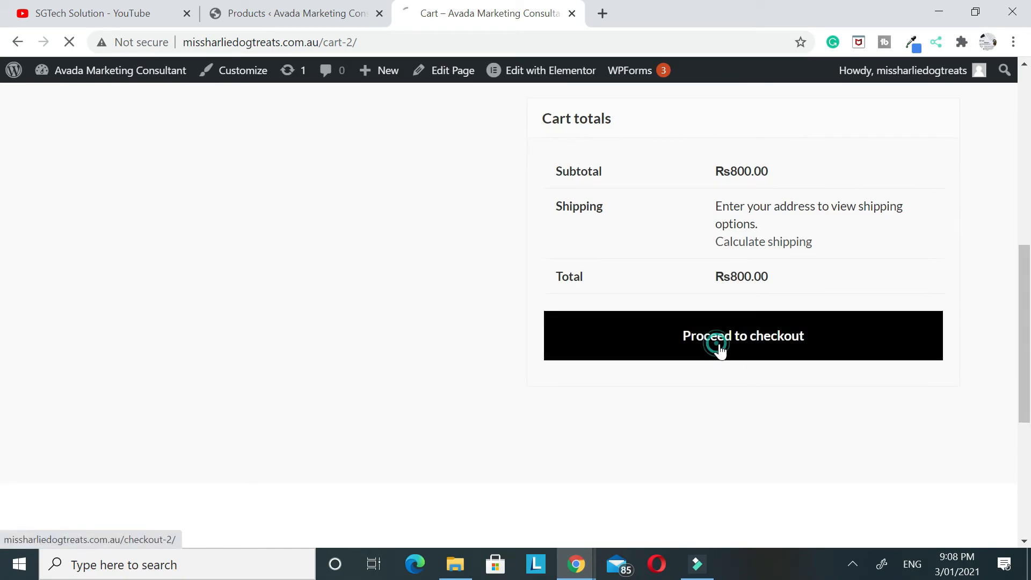
Check the billing fields, shipping cost, order total and cash on delivery payment option on the checkout page
{"action": "scroll", "coordinate": [538, 336], "scroll_direction": "down", "scroll_amount": 4}
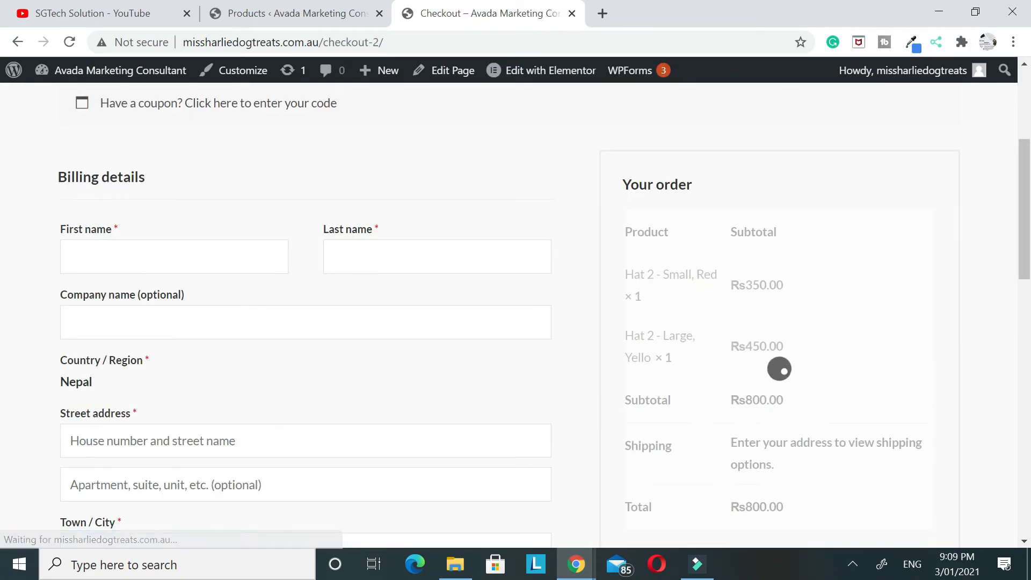
{"action": "scroll", "coordinate": [636, 354], "scroll_direction": "down", "scroll_amount": 8}
{"action": "scroll", "coordinate": [738, 263], "scroll_direction": "up", "scroll_amount": 4}
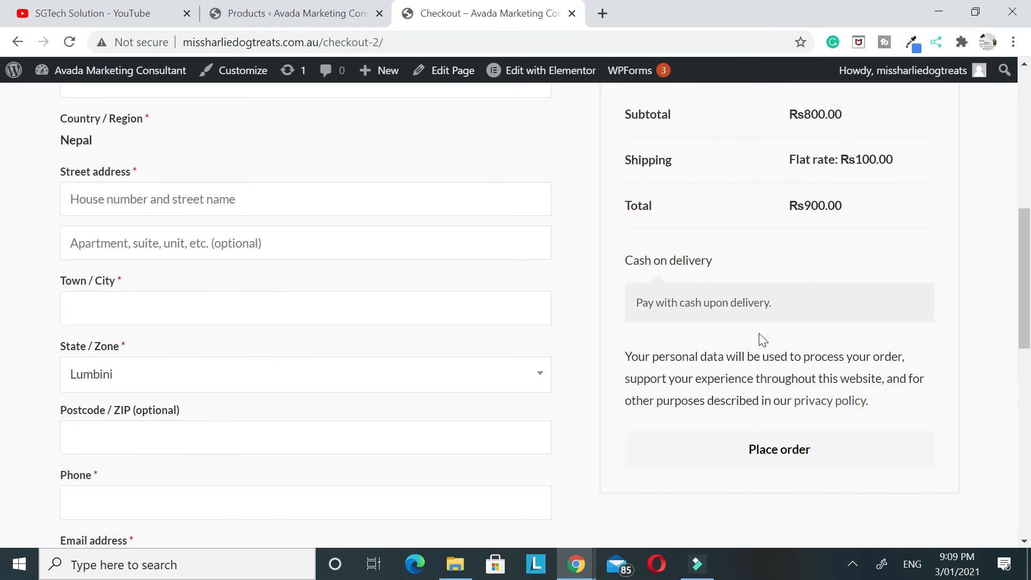
{"action": "triple_click", "coordinate": [638, 266]}
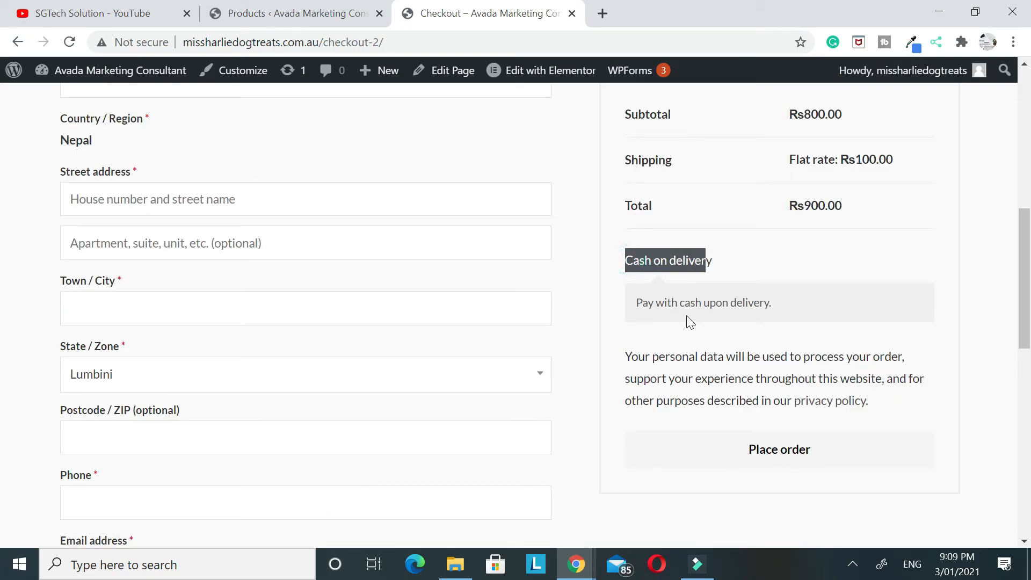
{"action": "left_click_drag", "start_coordinate": [643, 303], "coordinate": [779, 308]}
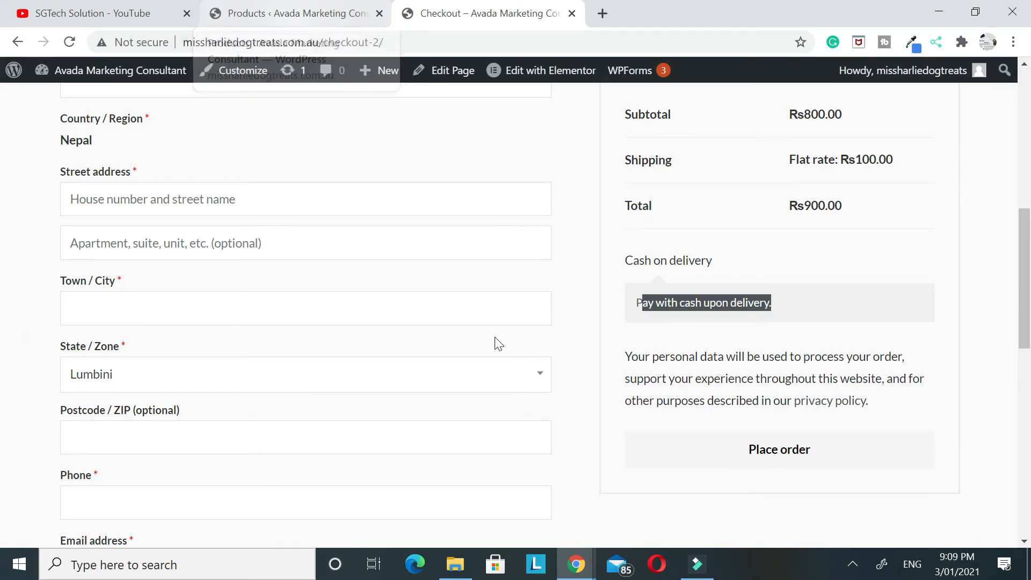
{"action": "scroll", "coordinate": [463, 284], "scroll_direction": "up", "scroll_amount": 6}
{"action": "left_click", "coordinate": [509, 72]}
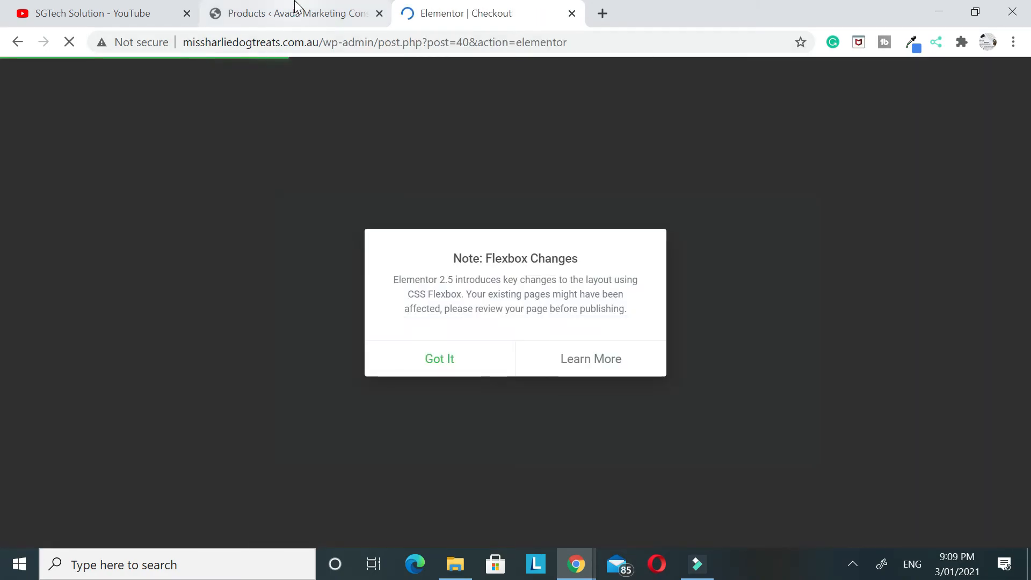
{"action": "left_click", "coordinate": [295, 13]}
{"action": "left_click", "coordinate": [446, 20]}
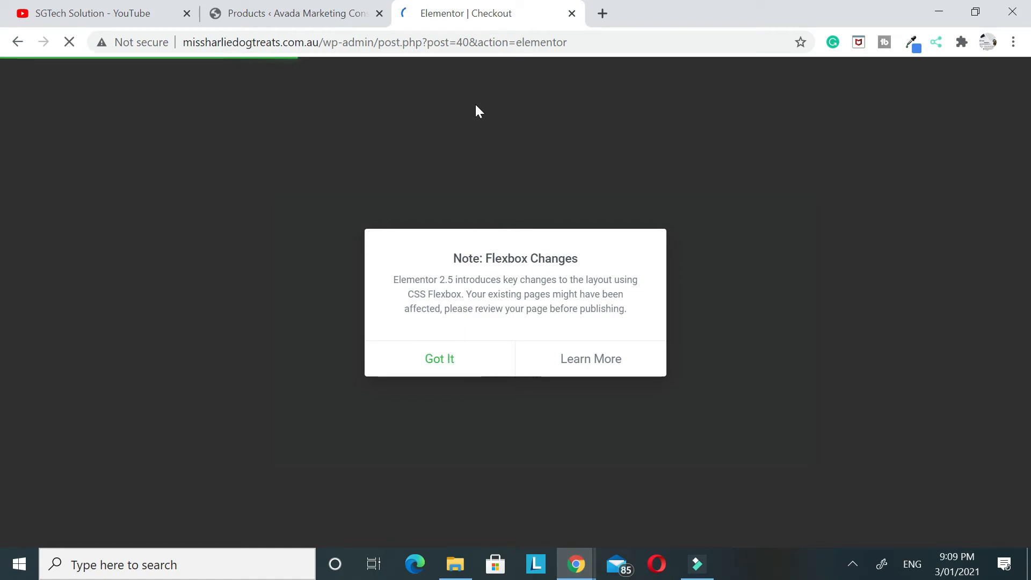
{"action": "left_click", "coordinate": [571, 14]}
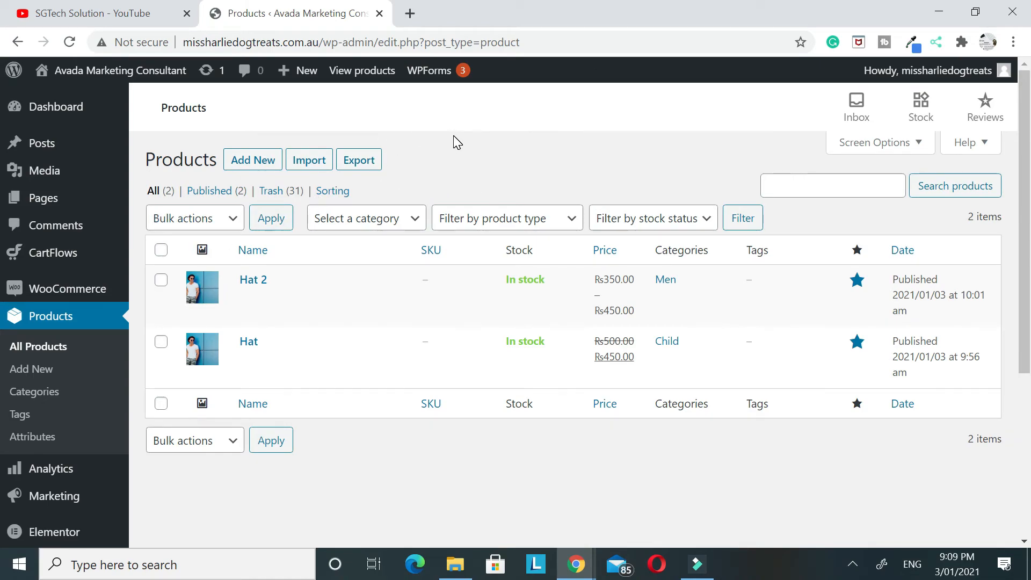
Start creating the first WooCommerce coupon from the marketing coupons page and enter a first name as its coupon code
{"action": "mouse_move", "coordinate": [18, 205]}
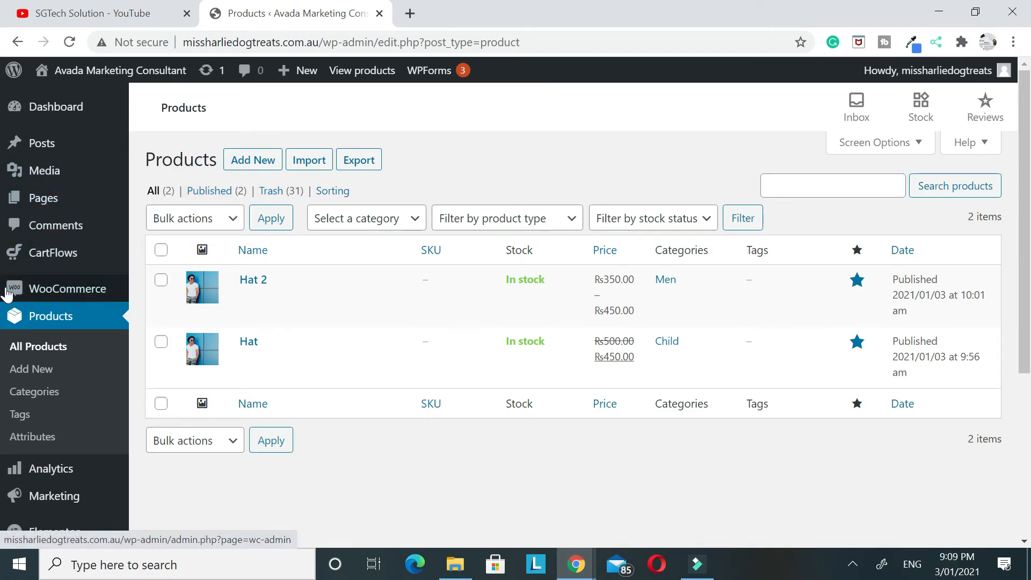
{"action": "mouse_move", "coordinate": [7, 272]}
{"action": "scroll", "coordinate": [7, 266], "scroll_direction": "down", "scroll_amount": 5}
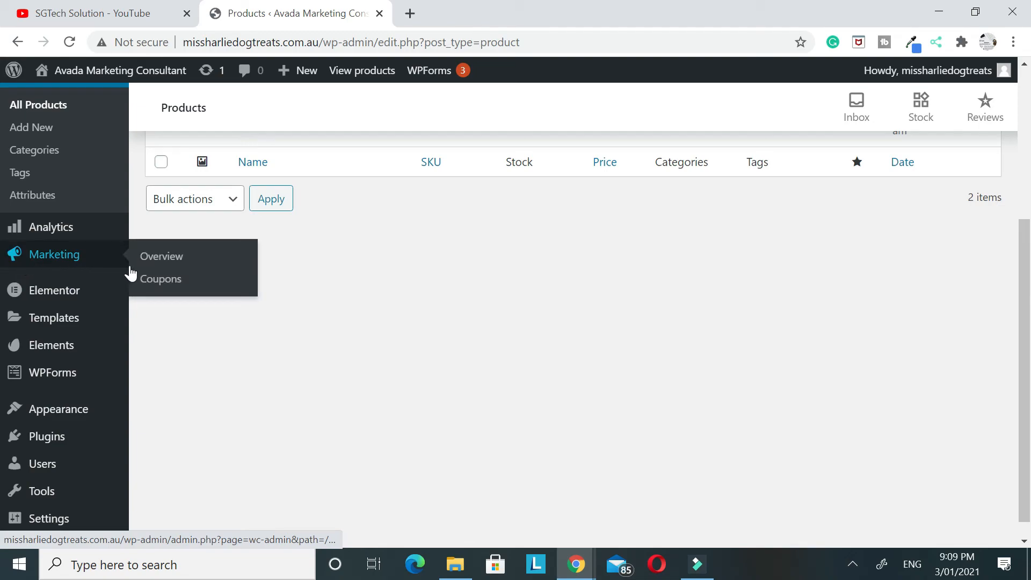
{"action": "left_click", "coordinate": [164, 288]}
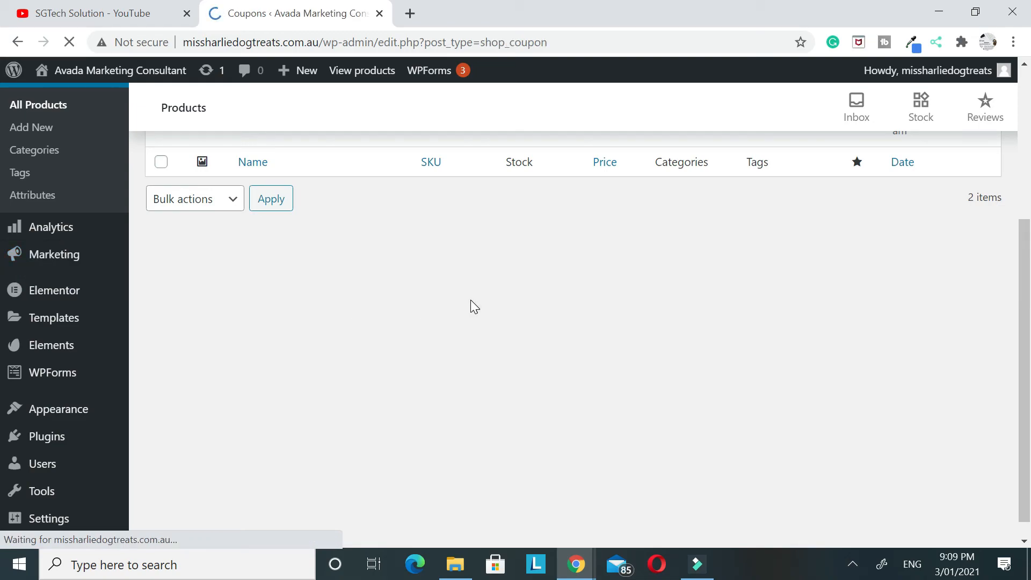
{"action": "scroll", "coordinate": [471, 306], "scroll_direction": "down", "scroll_amount": 1}
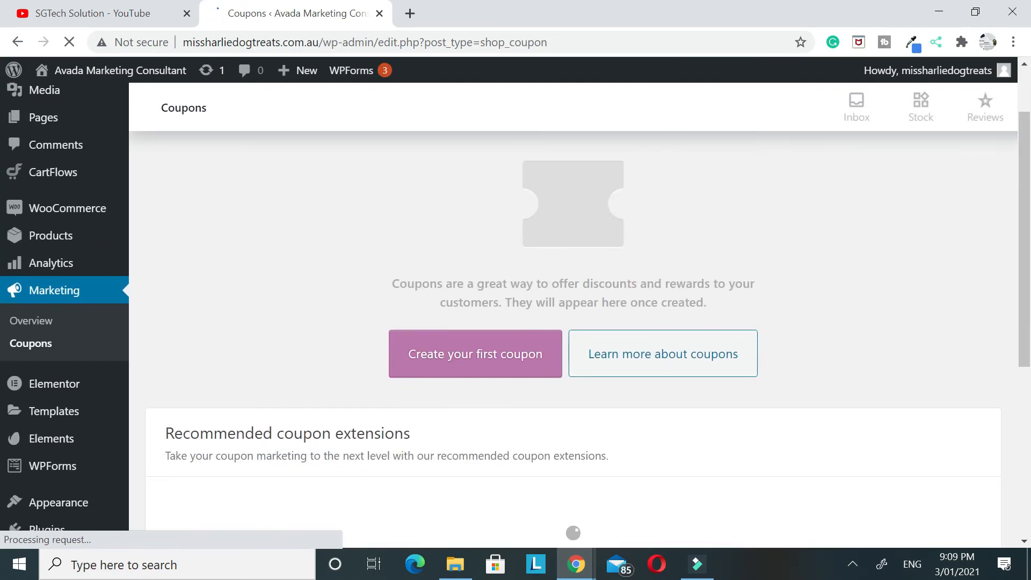
{"action": "left_click", "coordinate": [468, 366]}
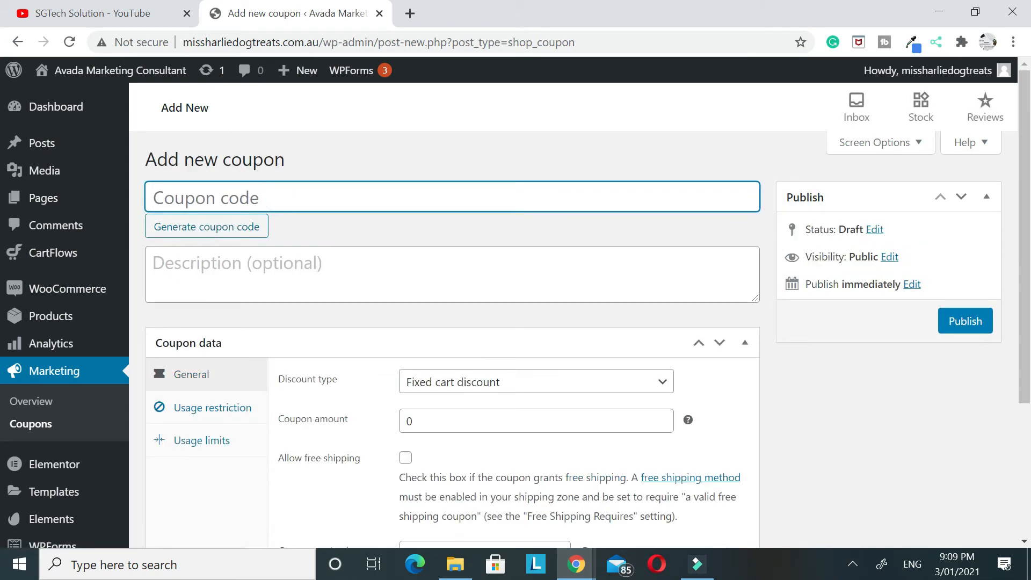
{"action": "type", "text": "Suman"}
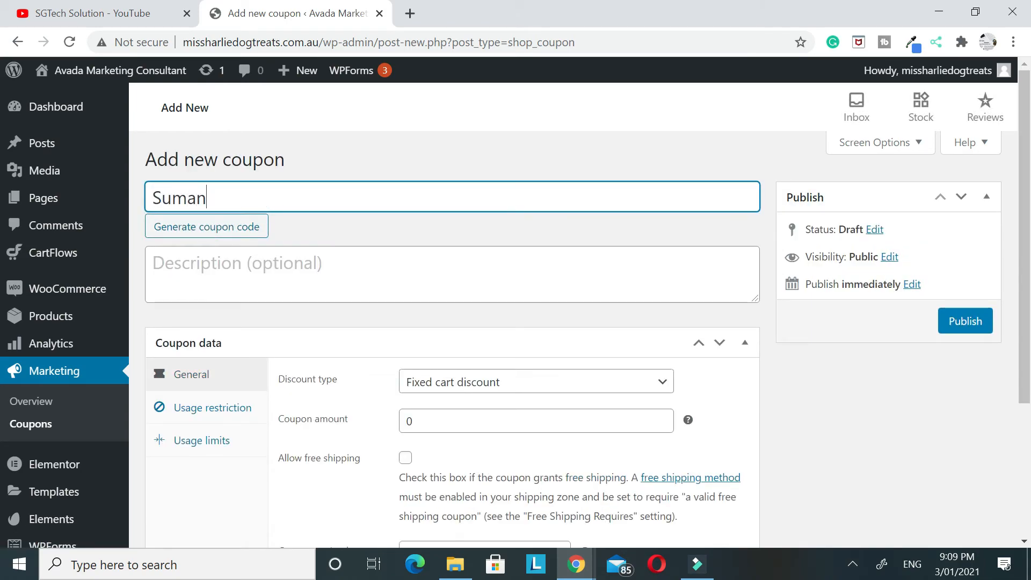
Set the coupon's discount type to Percentage discount with an amount of 10%, and allow free shipping
{"action": "scroll", "coordinate": [338, 253], "scroll_direction": "down", "scroll_amount": 3}
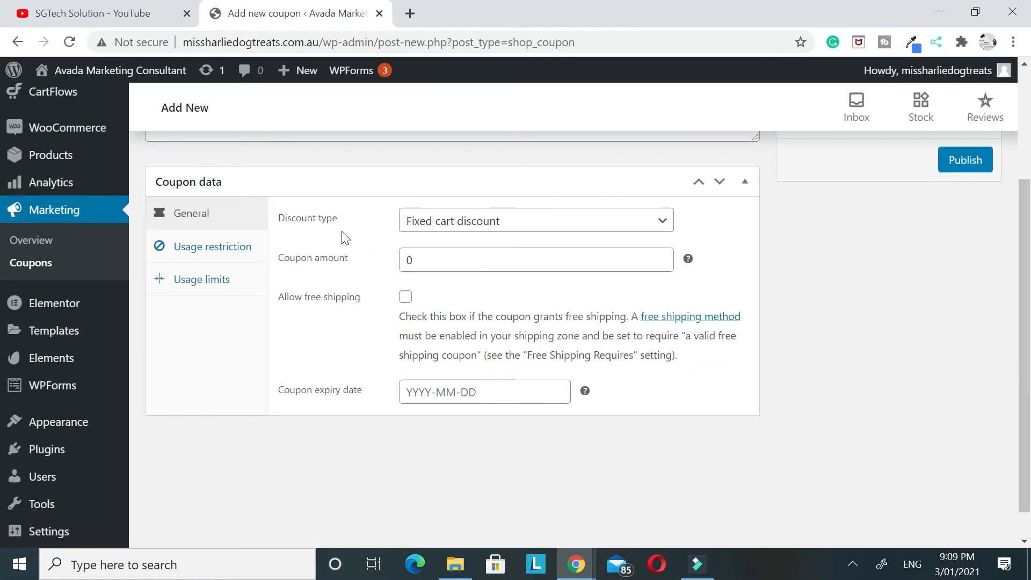
{"action": "left_click", "coordinate": [491, 233]}
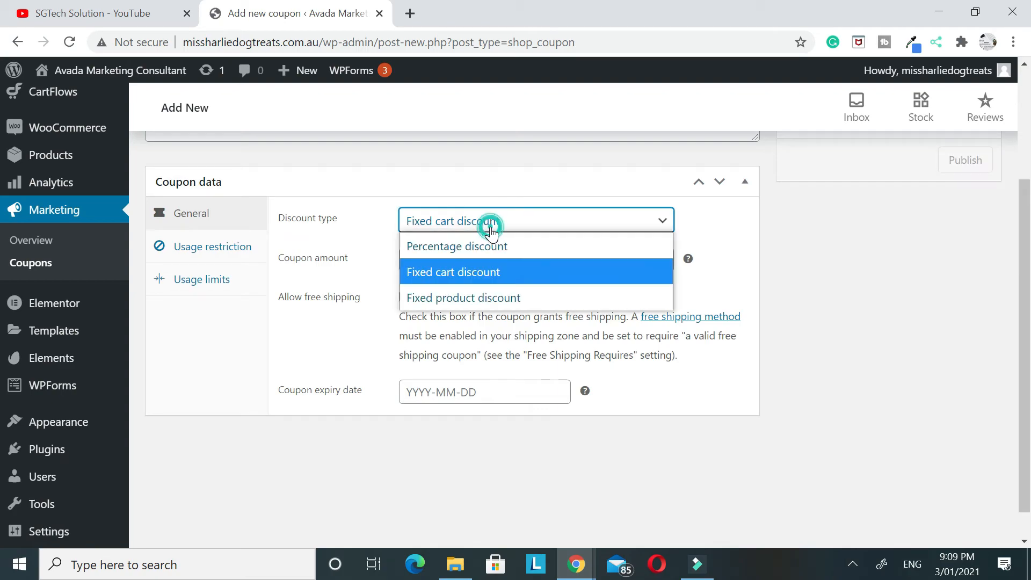
{"action": "left_click", "coordinate": [491, 247]}
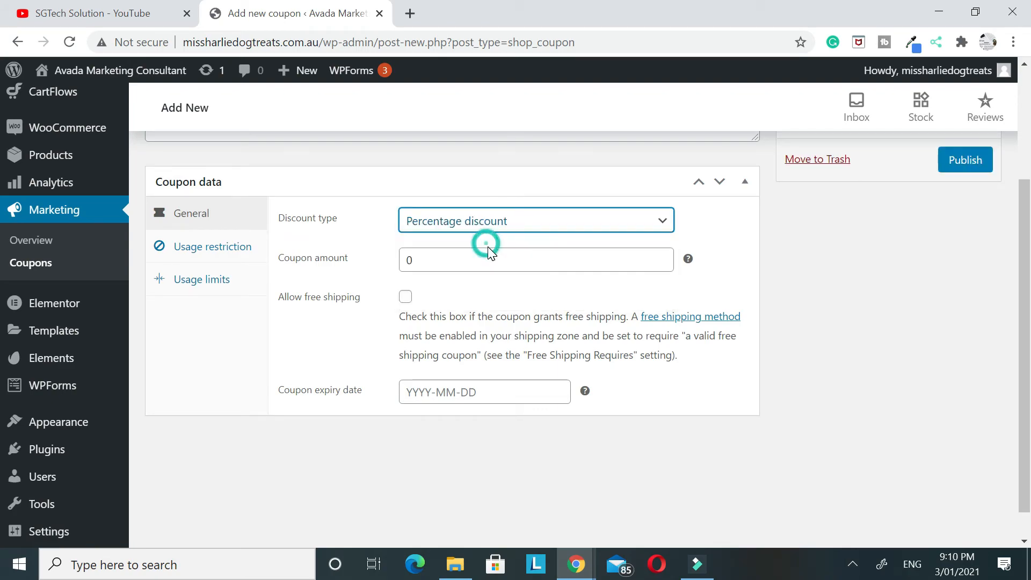
{"action": "left_click", "coordinate": [454, 259]}
{"action": "type", "text": "10"}
{"action": "left_click", "coordinate": [418, 293]}
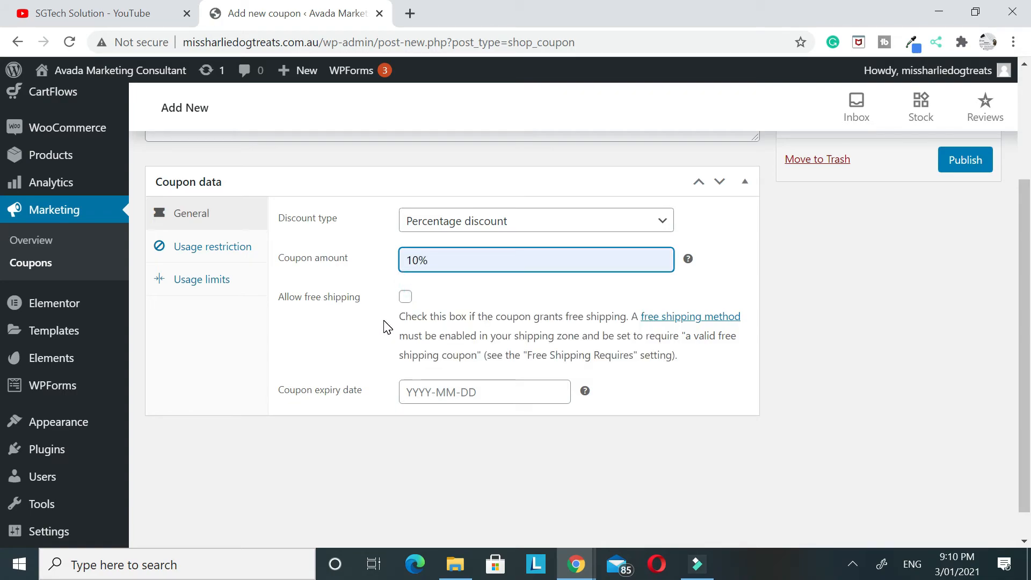
{"action": "left_click", "coordinate": [405, 296]}
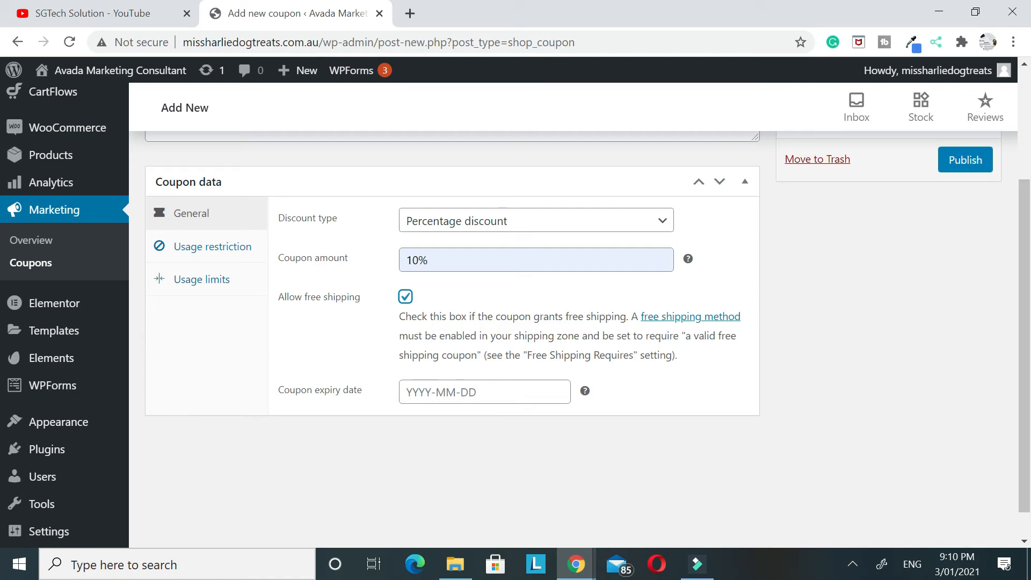
Publish the coupon, and open the site's homepage in a new tab for editing with Elementor
{"action": "scroll", "coordinate": [979, 319], "scroll_direction": "up", "scroll_amount": 3}
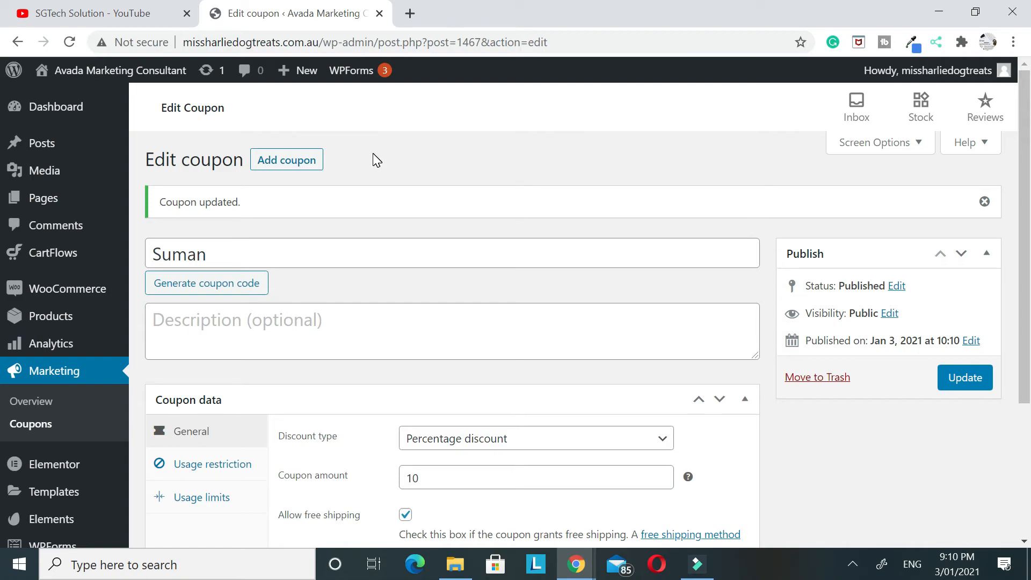
{"action": "right_click", "coordinate": [81, 71]}
{"action": "left_click", "coordinate": [109, 85]}
{"action": "left_click", "coordinate": [472, 15]}
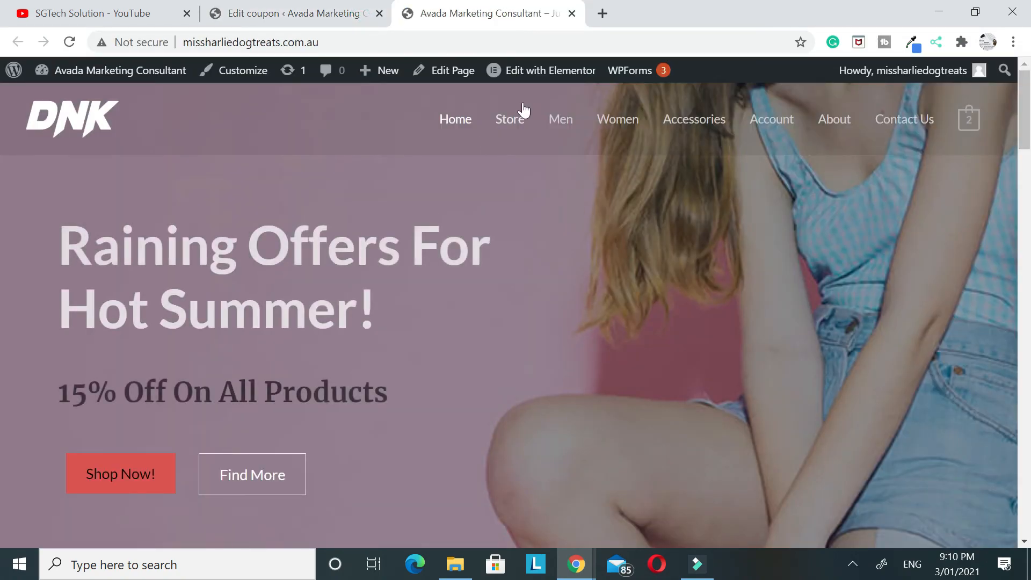
{"action": "left_click", "coordinate": [545, 75]}
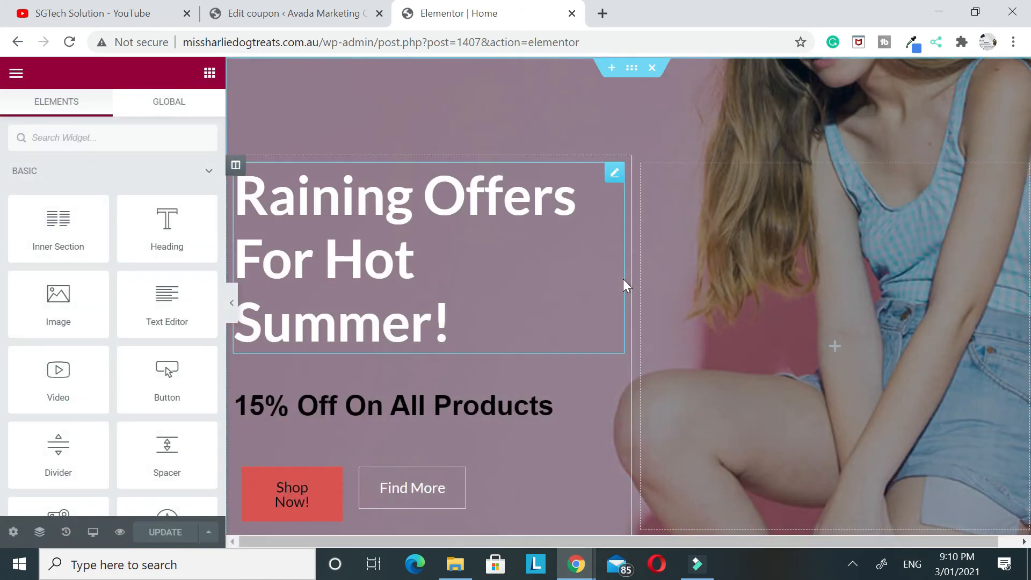
Open the shortcode widget under the Featured Products heading for editing and copy its whole shortcode
{"action": "scroll", "coordinate": [623, 279], "scroll_direction": "down", "scroll_amount": 8}
{"action": "scroll", "coordinate": [654, 177], "scroll_direction": "up", "scroll_amount": 8}
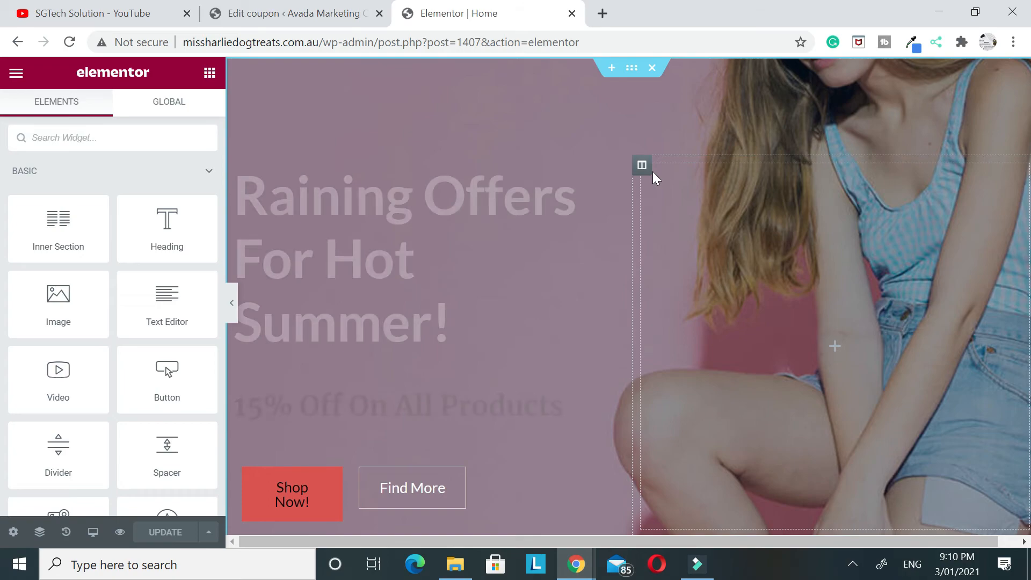
{"action": "scroll", "coordinate": [653, 178], "scroll_direction": "down", "scroll_amount": 10}
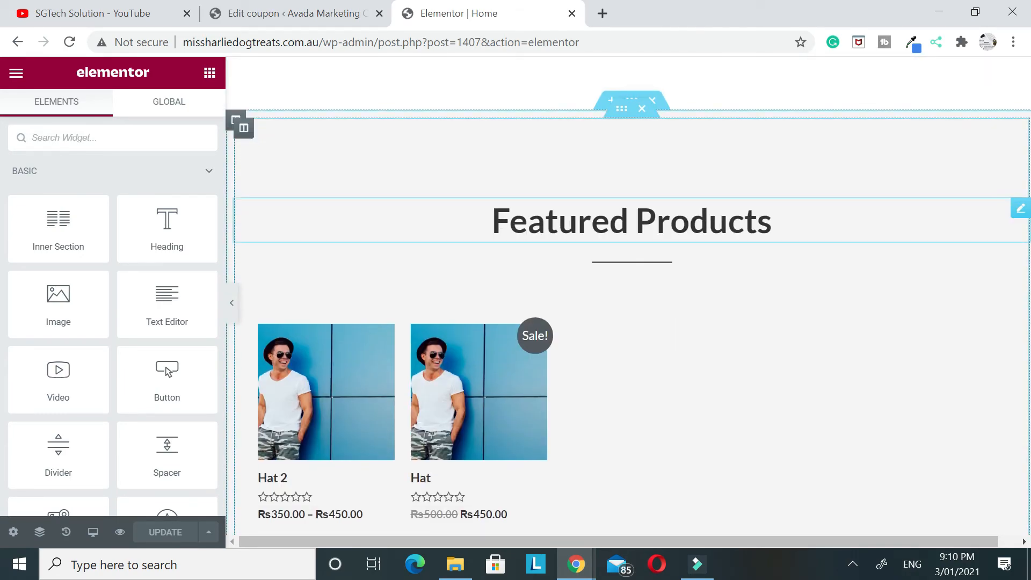
{"action": "scroll", "coordinate": [570, 366], "scroll_direction": "down", "scroll_amount": 2}
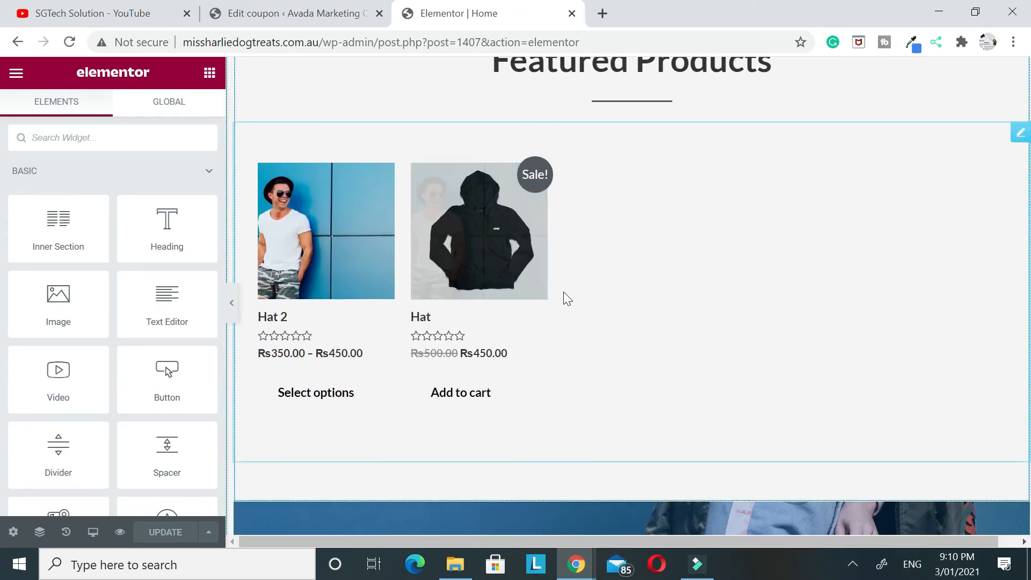
{"action": "scroll", "coordinate": [637, 259], "scroll_direction": "up", "scroll_amount": 1}
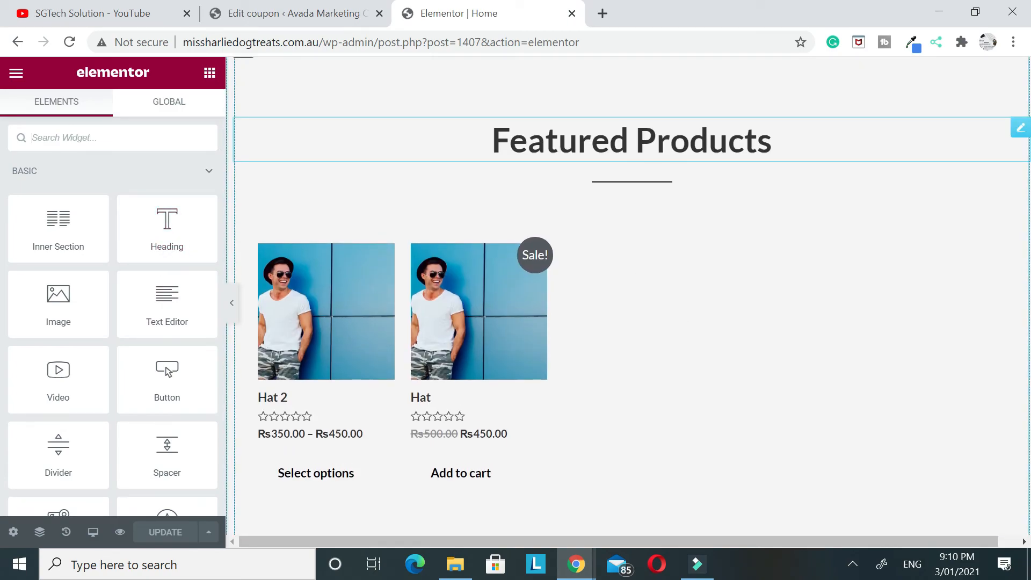
{"action": "left_click", "coordinate": [655, 297]}
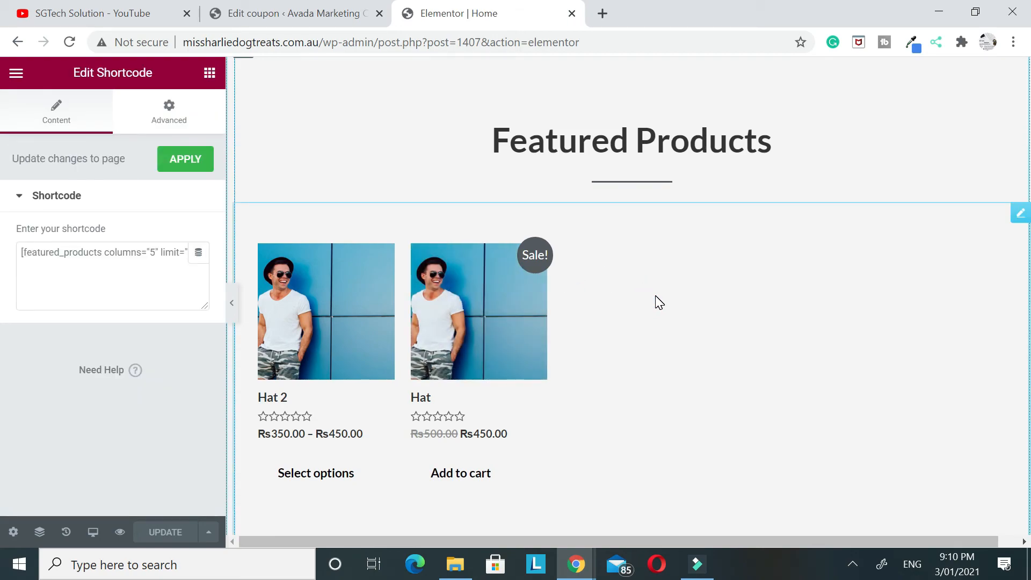
{"action": "scroll", "coordinate": [652, 195], "scroll_direction": "down", "scroll_amount": 3}
{"action": "scroll", "coordinate": [652, 196], "scroll_direction": "up", "scroll_amount": 3}
{"action": "triple_click", "coordinate": [112, 246]}
{"action": "key", "text": "ctrl+c"}
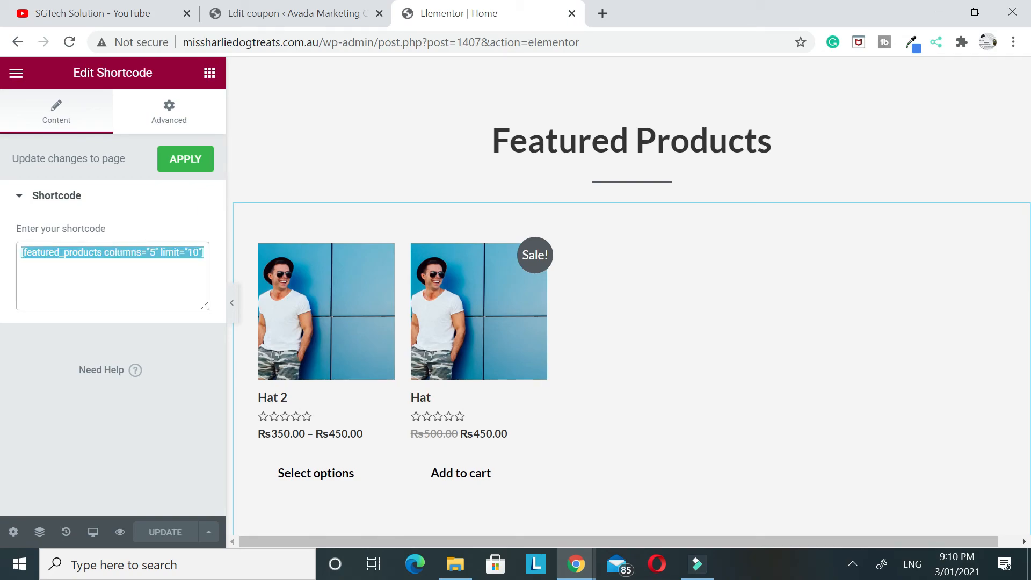
Clear the featured products shortcode and delete its widget from the section
{"action": "type", "text": "\\"}
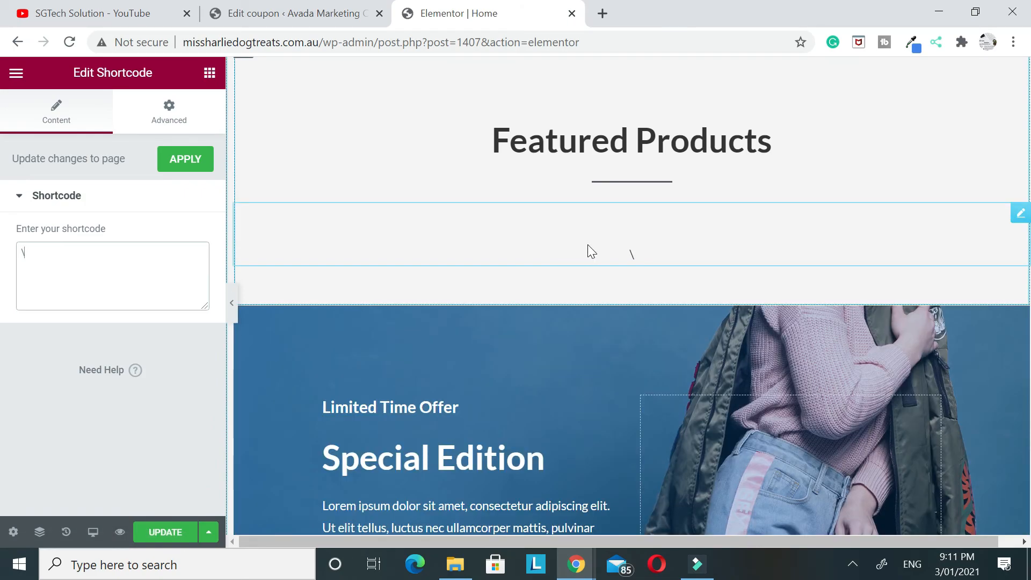
{"action": "right_click", "coordinate": [625, 246]}
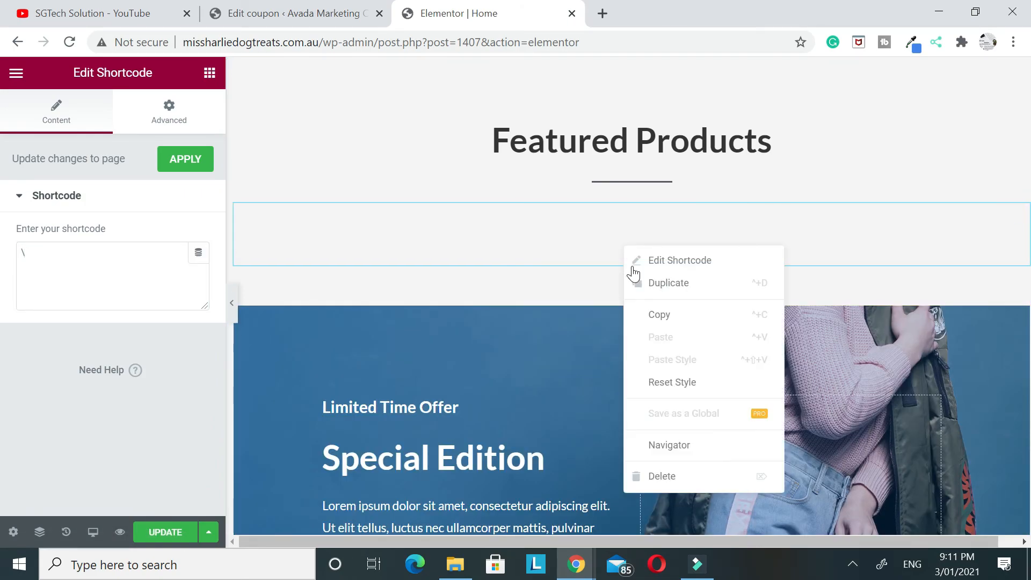
{"action": "left_click", "coordinate": [666, 477]}
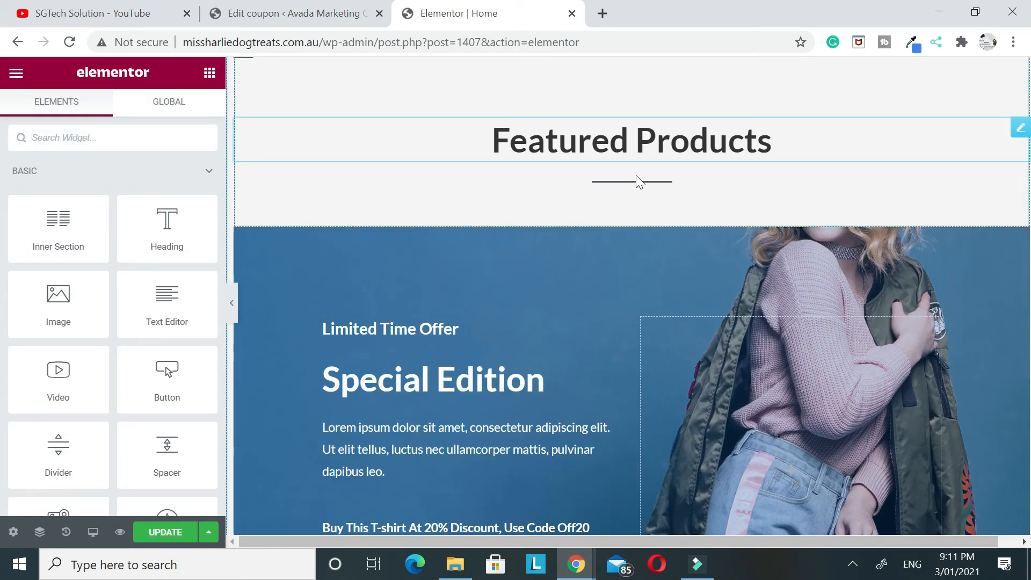
Add a new Shortcode widget beneath the Featured Products heading and paste in [featured_products columns="5" limit="10"]
{"action": "left_click", "coordinate": [134, 130]}
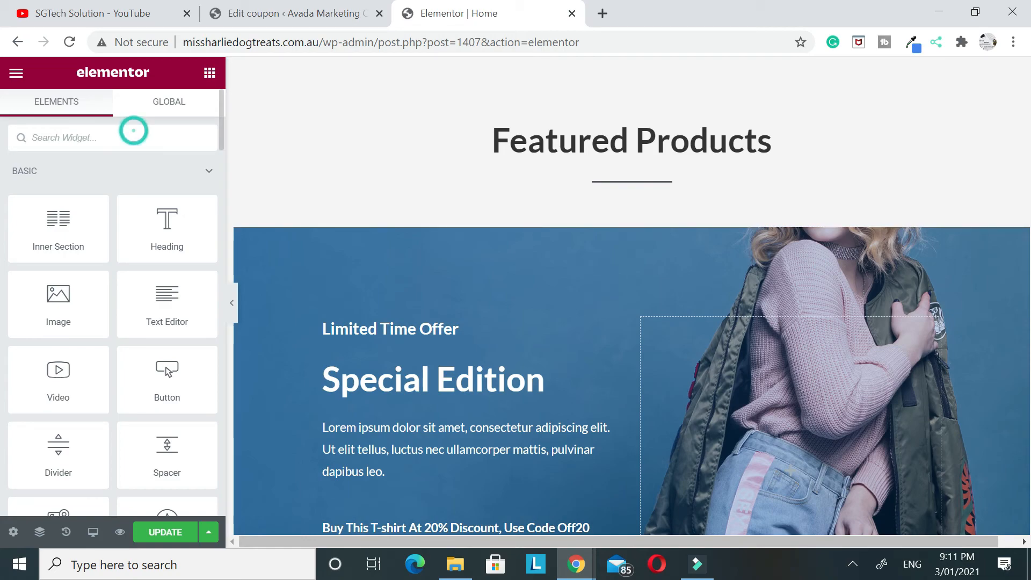
{"action": "type", "text": "sho"}
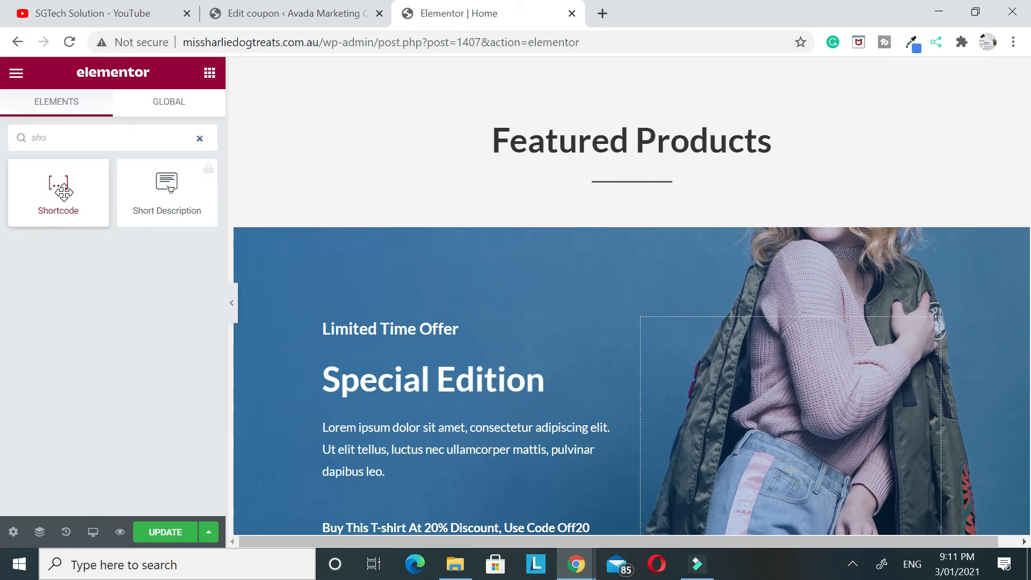
{"action": "left_click_drag", "start_coordinate": [63, 192], "coordinate": [622, 203]}
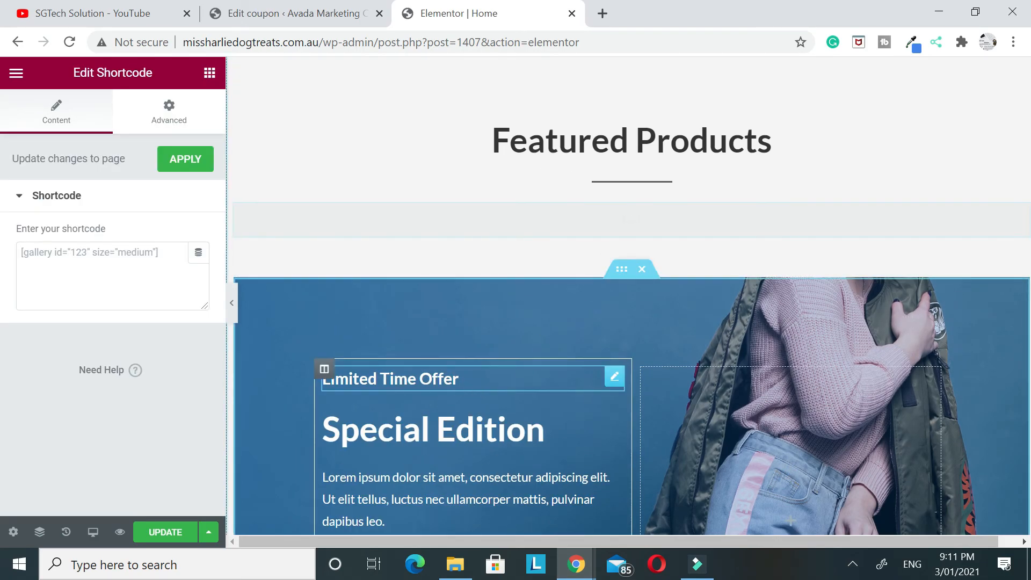
{"action": "left_click", "coordinate": [73, 273]}
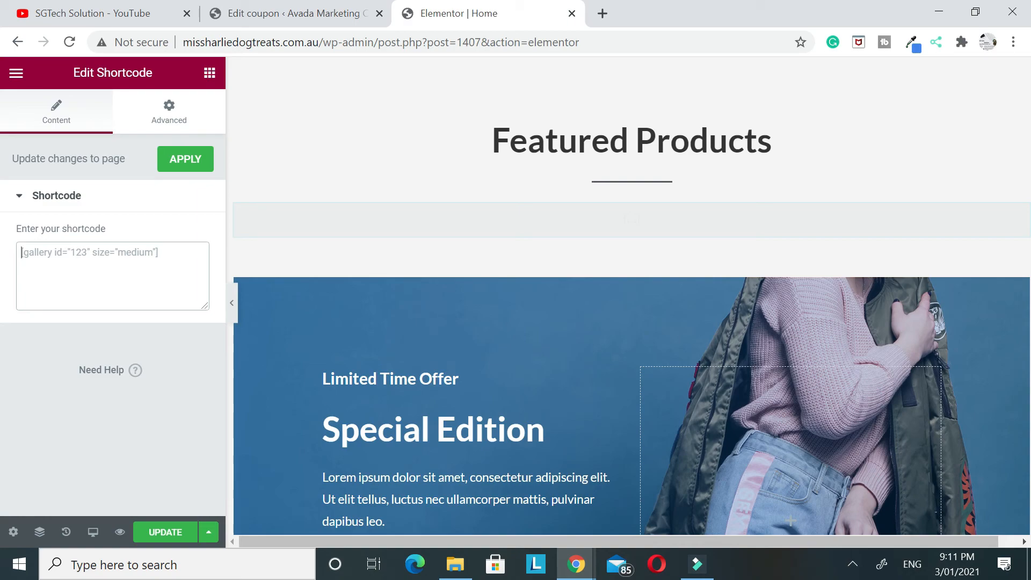
{"action": "key", "text": "ctrl+v"}
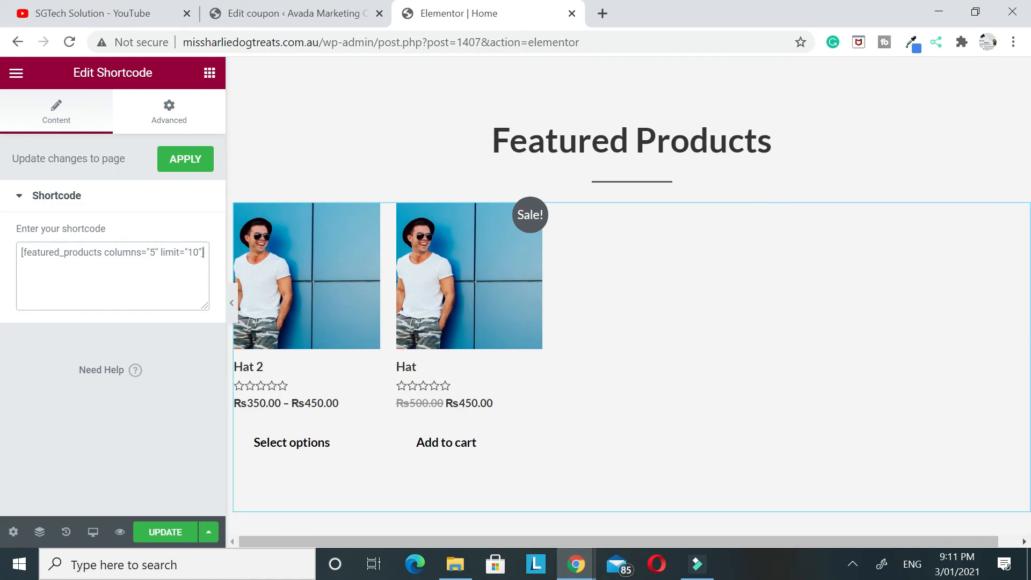
Set the featured products shortcode to 3 columns with a limit of 100, and update the homepage
{"action": "double_click", "coordinate": [152, 252]}
{"action": "type", "text": "3"}
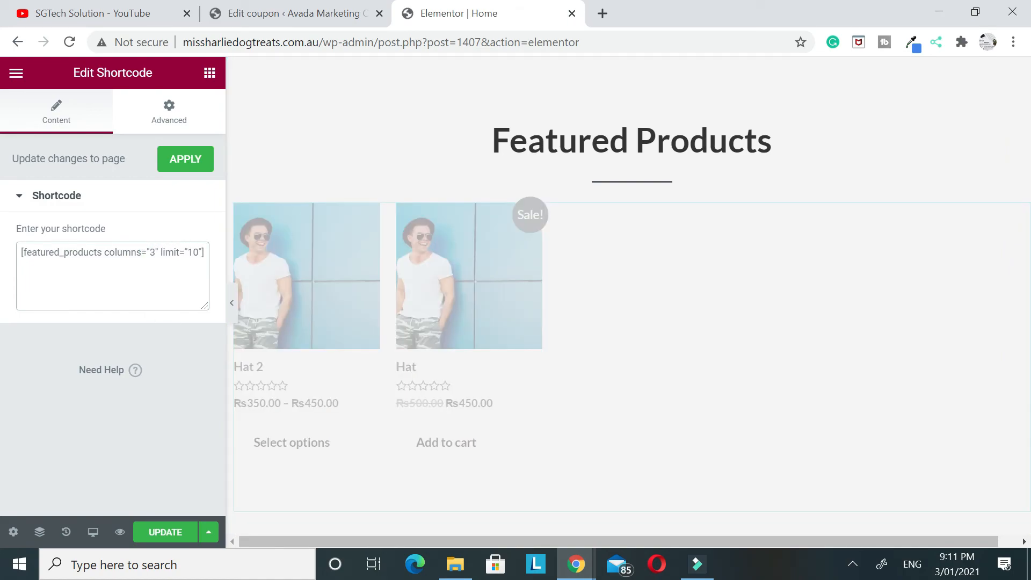
{"action": "key", "text": "BackSpace"}
{"action": "type", "text": "10"}
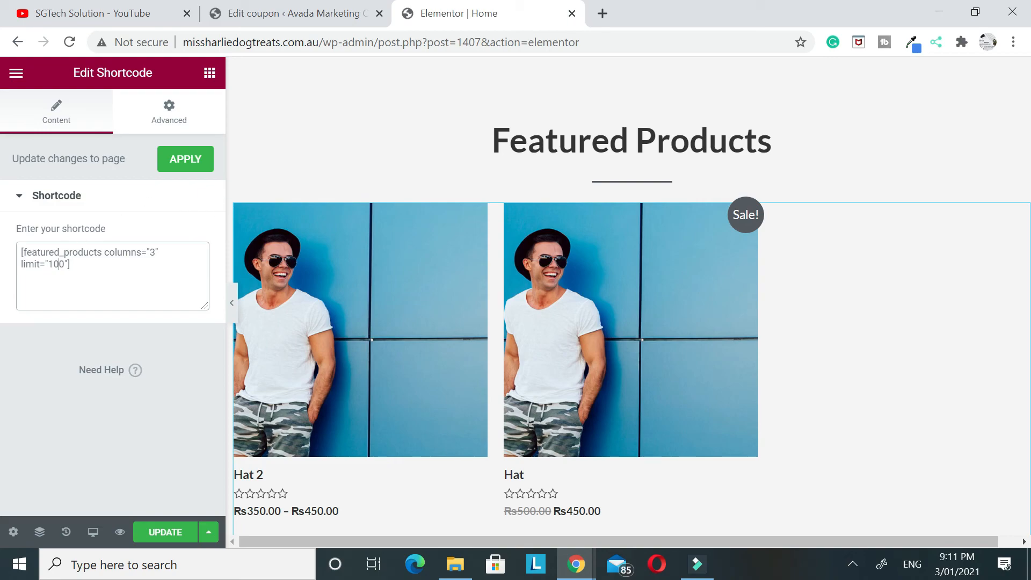
{"action": "left_click", "coordinate": [162, 526]}
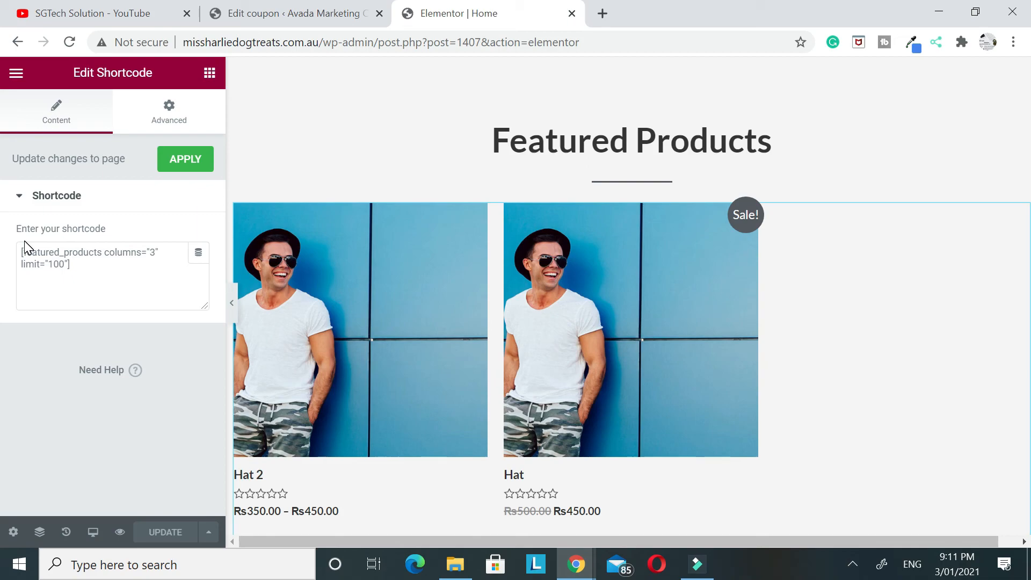
Search Google in a new tab for "woocommerce product shortcode" and open the WooCommerce documentation on included shortcodes
{"action": "key", "text": "ctrl+t"}
{"action": "type", "text": "woo"}
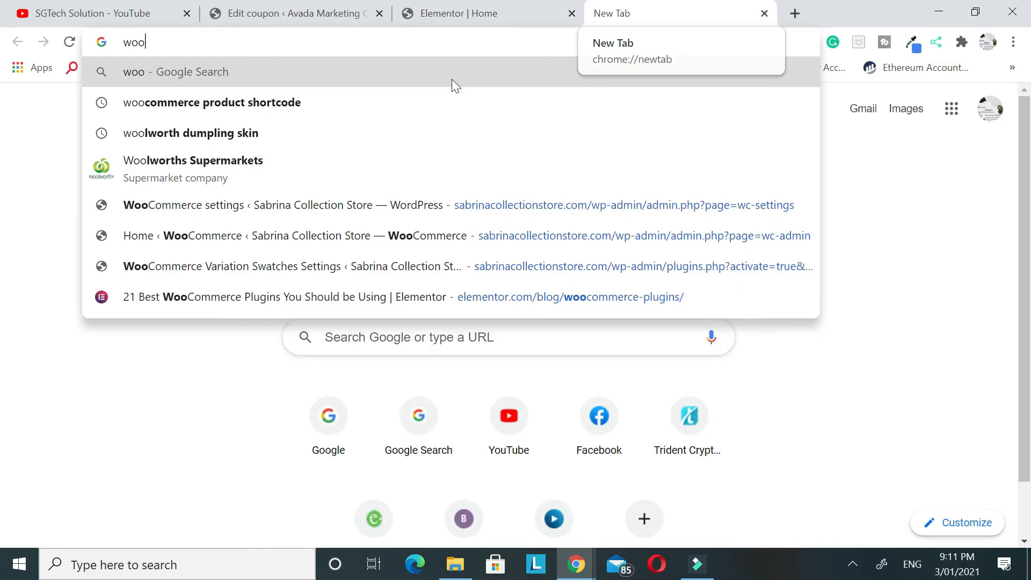
{"action": "left_click", "coordinate": [234, 103]}
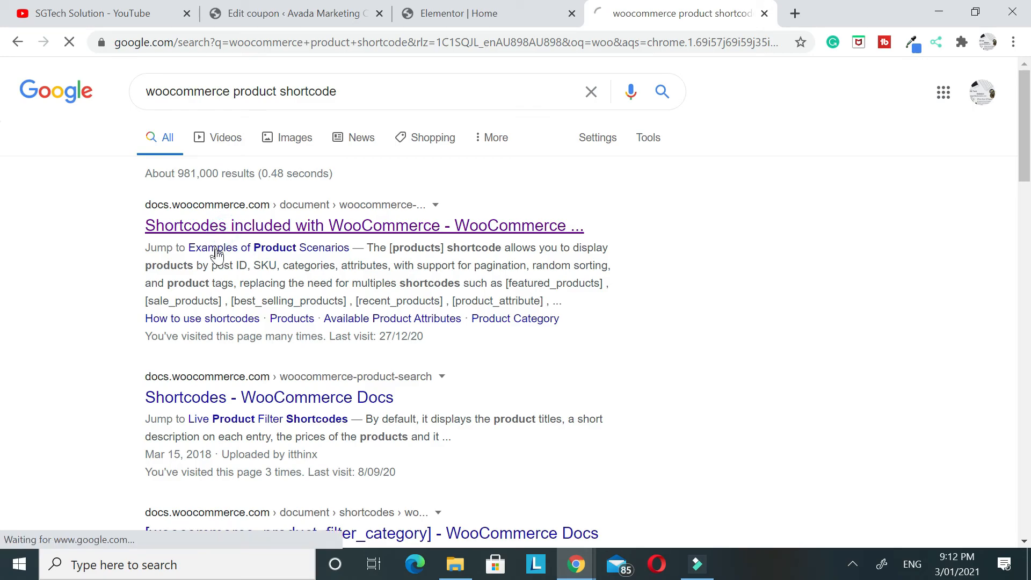
{"action": "left_click", "coordinate": [376, 229]}
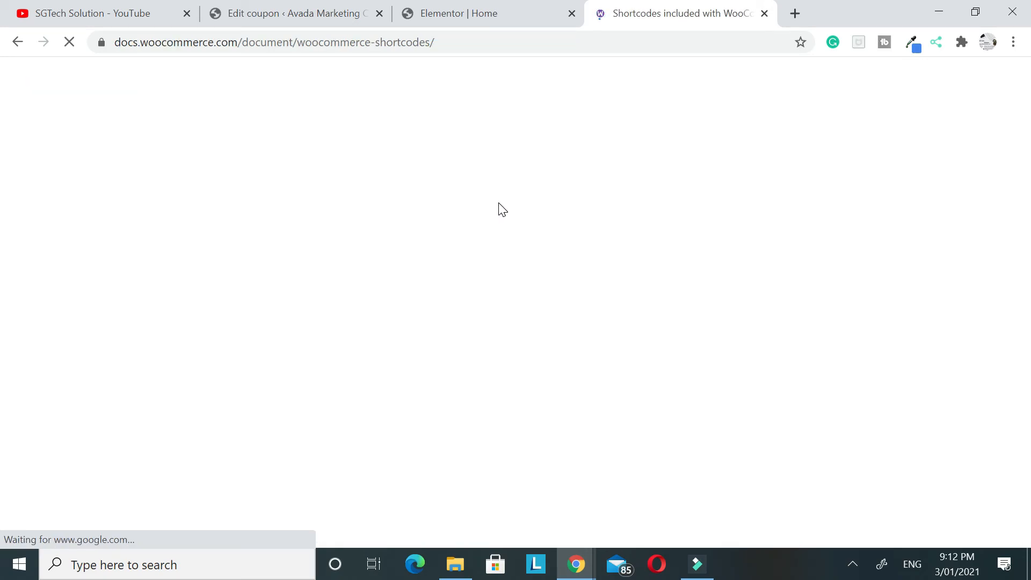
Review the documentation's page shortcodes for the cart, checkout and user account pages
{"action": "scroll", "coordinate": [501, 210], "scroll_direction": "down", "scroll_amount": 15}
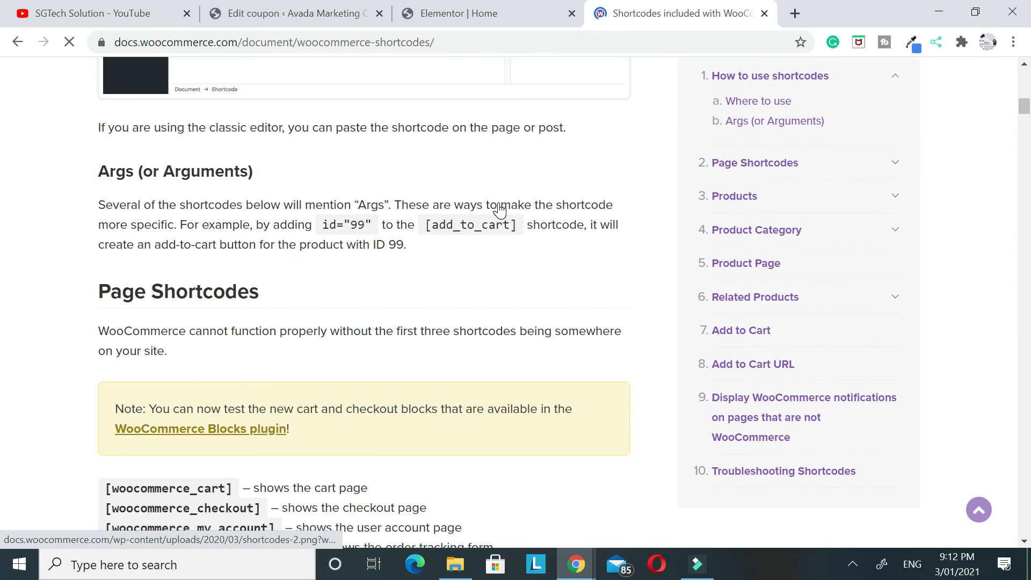
{"action": "scroll", "coordinate": [501, 209], "scroll_direction": "down", "scroll_amount": 6}
{"action": "scroll", "coordinate": [391, 232], "scroll_direction": "up", "scroll_amount": 7}
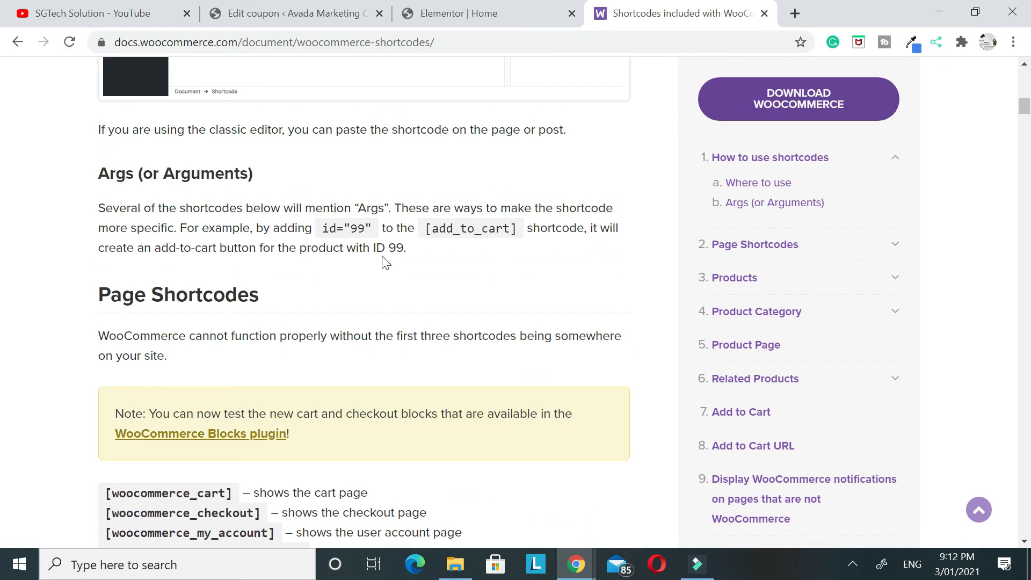
{"action": "scroll", "coordinate": [384, 266], "scroll_direction": "down", "scroll_amount": 5}
{"action": "left_click_drag", "start_coordinate": [103, 251], "coordinate": [249, 251]}
{"action": "left_click_drag", "start_coordinate": [100, 270], "coordinate": [269, 281]}
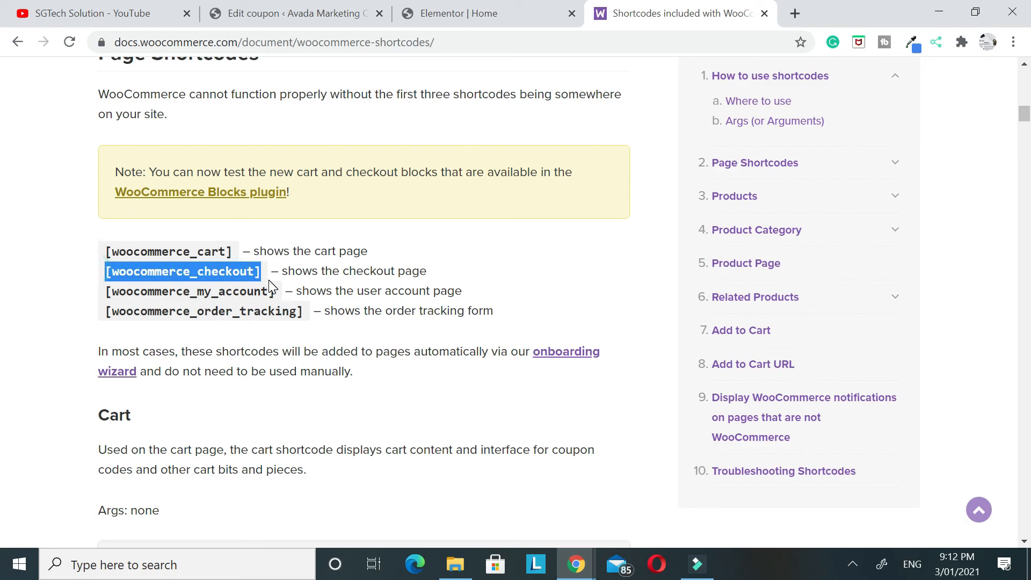
{"action": "left_click_drag", "start_coordinate": [102, 291], "coordinate": [274, 292]}
{"action": "scroll", "coordinate": [202, 287], "scroll_direction": "down", "scroll_amount": 7}
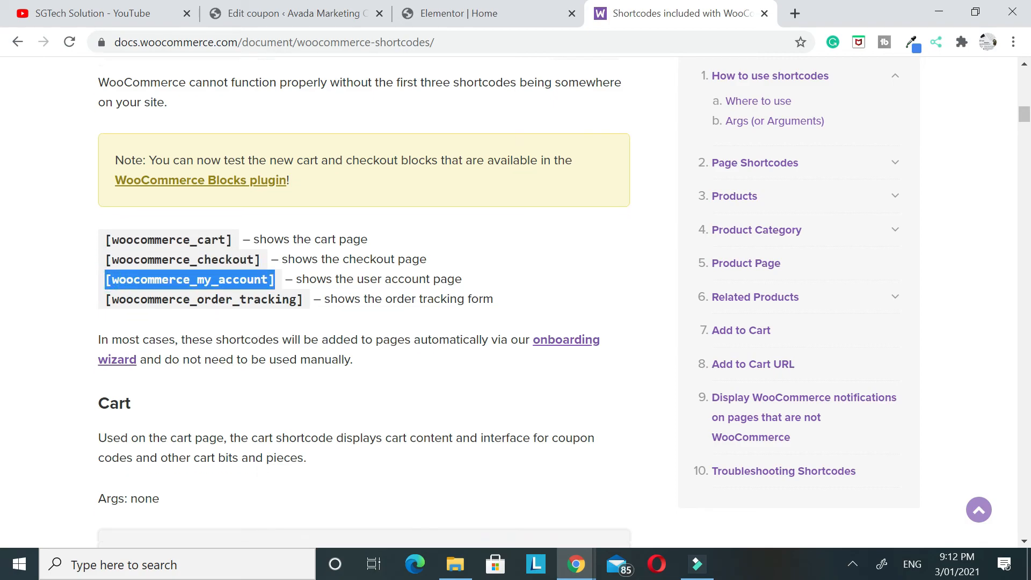
Review the Products section of the documentation, covering the products and featured_products shortcodes, their attributes and the example scenarios
{"action": "scroll", "coordinate": [225, 247], "scroll_direction": "down", "scroll_amount": 14}
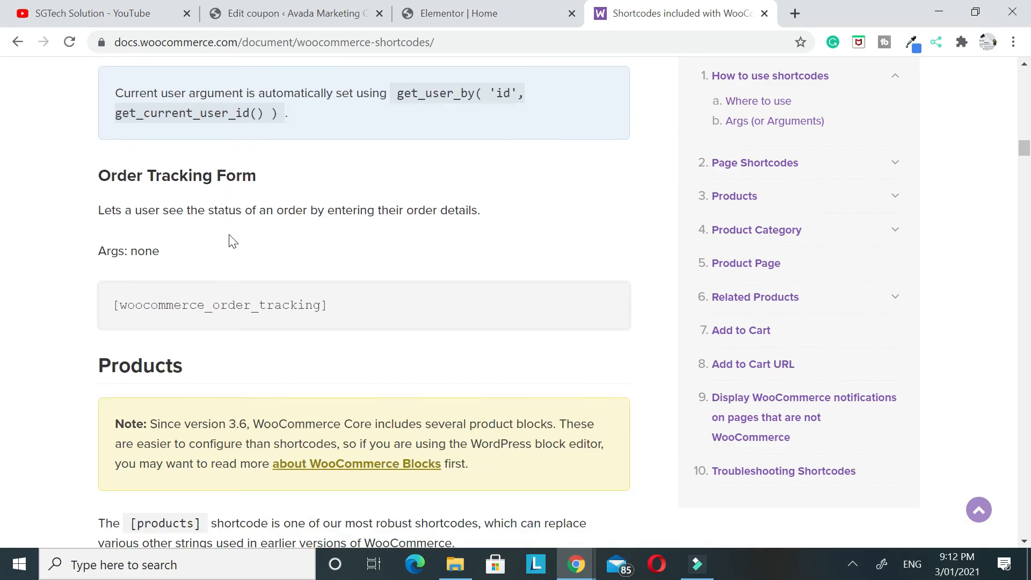
{"action": "scroll", "coordinate": [251, 261], "scroll_direction": "down", "scroll_amount": 5}
{"action": "scroll", "coordinate": [298, 317], "scroll_direction": "up", "scroll_amount": 2}
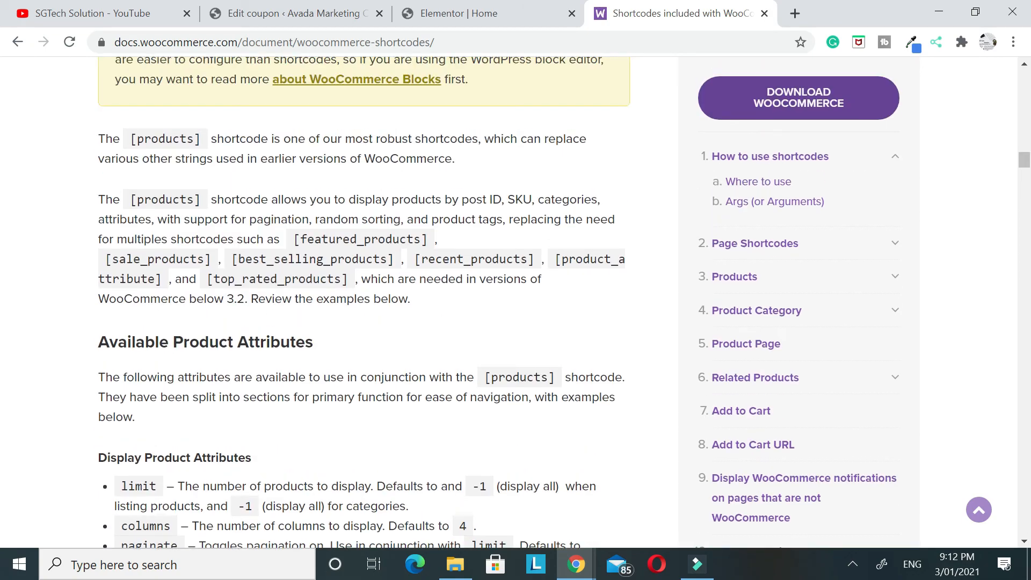
{"action": "left_click_drag", "start_coordinate": [124, 197], "coordinate": [202, 199]}
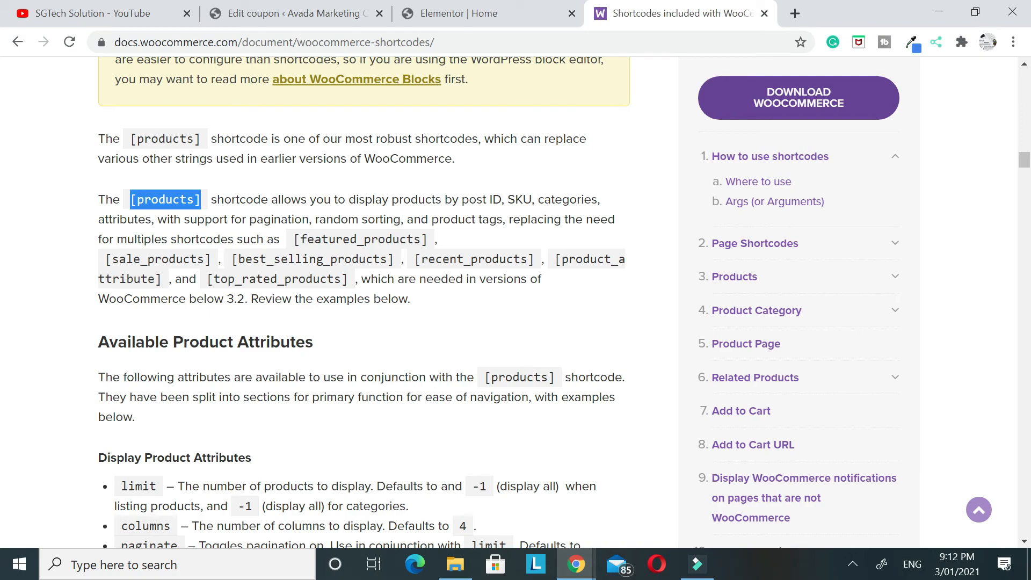
{"action": "left_click_drag", "start_coordinate": [294, 239], "coordinate": [421, 239]}
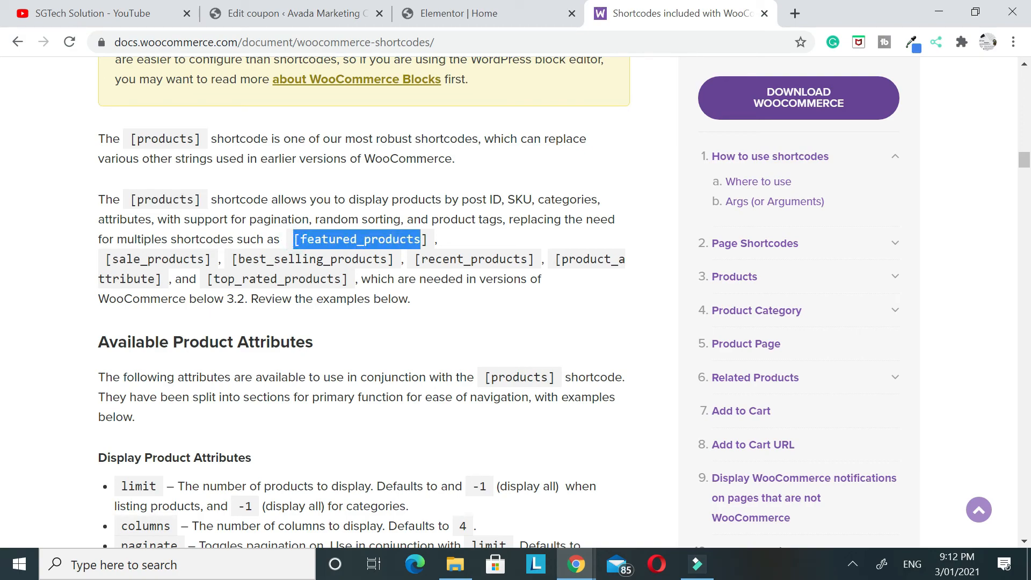
{"action": "scroll", "coordinate": [505, 278], "scroll_direction": "down", "scroll_amount": 15}
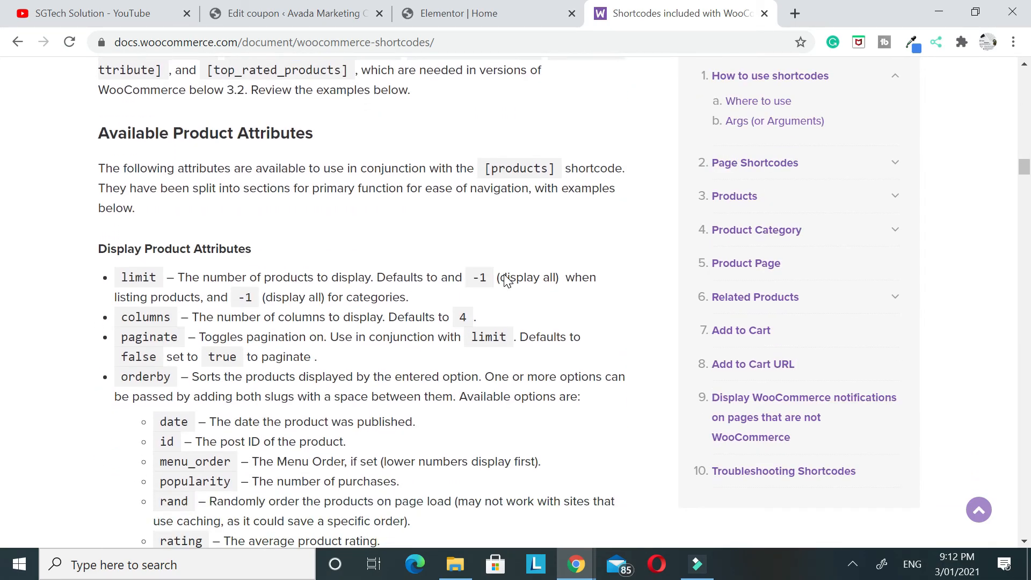
{"action": "scroll", "coordinate": [508, 280], "scroll_direction": "down", "scroll_amount": 15}
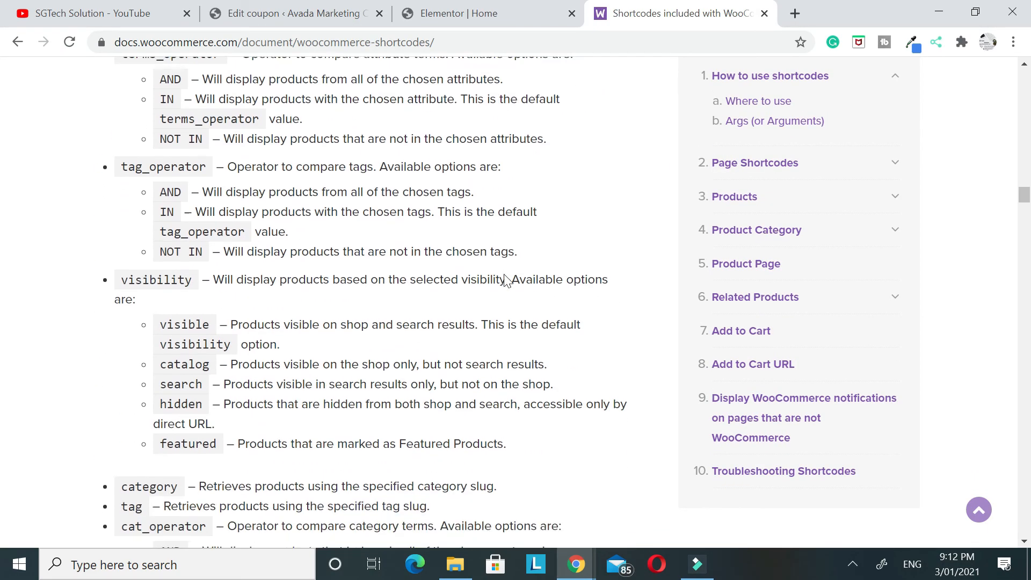
{"action": "scroll", "coordinate": [525, 294], "scroll_direction": "down", "scroll_amount": 13}
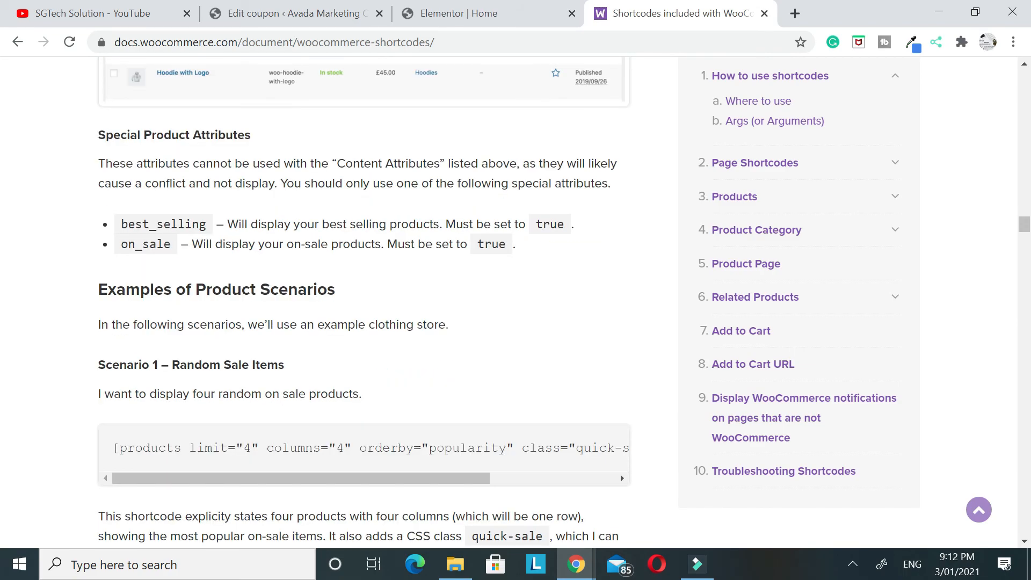
{"action": "scroll", "coordinate": [347, 339], "scroll_direction": "up", "scroll_amount": 3}
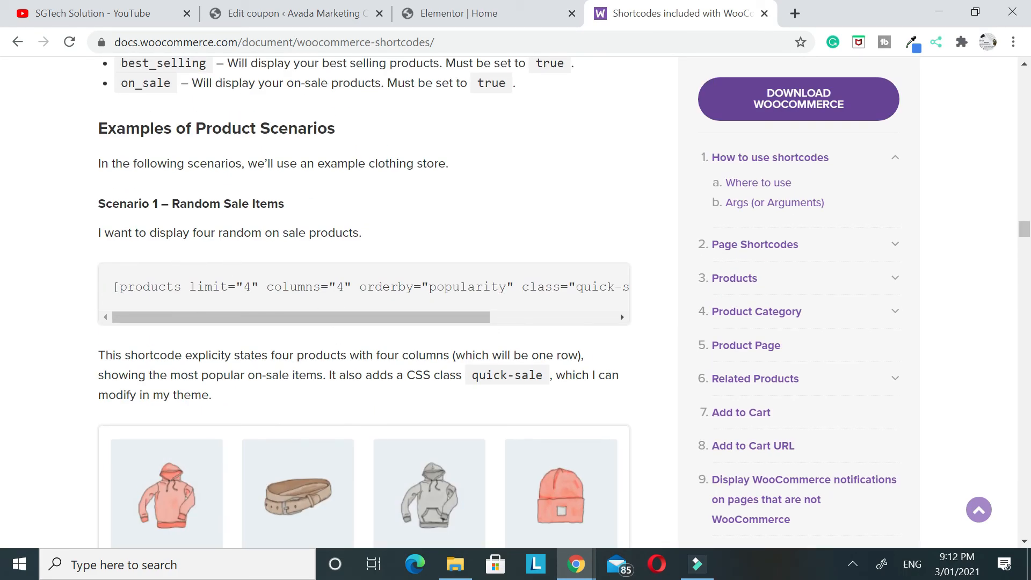
Review the documentation's product scenario examples, including the Random Sale Items and Newest Products shortcodes and their columns attribute
{"action": "left_click", "coordinate": [248, 287]}
{"action": "left_click", "coordinate": [343, 290]}
{"action": "triple_click", "coordinate": [551, 295]}
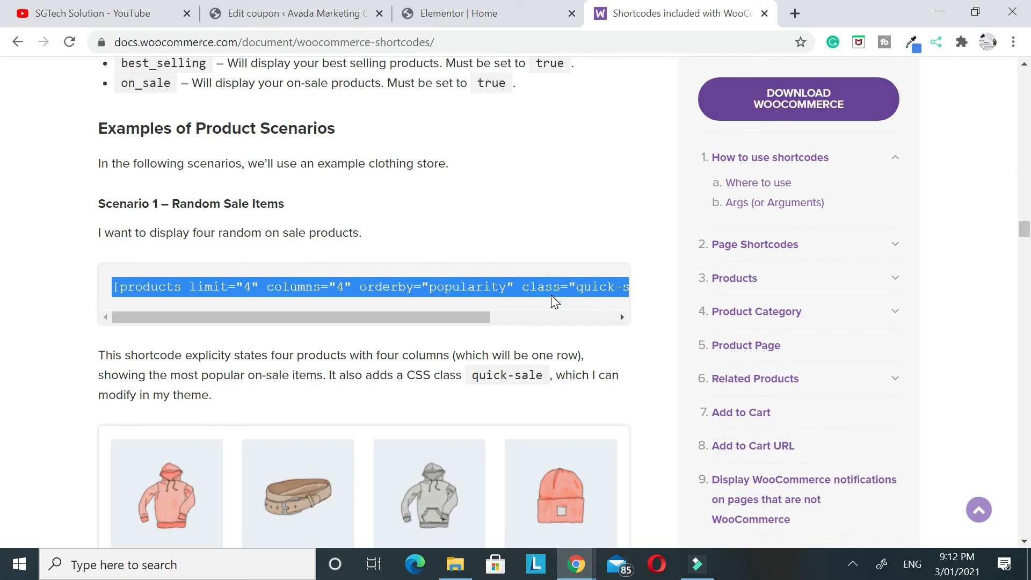
{"action": "scroll", "coordinate": [472, 249], "scroll_direction": "down", "scroll_amount": 20}
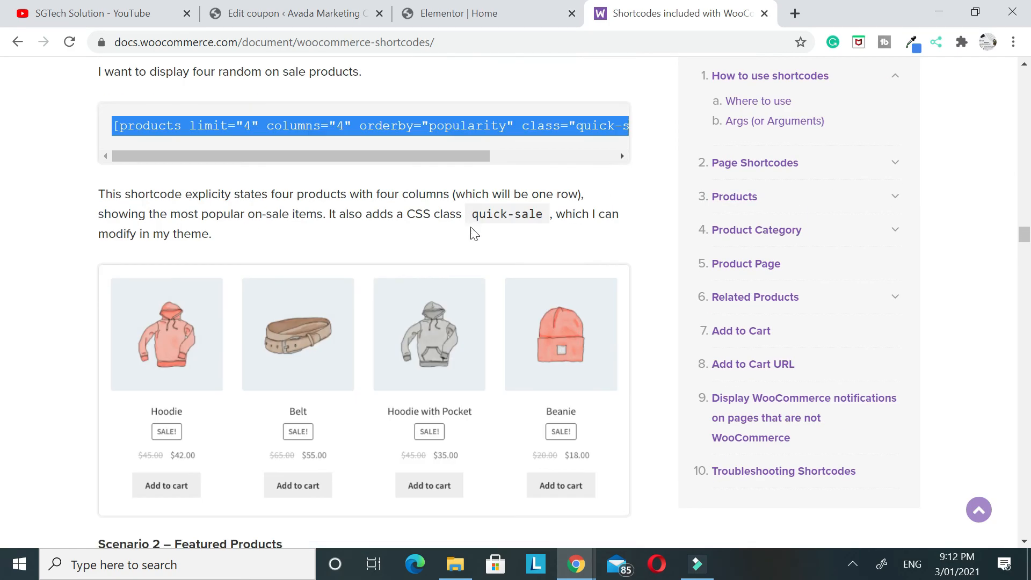
{"action": "scroll", "coordinate": [472, 263], "scroll_direction": "down", "scroll_amount": 10}
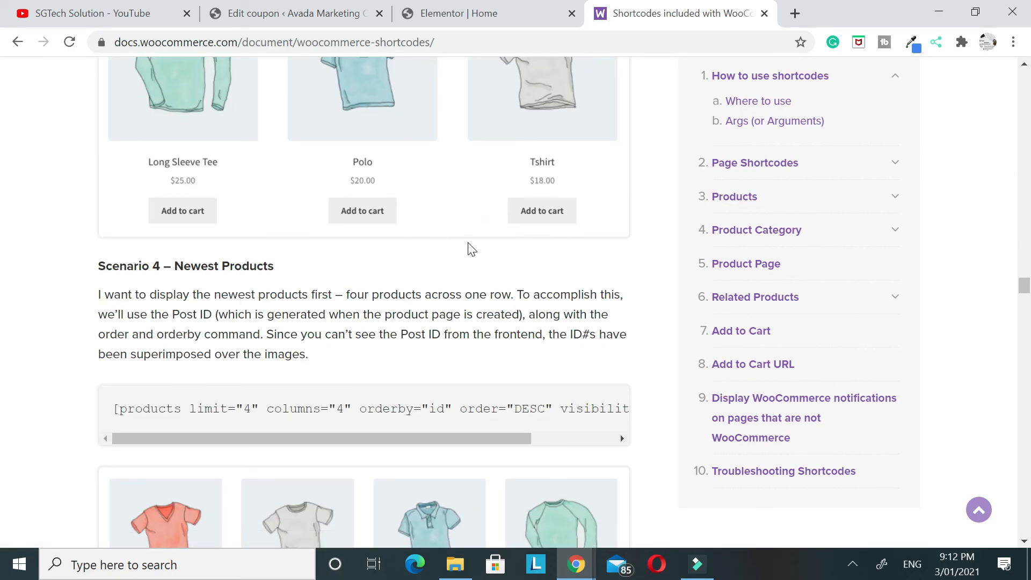
{"action": "scroll", "coordinate": [370, 253], "scroll_direction": "down", "scroll_amount": 4}
{"action": "scroll", "coordinate": [368, 257], "scroll_direction": "up", "scroll_amount": 3}
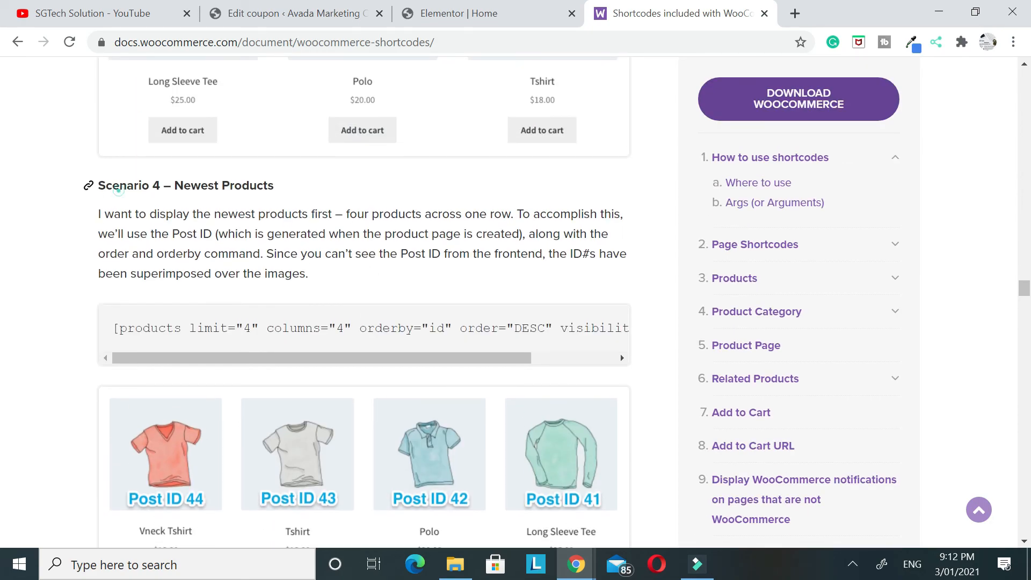
{"action": "left_click_drag", "start_coordinate": [118, 188], "coordinate": [274, 188]}
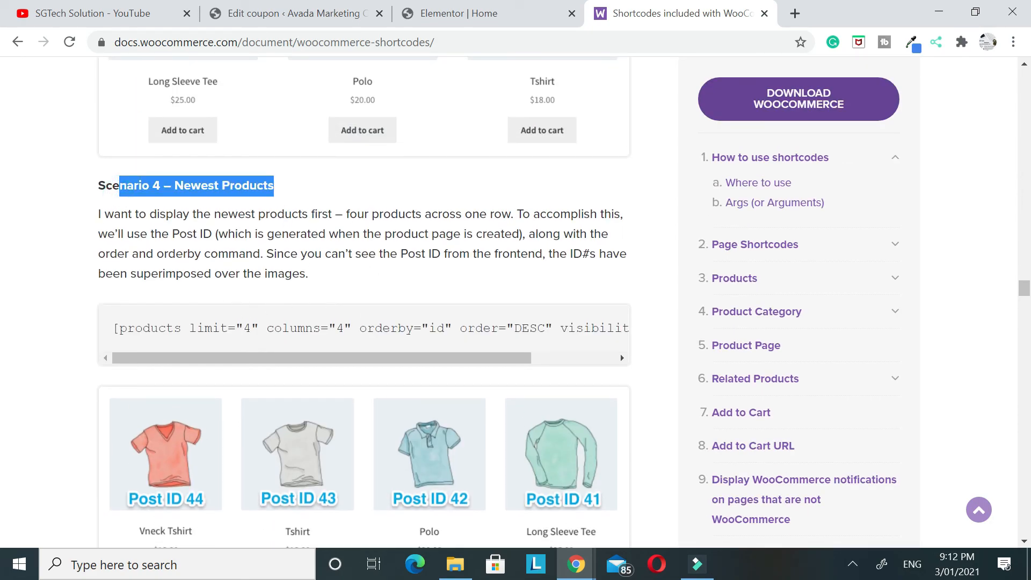
{"action": "left_click", "coordinate": [154, 327]}
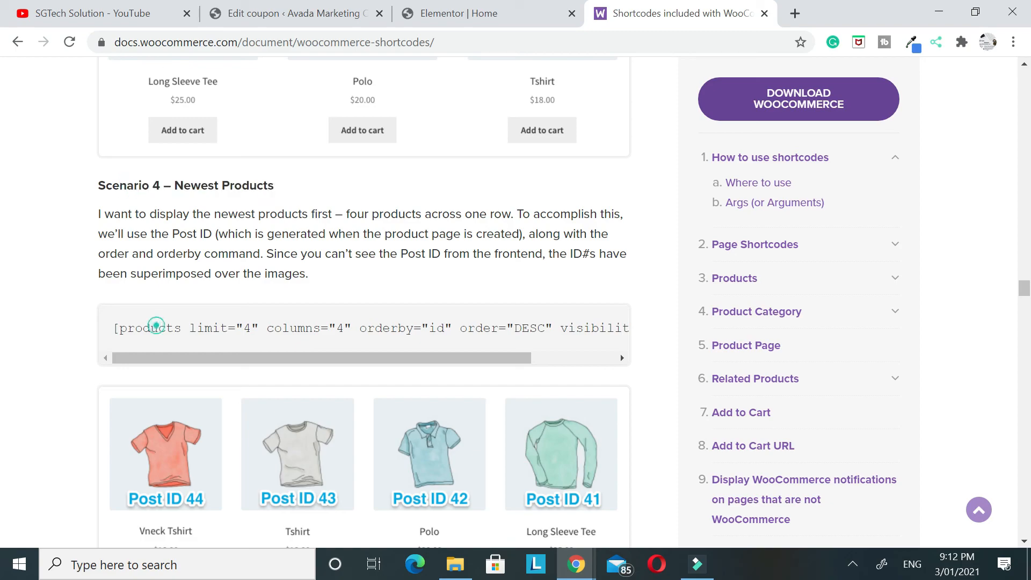
{"action": "left_click_drag", "start_coordinate": [351, 327], "coordinate": [313, 328]}
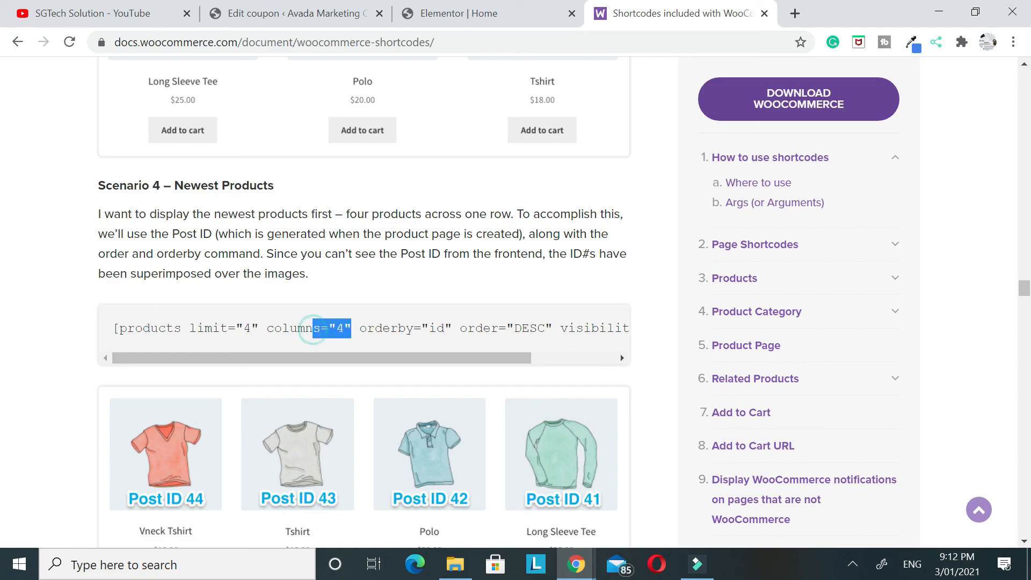
Return to the homepage in the Elementor editor and add a single-column section below the Worldwide Shipping and Secure Payments highlights
{"action": "left_click", "coordinate": [505, 9]}
{"action": "scroll", "coordinate": [537, 268], "scroll_direction": "up", "scroll_amount": 8}
{"action": "scroll", "coordinate": [499, 244], "scroll_direction": "down", "scroll_amount": 15}
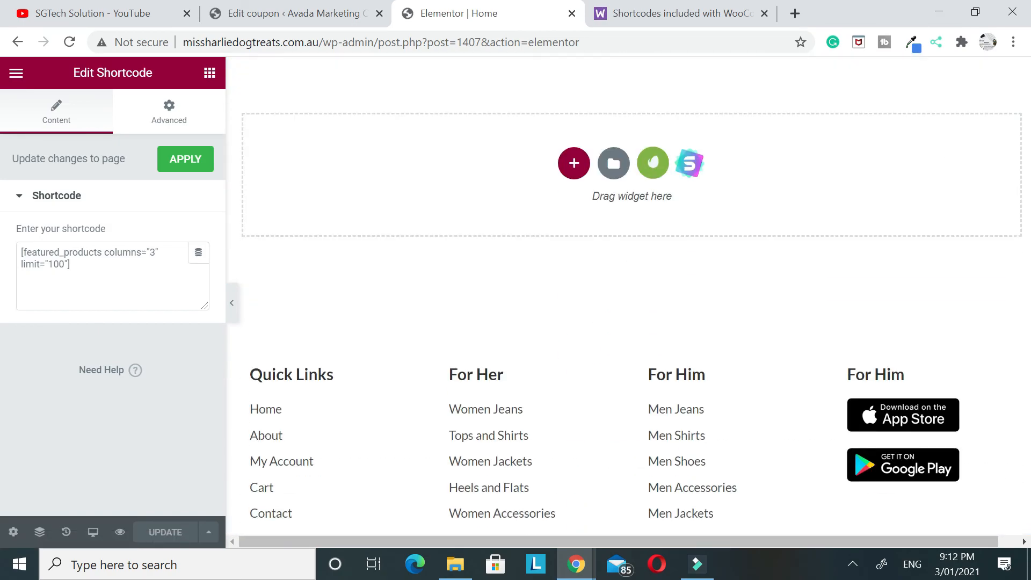
{"action": "scroll", "coordinate": [611, 264], "scroll_direction": "up", "scroll_amount": 4}
{"action": "scroll", "coordinate": [640, 233], "scroll_direction": "up", "scroll_amount": 3}
{"action": "scroll", "coordinate": [646, 446], "scroll_direction": "down", "scroll_amount": 3}
{"action": "left_click", "coordinate": [585, 412]}
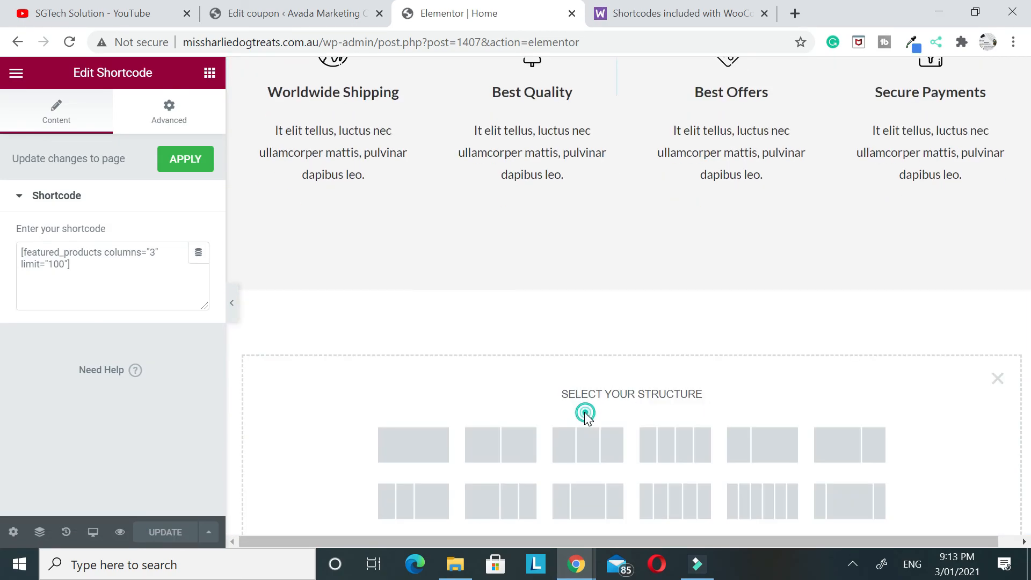
{"action": "left_click", "coordinate": [398, 437]}
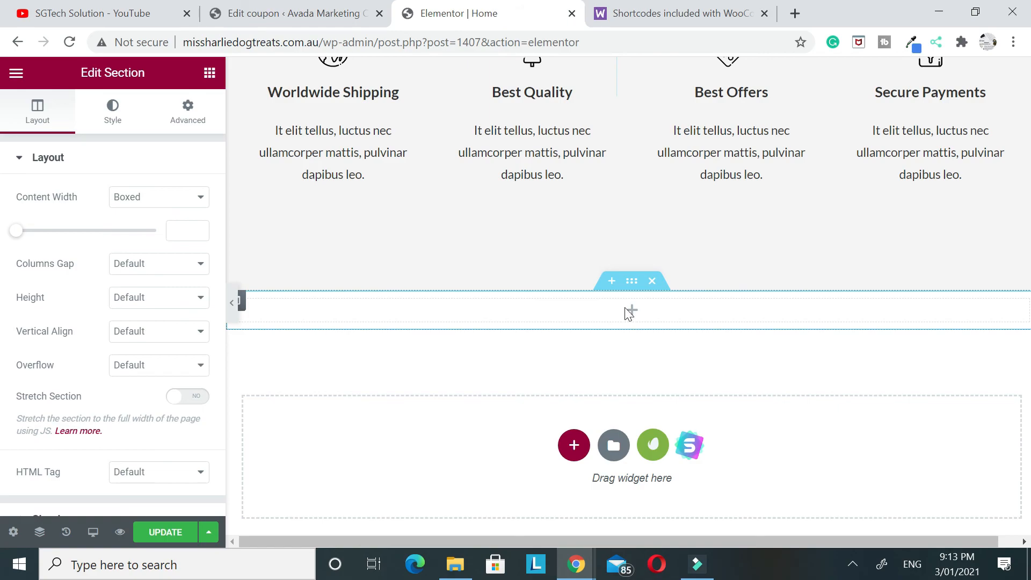
Place a Shortcode widget in the new section and enter [featured_products columns="5" limit="10"]
{"action": "left_click", "coordinate": [628, 312]}
{"action": "left_click", "coordinate": [147, 138]}
{"action": "type", "text": "s"}
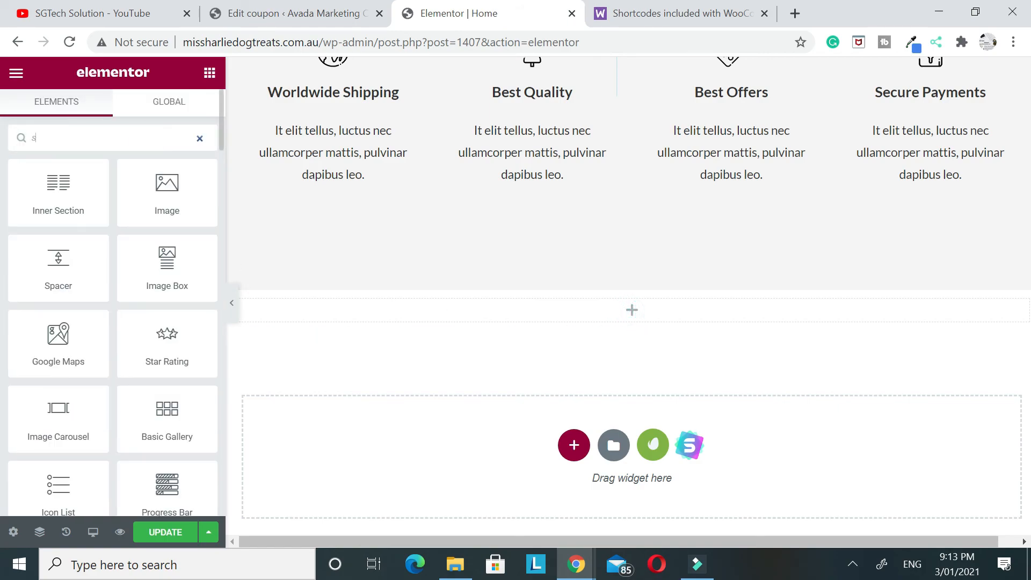
{"action": "type", "text": "h"}
{"action": "left_click_drag", "start_coordinate": [85, 217], "coordinate": [639, 313]}
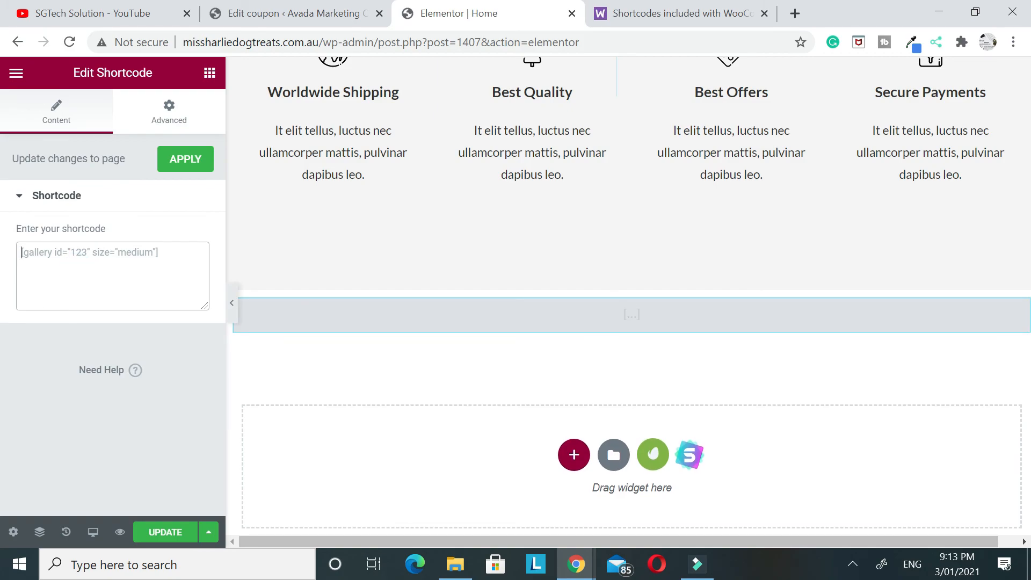
{"action": "type", "text": "[featured_products columns=\"5\" limit=\"10\"]"}
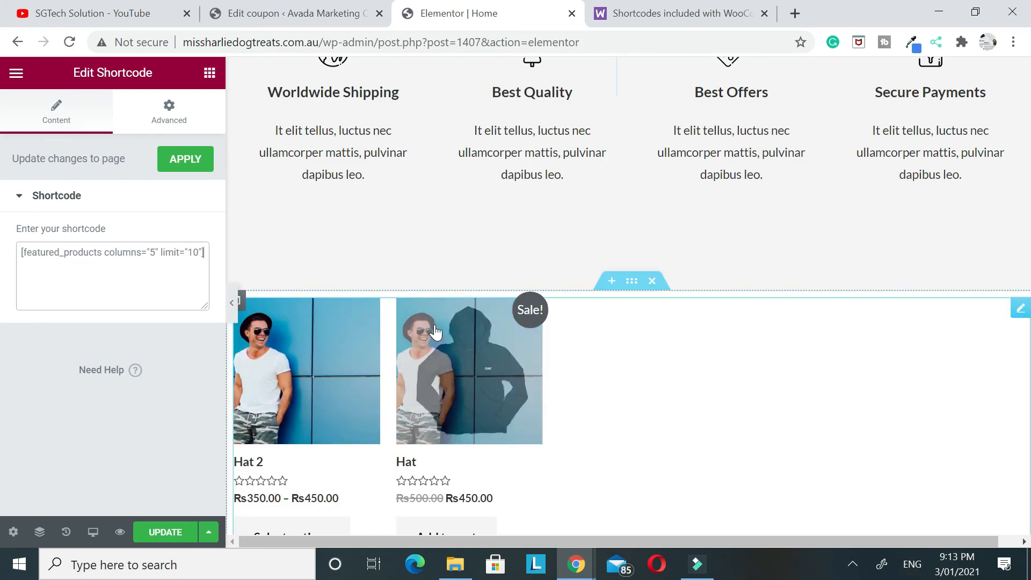
Delete the newly added shortcode section and update the homepage
{"action": "scroll", "coordinate": [488, 363], "scroll_direction": "down", "scroll_amount": 3}
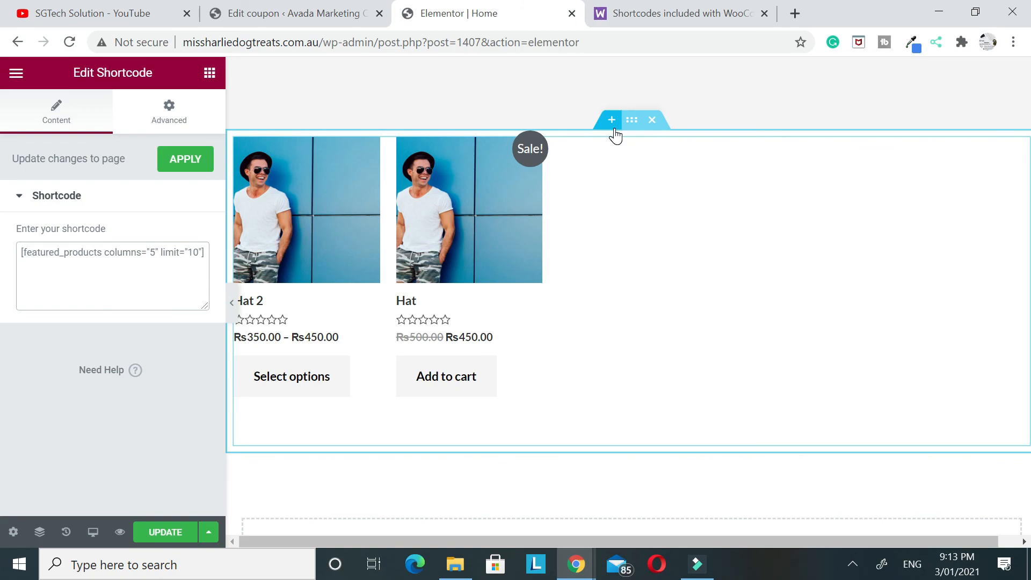
{"action": "left_click", "coordinate": [655, 128]}
{"action": "left_click", "coordinate": [170, 533]}
Look over the homepage layout in the editor and open the live homepage
{"action": "scroll", "coordinate": [469, 398], "scroll_direction": "up", "scroll_amount": 20}
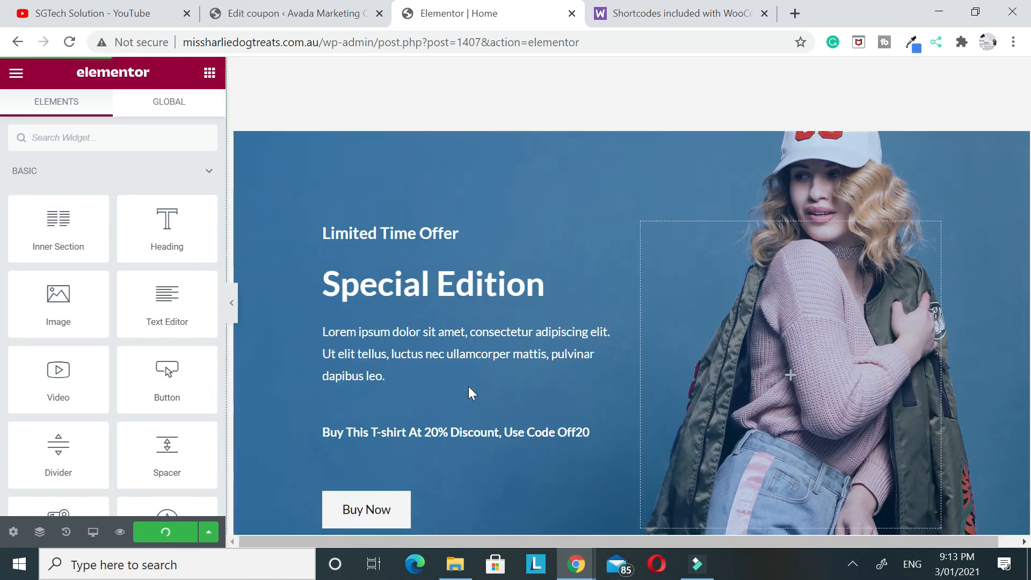
{"action": "scroll", "coordinate": [469, 388], "scroll_direction": "up", "scroll_amount": 5}
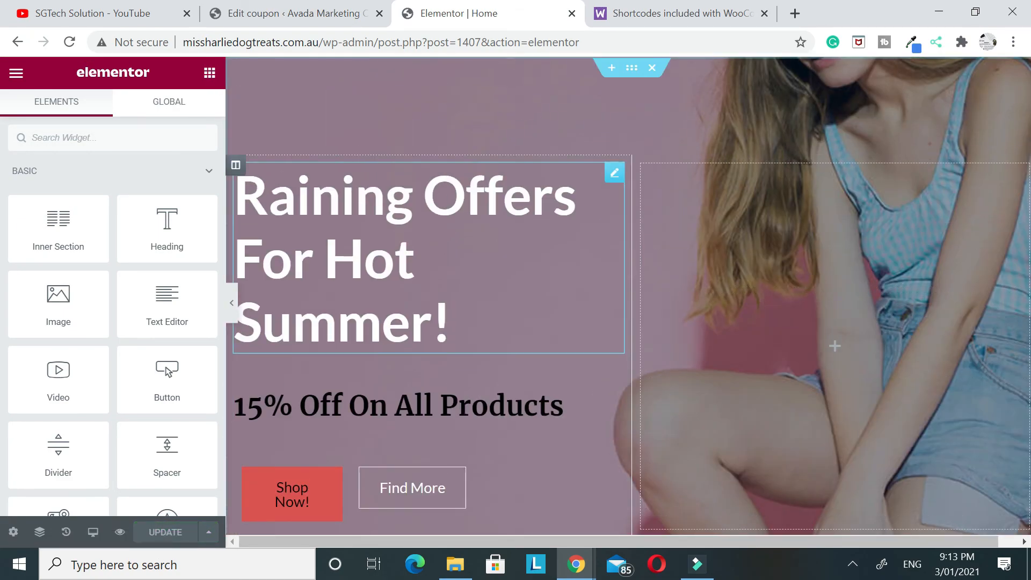
{"action": "scroll", "coordinate": [430, 296], "scroll_direction": "down", "scroll_amount": 2}
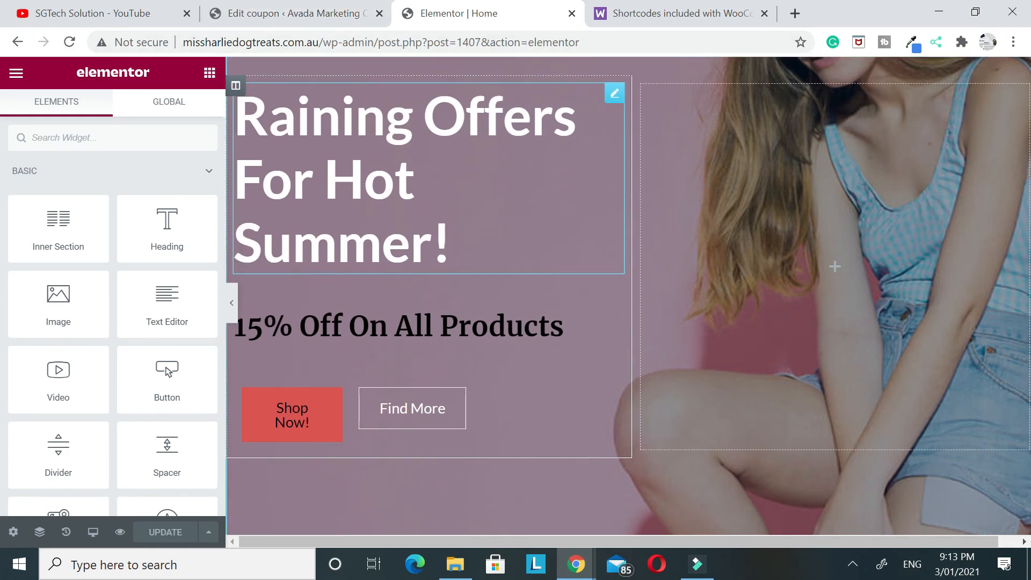
{"action": "left_click", "coordinate": [16, 73]}
{"action": "left_click", "coordinate": [69, 327]}
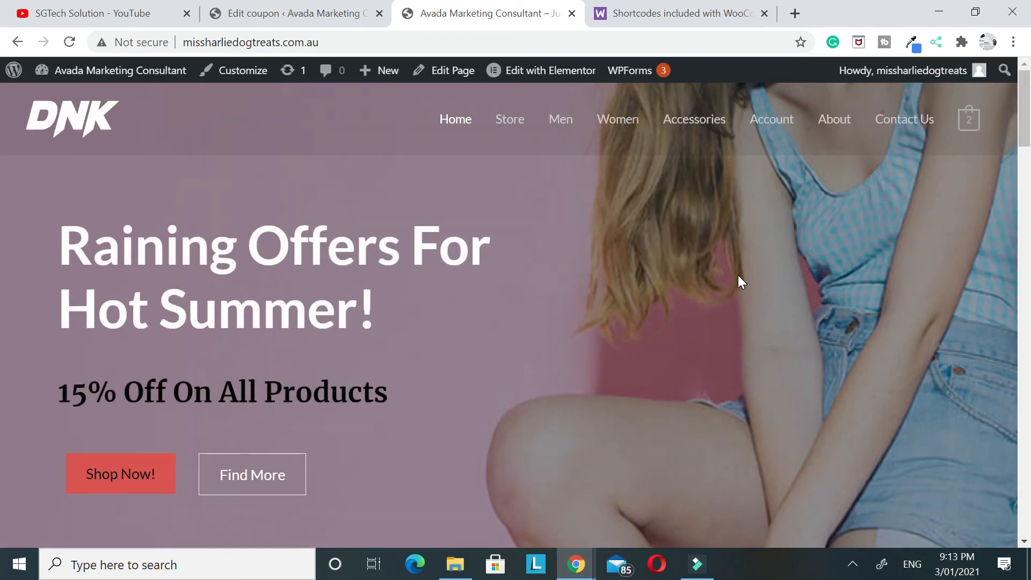
Review the live homepage from the hero banner through the Featured Products and Special Edition sections down to the footer
{"action": "scroll", "coordinate": [798, 299], "scroll_direction": "down", "scroll_amount": 5}
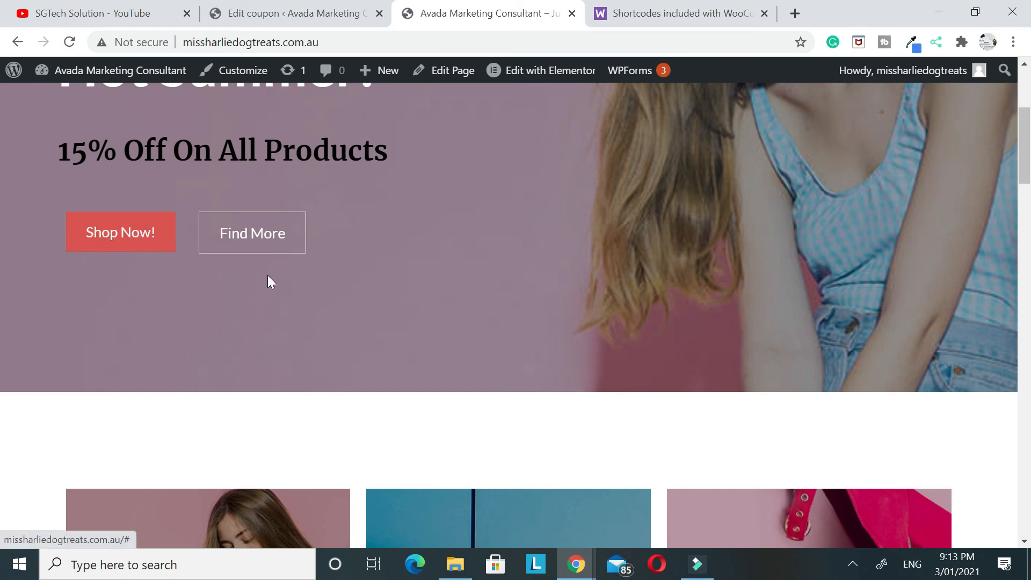
{"action": "scroll", "coordinate": [745, 165], "scroll_direction": "up", "scroll_amount": 5}
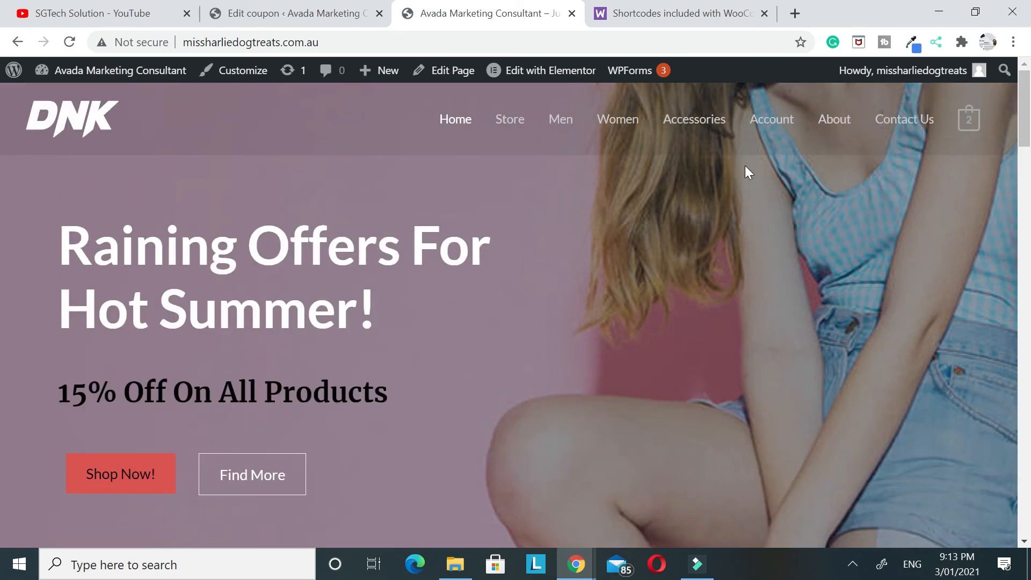
{"action": "scroll", "coordinate": [745, 177], "scroll_direction": "down", "scroll_amount": 15}
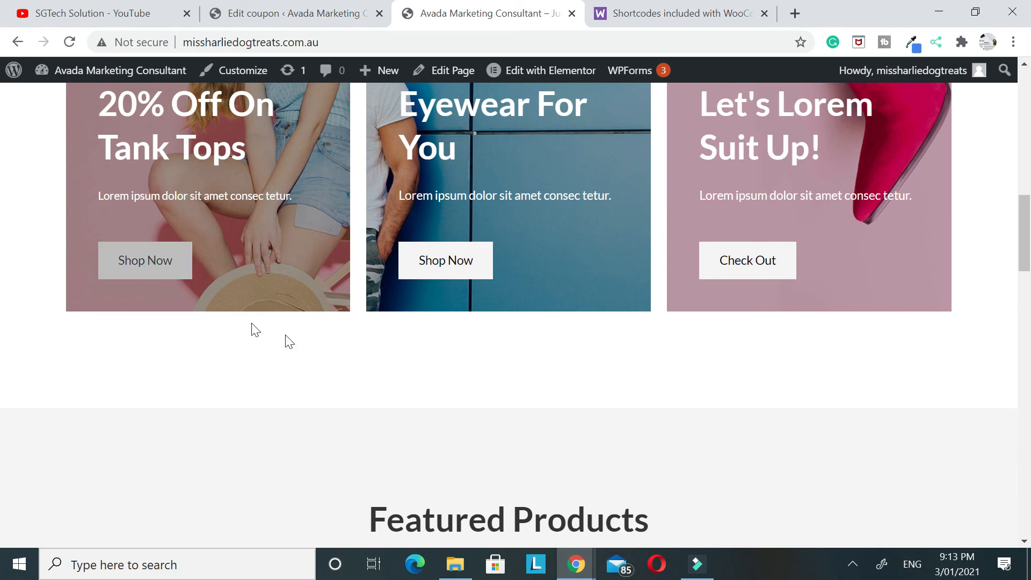
{"action": "scroll", "coordinate": [625, 314], "scroll_direction": "down", "scroll_amount": 8}
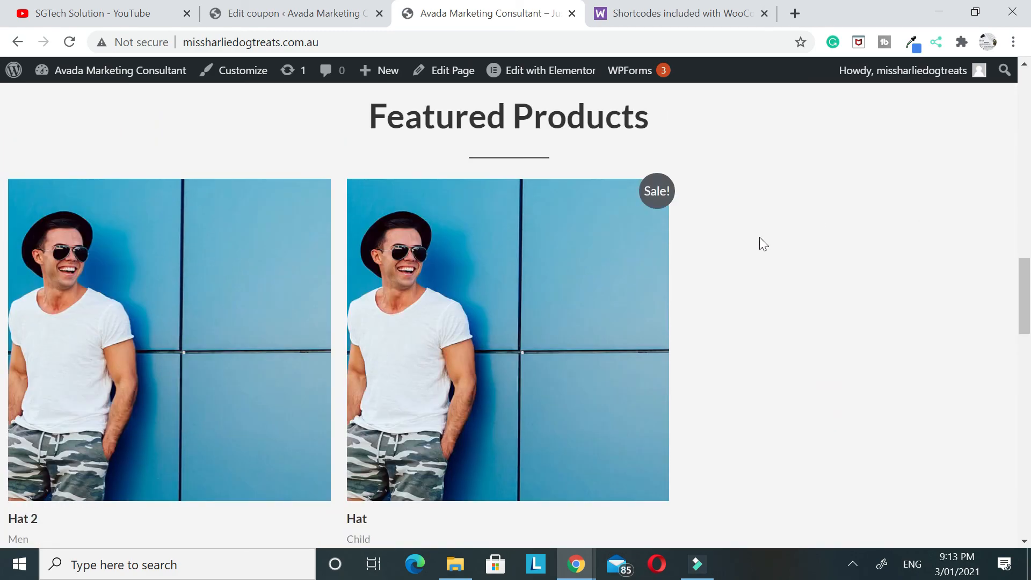
{"action": "scroll", "coordinate": [477, 230], "scroll_direction": "up", "scroll_amount": 2}
{"action": "scroll", "coordinate": [376, 268], "scroll_direction": "down", "scroll_amount": 5}
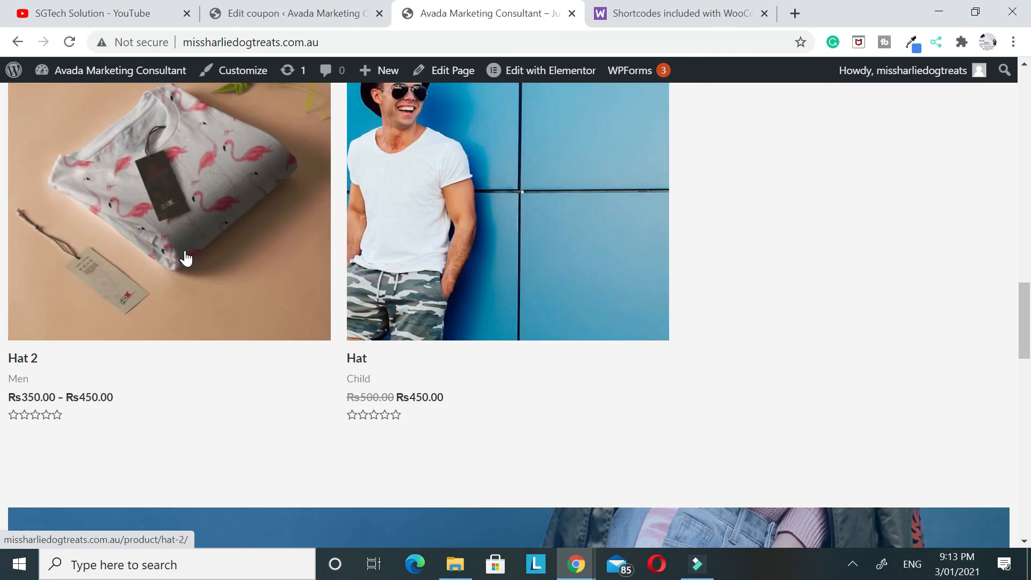
{"action": "scroll", "coordinate": [186, 258], "scroll_direction": "down", "scroll_amount": 15}
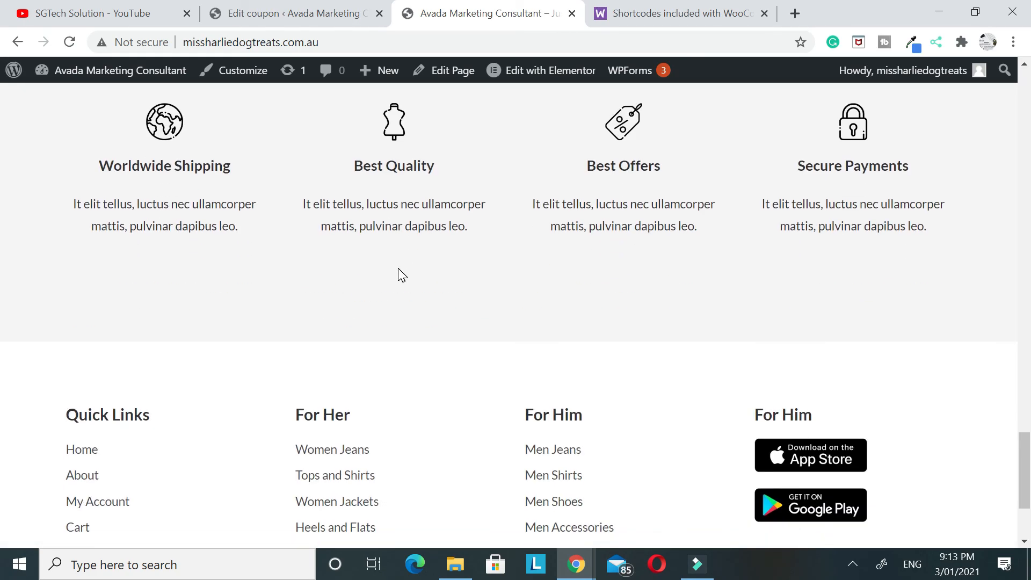
{"action": "scroll", "coordinate": [325, 327], "scroll_direction": "down", "scroll_amount": 3}
{"action": "scroll", "coordinate": [324, 327], "scroll_direction": "up", "scroll_amount": 10}
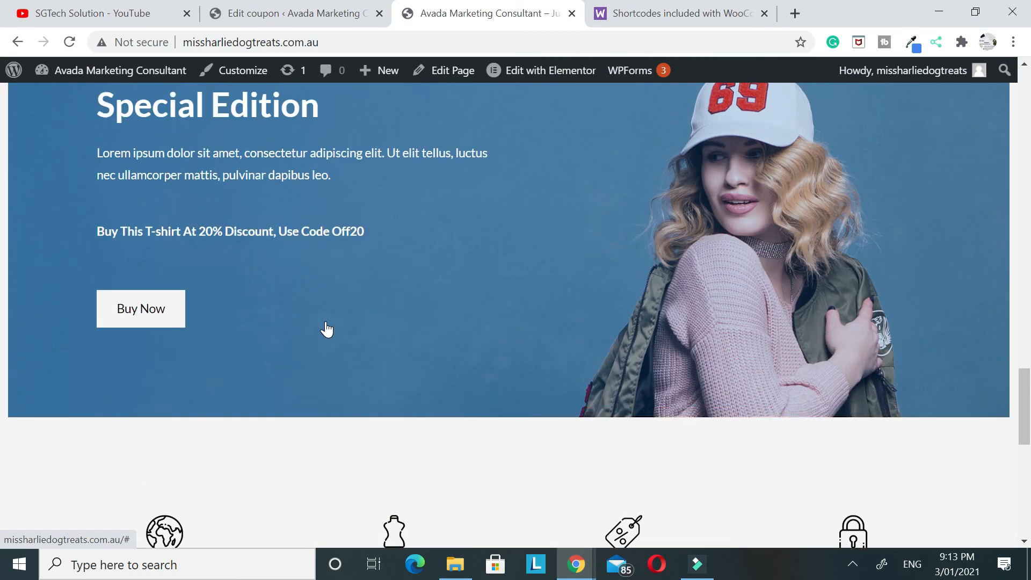
{"action": "scroll", "coordinate": [327, 330], "scroll_direction": "up", "scroll_amount": 5}
Switch to the Edit coupon tab and review the coupon's general settings
{"action": "left_click", "coordinate": [290, 13]}
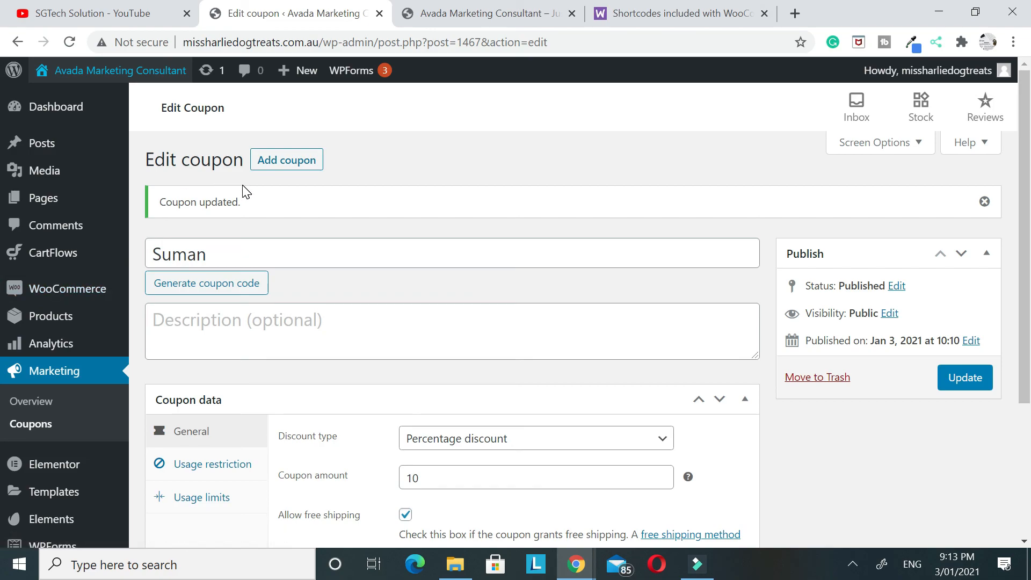
{"action": "scroll", "coordinate": [247, 191], "scroll_direction": "down", "scroll_amount": 3}
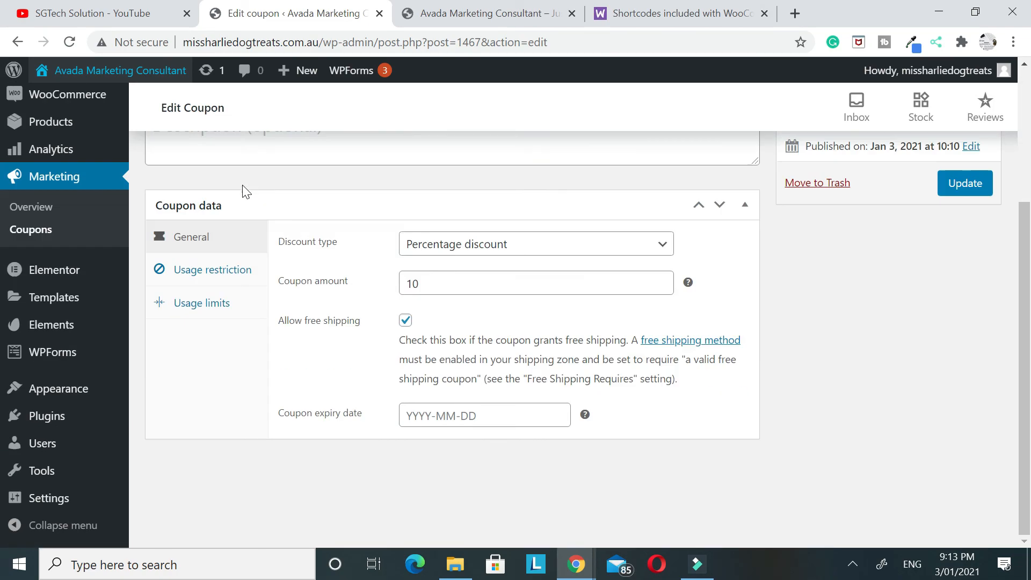
{"action": "scroll", "coordinate": [247, 192], "scroll_direction": "up", "scroll_amount": 3}
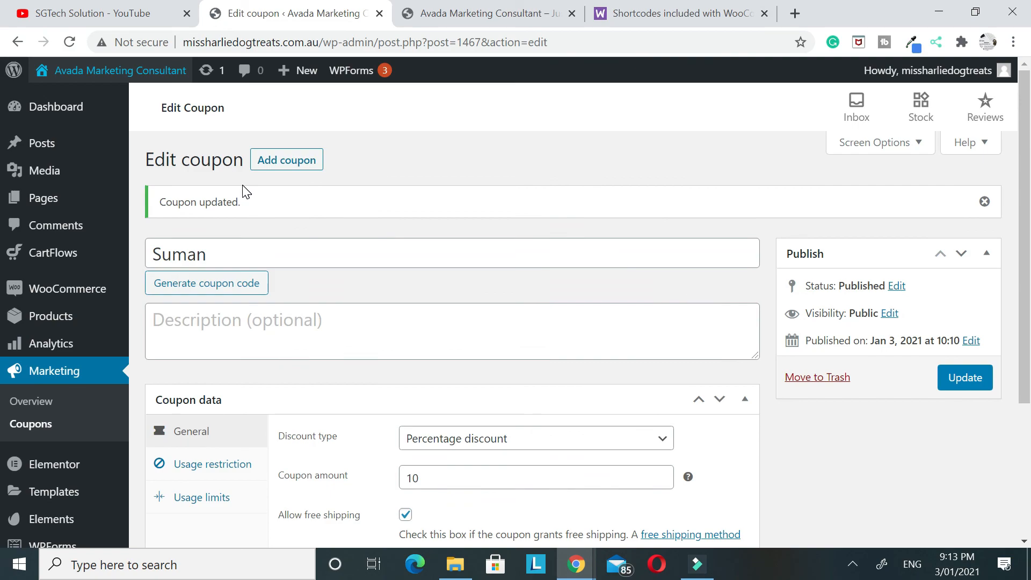